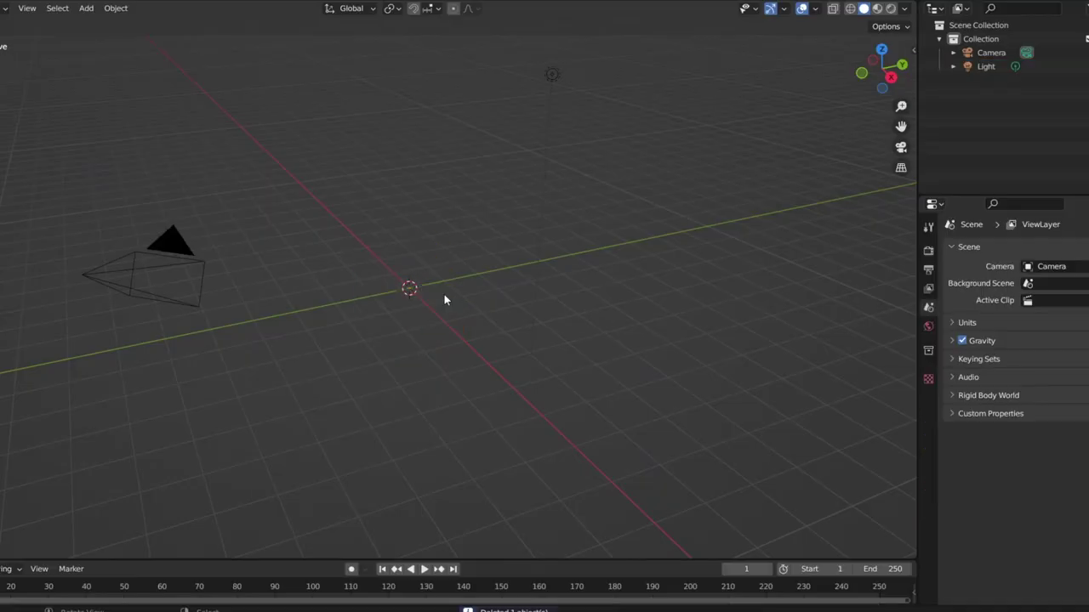
Add a circle mesh aligned to the front view, rotated 90° on X
key(shift+a)
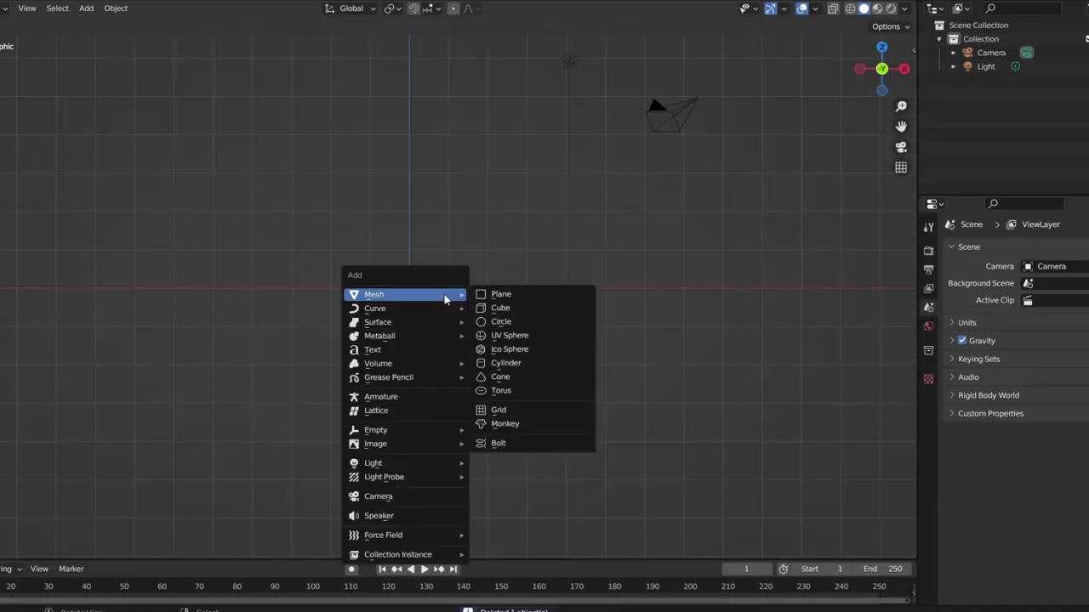
click(491, 330)
click(25, 546)
click(85, 464)
click(51, 484)
Fill the circle with a face in Edit Mode and view it at an angle
key(Tab)
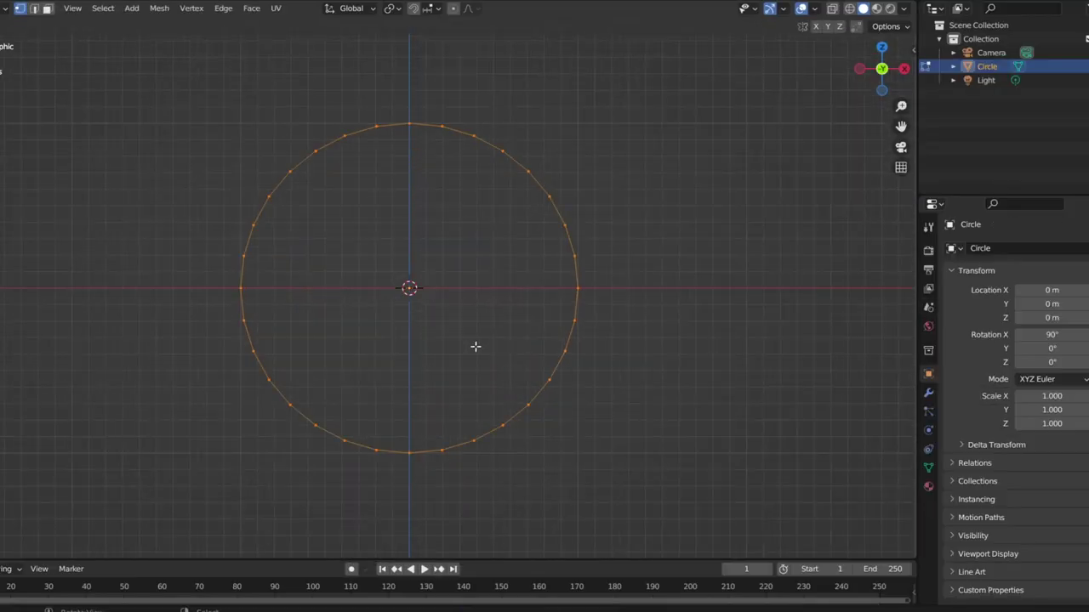
key(f)
scroll(502, 365, up, 1)
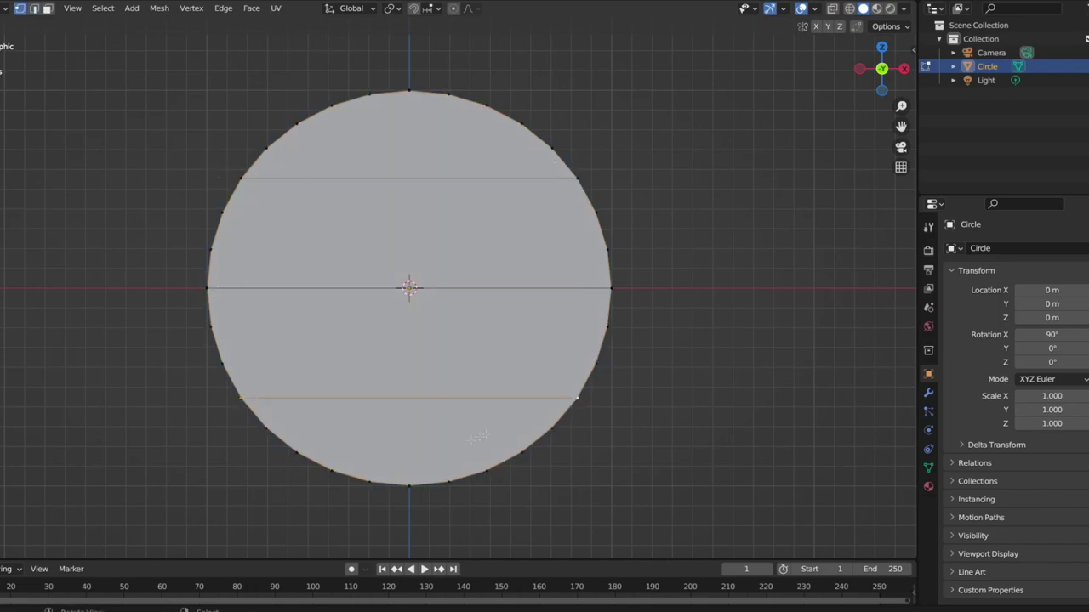
middle_drag(440, 314, 501, 292)
Extrude the circle into a thick disc wall
key(e)
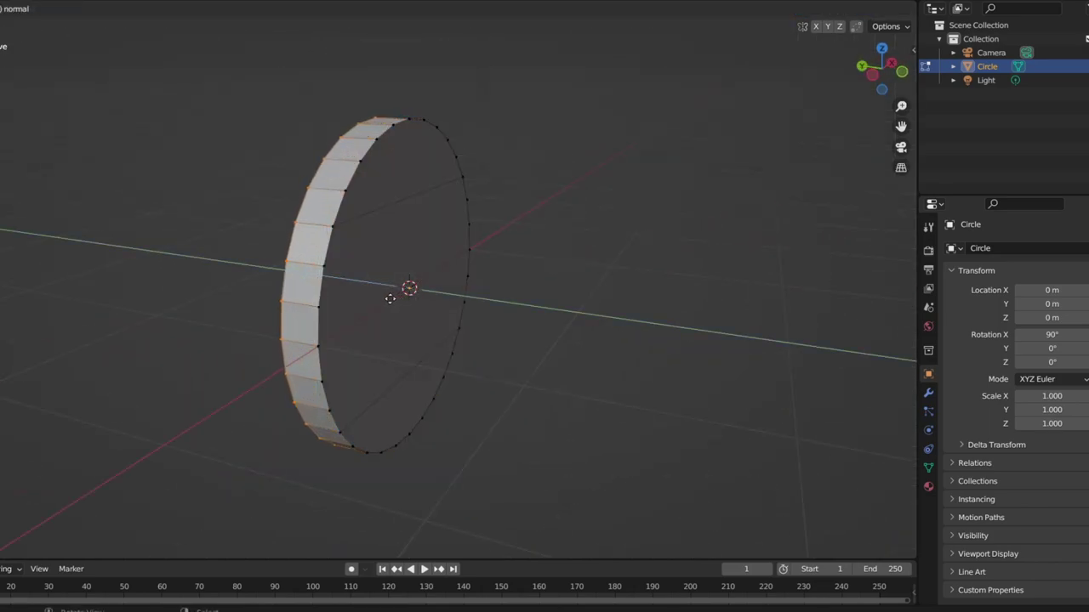
click(389, 299)
scroll(384, 297, up, 2)
middle_drag(383, 297, 325, 333)
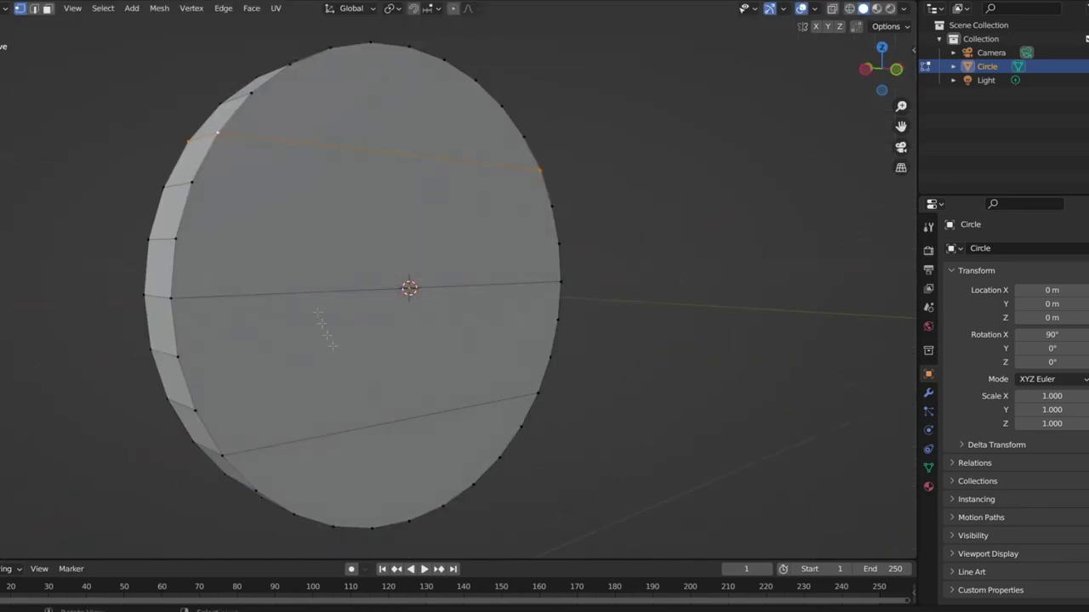
Bevel edges across the disc face into doubled cut lines
click(609, 410)
key(KP_1)
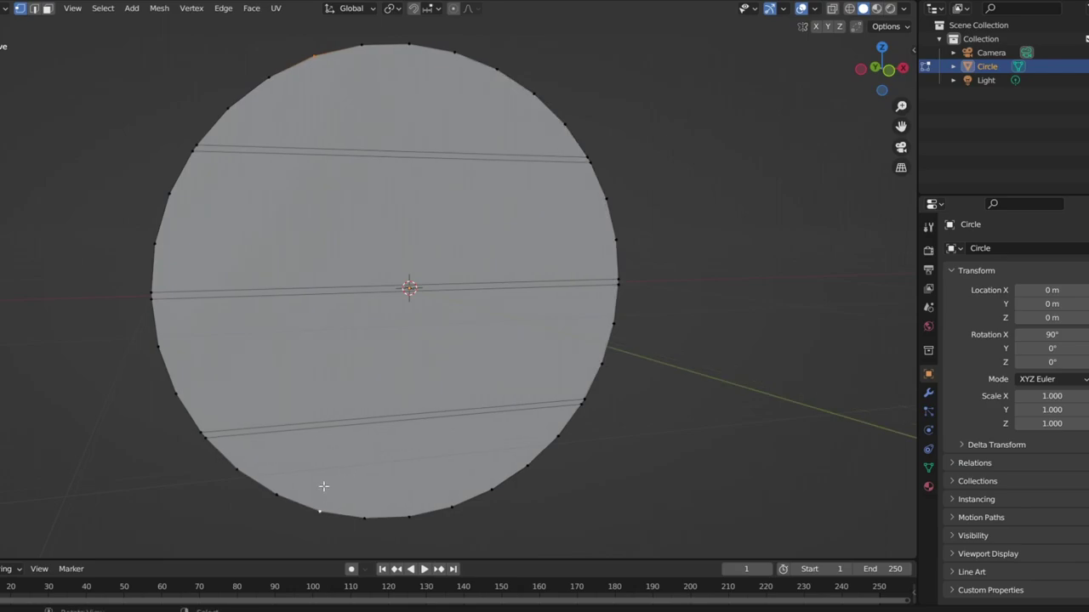
middle_drag(528, 450, 53, 20)
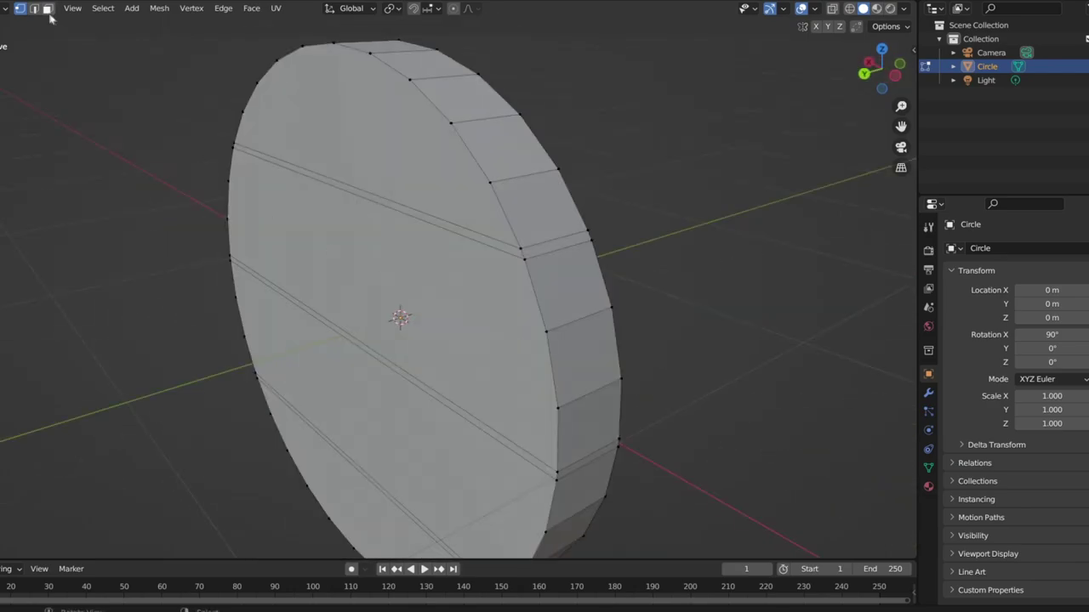
key(KP_1)
middle_drag(494, 97, 404, 384)
Widen the three narrow strips across the face, then return to Object Mode
key(shift+s)
click(396, 457)
middle_drag(398, 12, 653, 392)
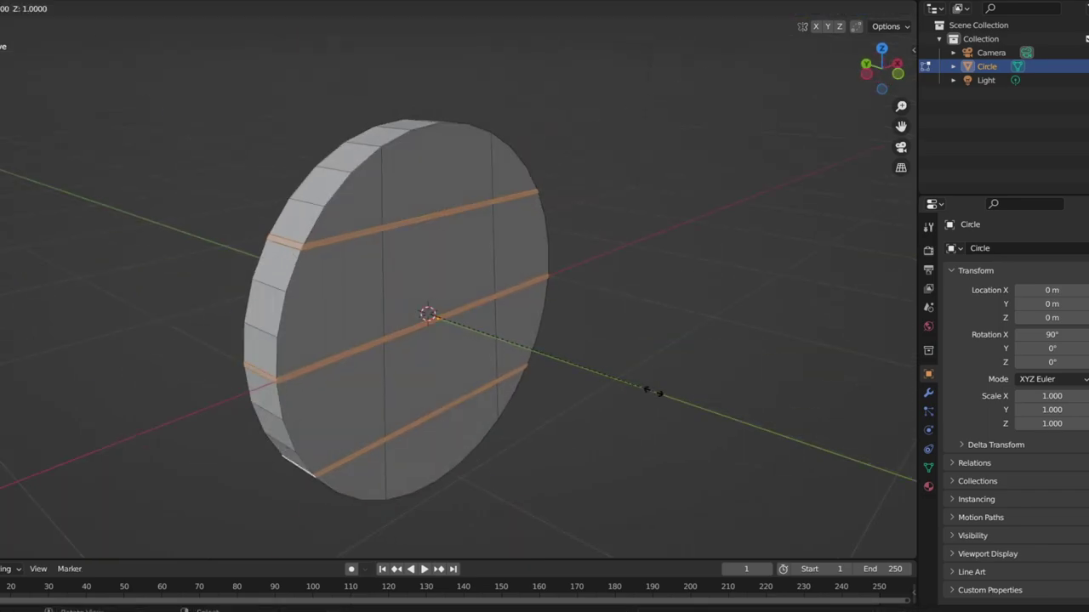
click(640, 390)
key(Tab)
Switch viewport shading to the brown MatCap with cavity and shadow enabled
key(KP_1)
click(903, 8)
click(891, 74)
click(892, 106)
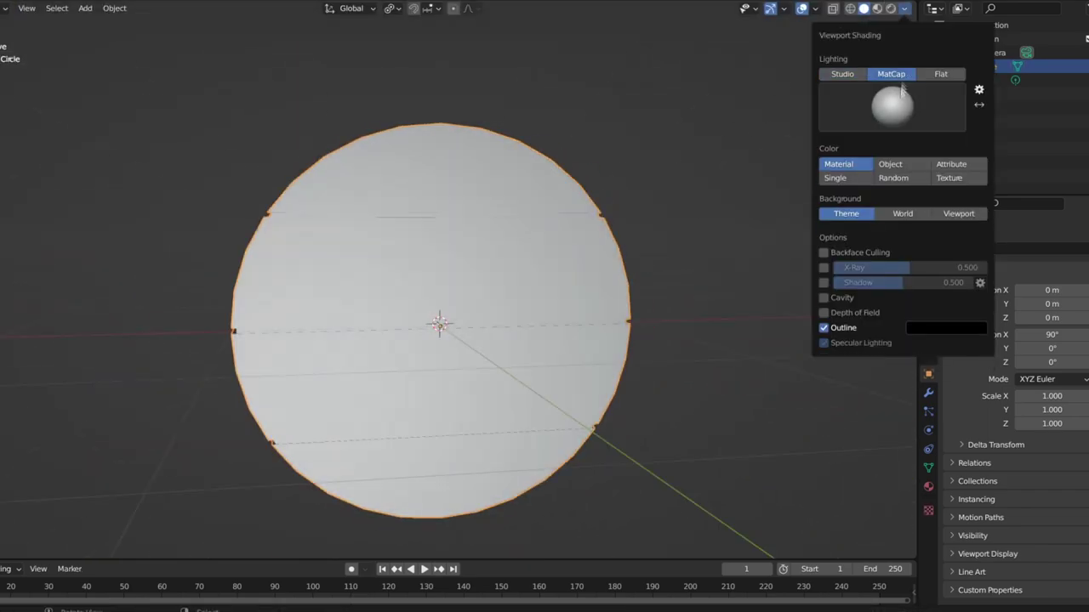
click(694, 173)
drag(823, 297, 822, 282)
click(955, 297)
click(944, 321)
drag(855, 327, 885, 327)
Select the face strips in Edit Mode and extrude them into plank seams
middle_drag(766, 324, 630, 309)
scroll(437, 304, up, 3)
key(Tab)
mouse_move(437, 304)
middle_down()
mouse_move(372, 228)
mouse_move(701, 119)
mouse_move(474, 245)
middle_up()
ctrl+shift+click(702, 118)
ctrl+shift+click(473, 245)
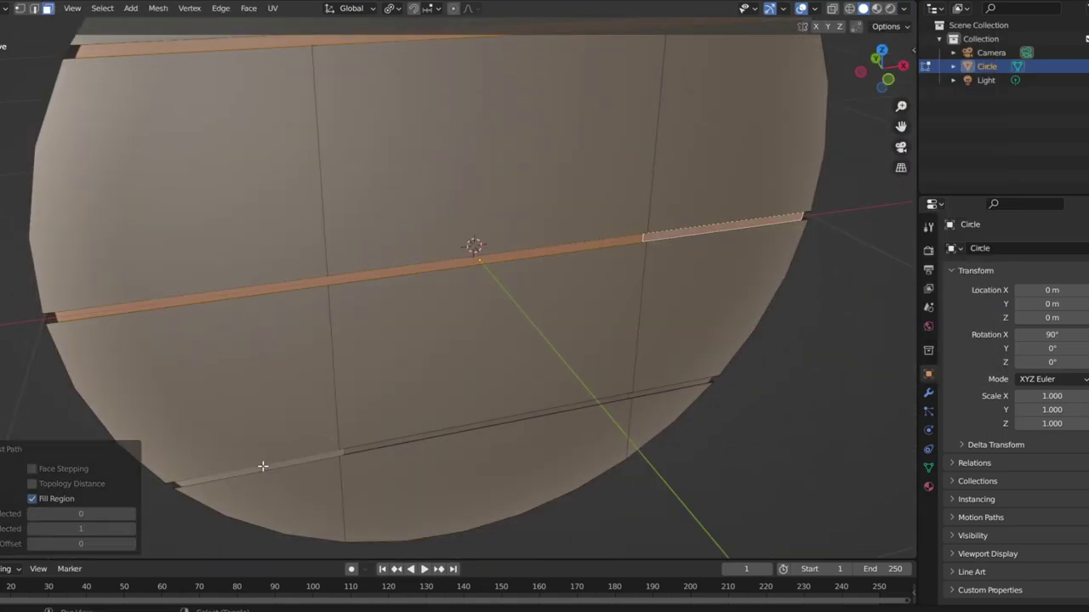
ctrl+shift+click(263, 462)
middle_drag(263, 462, 675, 416)
key(e)
click(510, 388)
Switch to vertex select and pick the top-right seam vertex
middle_drag(510, 388, 383, 255)
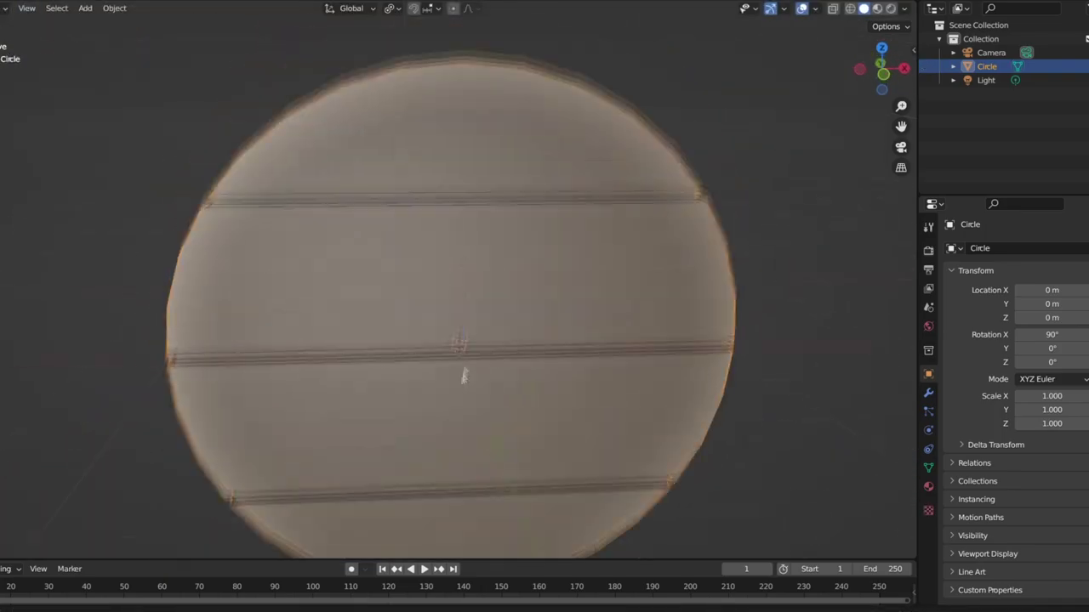
scroll(383, 255, up, 3)
key(1)
click(656, 165)
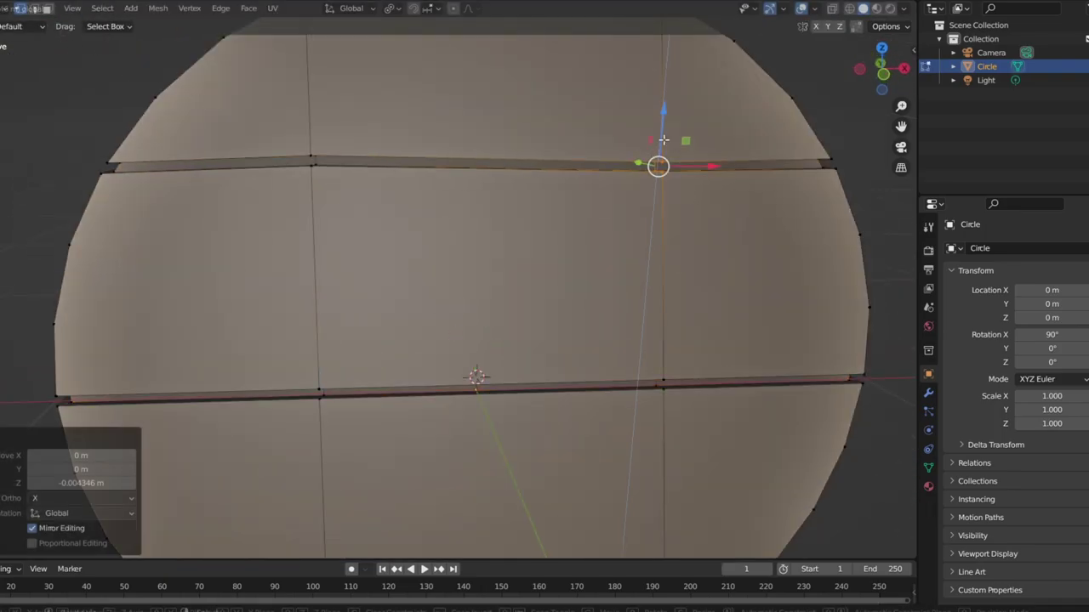
Move the bottom-left seam vertex along Z to tilt that seam
click(659, 389)
click(320, 391)
key(g)
key(z)
click(318, 361)
scroll(319, 360, down, 3)
Shift another right-side seam vertex along Z for an uneven slant
click(324, 401)
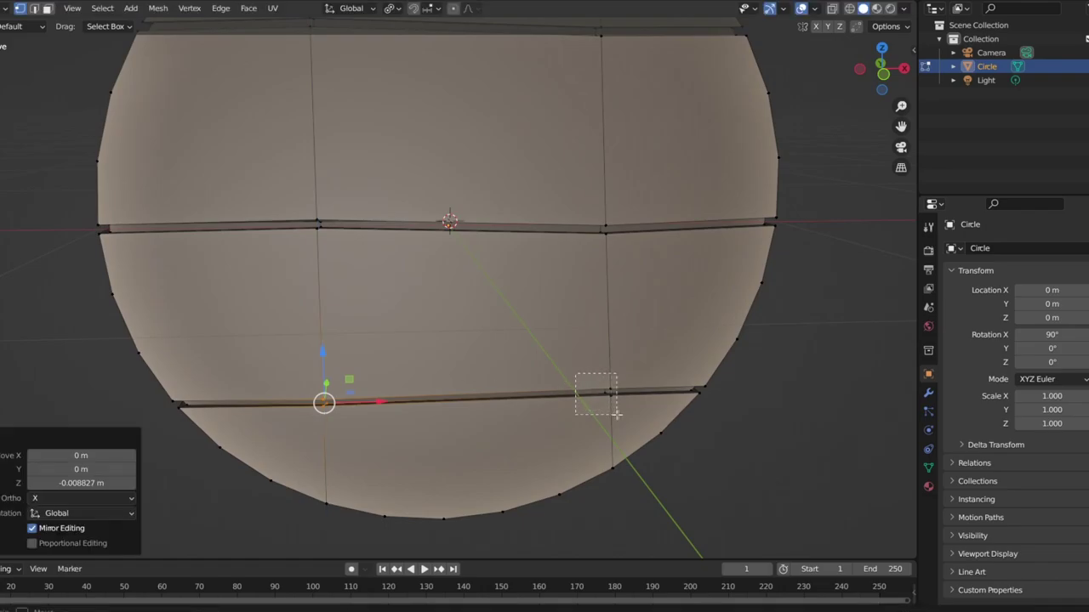
scroll(685, 429, up, 3)
click(686, 216)
key(g)
key(z)
click(694, 195)
Select a lower-seam vertex, review the slanted seams, and return to Object Mode
scroll(694, 195, down, 2)
click(328, 139)
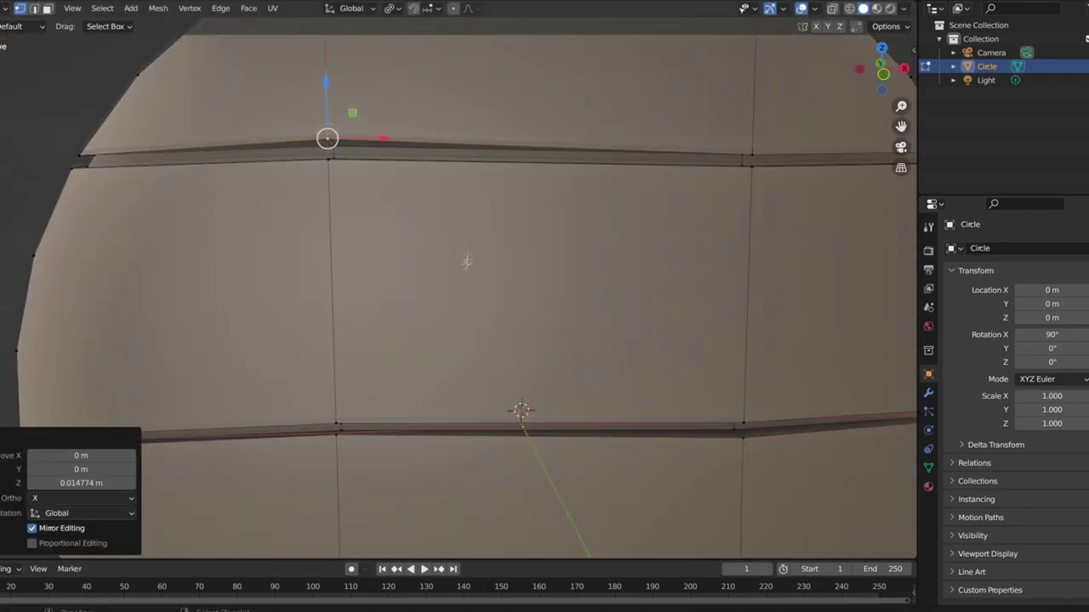
scroll(329, 138, down, 3)
scroll(410, 295, up, 3)
scroll(410, 295, up, 2)
middle_drag(410, 295, 341, 245)
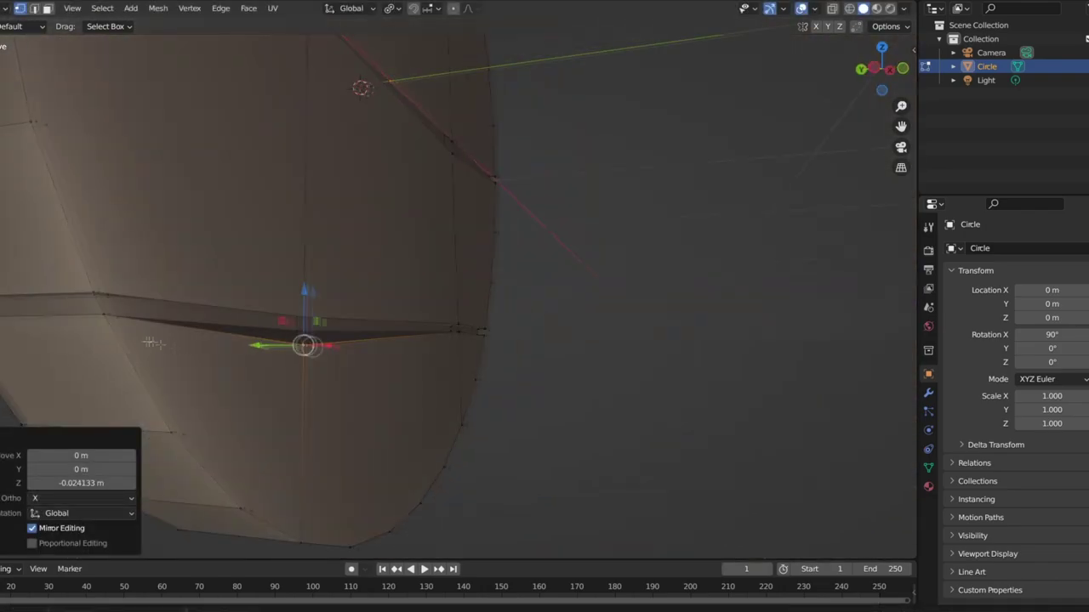
mouse_move(404, 421)
middle_down()
mouse_move(333, 114)
mouse_move(528, 125)
middle_up()
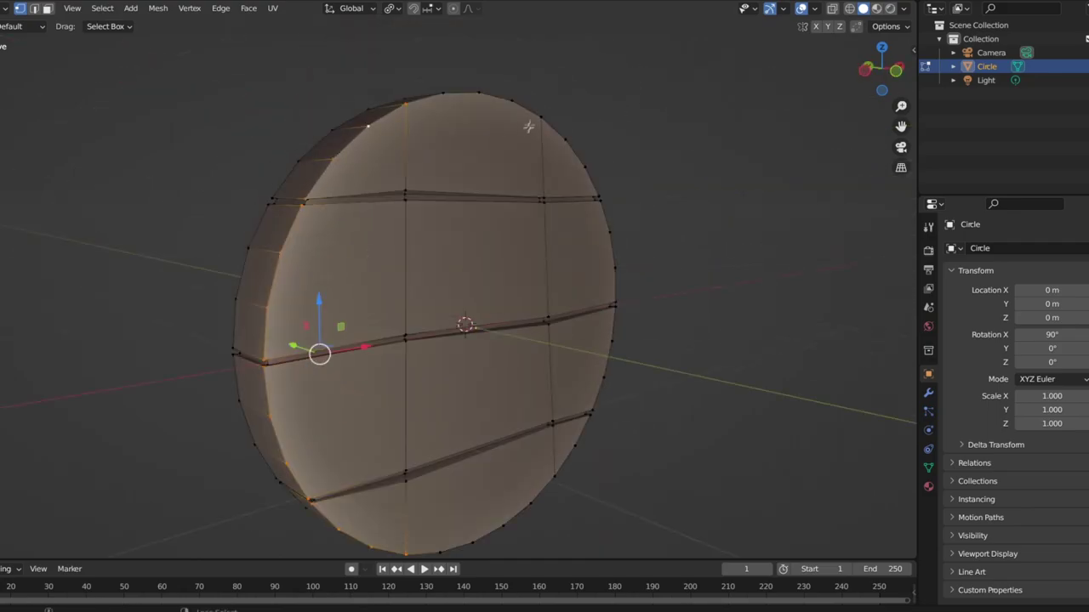
mouse_move(569, 396)
middle_down()
mouse_move(656, 340)
mouse_move(656, 369)
mouse_move(545, 357)
mouse_move(466, 368)
mouse_move(474, 345)
middle_up()
key(Tab)
key(Tab)
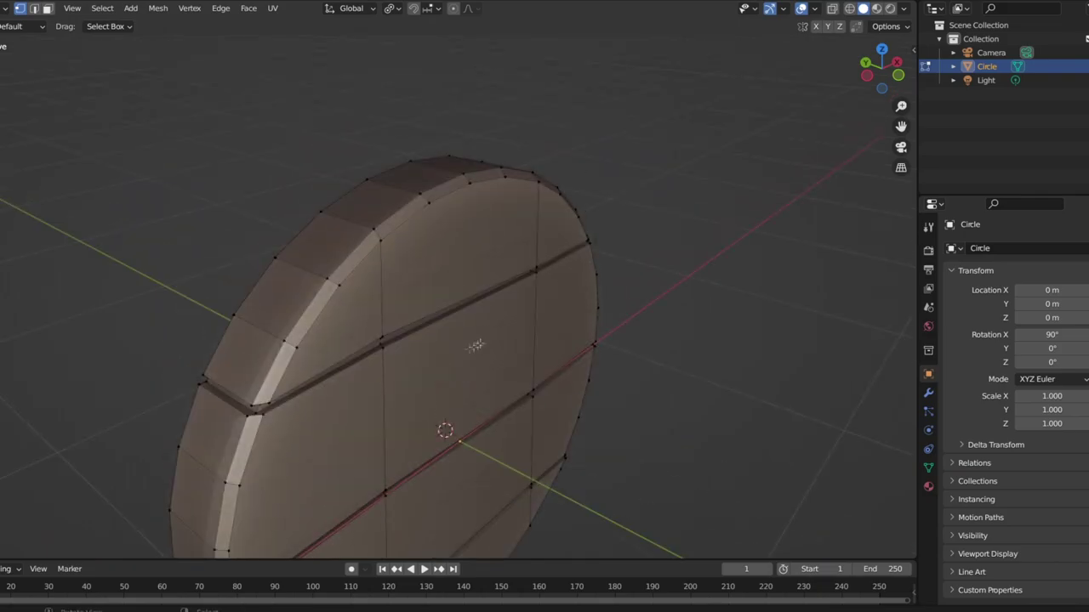
scroll(399, 281, up, 3)
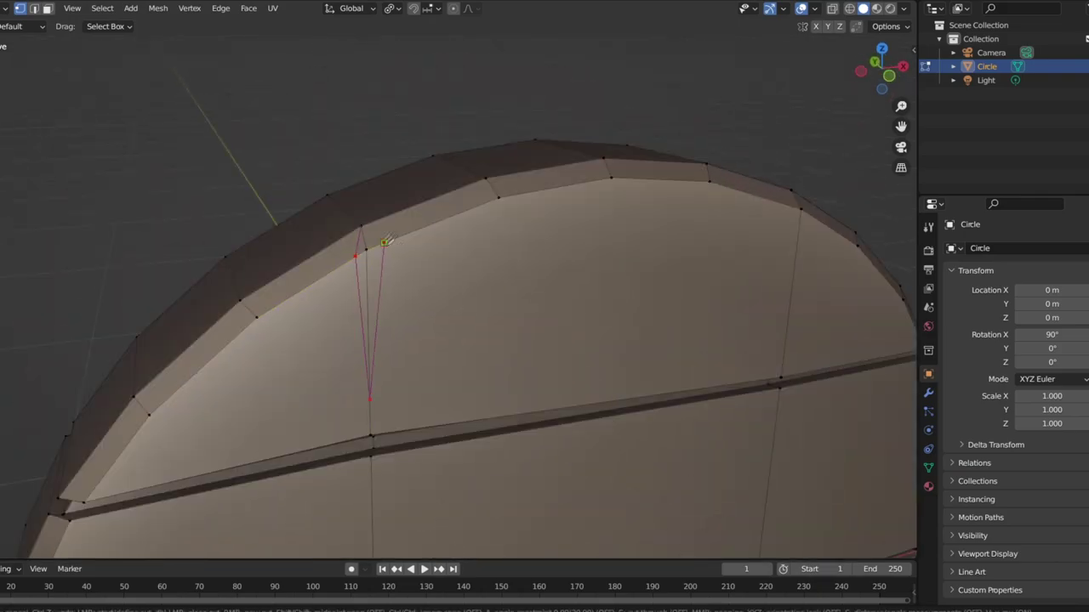
Orbit around the upper rim to inspect the V-shaped chip
mouse_move(409, 281)
middle_down()
mouse_move(576, 280)
mouse_move(564, 275)
middle_up()
scroll(564, 274, down, 3)
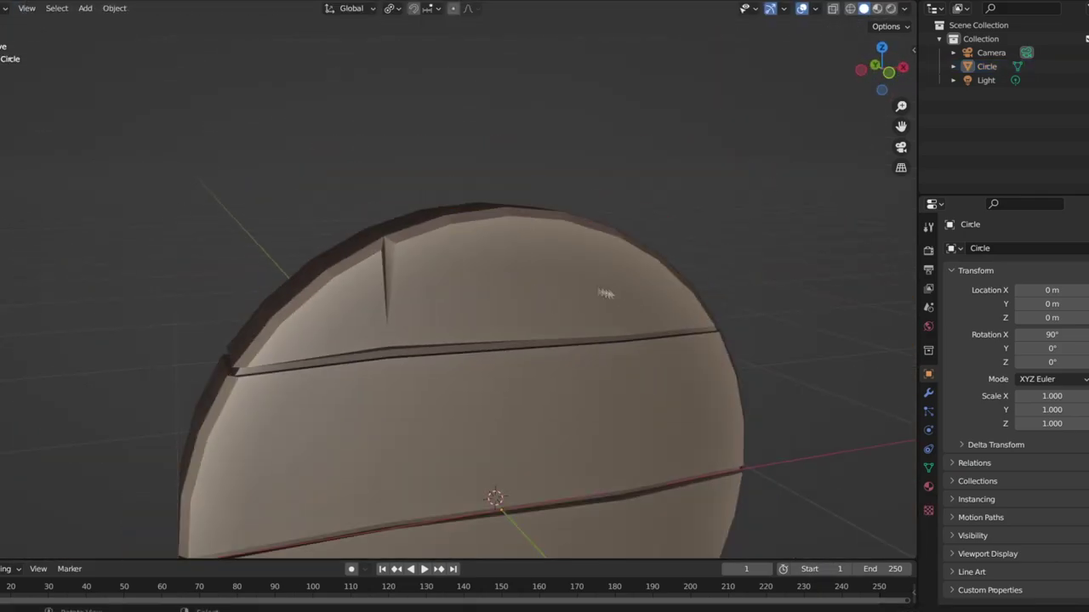
scroll(615, 295, up, 3)
mouse_move(408, 237)
middle_down()
mouse_move(323, 284)
mouse_move(366, 304)
middle_up()
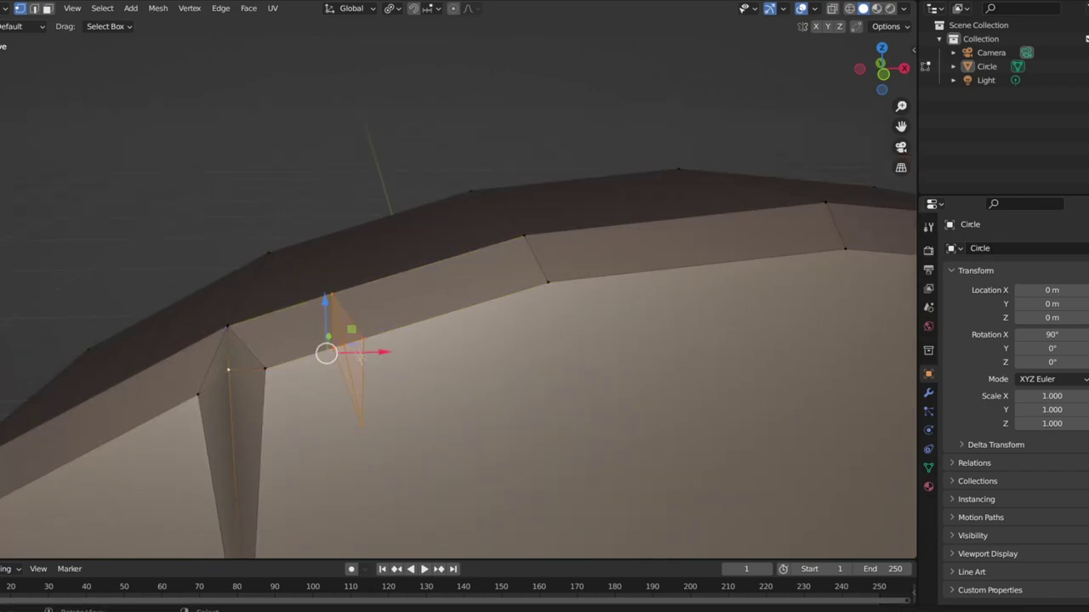
middle_drag(362, 364, 620, 319)
scroll(620, 318, down, 3)
Back in Object Mode, apply Shade Smooth to the disc from its right-click menu
key(Tab)
mouse_move(562, 272)
middle_down()
mouse_move(499, 299)
mouse_move(591, 311)
middle_up()
right_click(590, 311)
click(523, 316)
Enable Auto Smooth at 30° in the disc's mesh Normals settings
middle_drag(523, 316, 596, 323)
click(928, 467)
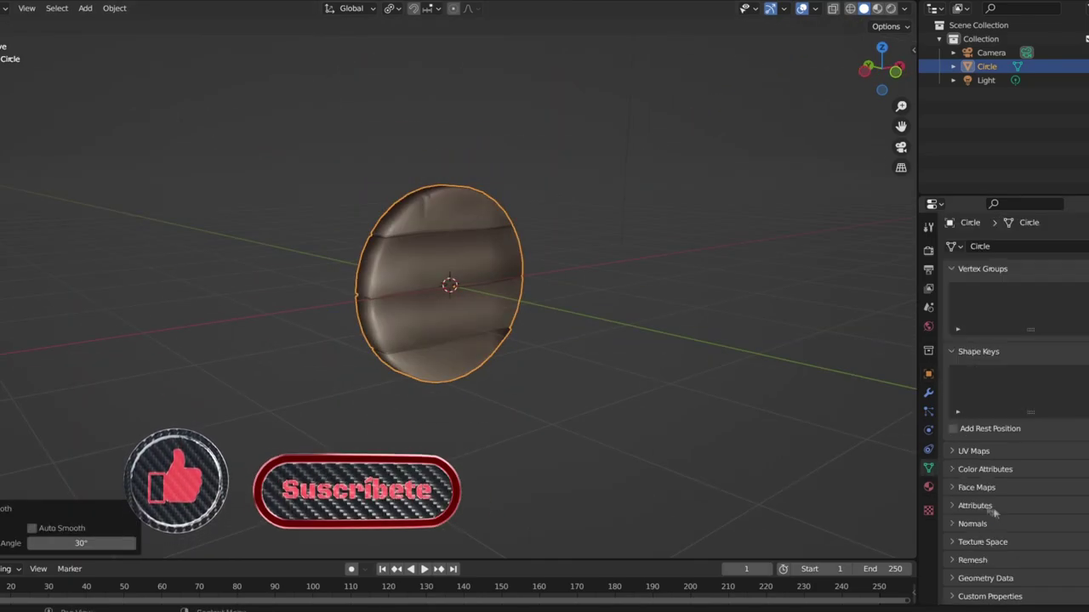
click(972, 560)
click(972, 523)
click(1019, 518)
scroll(479, 284, up, 2)
mouse_move(477, 288)
middle_down()
mouse_move(548, 309)
mouse_move(540, 300)
middle_up()
Duplicate the disc and move the copy, Circle.001, about 0.93 m along Y
key(KP_7)
key(shift+d)
key(Escape)
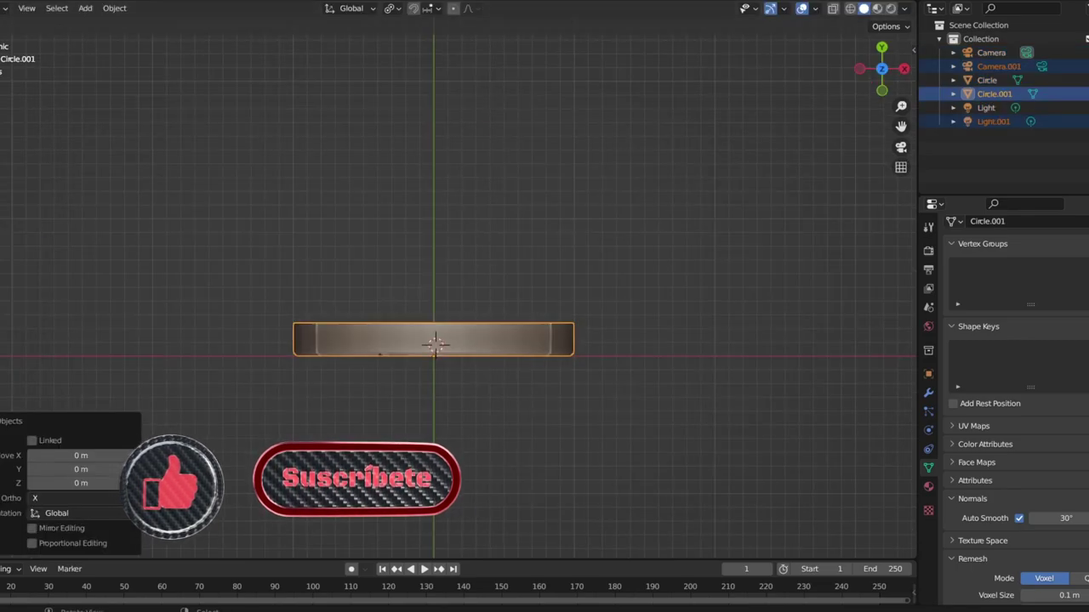
key(g)
key(y)
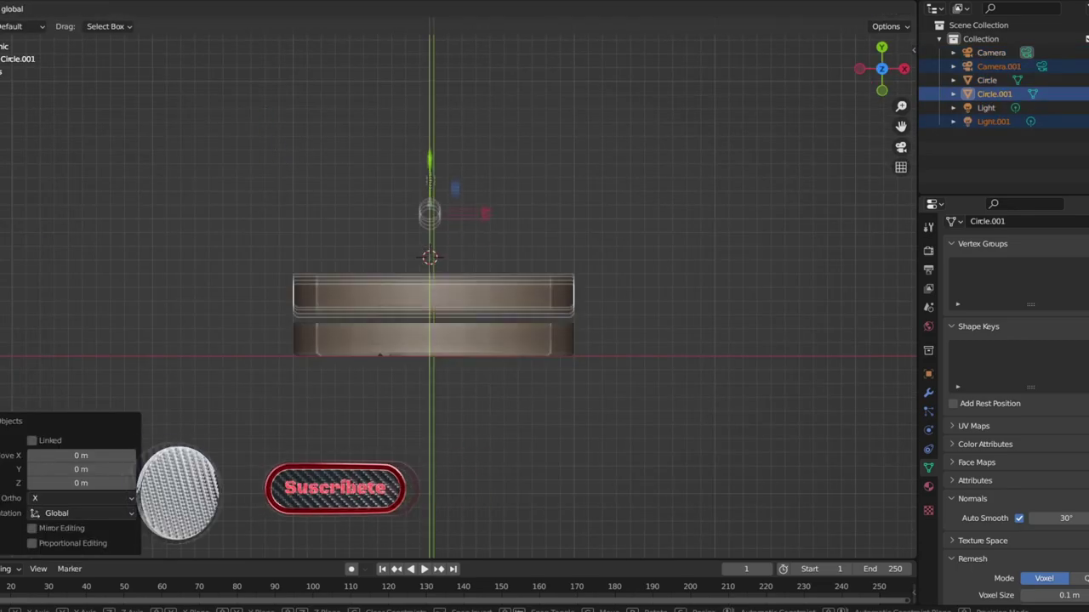
click(466, 256)
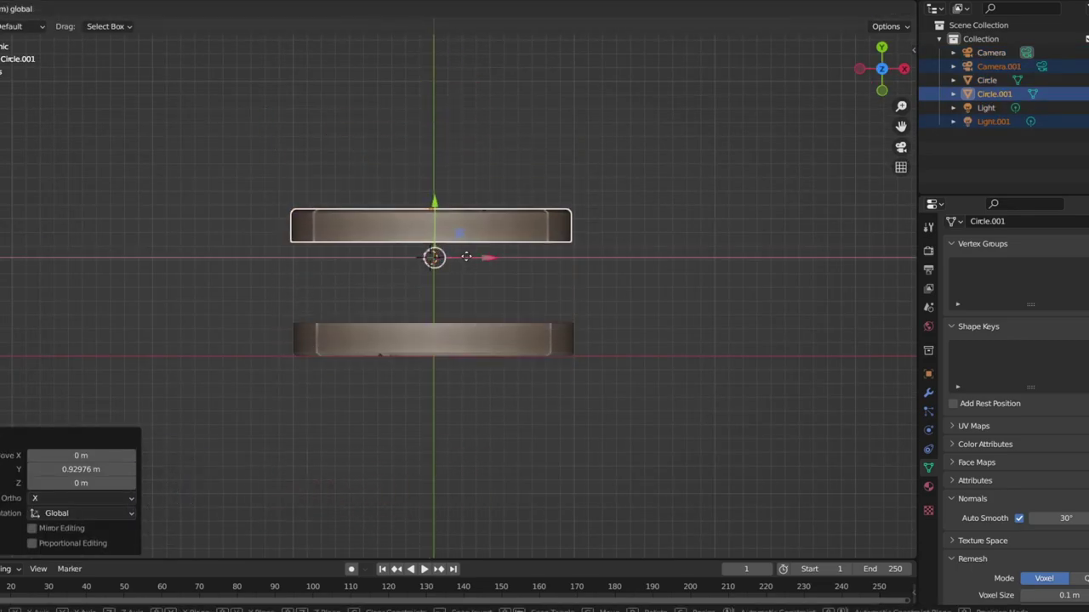
click(466, 340)
middle_drag(466, 340, 510, 289)
scroll(509, 290, up, 5)
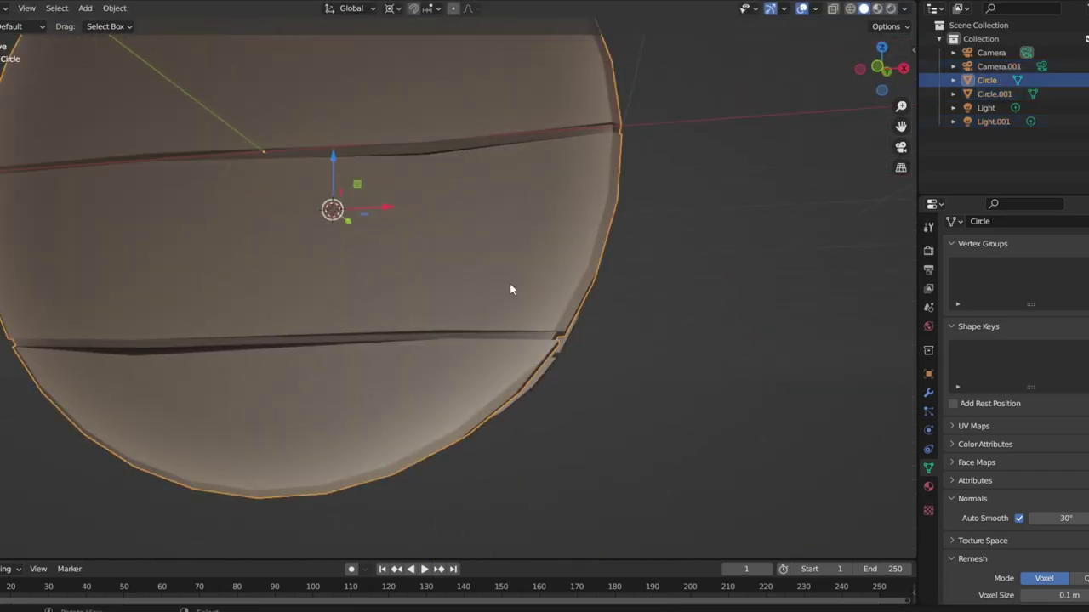
Move a rim vertex on the Circle disc in Edit Mode to start a wedge notch
key(Tab)
scroll(333, 304, up, 3)
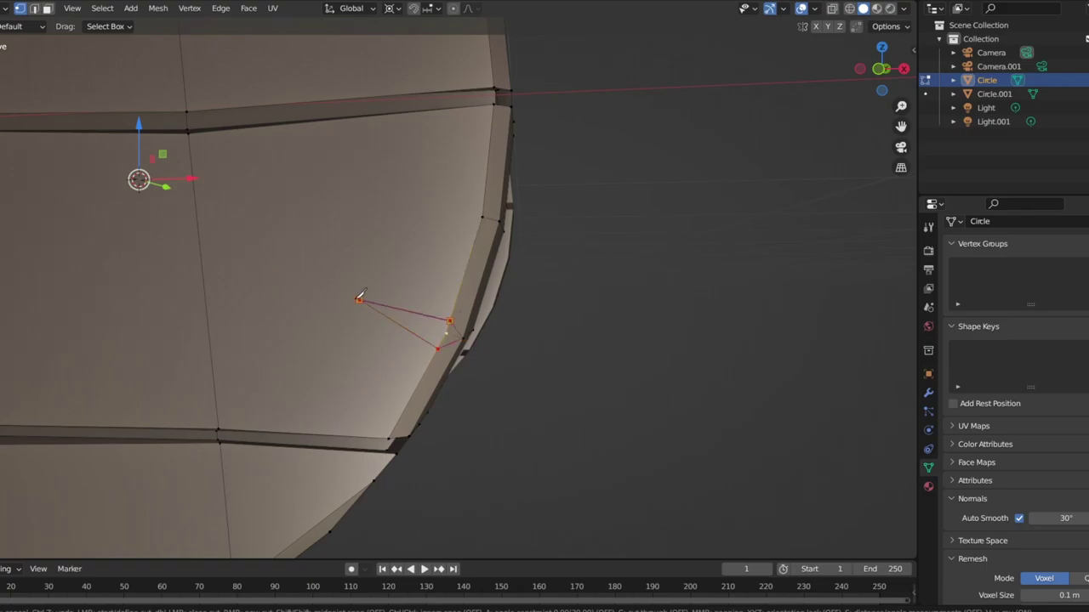
middle_drag(450, 335, 432, 460)
click(426, 453)
scroll(478, 377, down, 5)
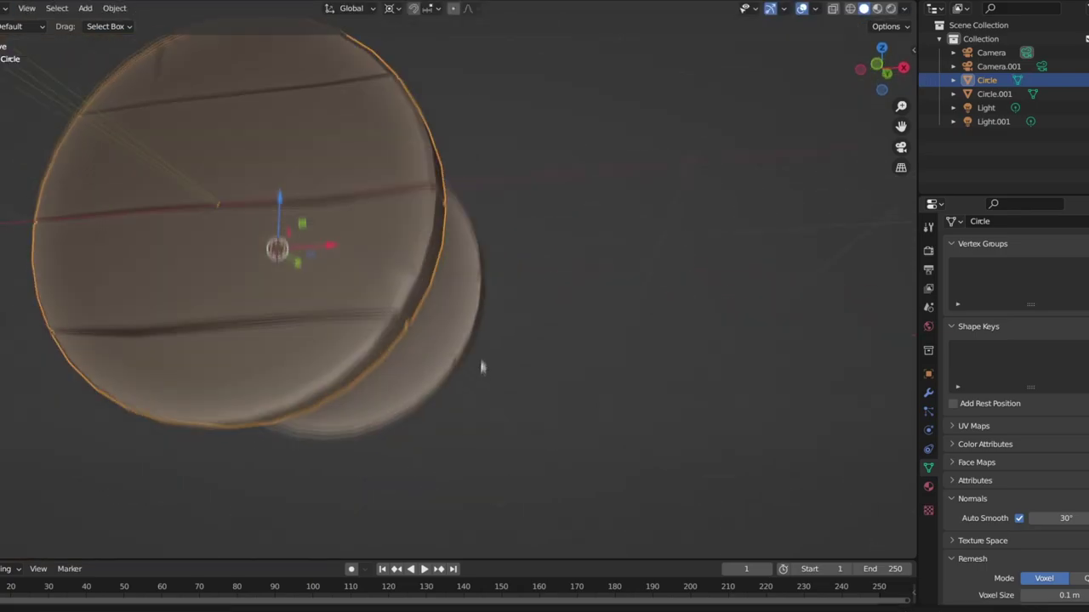
scroll(479, 377, up, 5)
middle_drag(359, 283, 611, 394)
scroll(327, 283, up, 4)
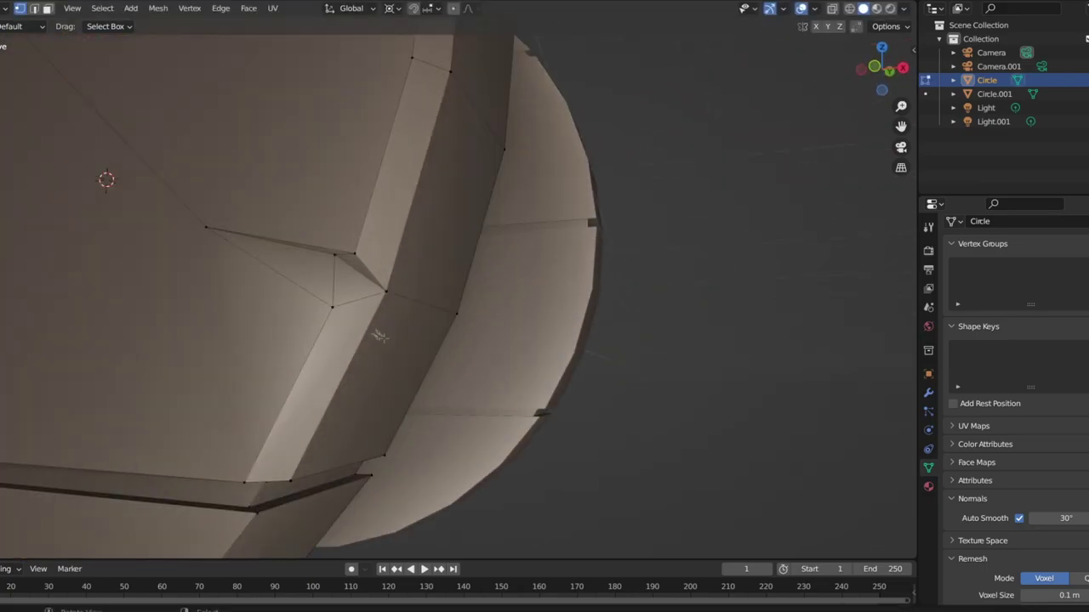
scroll(326, 283, up, 3)
Place the 3D cursor on a rim vertex of the Circle disc
key(Tab)
scroll(413, 287, down, 5)
mouse_move(414, 287)
middle_down()
mouse_move(425, 315)
mouse_move(270, 338)
mouse_move(486, 323)
middle_up()
scroll(317, 288, up, 5)
key(Tab)
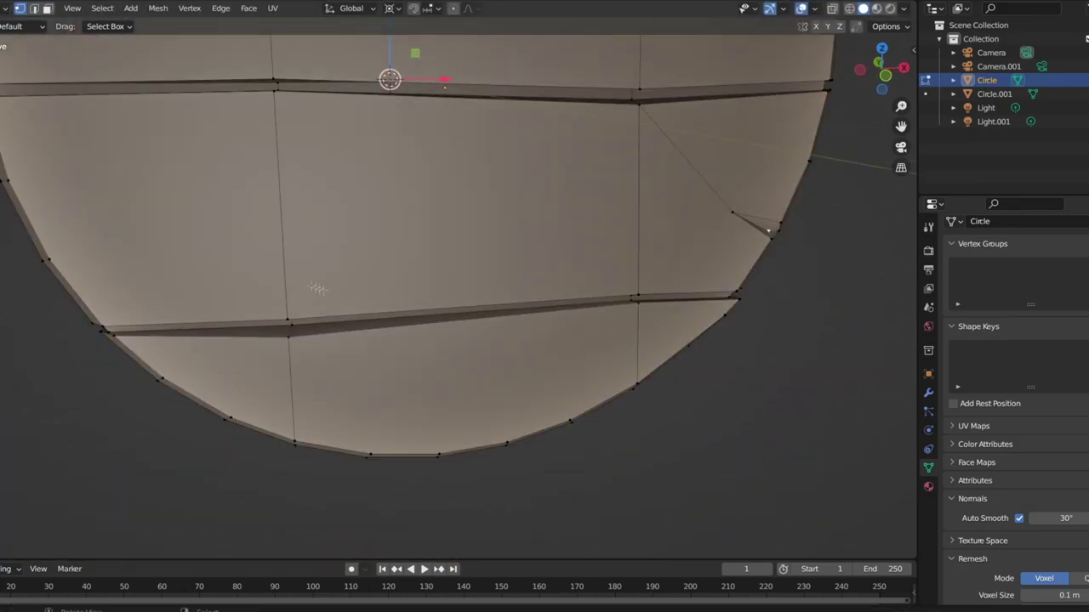
shift+middle_drag(767, 230, 544, 285)
shift+right_click(523, 281)
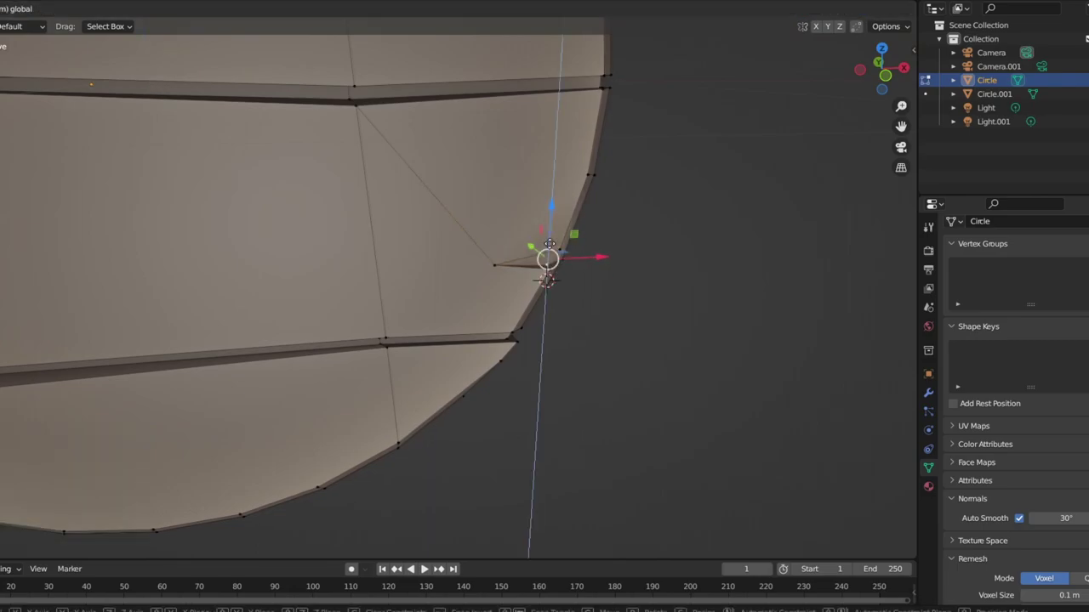
Inspect the Circle wheel from several angles, switching between Object and Edit Mode
key(Tab)
scroll(650, 389, down, 5)
scroll(511, 340, up, 5)
middle_drag(510, 340, 347, 278)
key(Tab)
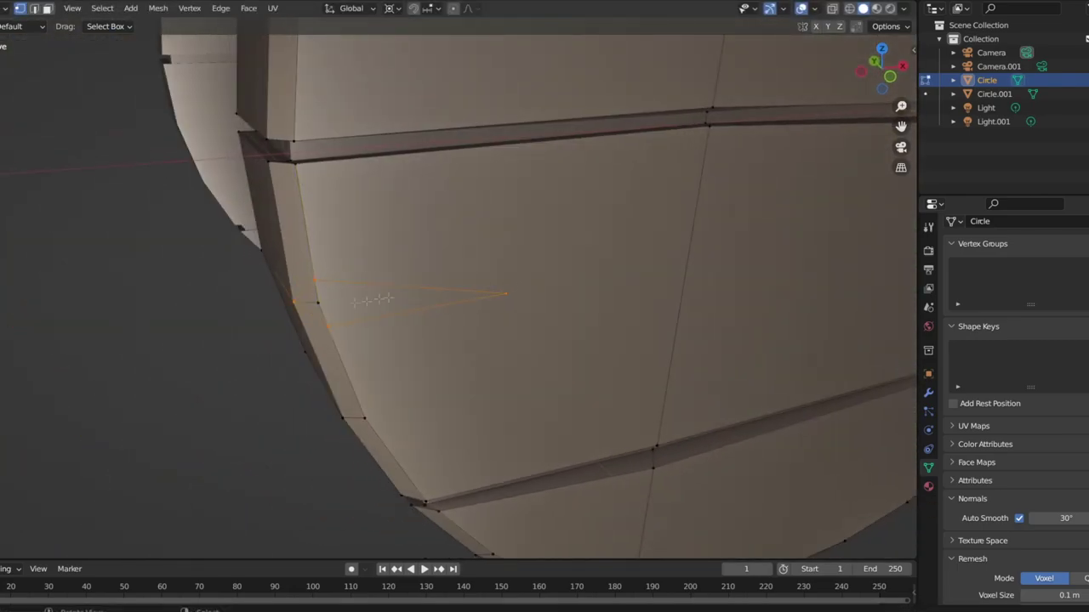
middle_drag(319, 302, 540, 414)
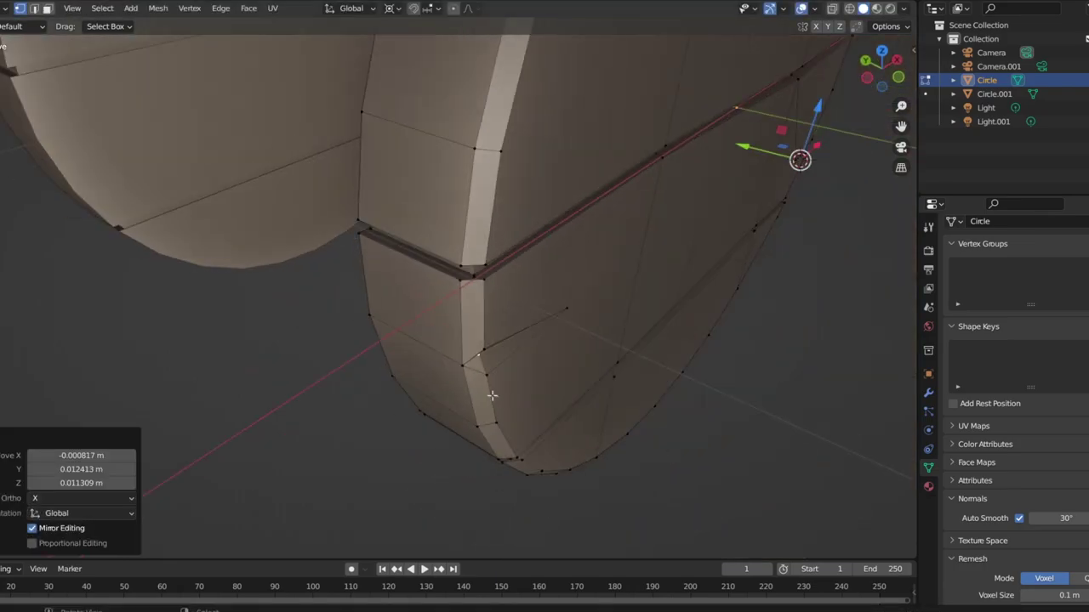
key(Tab)
scroll(641, 258, down, 5)
scroll(641, 258, up, 5)
key(Tab)
key(Tab)
scroll(415, 272, down, 3)
scroll(445, 335, down, 2)
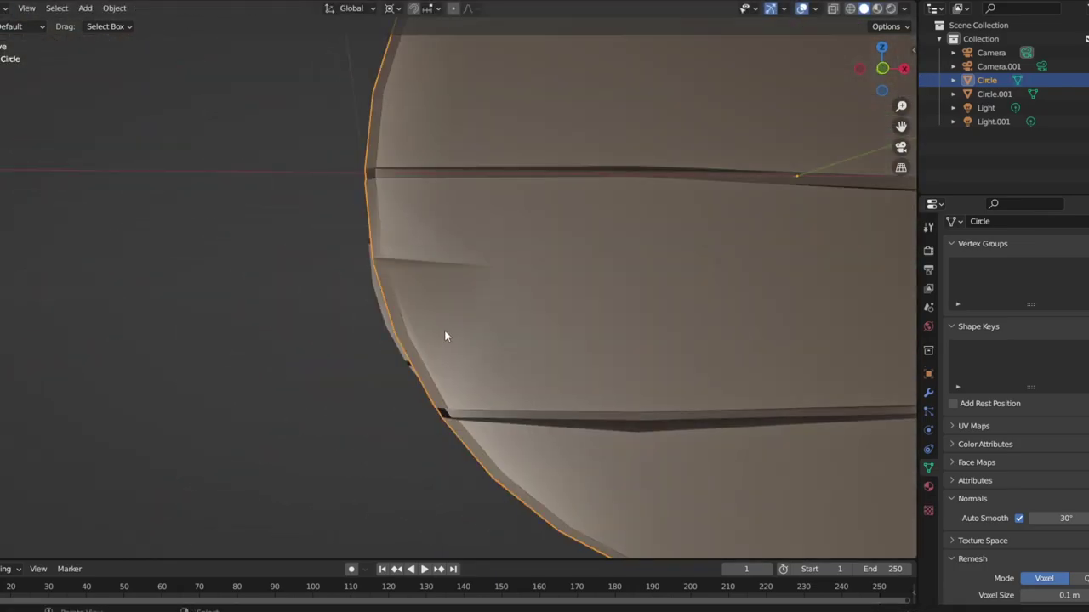
middle_drag(445, 335, 528, 340)
key(Tab)
scroll(515, 340, up, 5)
scroll(515, 340, down, 5)
key(Tab)
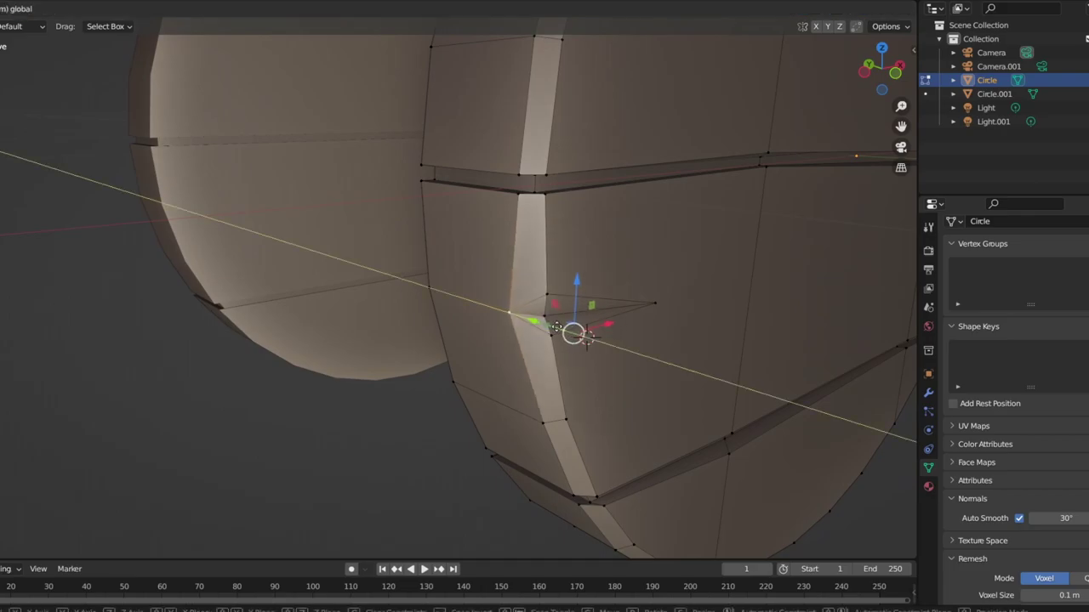
scroll(578, 359, up, 5)
scroll(578, 359, down, 5)
mouse_move(578, 359)
middle_down()
mouse_move(683, 414)
mouse_move(566, 413)
middle_up()
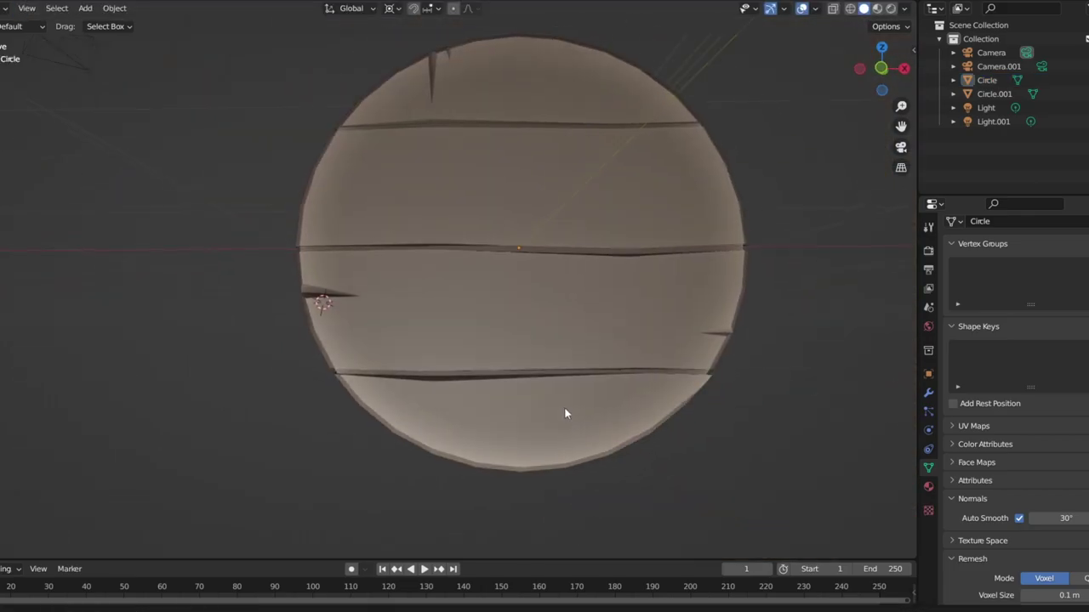
scroll(550, 309, up, 2)
key(Tab)
scroll(475, 347, up, 3)
scroll(475, 346, down, 5)
scroll(377, 425, up, 5)
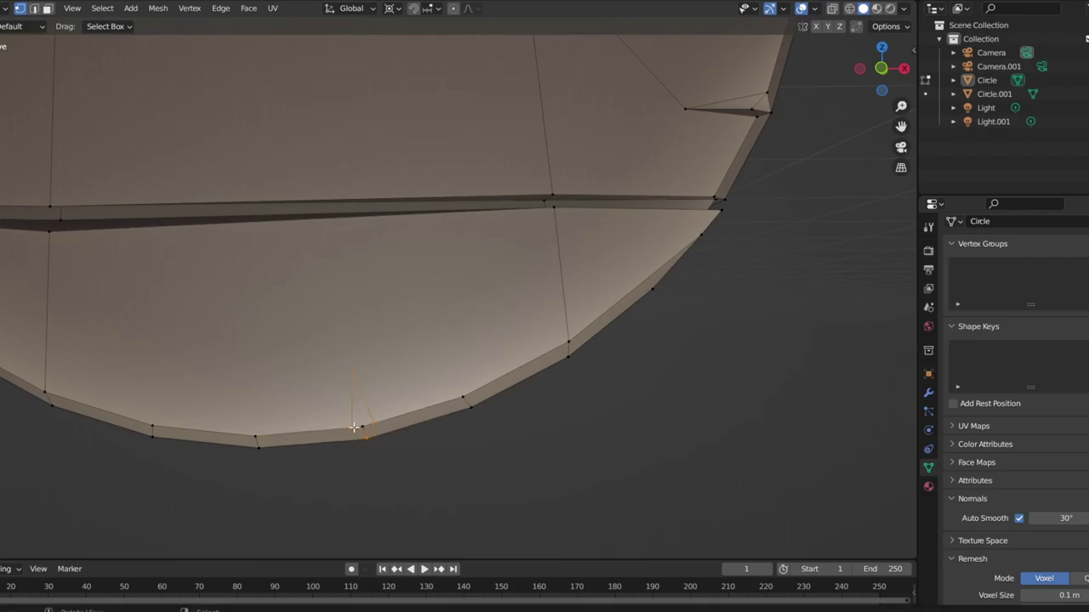
scroll(365, 424, down, 2)
scroll(389, 316, up, 5)
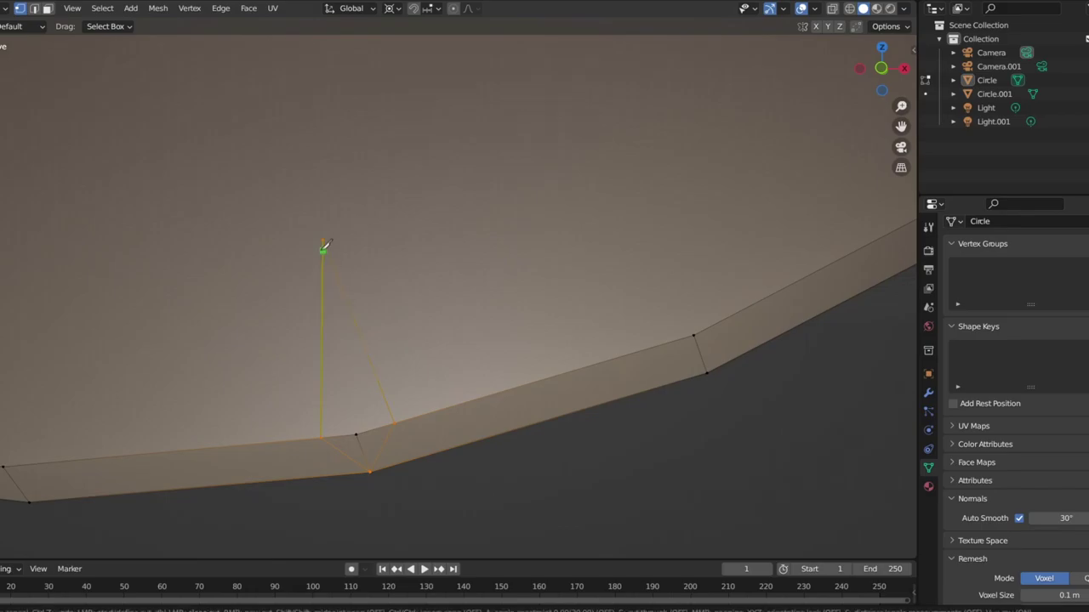
scroll(357, 429, down, 3)
Push a Circle rim vertex inward to form a notch and preview it
key(g)
click(425, 438)
scroll(425, 437, down, 3)
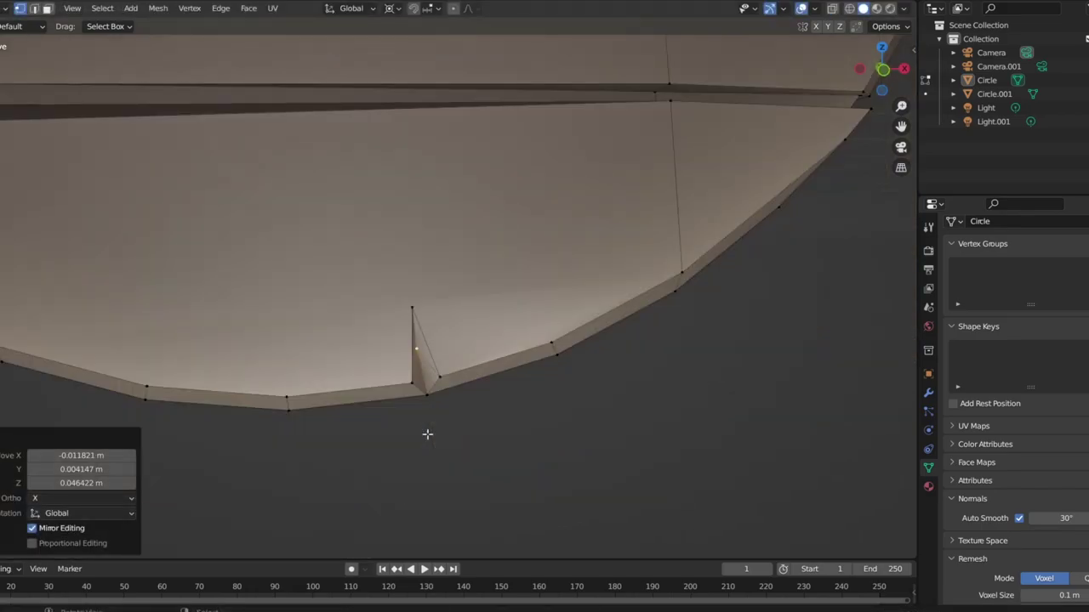
key(Tab)
middle_drag(423, 373, 394, 333)
scroll(394, 333, up, 2)
scroll(255, 255, up, 3)
Bevel the selected Circle vertex with Ctrl+Shift+B to widen the notch into a wedge
key(Tab)
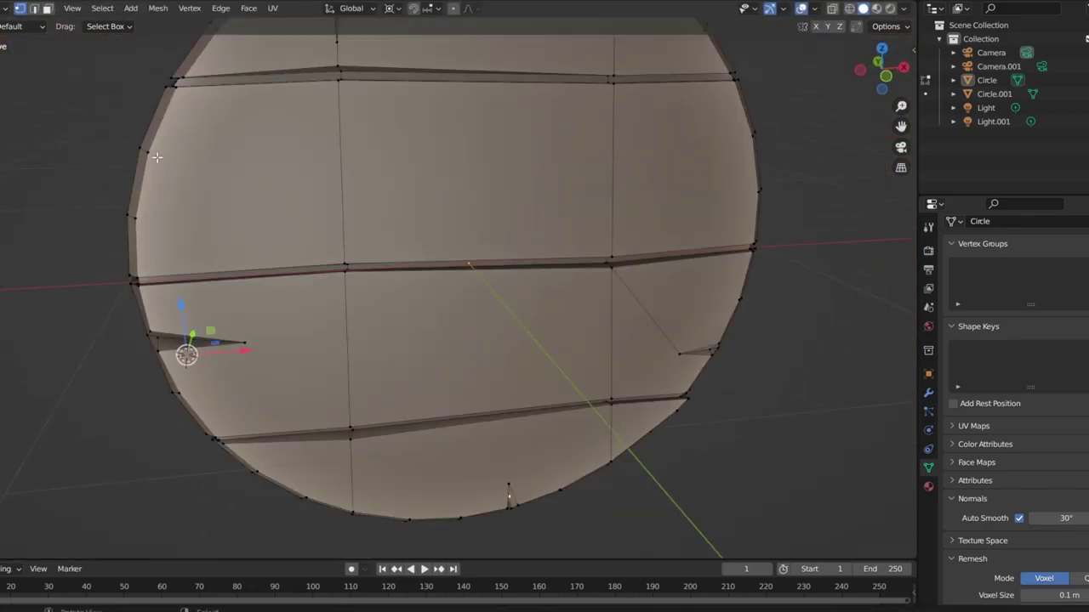
key(ctrl+shift+b)
click(182, 164)
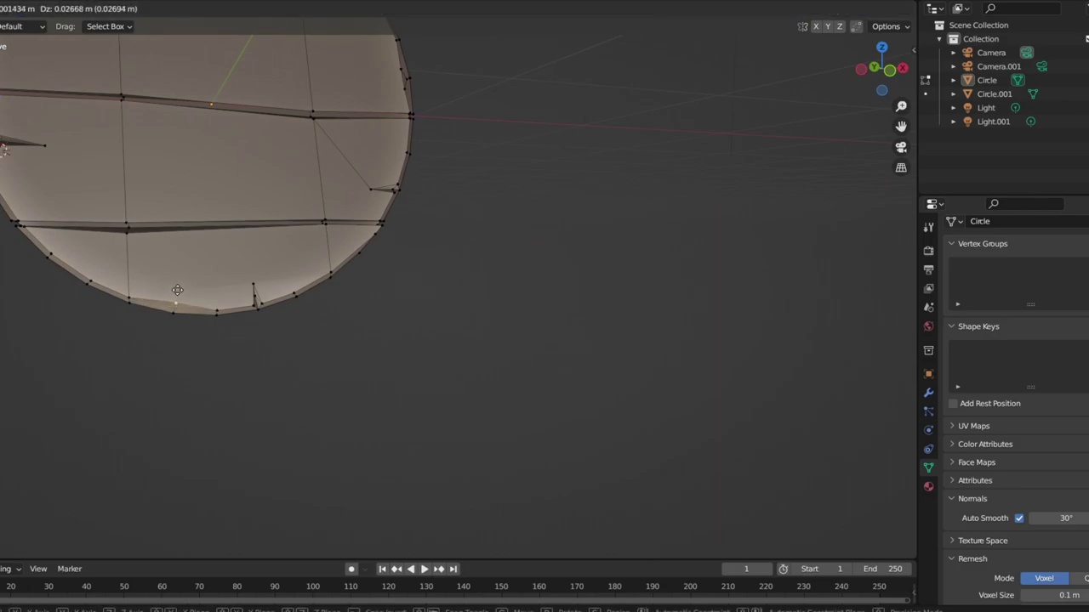
mouse_move(346, 344)
middle_down()
mouse_move(338, 323)
mouse_move(389, 324)
middle_up()
key(Tab)
scroll(332, 230, down, 5)
mouse_move(332, 231)
middle_down()
mouse_move(603, 253)
mouse_move(453, 249)
middle_up()
scroll(454, 249, up, 3)
key(Tab)
Switch editing to the second disc, Circle.001, and clear its selection
key(alt+q)
scroll(445, 292, up, 2)
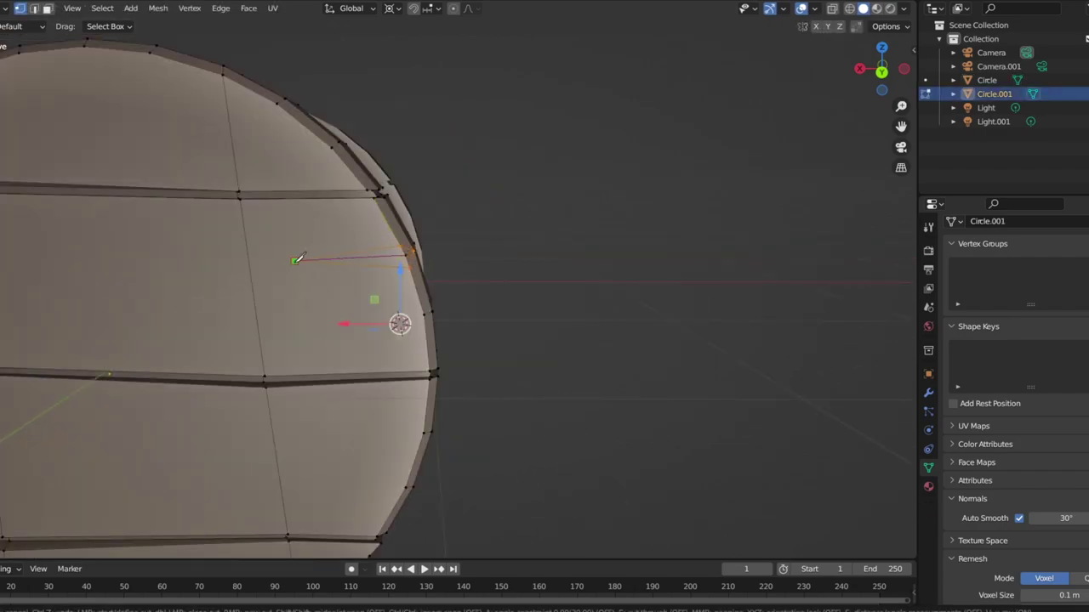
mouse_move(404, 255)
middle_down()
mouse_move(506, 401)
mouse_move(430, 336)
mouse_move(433, 266)
middle_up()
key(Tab)
scroll(509, 371, down, 3)
key(alt+a)
key(Tab)
scroll(431, 335, up, 5)
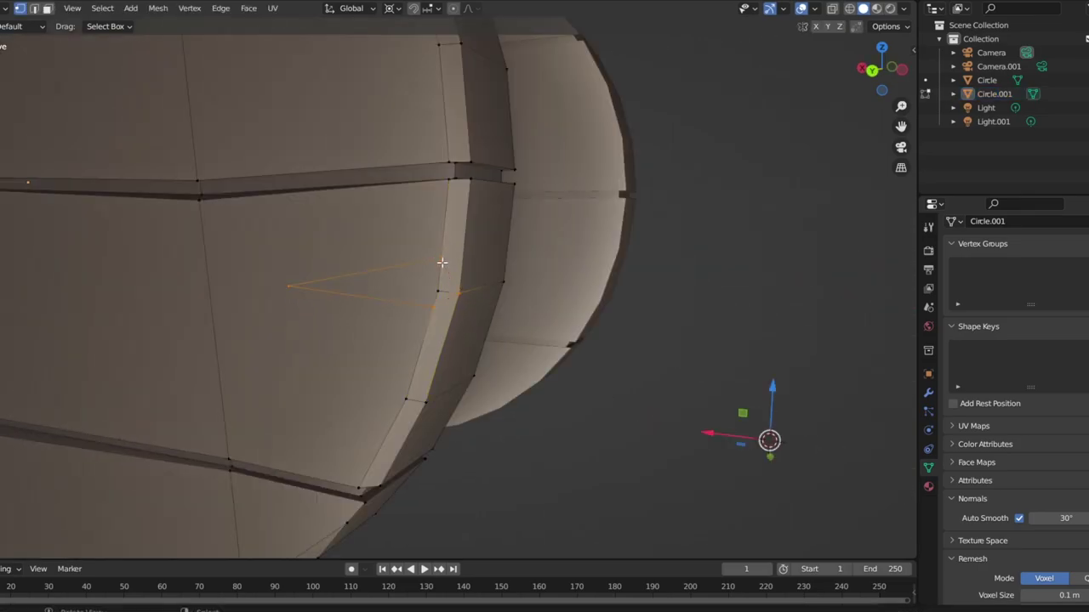
scroll(456, 316, down, 2)
On Circle.001, deepen a notch along Z and pull an edge vertex inward to open a crack
key(g)
key(z)
click(561, 447)
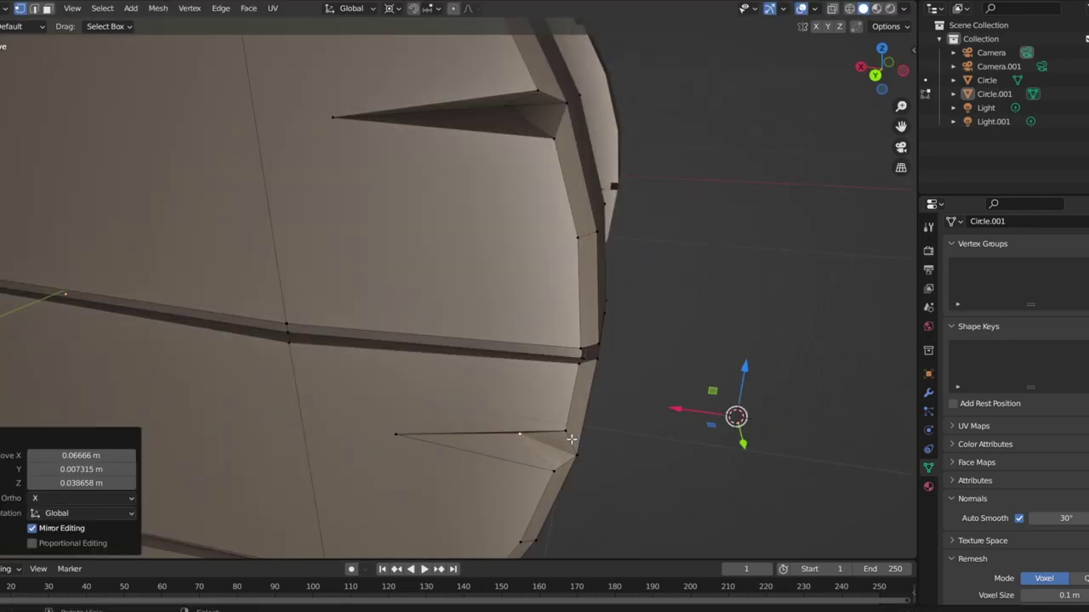
scroll(562, 447, down, 3)
mouse_move(611, 345)
middle_down()
mouse_move(596, 391)
mouse_move(461, 370)
middle_up()
click(630, 412)
scroll(461, 370, up, 2)
click(249, 327)
drag(250, 327, 470, 440)
scroll(470, 440, down, 3)
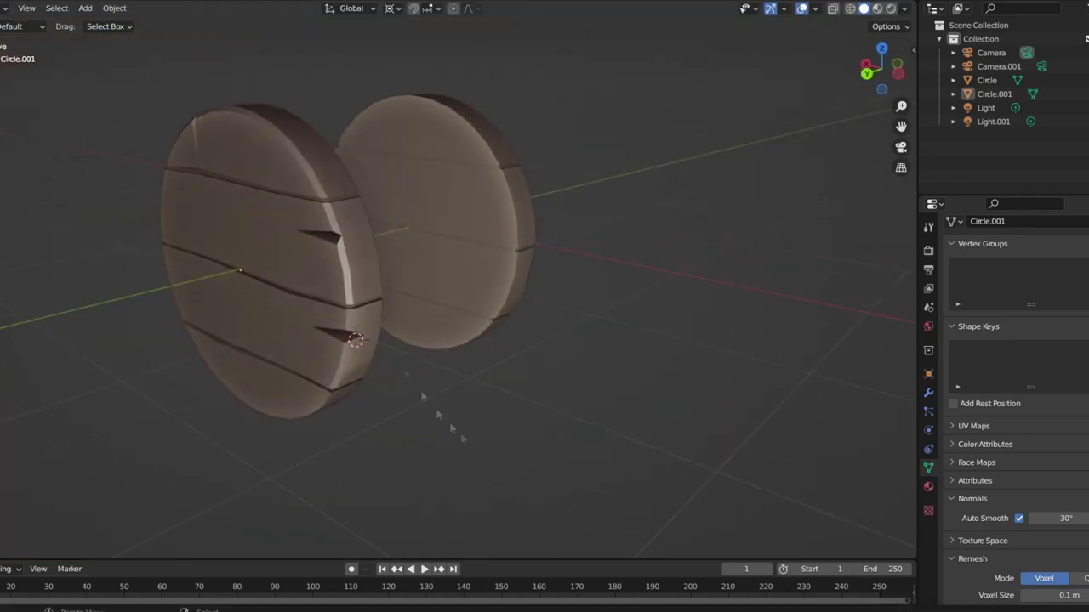
scroll(335, 302, up, 3)
scroll(335, 298, down, 3)
middle_drag(332, 289, 477, 323)
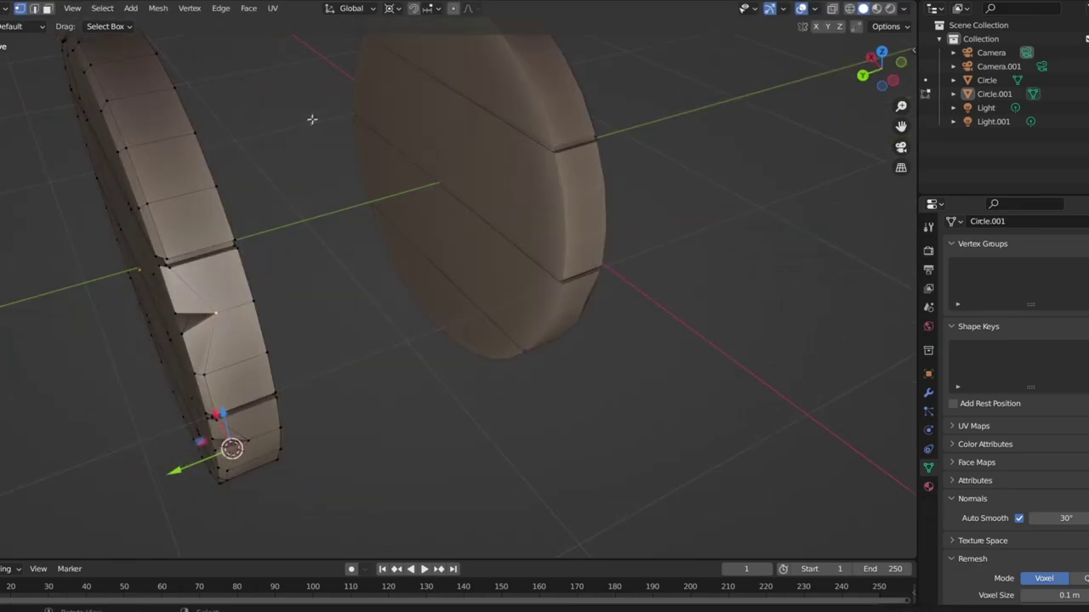
scroll(476, 323, up, 3)
Move the Circle.001 notch-tip vertex along X and pull it deeper into the plank
key(g)
key(x)
click(560, 332)
scroll(561, 332, down, 3)
middle_drag(561, 332, 324, 406)
scroll(324, 406, up, 5)
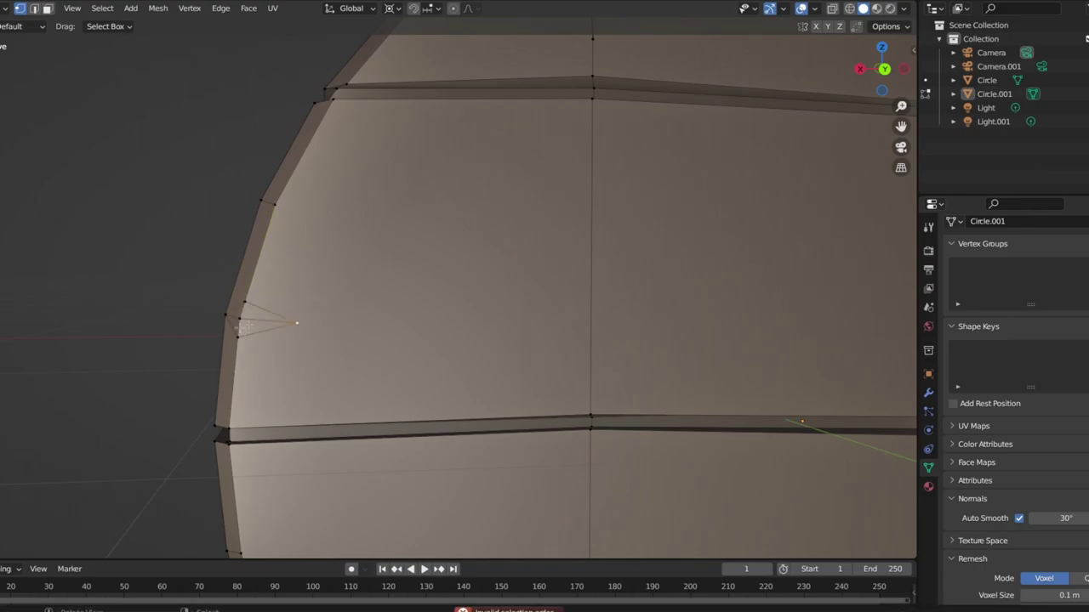
middle_drag(368, 365, 294, 347)
drag(295, 348, 258, 308)
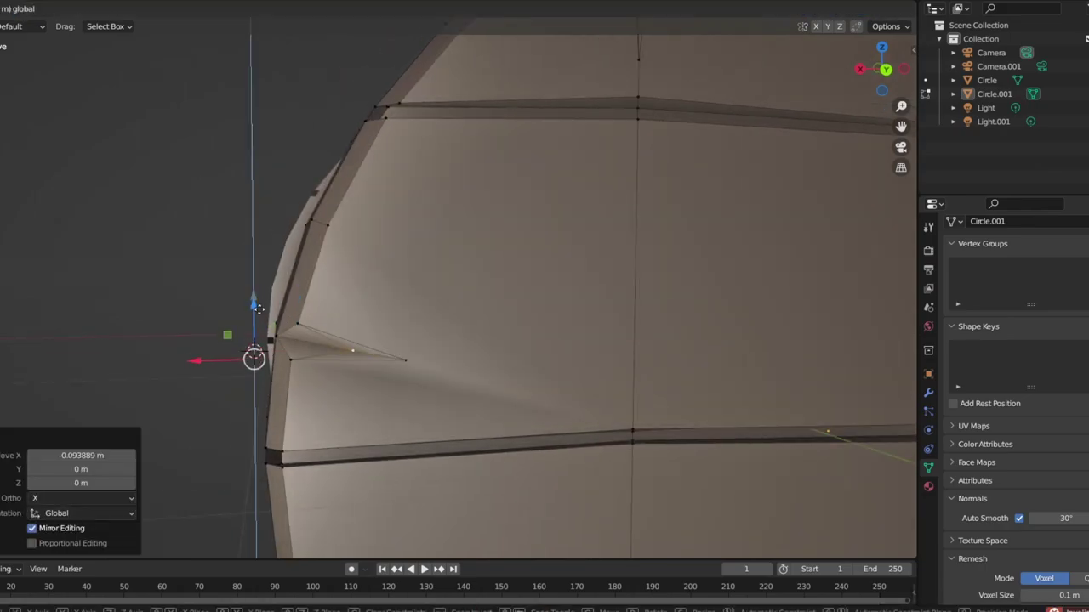
scroll(258, 308, down, 4)
key(Tab)
mouse_move(258, 308)
middle_down()
mouse_move(418, 443)
mouse_move(438, 349)
middle_up()
scroll(433, 309, up, 2)
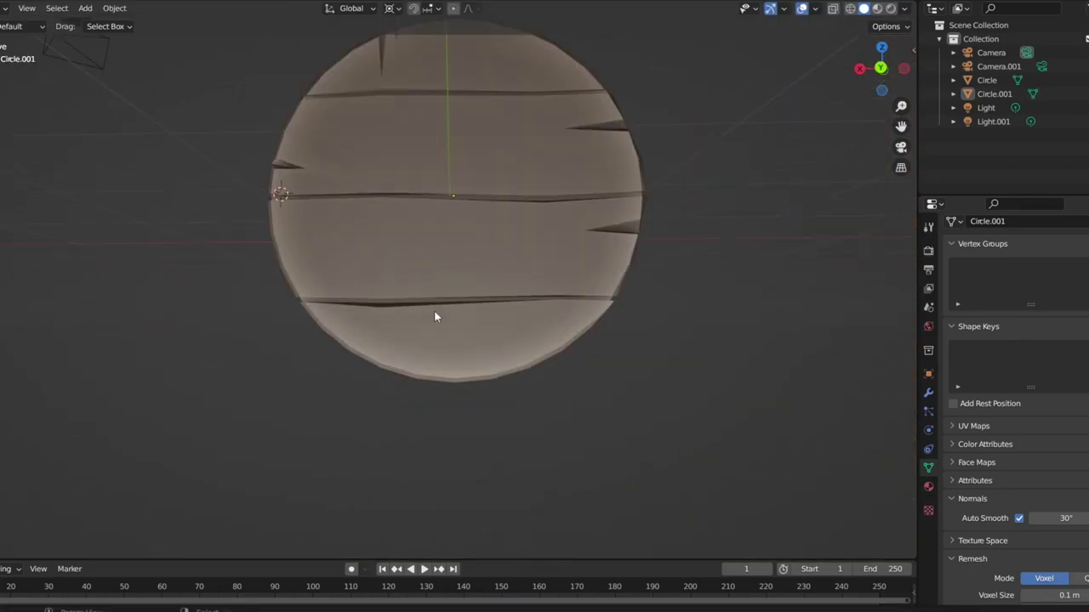
Bevel a Circle.001 seam vertex and shift the new vertex to shape a seam notch
key(Tab)
scroll(386, 197, up, 3)
scroll(401, 283, up, 3)
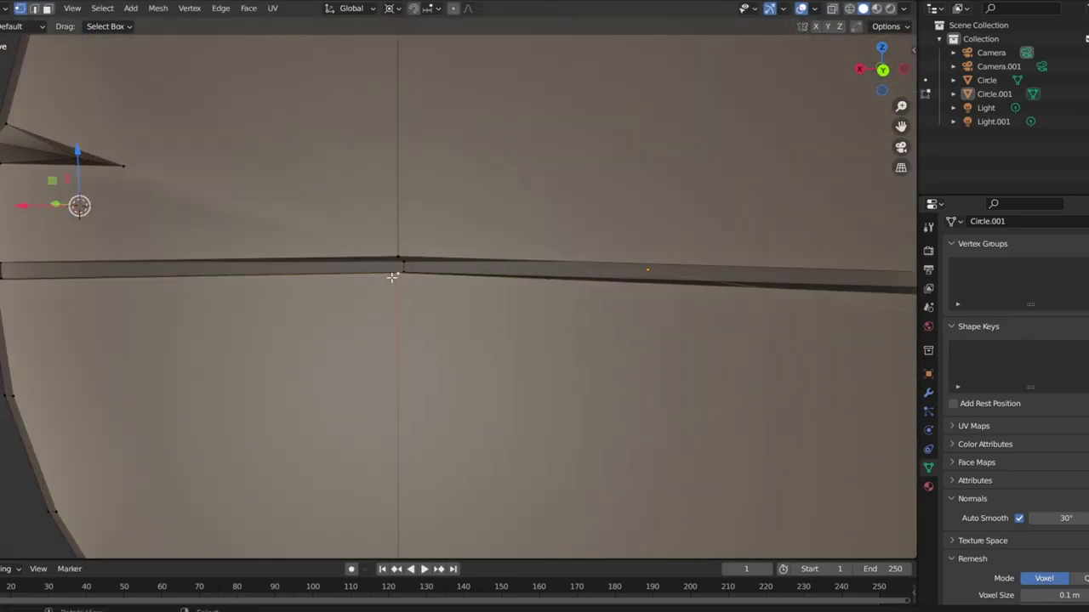
click(408, 299)
scroll(444, 321, down, 4)
key(Tab)
key(Tab)
scroll(414, 213, up, 3)
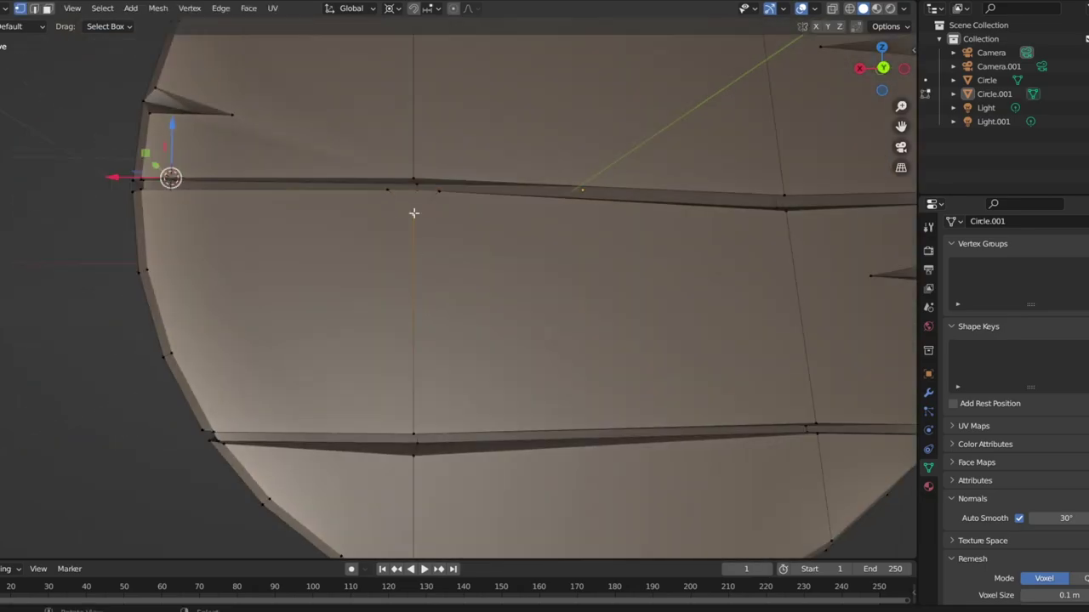
key(g)
middle_drag(416, 235, 423, 321)
scroll(417, 393, down, 5)
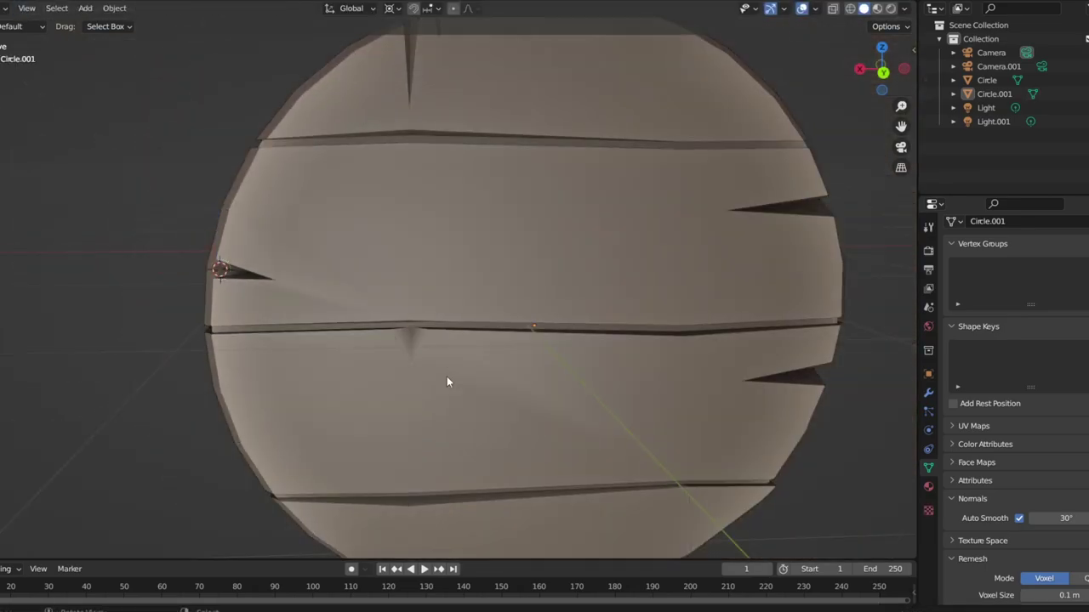
middle_drag(447, 376, 544, 280)
scroll(510, 272, up, 6)
scroll(416, 204, up, 3)
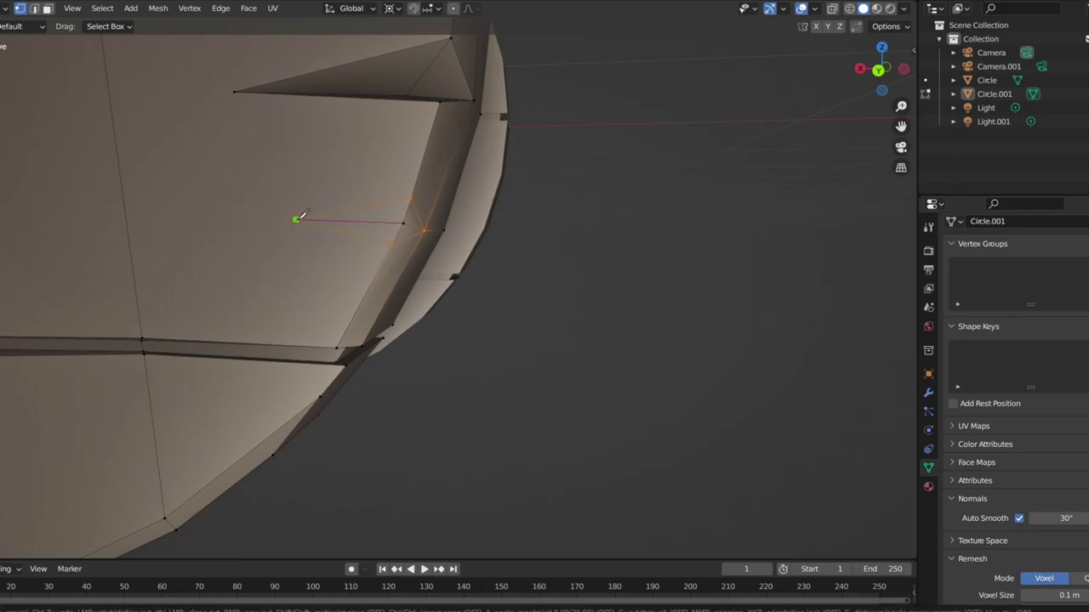
scroll(502, 378, down, 2)
Move and slide Circle.001 rim vertices inward to finish the rim cracks
key(g)
key(Return)
key(Tab)
scroll(449, 360, down, 5)
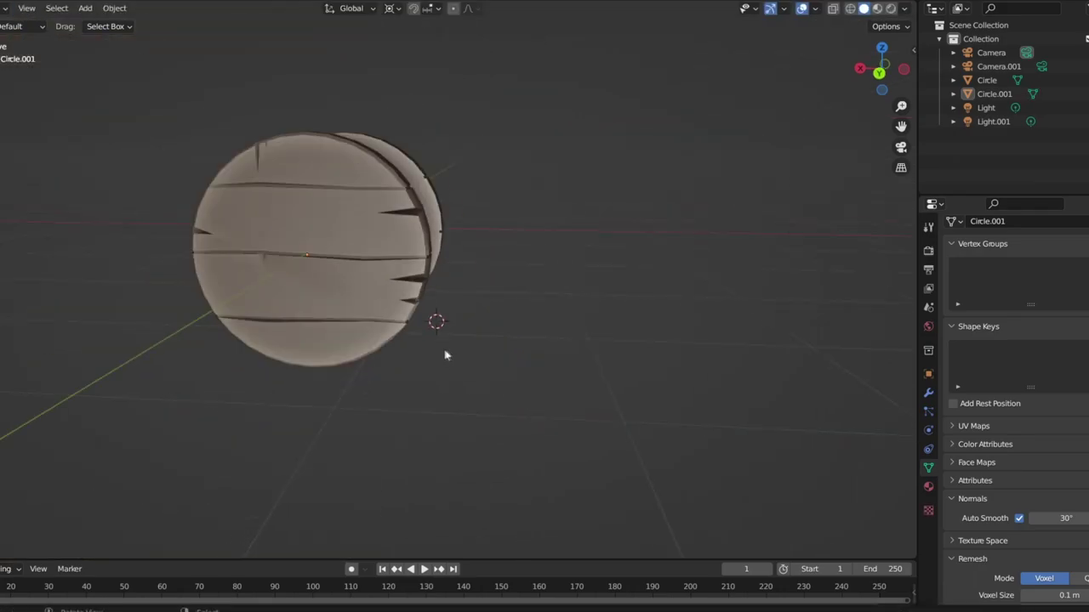
scroll(470, 341, up, 1)
scroll(469, 340, up, 3)
mouse_move(470, 340)
middle_down()
mouse_move(366, 352)
mouse_move(383, 203)
mouse_move(304, 258)
middle_up()
key(Tab)
key(g)
key(g)
click(389, 185)
key(g)
key(g)
click(302, 322)
click(308, 307)
middle_drag(308, 306, 314, 295)
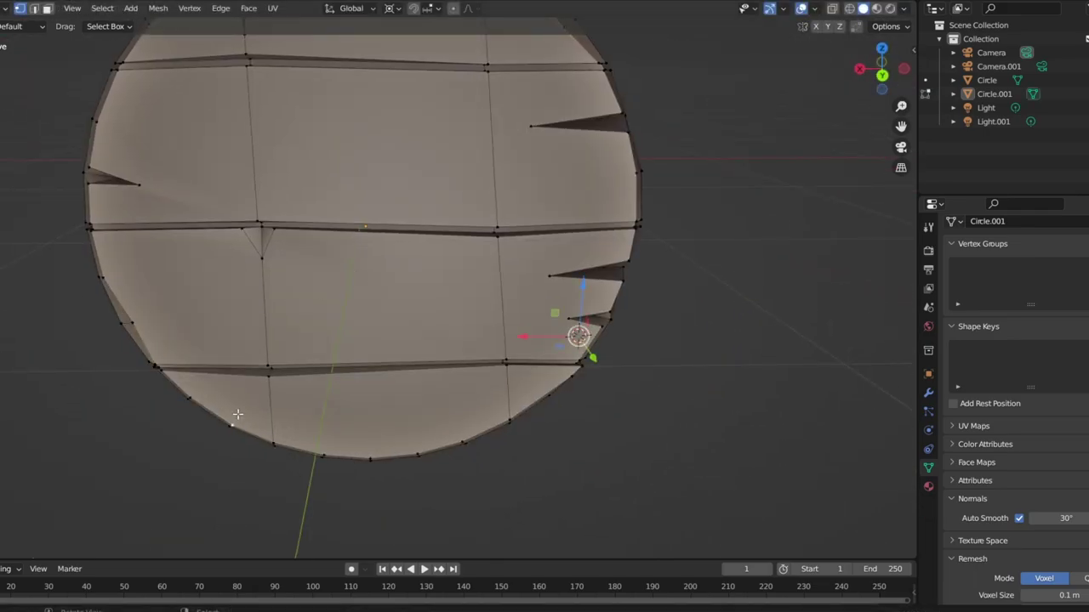
Compare both notched discs in Object Mode, ending in orthographic front view
key(Tab)
scroll(525, 454, down, 5)
middle_drag(525, 454, 539, 440)
middle_drag(844, 430, 470, 460)
key(Tab)
scroll(194, 224, up, 4)
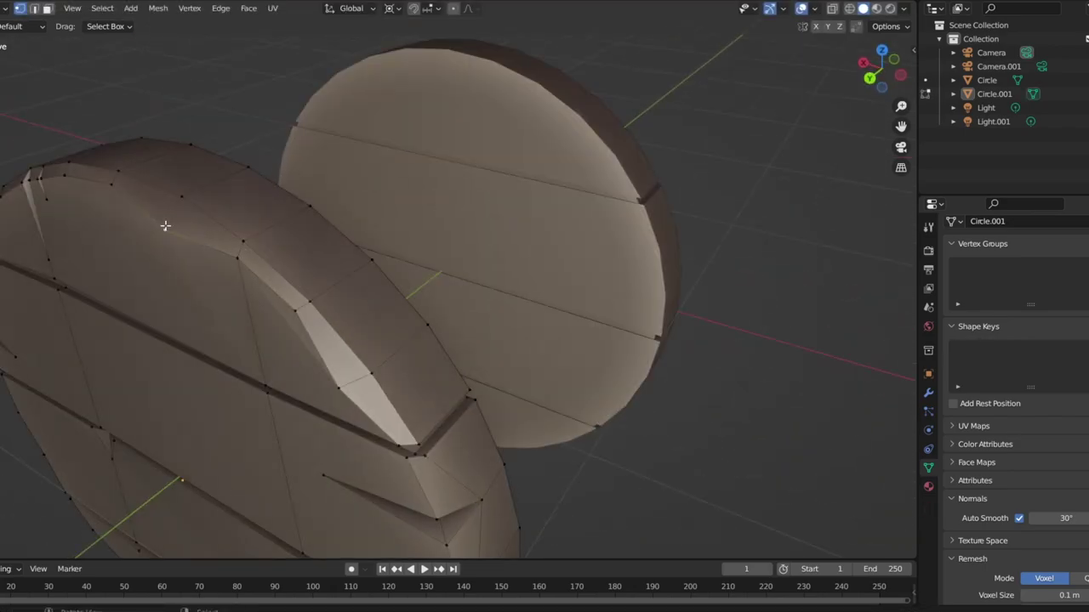
scroll(165, 226, down, 2)
key(Tab)
scroll(420, 275, down, 3)
mouse_move(420, 275)
middle_down()
mouse_move(717, 265)
mouse_move(655, 277)
middle_up()
key(KP_1)
scroll(370, 253, down, 3)
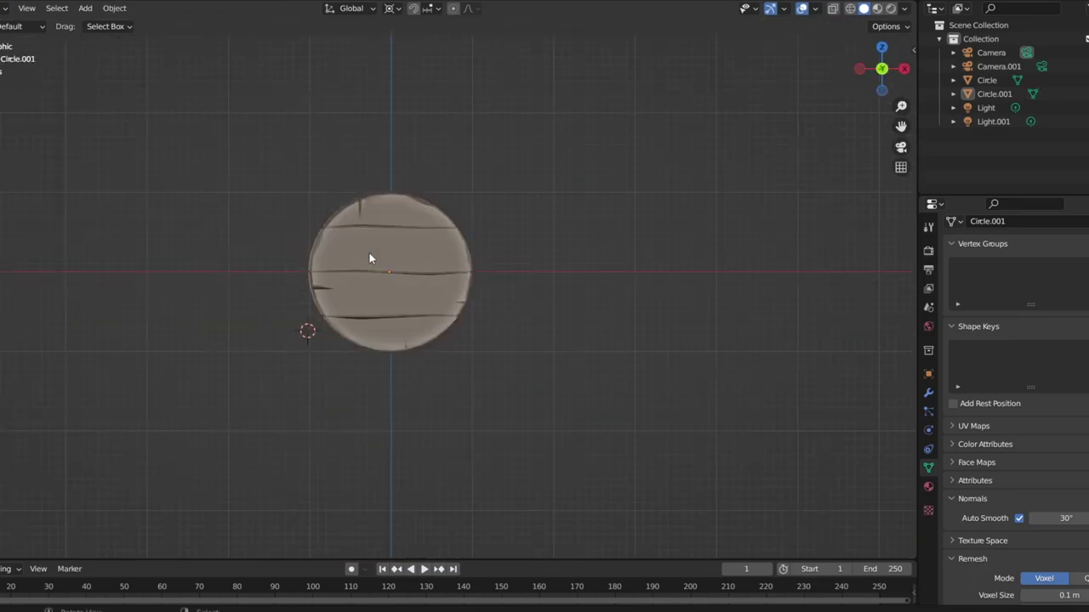
Add a circle mesh, inspect it on the wheel, then delete the thin stray circle
scroll(370, 253, up, 3)
key(shift+a)
click(432, 286)
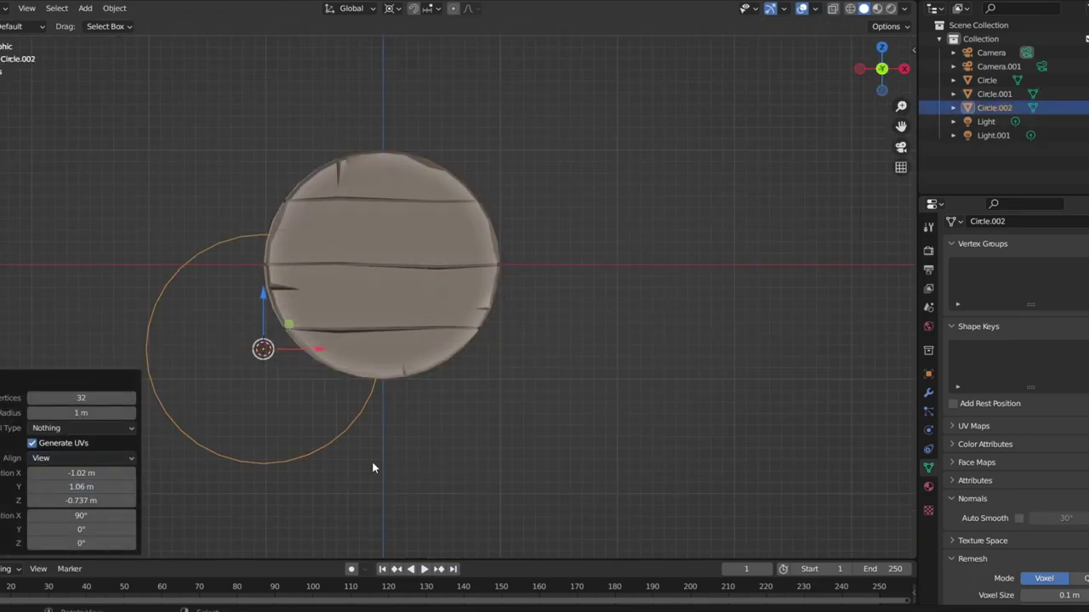
click(399, 317)
key(Tab)
key(a)
middle_drag(340, 306, 387, 307)
key(Tab)
click(305, 301)
key(Delete)
Add a fresh circle, scale it to about 0.511 and move it along Y onto the front wheel
key(KP_1)
key(shift+a)
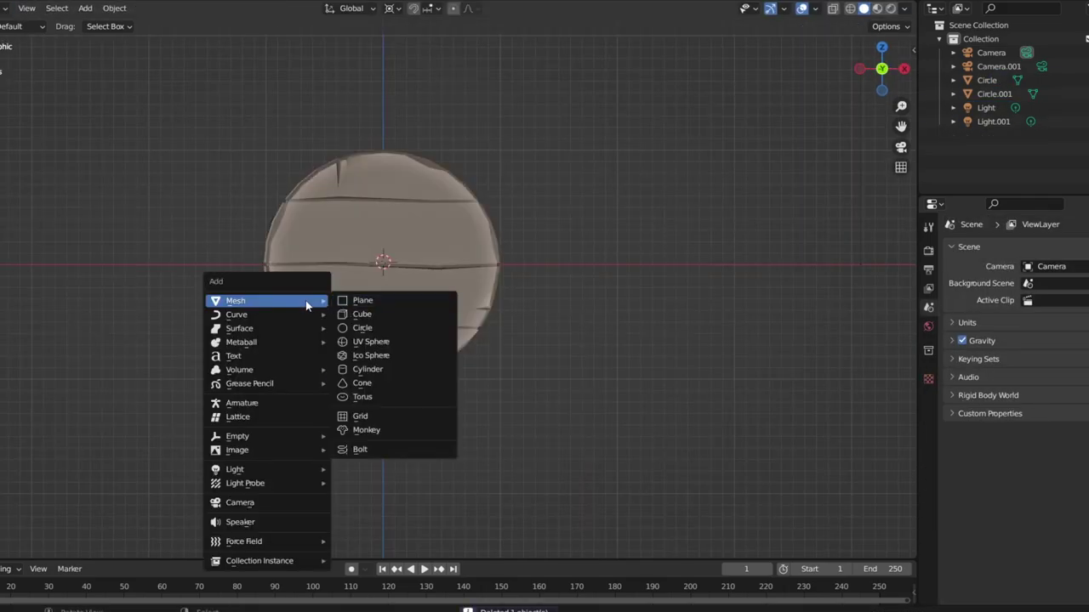
click(365, 338)
click(407, 322)
key(KP_3)
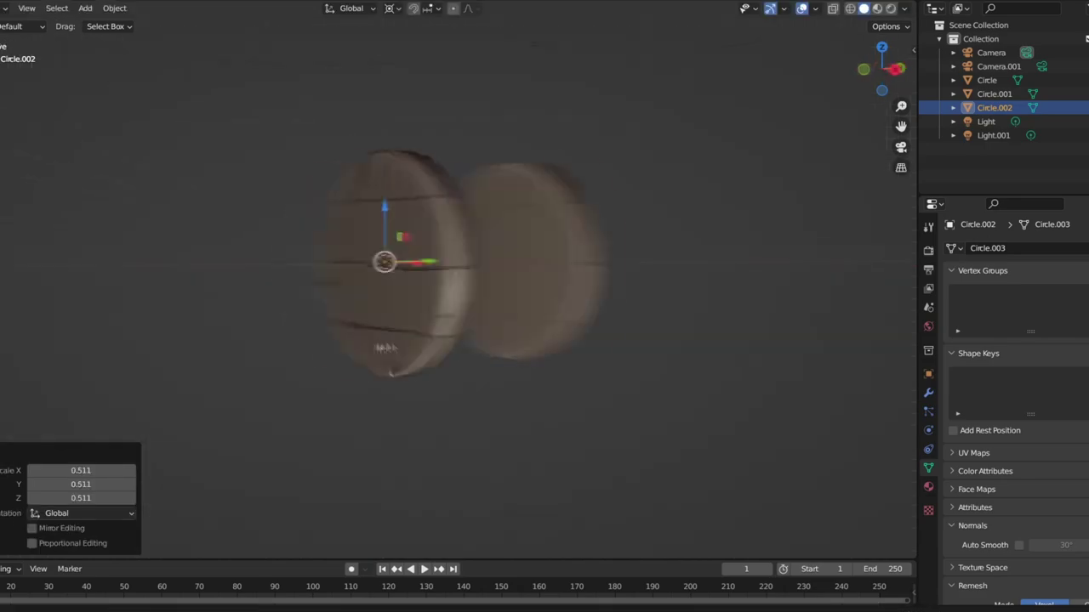
key(g)
key(y)
click(510, 315)
key(KP_1)
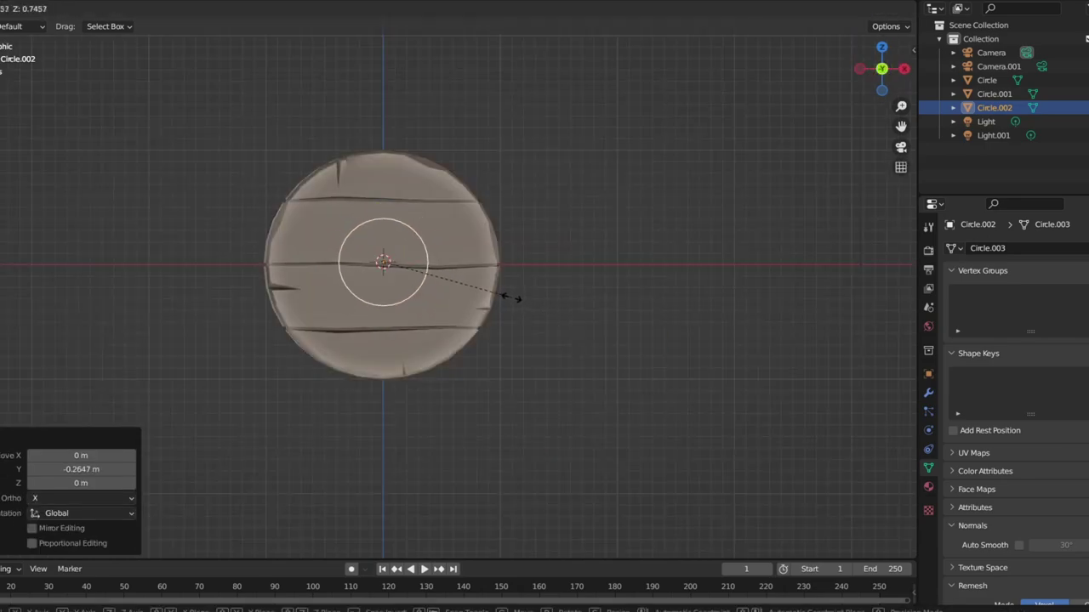
click(509, 297)
Extrude the circle into a thick hub, bevel its outer edge and inset an inner ring
scroll(490, 285, up, 5)
mouse_move(489, 285)
middle_down()
mouse_move(522, 297)
mouse_move(484, 287)
middle_up()
key(Tab)
key(e)
click(492, 294)
key(ctrl+b)
click(442, 250)
key(i)
click(536, 263)
mouse_move(535, 263)
middle_down()
mouse_move(311, 334)
mouse_move(310, 292)
middle_up()
scroll(312, 334, up, 3)
key(k)
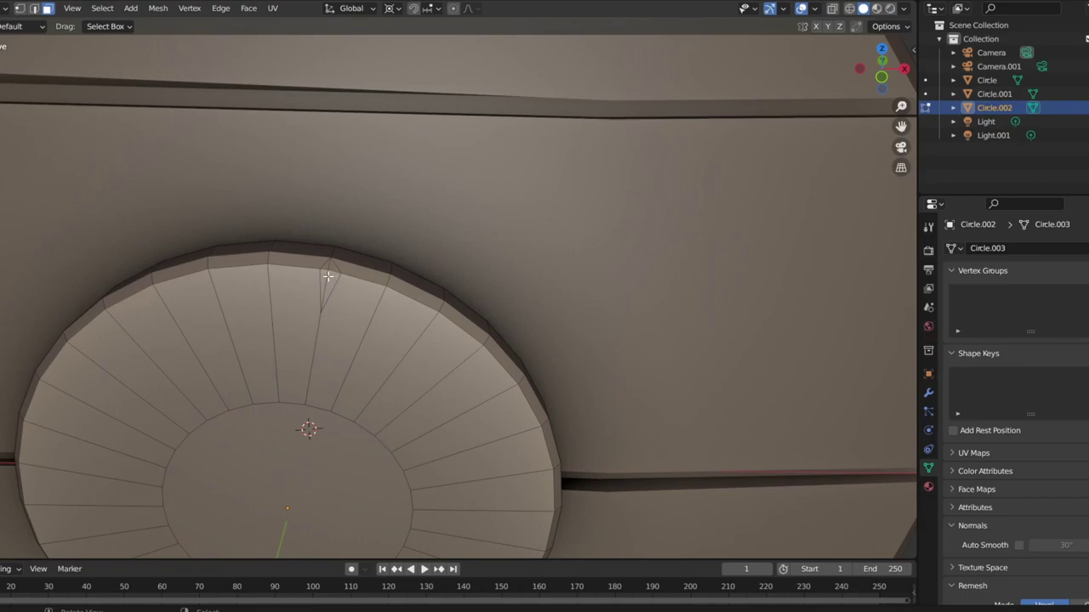
Knife two cuts into the hub rim and shift the cut vertices along Z
key(Return)
mouse_move(283, 258)
middle_down()
mouse_move(366, 306)
mouse_move(347, 290)
middle_up()
scroll(384, 338, up, 3)
click(320, 375)
click(369, 294)
key(Return)
key(g)
key(z)
scroll(285, 368, down, 5)
scroll(285, 368, down, 3)
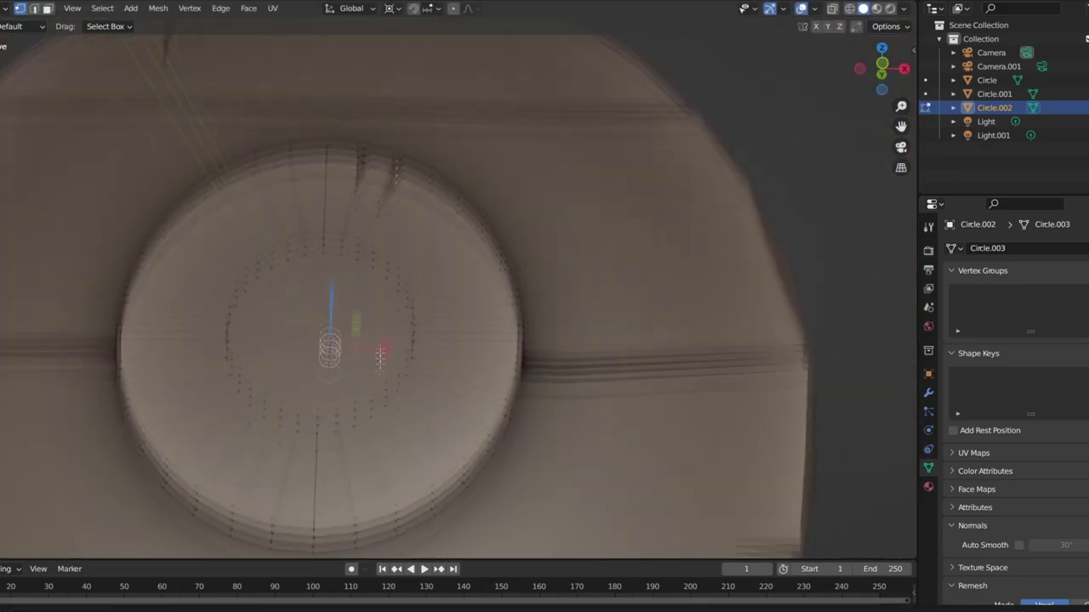
mouse_move(400, 368)
middle_down()
mouse_move(285, 369)
mouse_move(408, 288)
middle_up()
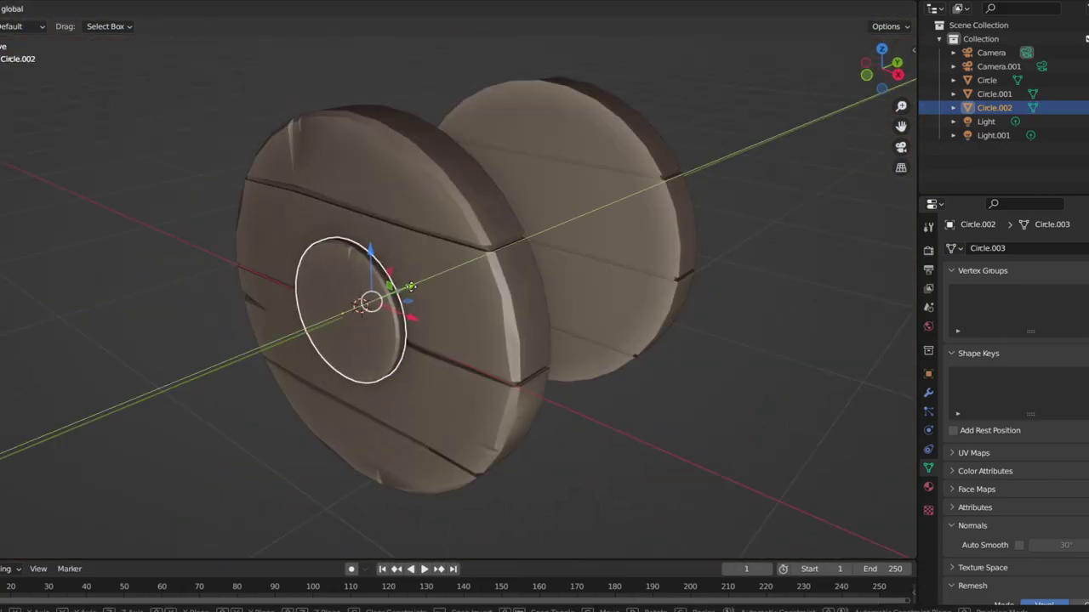
Frame the hub in Edit Mode, move a rim vertex and slide an edge along the rim
key(Tab)
key(KP_Decimal)
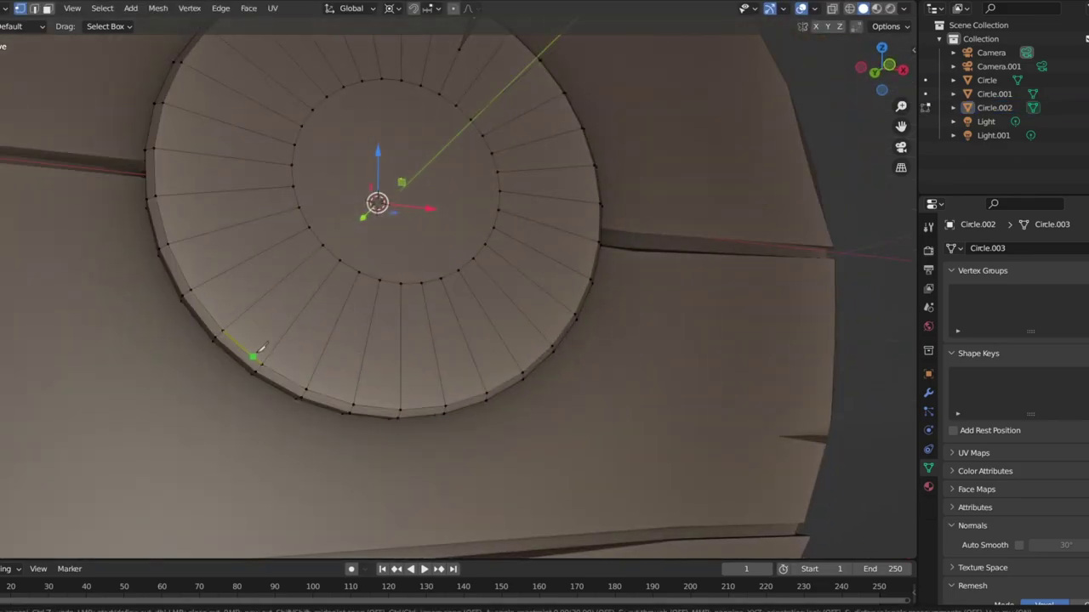
middle_drag(256, 353, 302, 392)
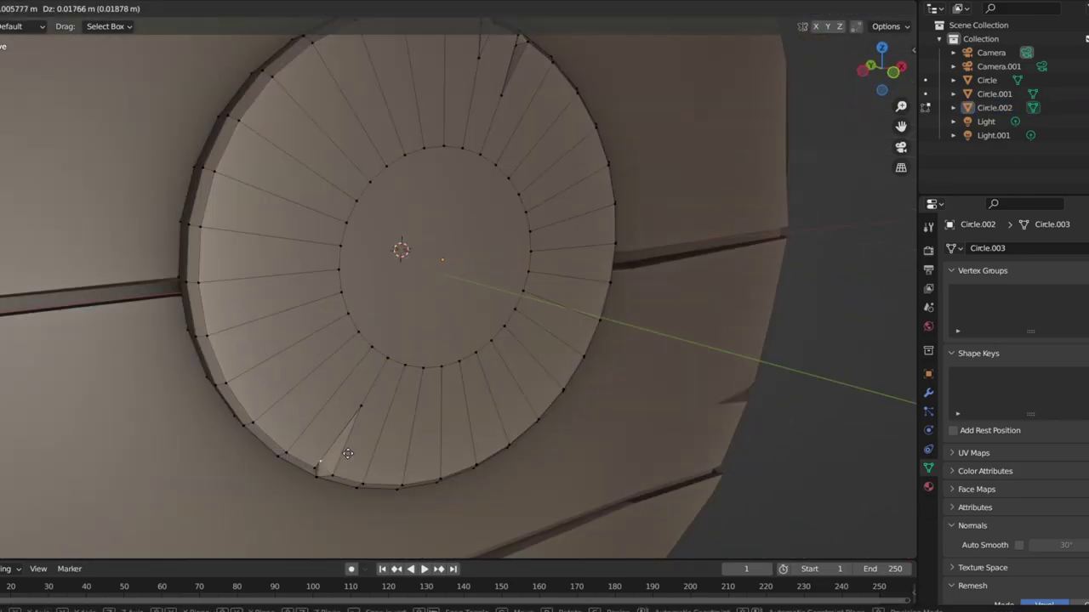
click(348, 454)
middle_drag(348, 453, 319, 394)
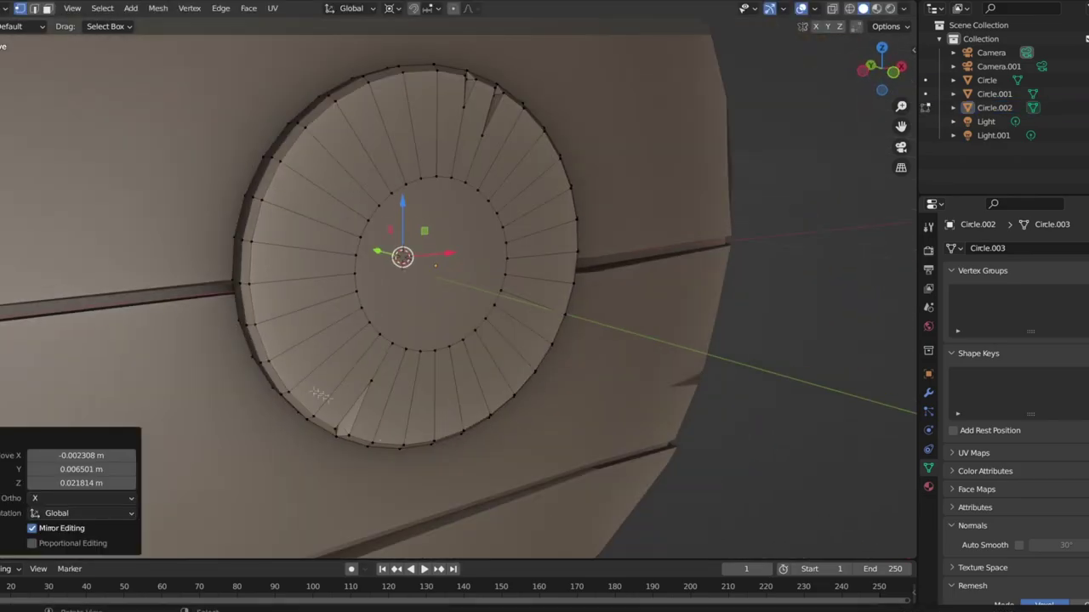
click(300, 134)
mouse_move(469, 173)
middle_down()
mouse_move(440, 177)
mouse_move(434, 194)
middle_up()
click(308, 198)
Slide a rim edge slightly and move a rim vertex inward to deepen a notch
key(g)
key(g)
click(511, 319)
scroll(455, 296, up, 4)
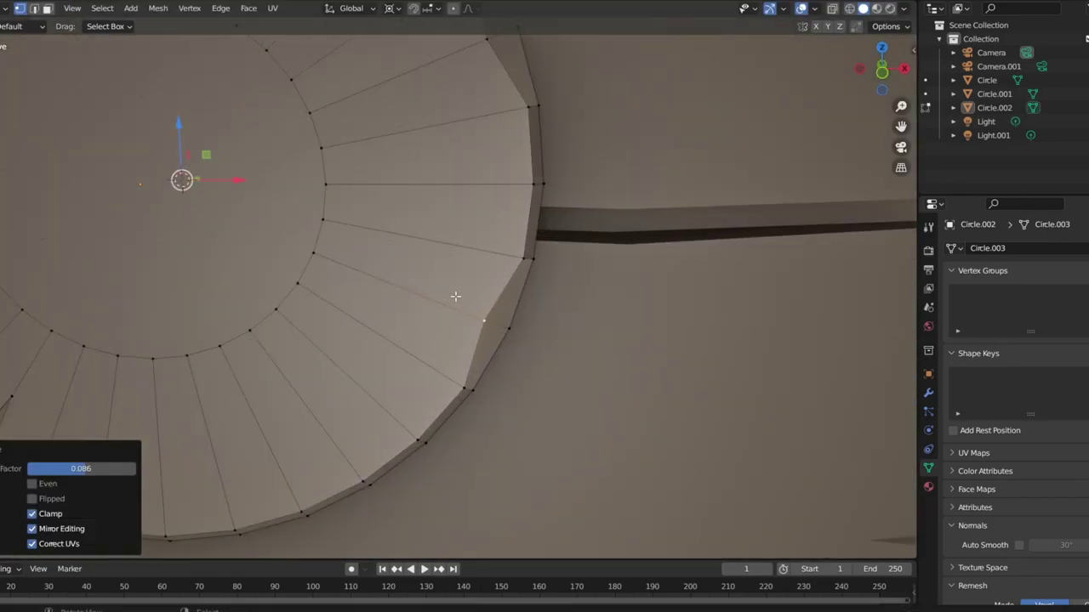
scroll(510, 326, down, 3)
key(g)
click(508, 383)
Refine the rim notches with further edge slides, previewing the hub in Object Mode between tweaks
key(Tab)
scroll(434, 322, up, 3)
key(Tab)
scroll(347, 366, up, 1)
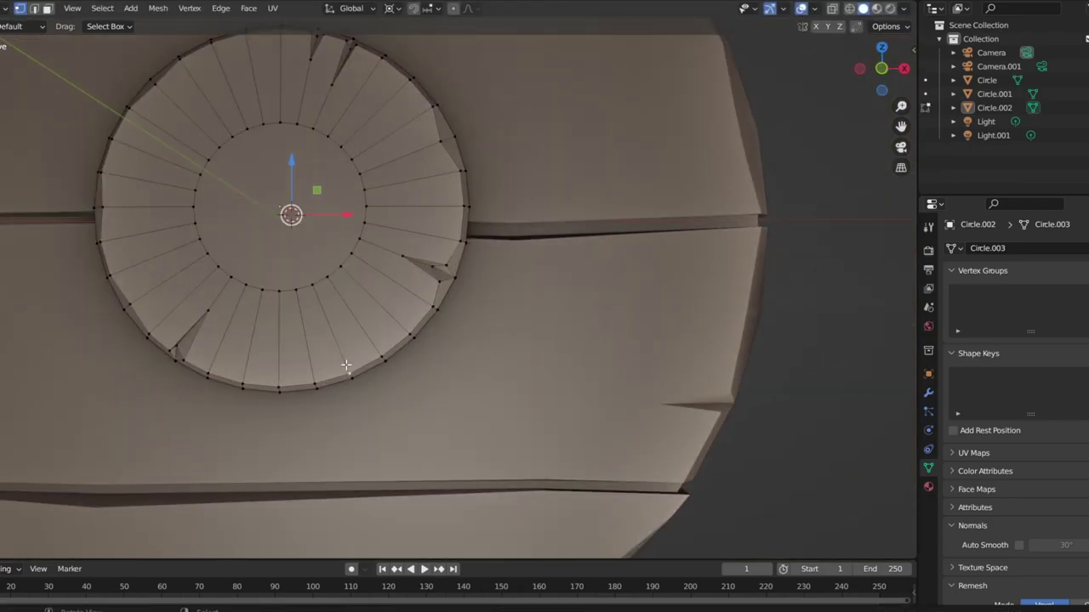
click(344, 364)
key(Tab)
scroll(418, 340, down, 3)
scroll(401, 326, up, 1)
key(Tab)
scroll(401, 326, up, 3)
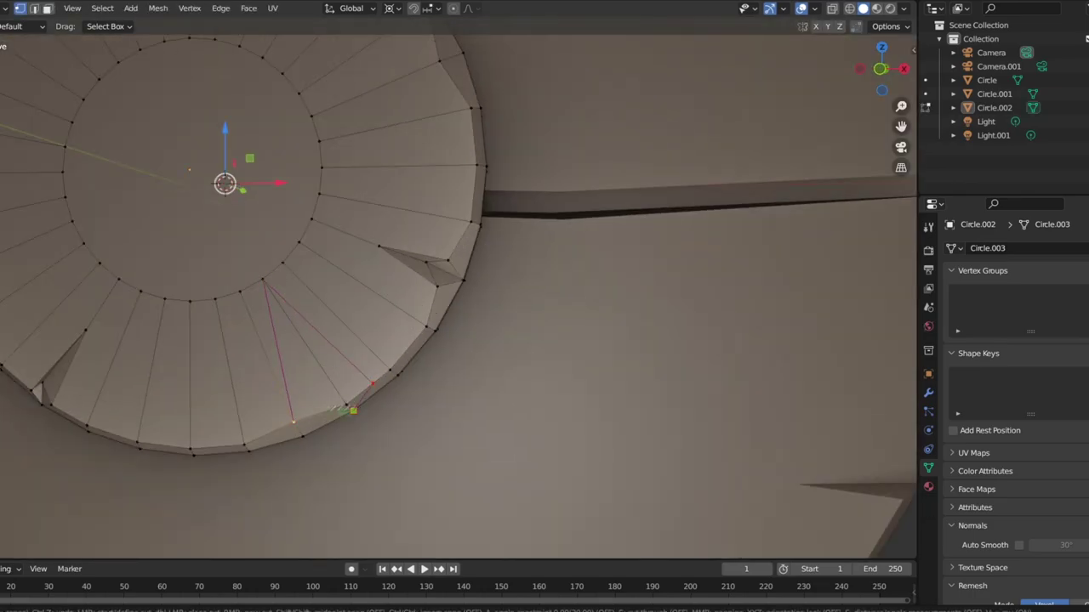
click(312, 365)
Return to Object Mode and smooth-shade the notched hub with Auto Smooth at 30°
key(Tab)
scroll(340, 394, down, 3)
scroll(341, 394, up, 3)
middle_drag(340, 394, 333, 375)
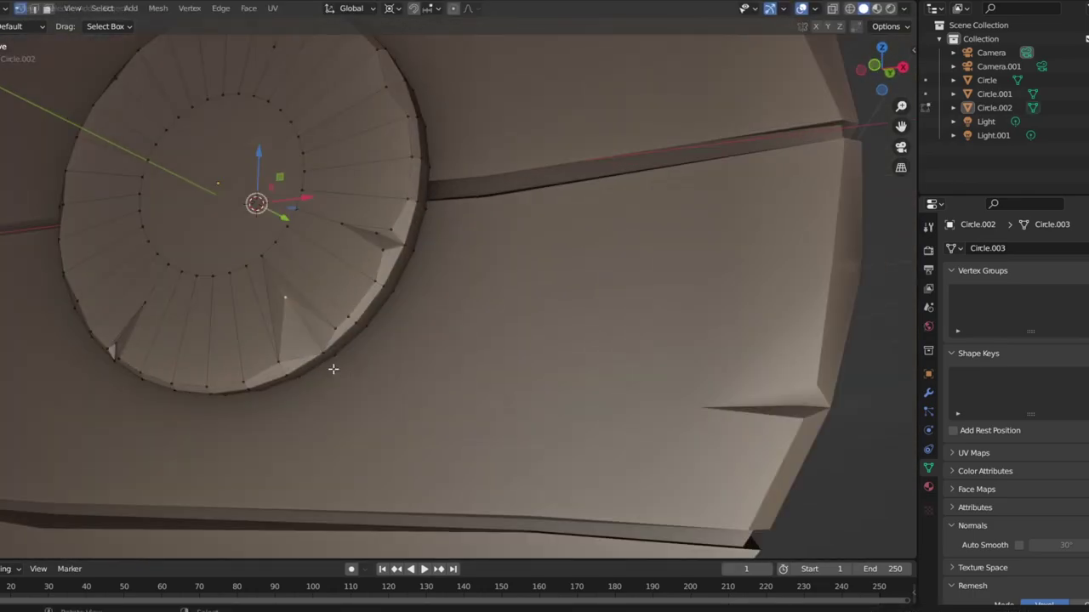
scroll(445, 360, down, 3)
middle_drag(445, 360, 434, 345)
scroll(422, 333, up, 3)
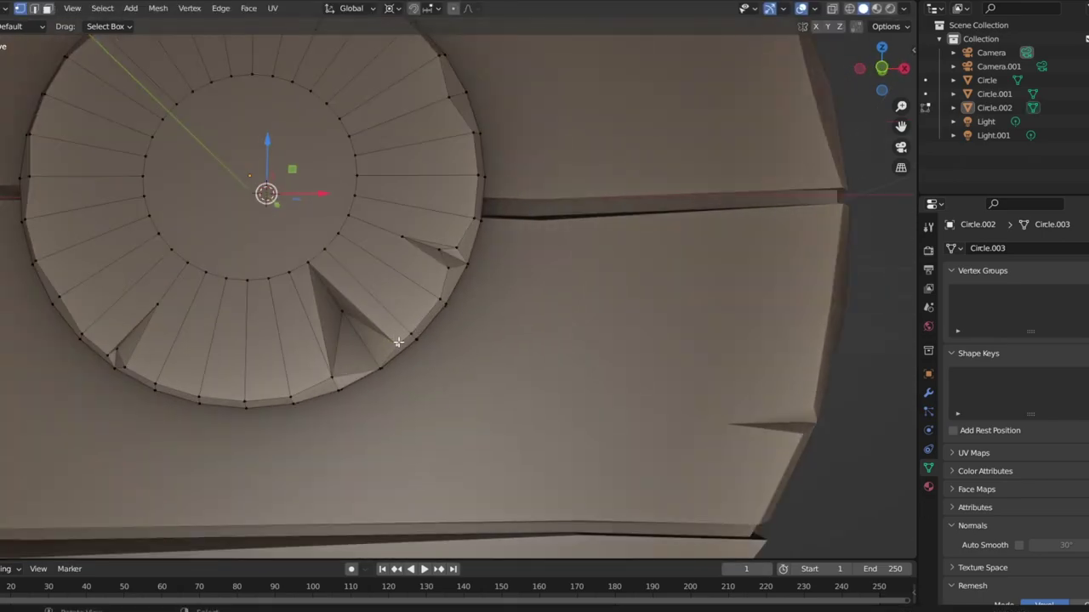
key(Tab)
scroll(425, 366, down, 2)
mouse_move(437, 384)
middle_down()
mouse_move(465, 408)
mouse_move(595, 400)
middle_up()
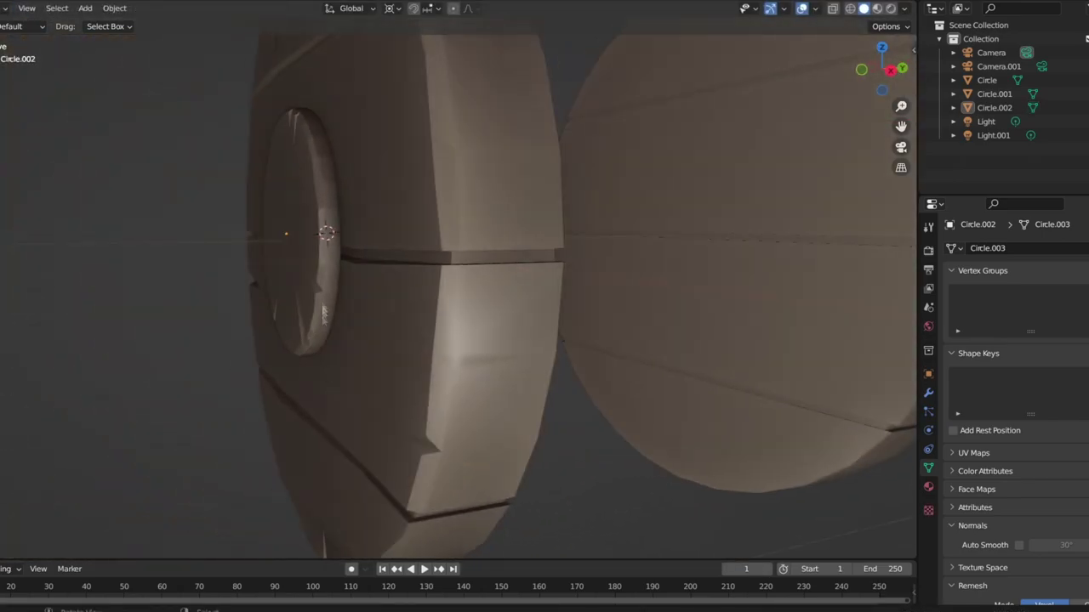
click(321, 301)
mouse_move(321, 301)
middle_down()
mouse_move(407, 295)
mouse_move(294, 309)
mouse_move(445, 311)
middle_up()
scroll(294, 309, down, 3)
Add a new circle mesh in front orthographic view and move it along Y toward the axle line
click(445, 312)
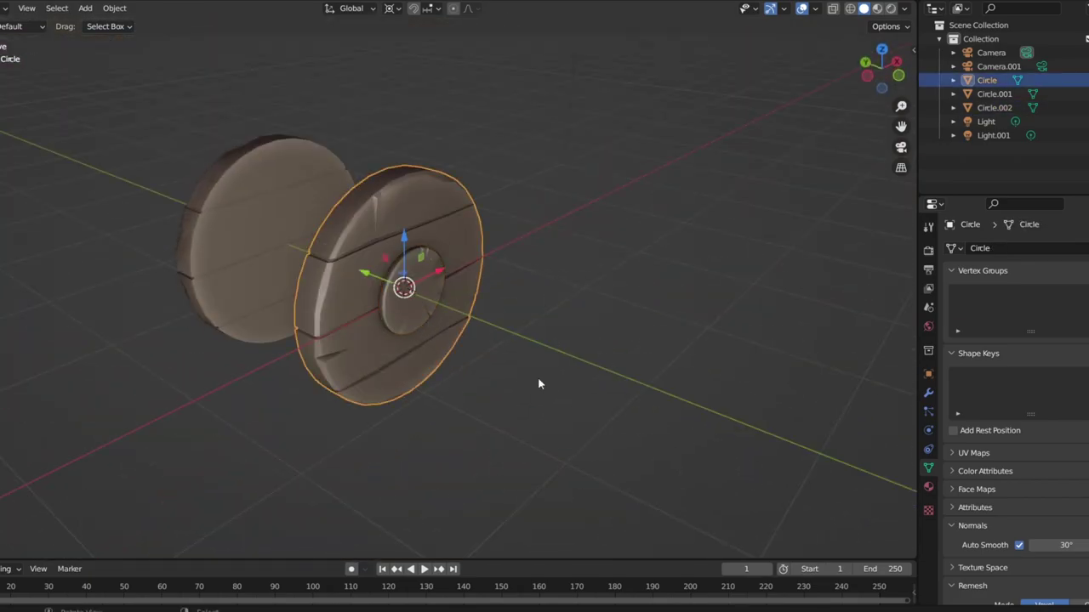
key(alt+a)
key(KP_1)
key(KP_5)
key(shift+a)
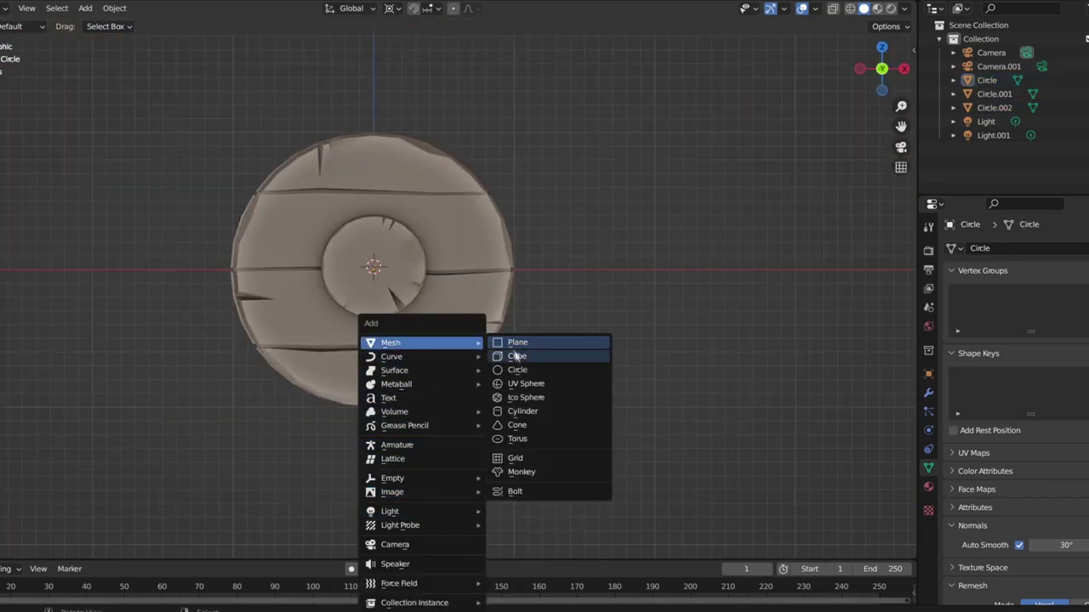
click(517, 370)
click(53, 458)
key(g)
key(y)
click(448, 426)
Reposition the circle along Y beside the wheel and extrude it into a long axle between the wheels
middle_drag(448, 425, 368, 269)
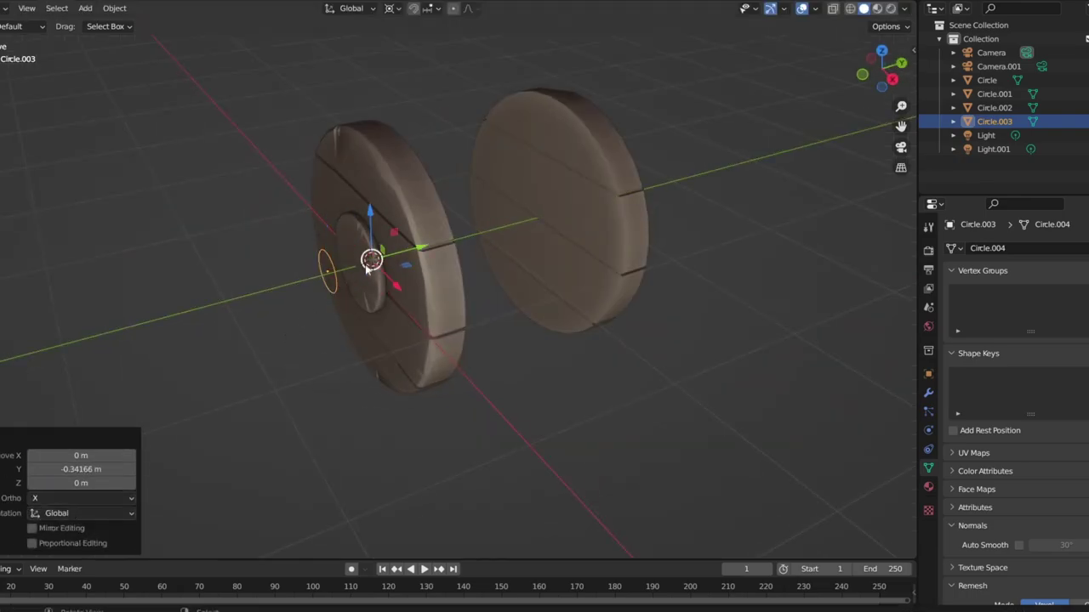
scroll(349, 272, up, 3)
middle_drag(348, 271, 374, 247)
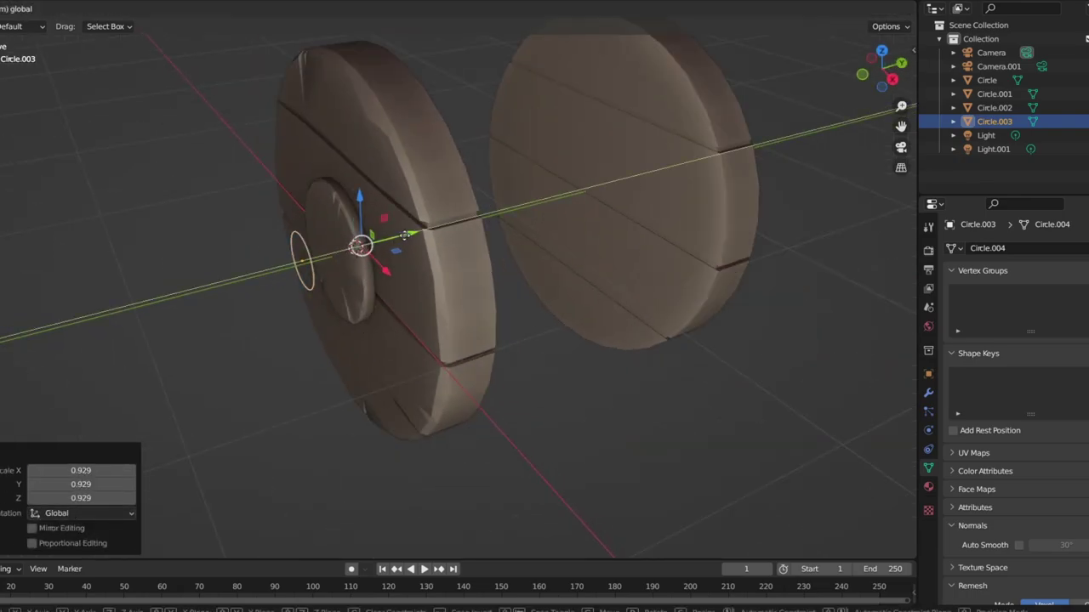
key(g)
key(y)
click(395, 234)
key(e)
click(596, 226)
middle_drag(596, 225, 671, 221)
key(g)
key(y)
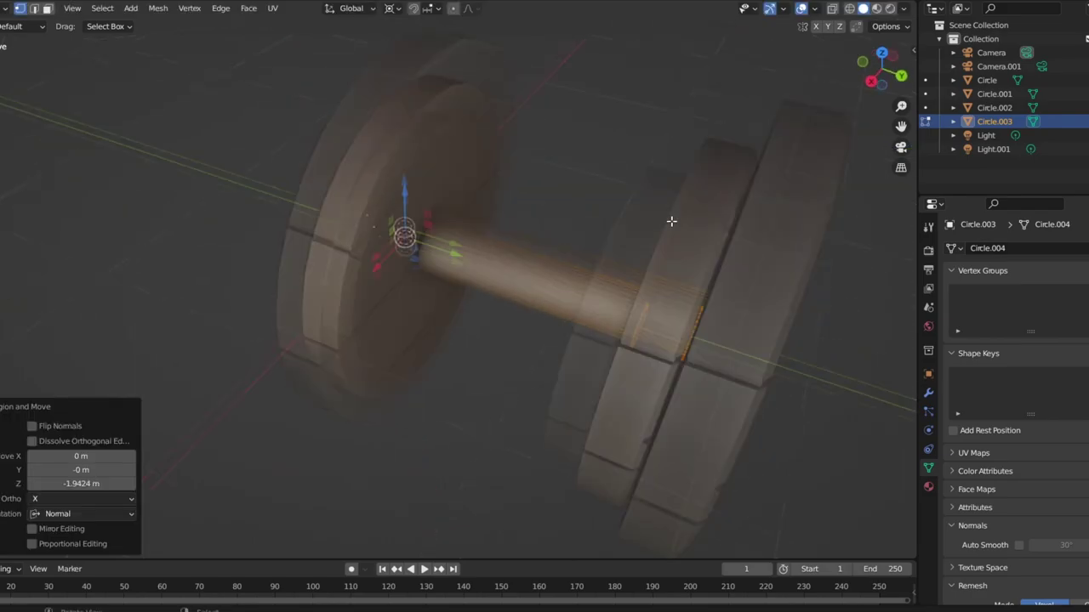
scroll(408, 282, up, 3)
Isolate the axle cylinder and add evenly spaced loop cuts along it
key(KP_Divide)
mouse_move(553, 246)
middle_down()
mouse_move(360, 312)
mouse_move(465, 237)
middle_up()
key(ctrl+r)
click(466, 236)
right_click(562, 316)
key(ctrl+z)
Shrink the middle loop to 0.835 and scale the far-end loop to taper the tube
key(ctrl+r)
scroll(347, 243, up, 1)
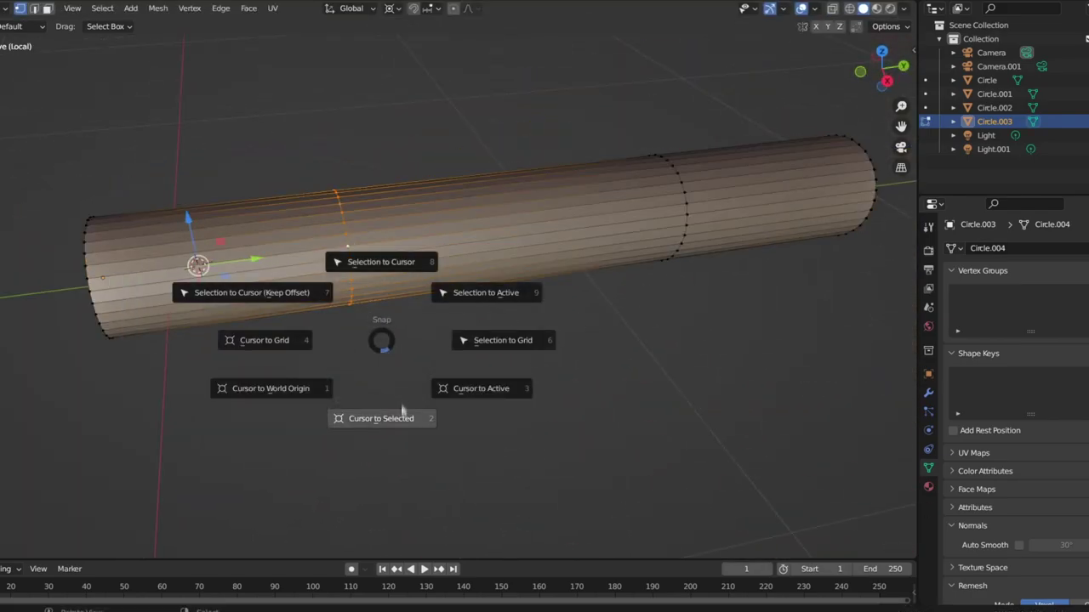
click(403, 404)
key(s)
click(623, 216)
key(Escape)
alt+click(686, 192)
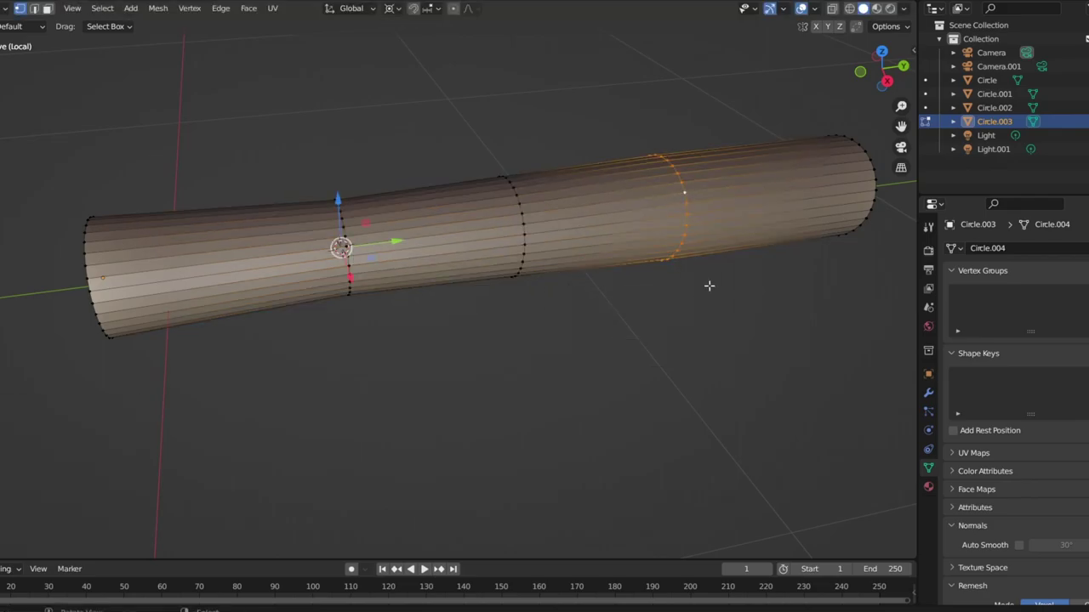
click(702, 321)
Add a slightly scaled loop near the wide end and inset the tube's end face
key(ctrl+r)
click(217, 264)
key(s)
click(255, 375)
key(shift+s)
click(261, 391)
mouse_move(260, 377)
middle_down()
mouse_move(323, 326)
mouse_move(56, 19)
middle_up()
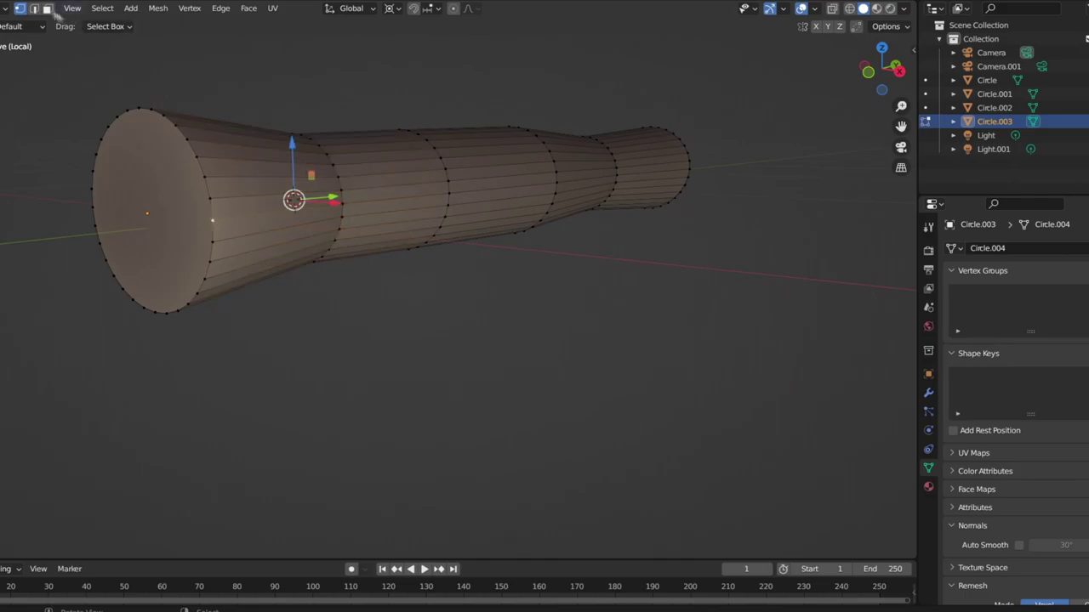
click(285, 323)
Move vertices on the wide end's rim to chip its edge
click(211, 211)
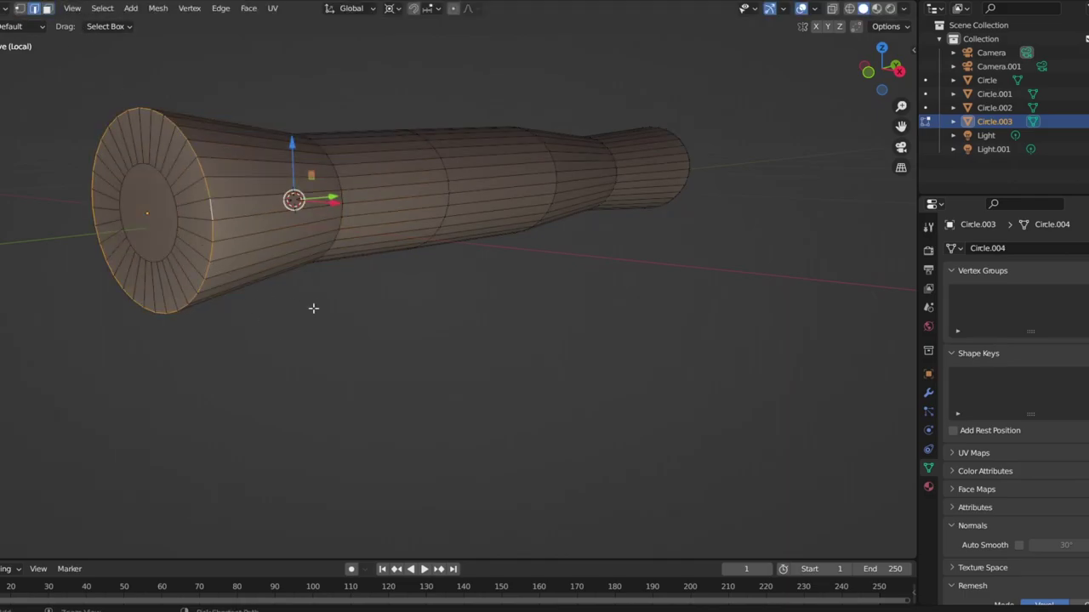
middle_drag(264, 271, 29, 12)
mouse_move(518, 205)
middle_down()
mouse_move(338, 243)
mouse_move(417, 205)
middle_up()
key(g)
click(439, 220)
key(g)
click(250, 103)
key(KP_1)
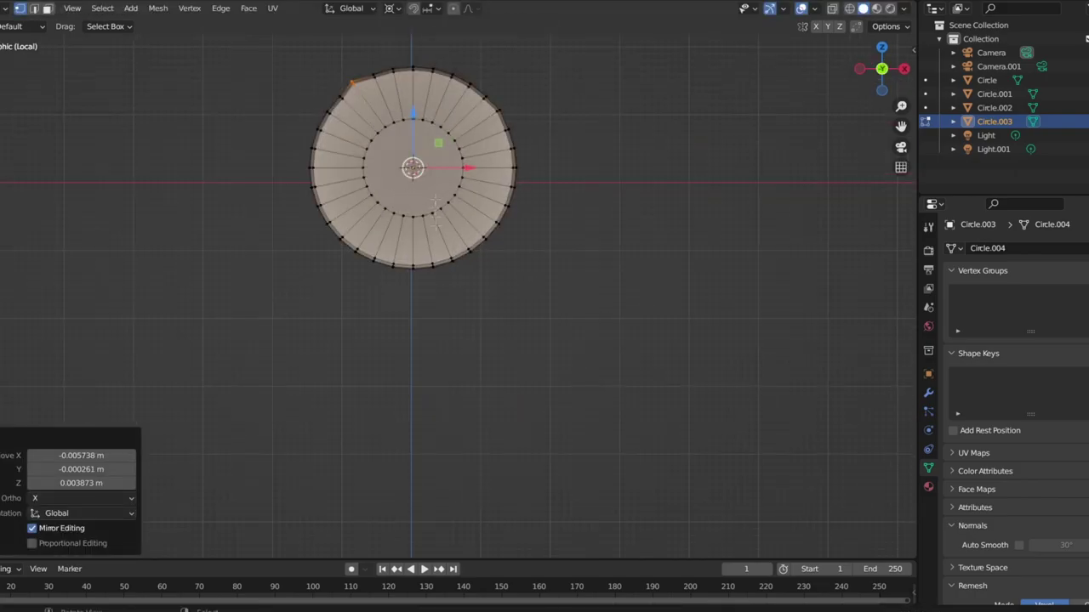
click(435, 280)
mouse_move(436, 281)
middle_down()
mouse_move(746, 433)
mouse_move(717, 400)
middle_up()
Push the end cap inward along its normal and scale it to 0.954 to recess the mouth
key(3)
click(746, 433)
key(ctrl+KP_Add)
click(744, 432)
key(s)
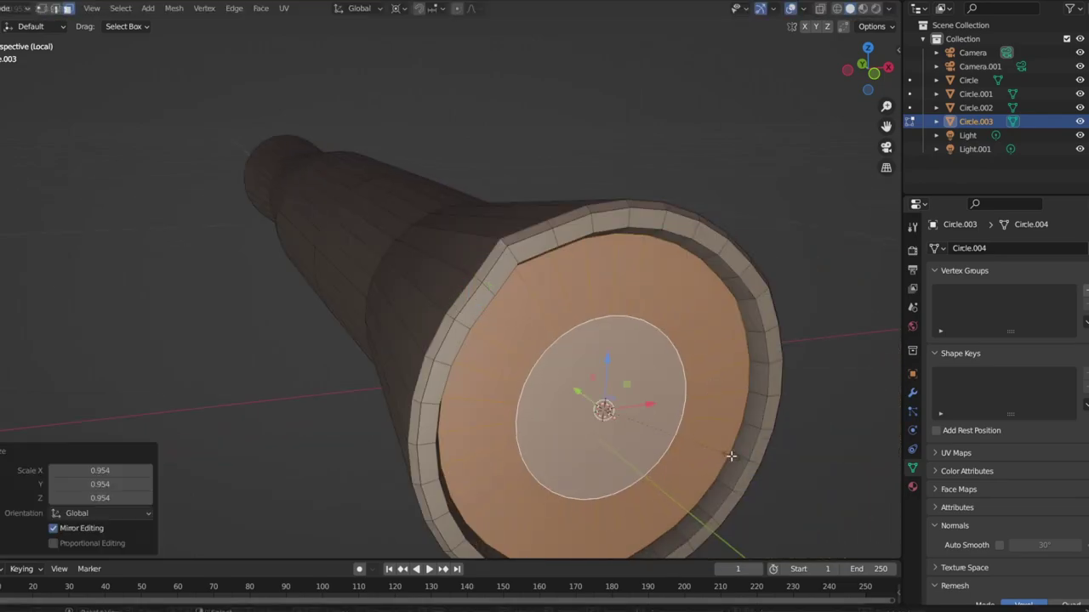
click(729, 457)
key(g)
scroll(630, 262, up, 3)
scroll(712, 348, down, 3)
Undo a rim bevel, switch to edge selection, and view straight down the tube's mouth
key(ctrl+b)
click(719, 353)
key(2)
click(505, 263)
key(Tab)
key(KP_1)
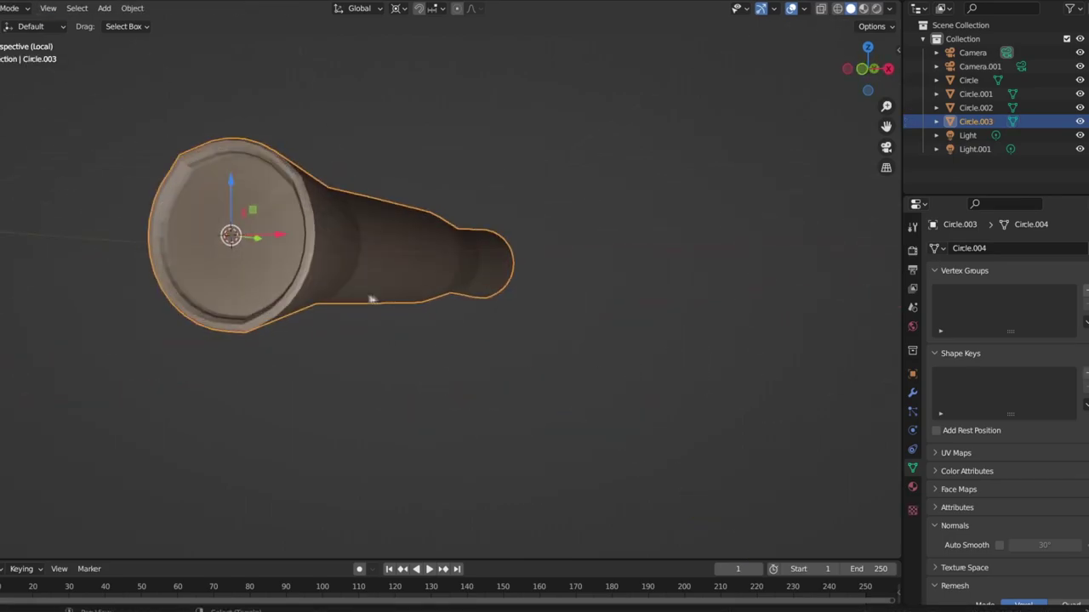
key(Tab)
scroll(372, 398, up, 5)
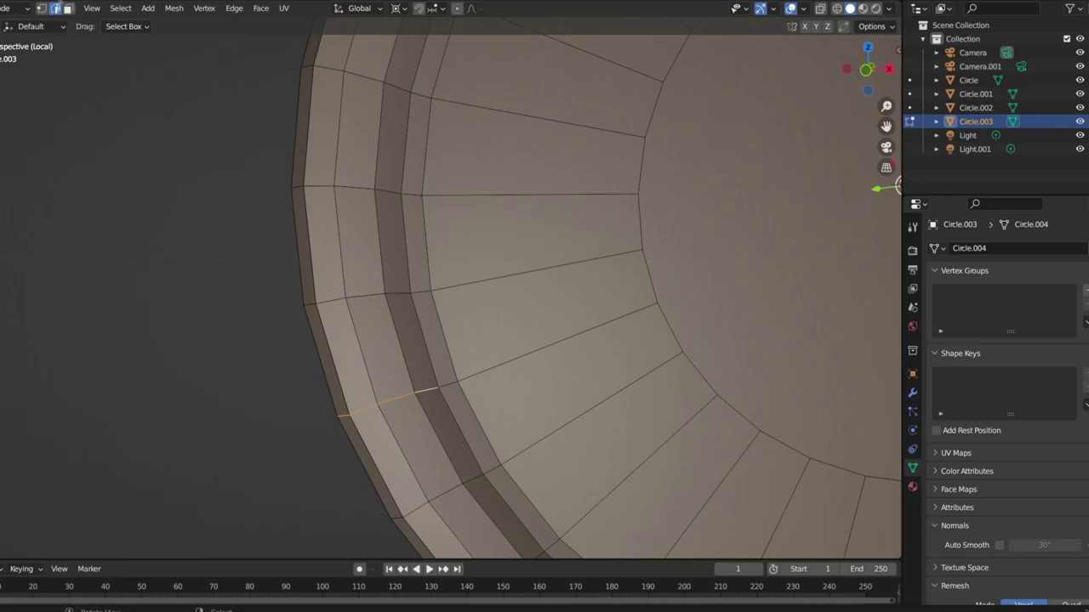
Move a rim edge and check the result outside edit mode
click(472, 383)
key(Tab)
scroll(459, 414, down, 8)
scroll(510, 428, up, 3)
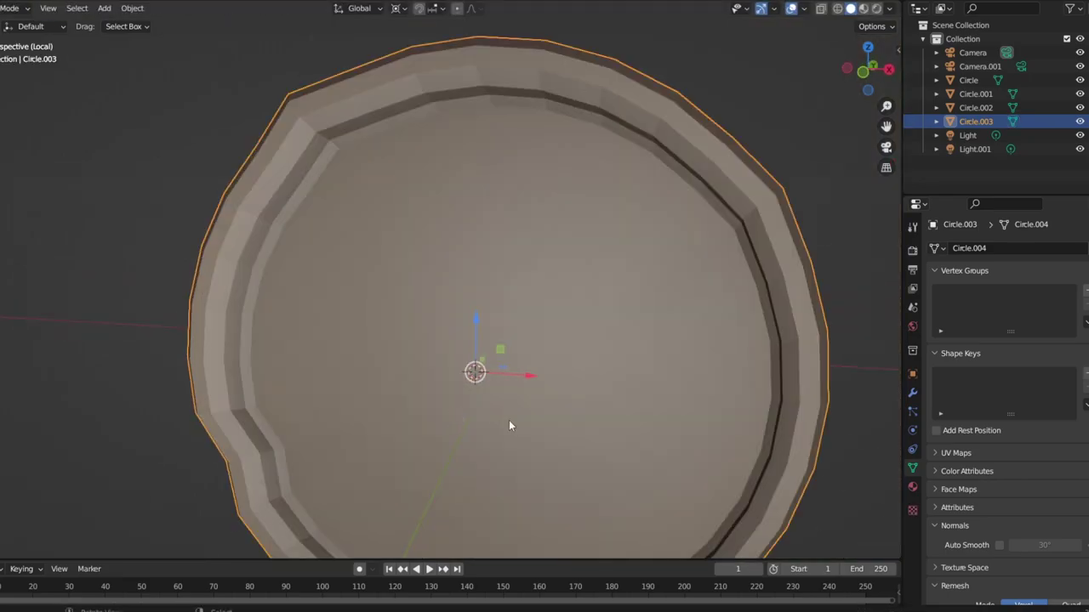
key(Tab)
scroll(604, 415, down, 2)
Select a section of rim faces and push it in to start the notch
ctrl+shift+click(612, 418)
mouse_move(613, 418)
middle_down()
mouse_move(289, 182)
mouse_move(571, 418)
mouse_move(501, 371)
middle_up()
click(523, 383)
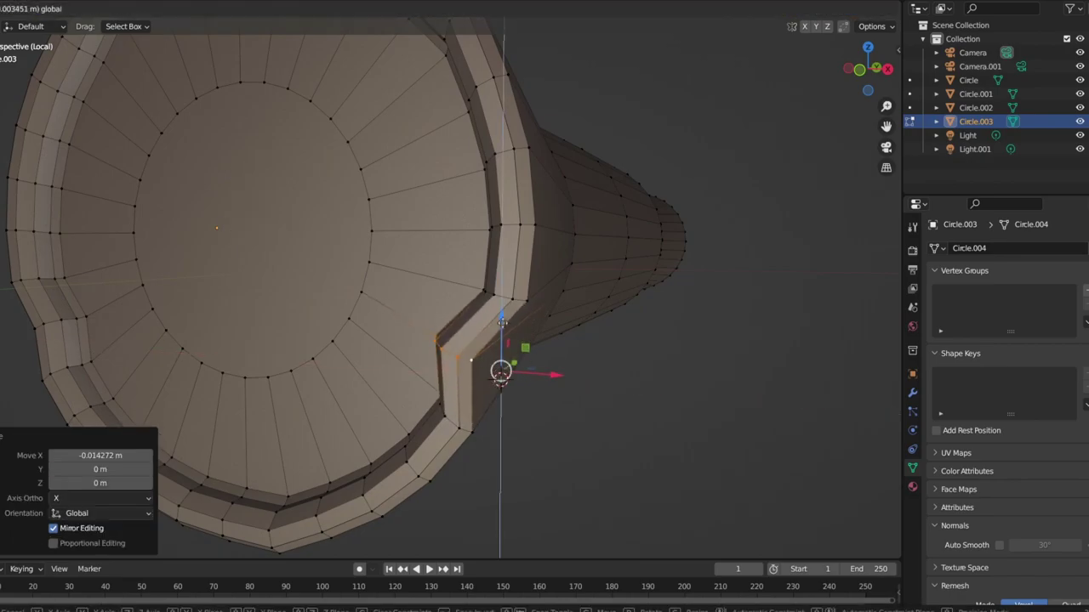
key(Tab)
scroll(549, 433, down, 5)
mouse_move(549, 433)
middle_down()
mouse_move(511, 382)
mouse_move(349, 356)
middle_up()
key(Tab)
scroll(339, 323, up, 3)
Slide an edge at the notch and orbit in close to the mouth rim
click(259, 316)
middle_drag(259, 317, 492, 393)
scroll(492, 393, up, 3)
scroll(482, 317, up, 2)
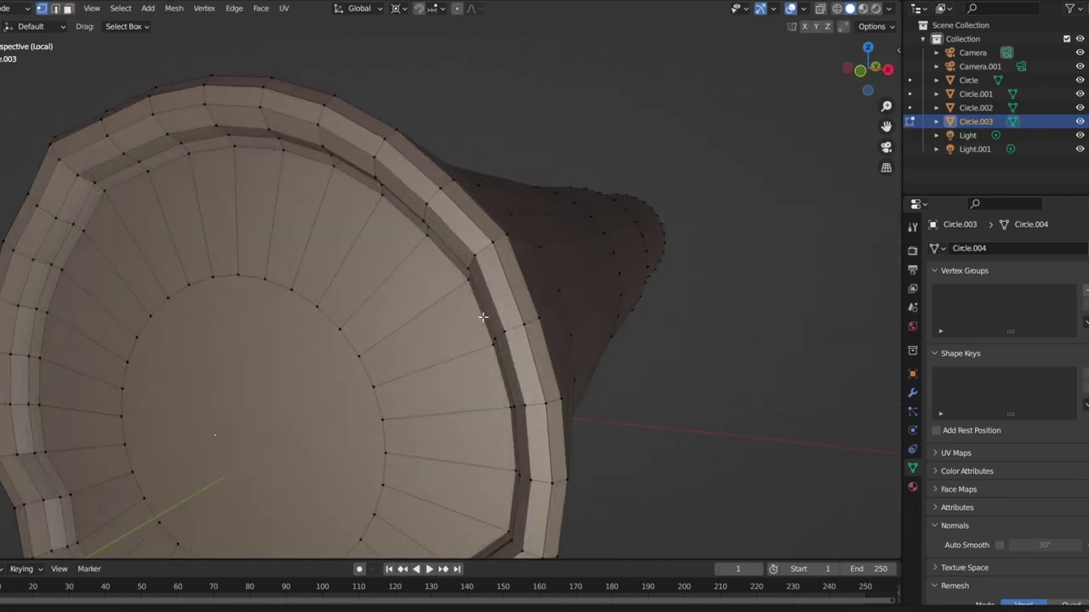
middle_drag(482, 317, 423, 341)
scroll(424, 340, up, 3)
scroll(377, 471, down, 2)
Add a centred loop cut across the rim and merge the notch vertices at center
key(ctrl+r)
click(527, 462)
right_click(527, 462)
mouse_move(527, 462)
middle_down()
mouse_move(385, 307)
mouse_move(300, 330)
mouse_move(520, 376)
middle_up()
click(384, 307)
click(394, 320)
key(s)
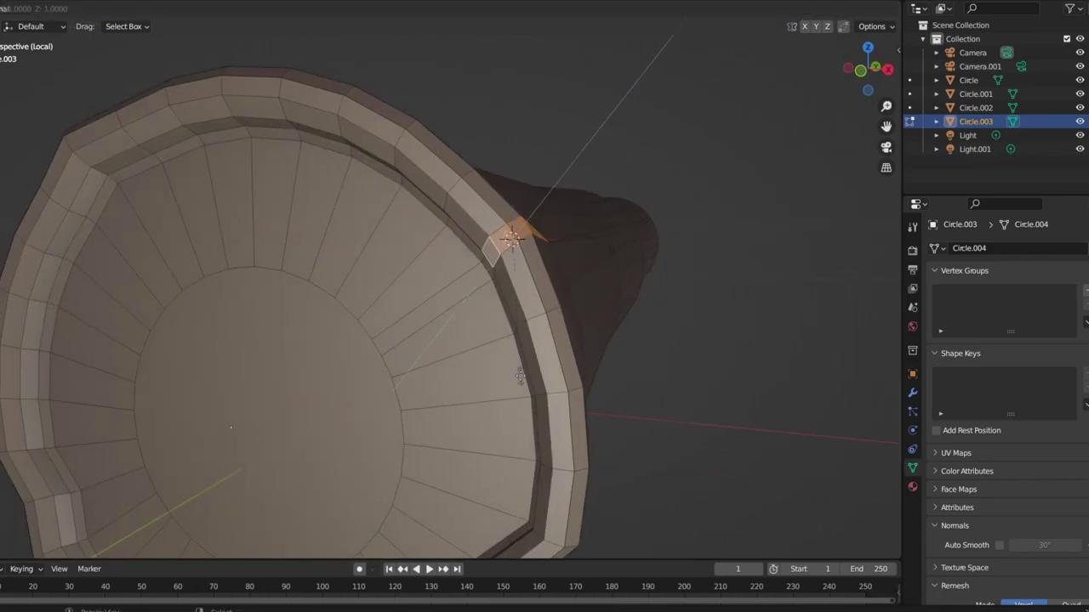
Slide the notch's corner vertices along their edges to carve a wedge-shaped chip
middle_drag(650, 328, 712, 175)
scroll(564, 223, up, 3)
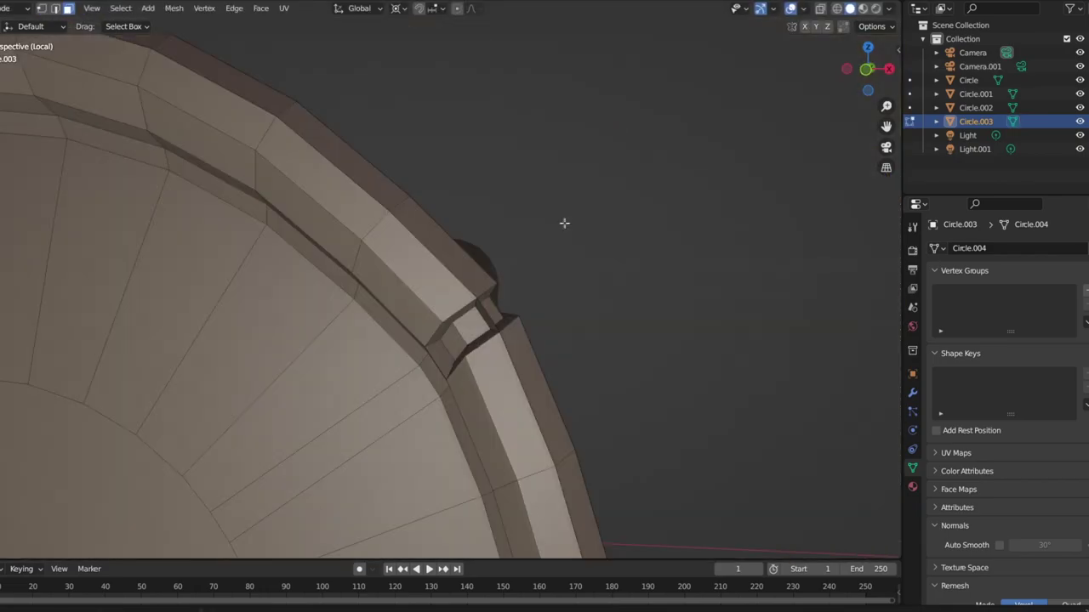
key(g)
key(g)
click(438, 317)
key(g)
key(g)
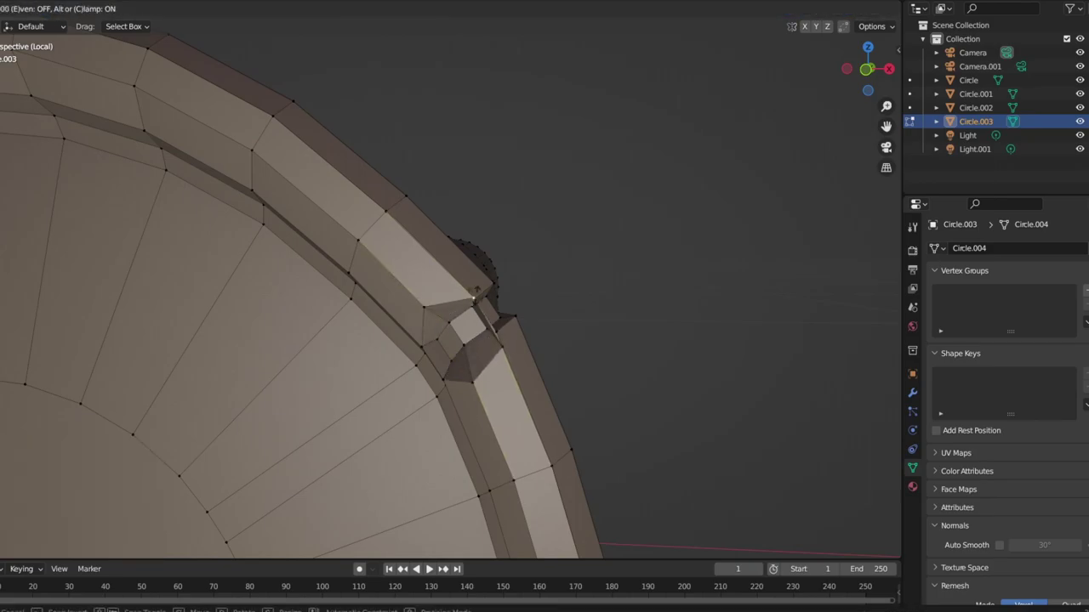
click(502, 331)
key(g)
key(g)
click(466, 332)
key(g)
key(g)
click(487, 327)
key(g)
key(g)
click(486, 327)
mouse_move(487, 327)
middle_down()
mouse_move(644, 218)
mouse_move(444, 291)
mouse_move(414, 288)
middle_up()
Push a rim vertex in to form a notch and delete the stray triangular face
key(g)
key(g)
click(644, 217)
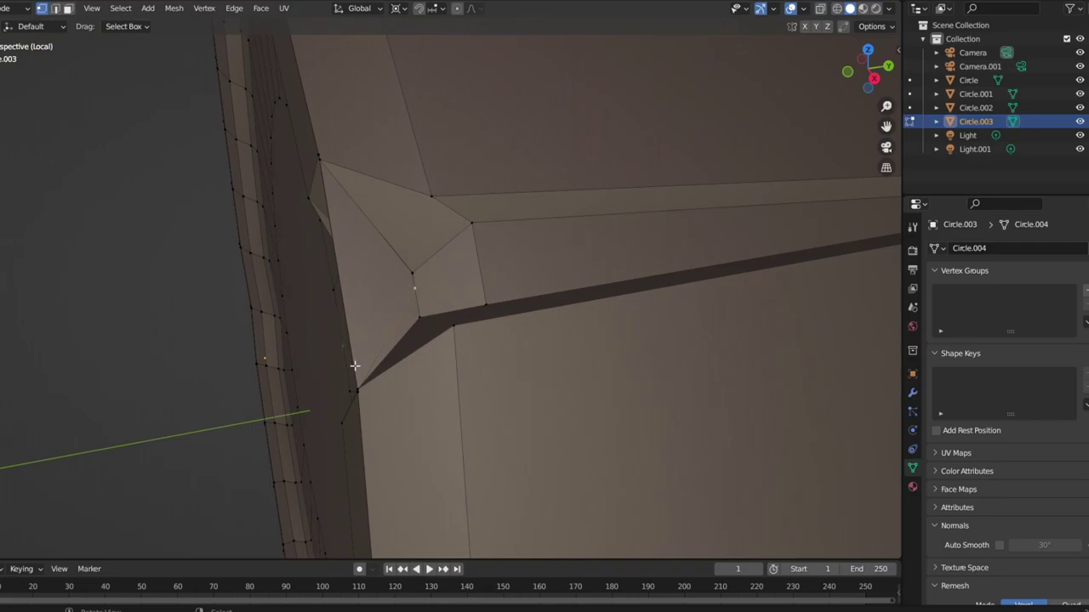
mouse_move(355, 366)
middle_down()
mouse_move(523, 243)
mouse_move(524, 220)
middle_up()
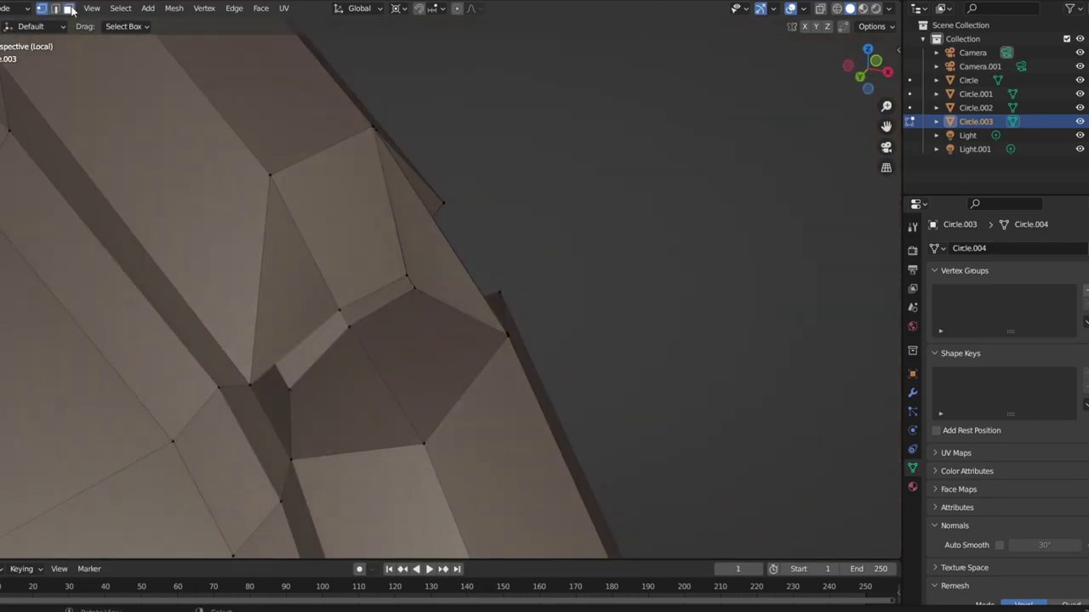
key(3)
click(451, 256)
key(x)
click(451, 259)
Move more rim vertices around the tube's inner corner to chip nicks into the edge
mouse_move(451, 264)
middle_down()
mouse_move(362, 349)
mouse_move(363, 369)
middle_up()
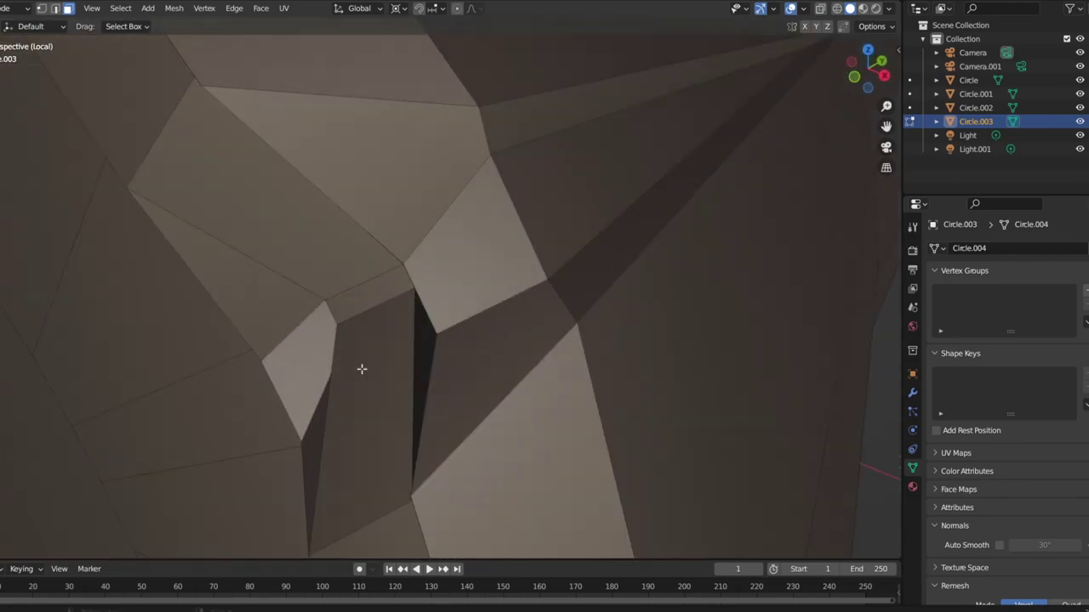
middle_drag(428, 313, 464, 309)
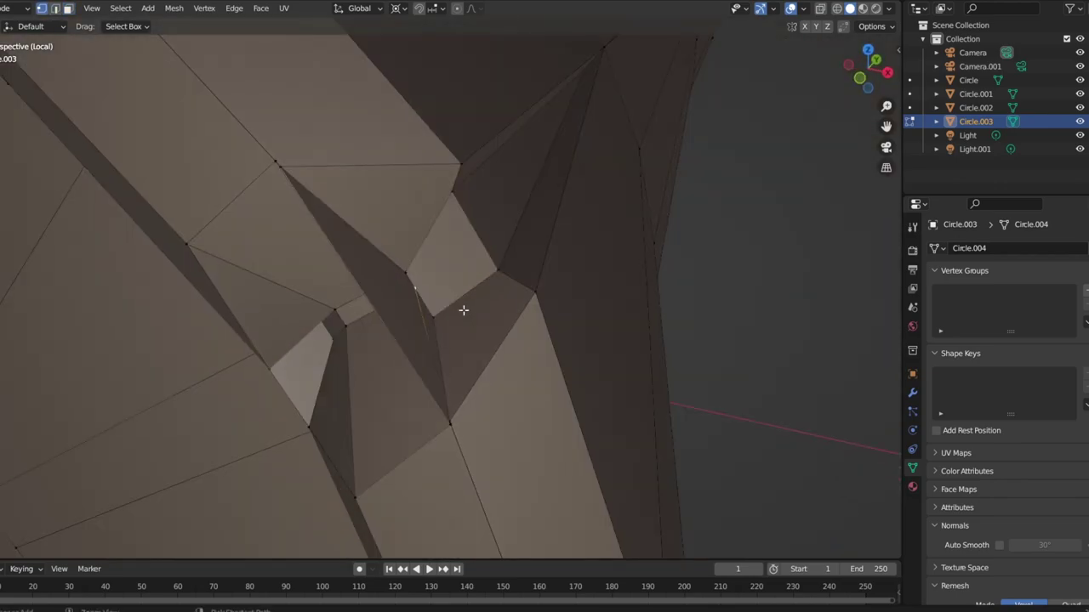
click(324, 227)
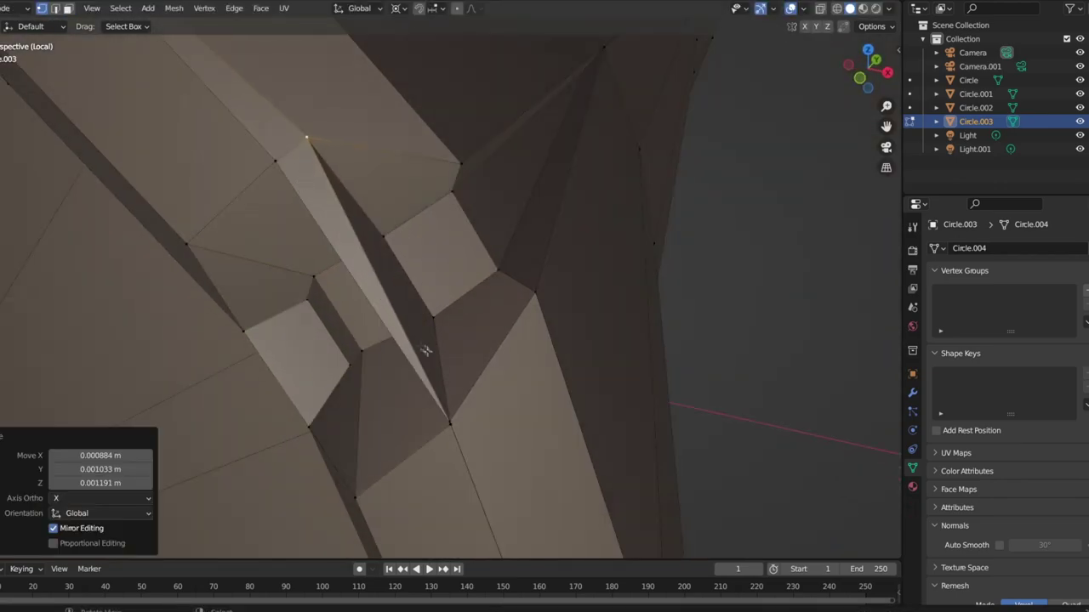
mouse_move(324, 228)
middle_down()
mouse_move(382, 400)
mouse_move(368, 287)
mouse_move(404, 293)
mouse_move(430, 282)
middle_up()
key(Escape)
click(400, 299)
click(405, 301)
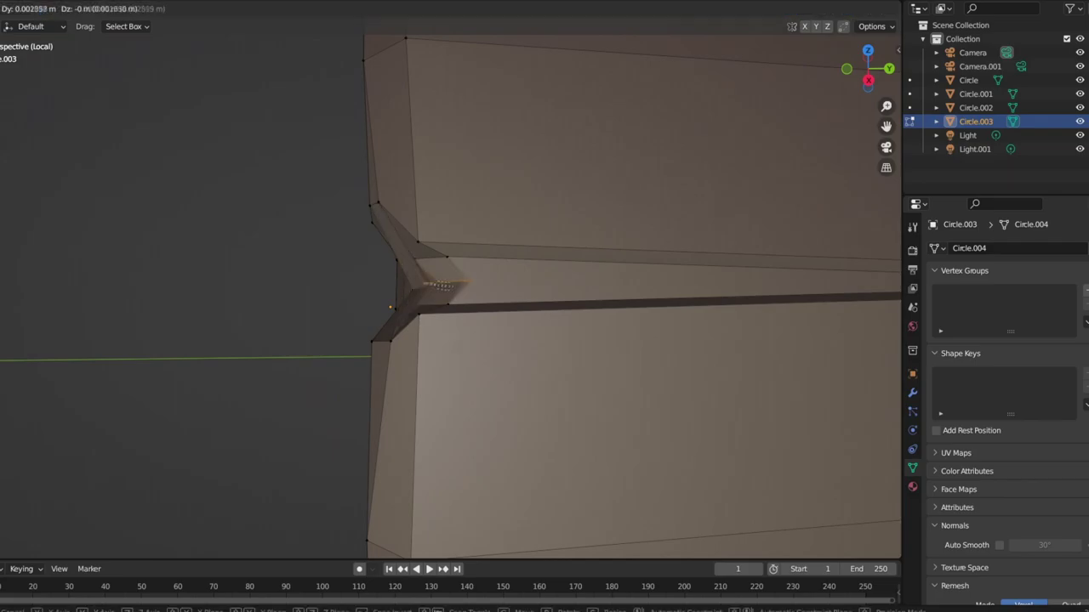
click(442, 286)
mouse_move(511, 286)
middle_down()
mouse_move(476, 301)
mouse_move(392, 248)
mouse_move(362, 282)
middle_up()
Carve the final notches into the rim and return to Object Mode
key(g)
key(g)
click(401, 347)
middle_drag(401, 347, 390, 304)
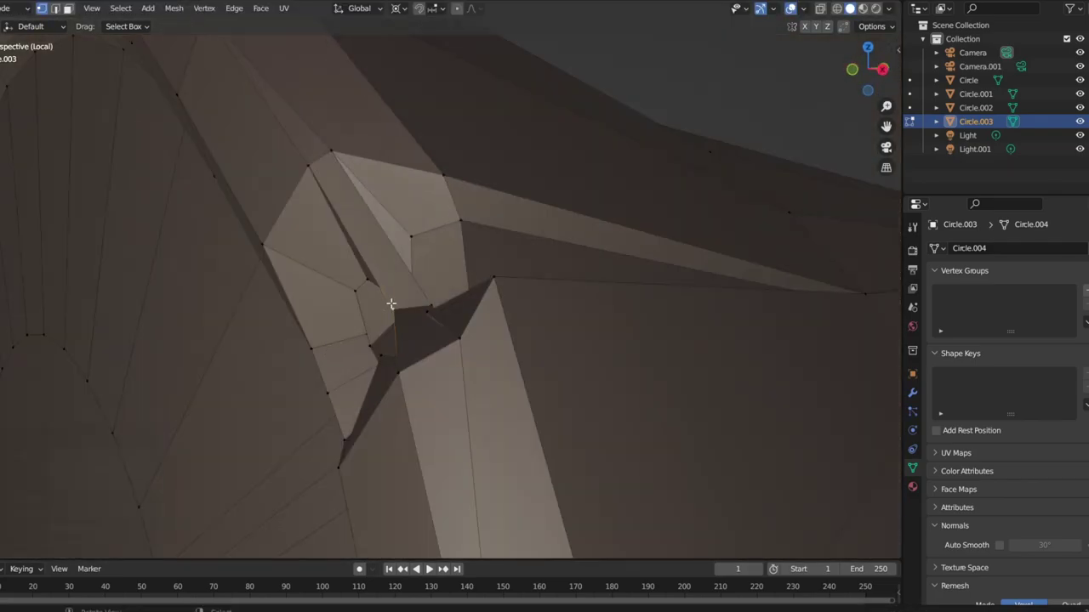
click(547, 251)
scroll(551, 284, down, 5)
scroll(324, 342, down, 3)
mouse_move(323, 342)
middle_down()
mouse_move(334, 280)
mouse_move(292, 311)
mouse_move(309, 302)
middle_up()
scroll(334, 272, up, 6)
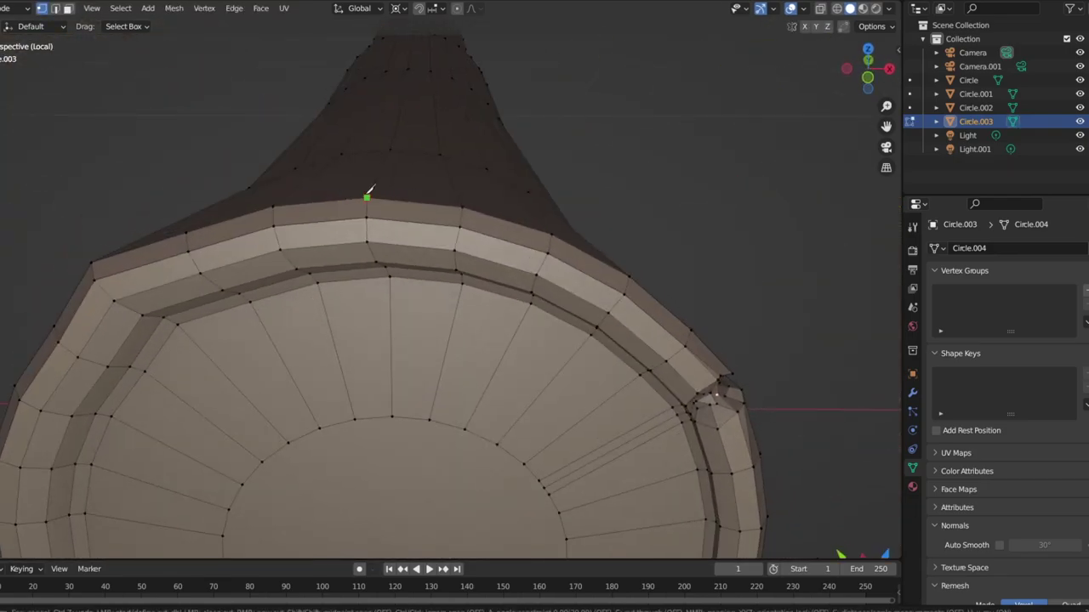
mouse_move(376, 240)
middle_down()
mouse_move(356, 211)
mouse_move(324, 297)
middle_up()
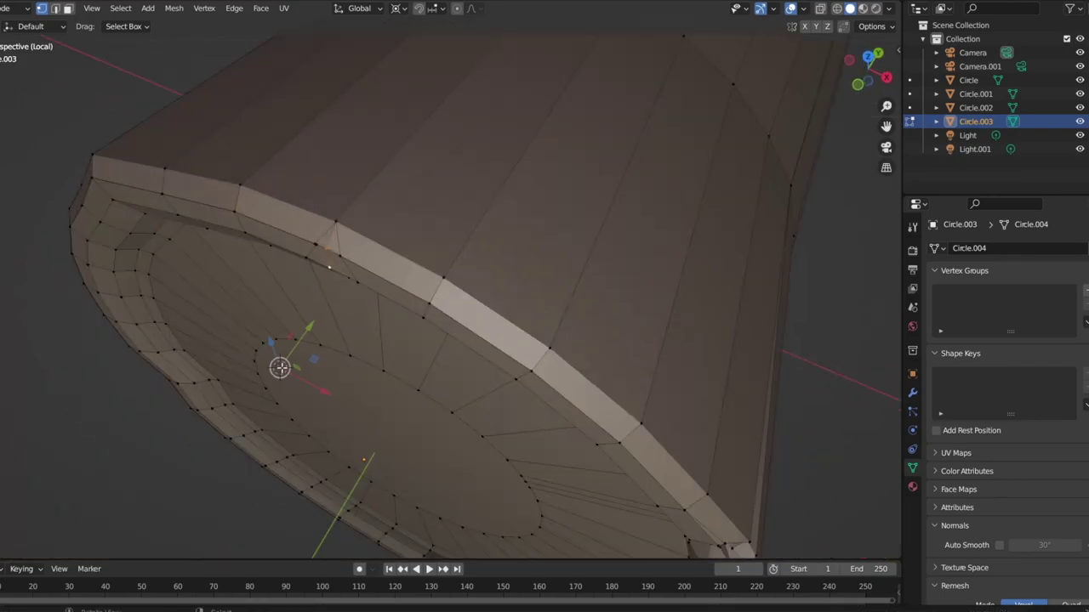
click(317, 308)
key(Tab)
mouse_move(318, 308)
middle_down()
mouse_move(383, 285)
mouse_move(617, 322)
mouse_move(573, 355)
mouse_move(397, 367)
middle_up()
scroll(616, 322, down, 3)
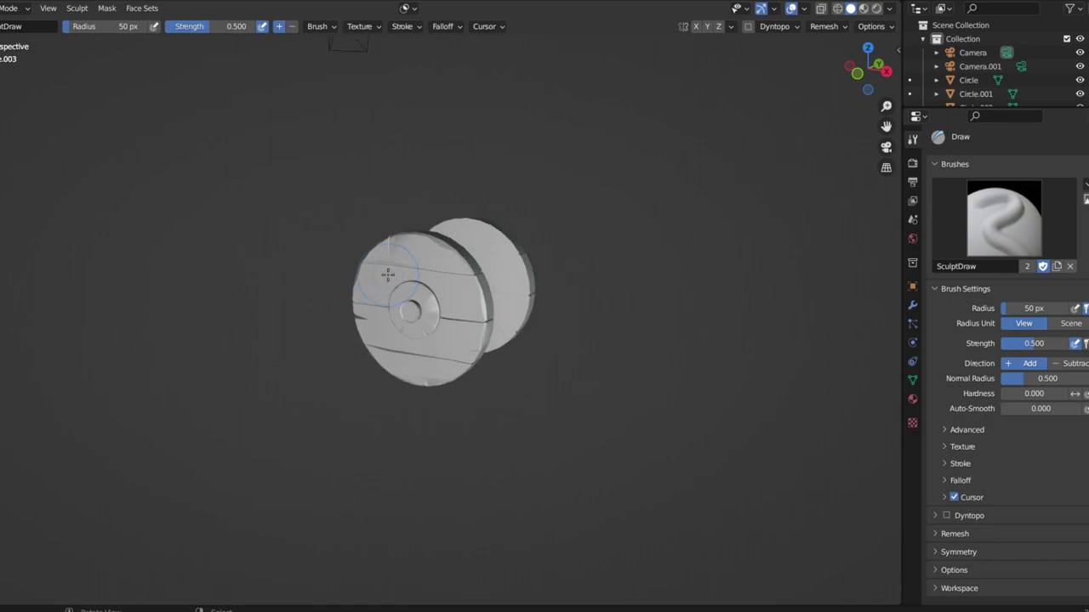
Pan and orbit the view to look at the axle tube's open end head-on
shift+middle_drag(226, 451, 315, 400)
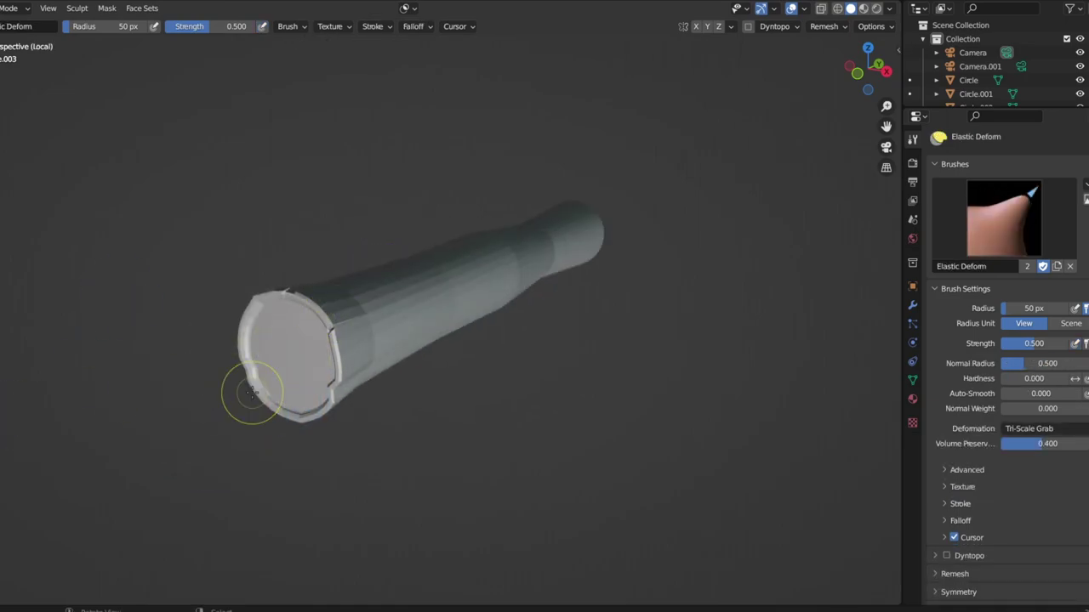
middle_drag(350, 361, 241, 423)
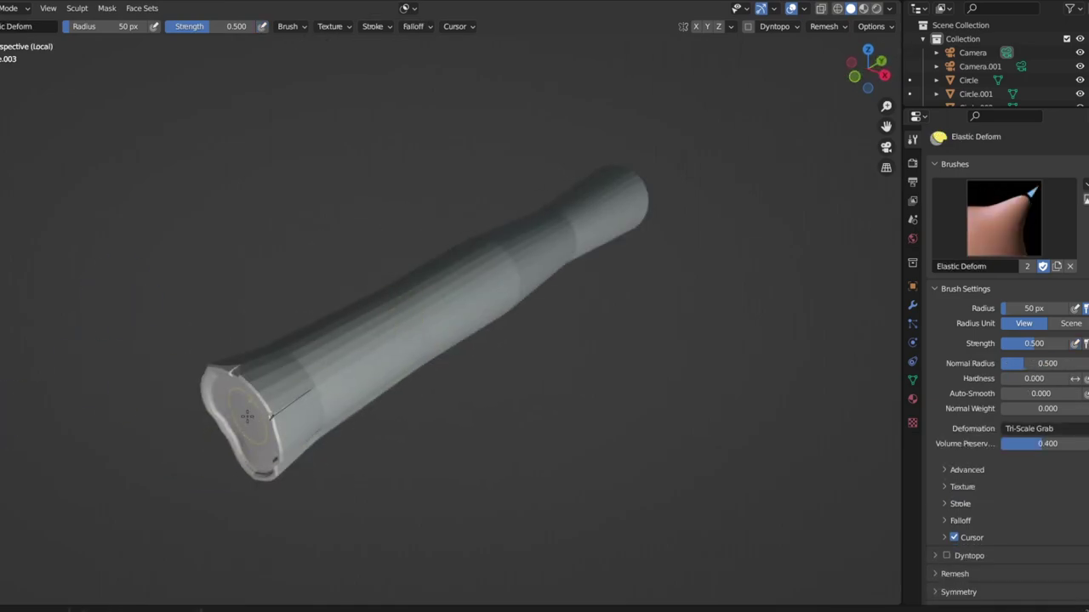
scroll(247, 415, up, 2)
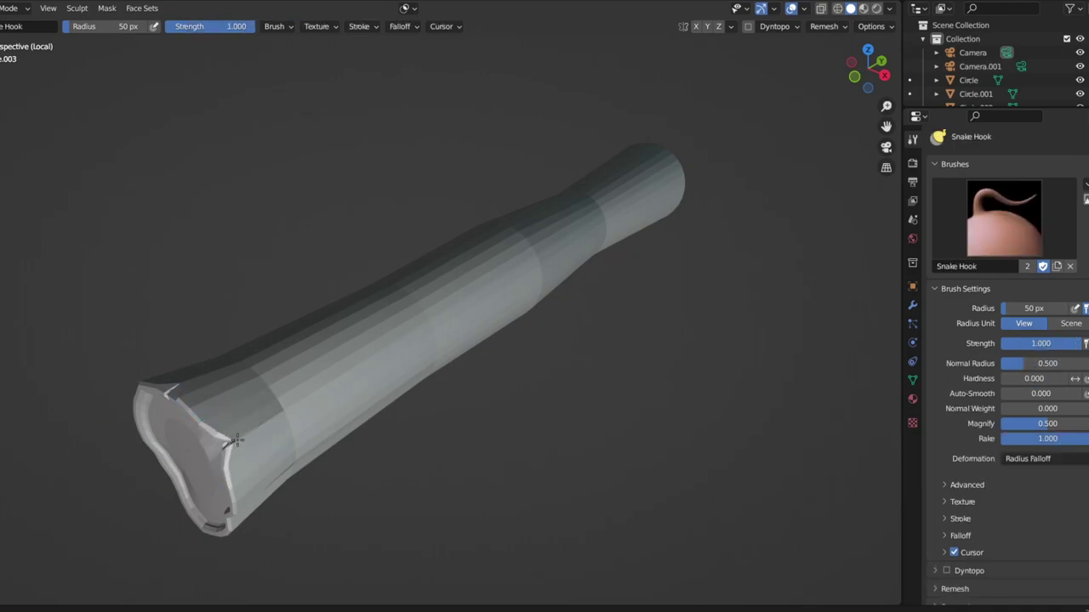
middle_drag(181, 385, 463, 443)
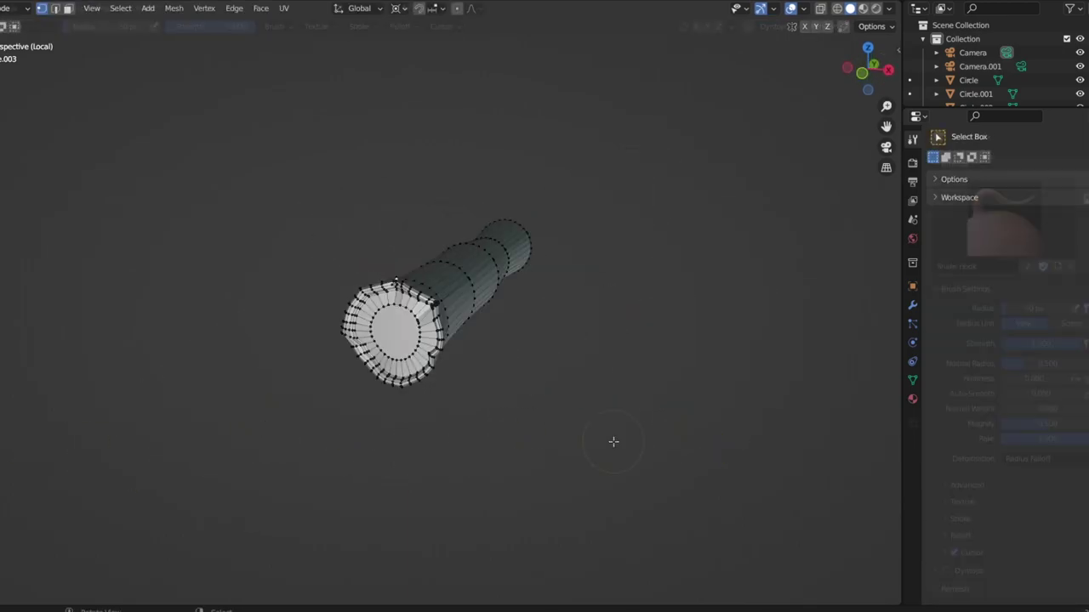
middle_drag(669, 374, 534, 391)
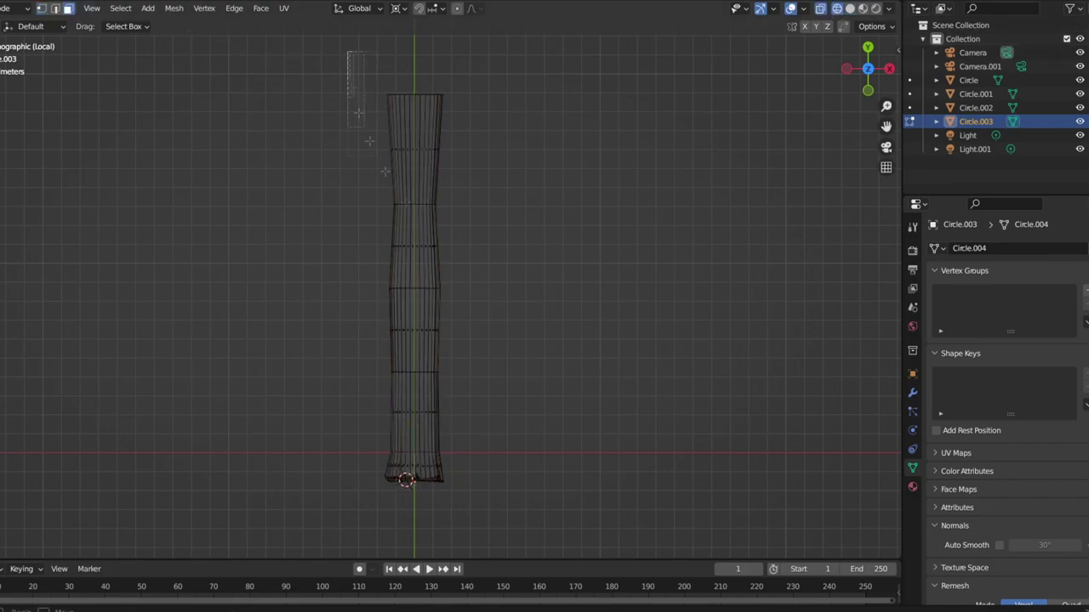
Delete the tube's upper faces and set its origin to the 3D cursor
drag(359, 113, 592, 286)
key(x)
click(592, 286)
scroll(474, 316, up, 3)
scroll(435, 288, up, 8)
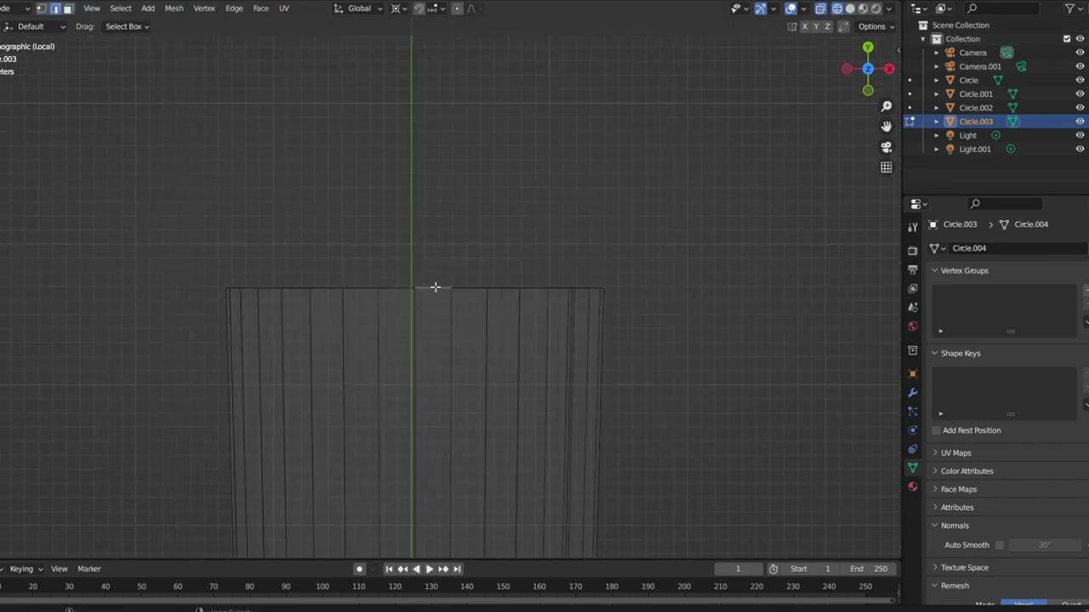
click(276, 68)
Add a Mirror modifier to the tube on the Z axis with clipping enabled
click(913, 393)
click(952, 248)
click(808, 456)
click(1037, 290)
click(1055, 290)
click(999, 355)
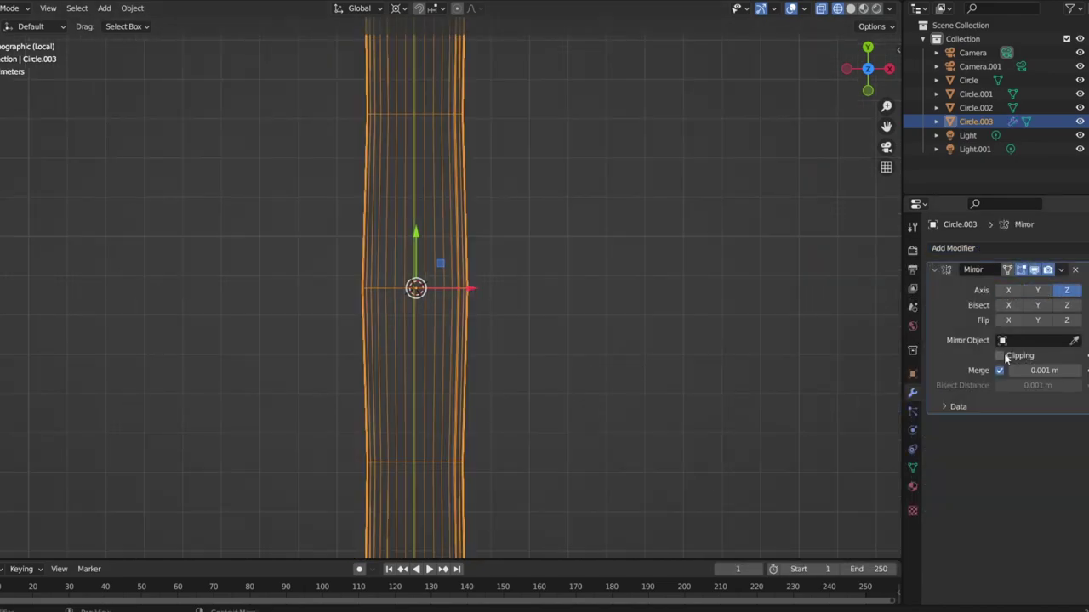
Rotate the tube 90° on X, scale it, and stretch it along X to span the wheels
key(Tab)
key(r)
key(x)
key(9)
key(0)
key(Return)
key(s)
key(shift+x)
click(569, 358)
key(s)
key(x)
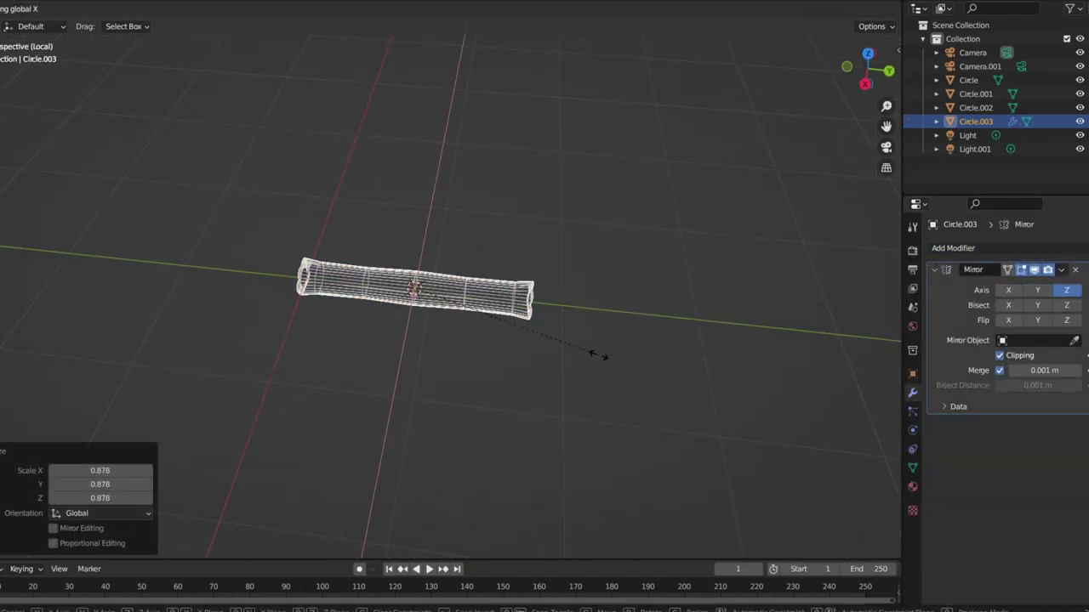
click(605, 357)
Return to Object Mode with the wheels shown in solid shading and select the axle
key(Tab)
key(KP_Divide)
key(alt+a)
key(shift+z)
mouse_move(584, 364)
middle_down()
mouse_move(621, 386)
mouse_move(517, 296)
middle_up()
click(315, 248)
right_click(319, 270)
Shade the axle smooth and switch to a top-down view
click(319, 270)
mouse_move(318, 270)
middle_down()
mouse_move(431, 388)
mouse_move(712, 374)
mouse_move(481, 335)
middle_up()
key(alt+a)
key(KP_1)
key(KP_7)
Add a cube and scale it down to stud size
key(shift+a)
click(536, 349)
middle_drag(540, 364, 545, 289)
key(s)
click(389, 218)
middle_drag(389, 218, 463, 251)
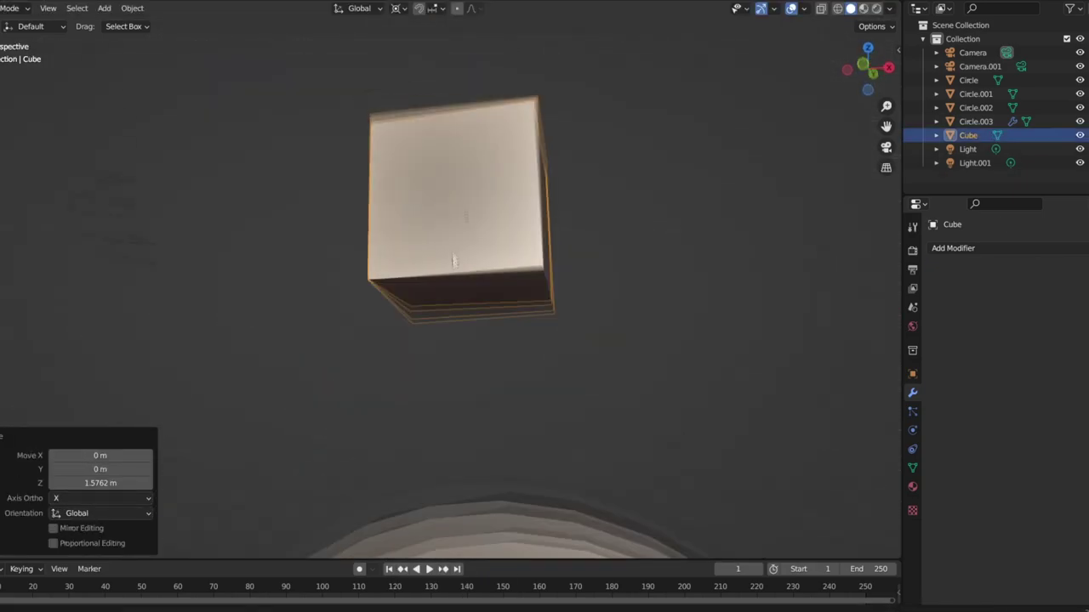
Taper the cube into a wedge by snapping its bottom face to the cursor and narrowing its top
key(Tab)
click(407, 333)
key(shift+s)
click(576, 244)
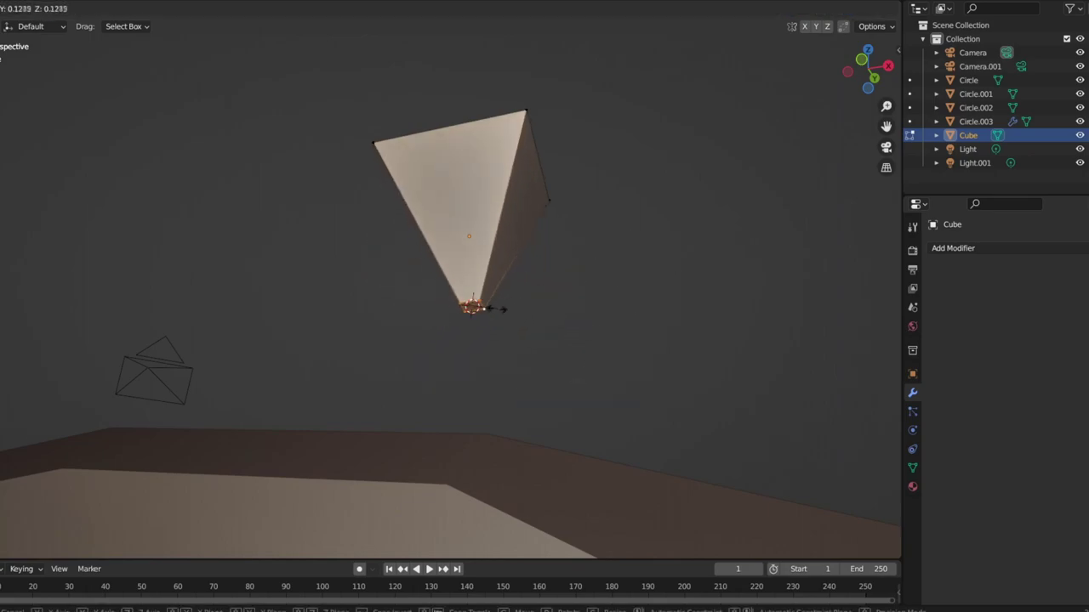
middle_drag(494, 308, 439, 109)
key(s)
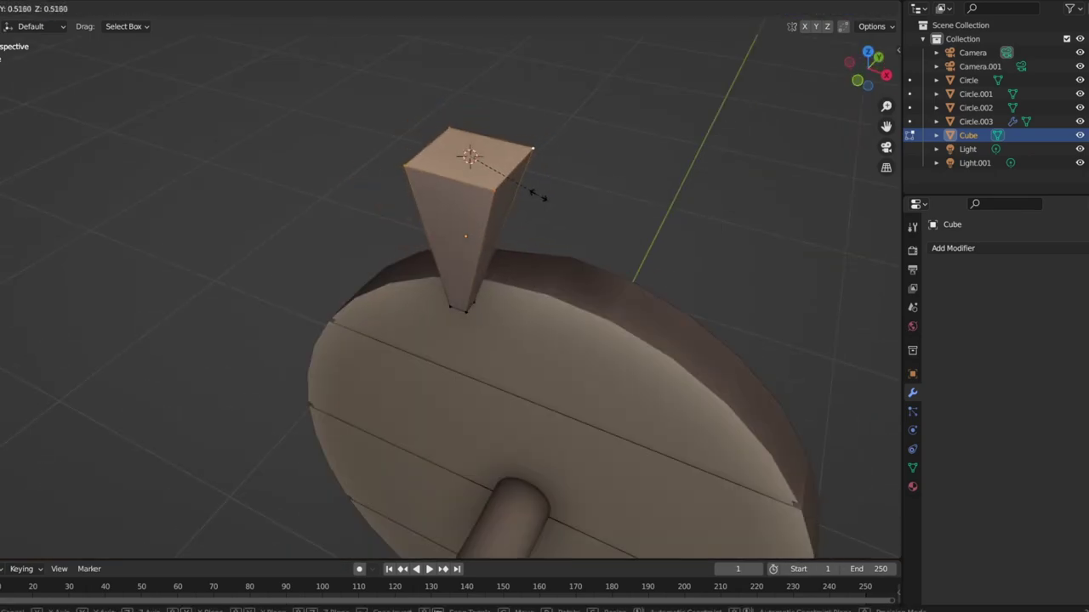
click(525, 205)
Place the wedge at the wheel hub
scroll(510, 218, down, 3)
middle_drag(510, 219, 437, 243)
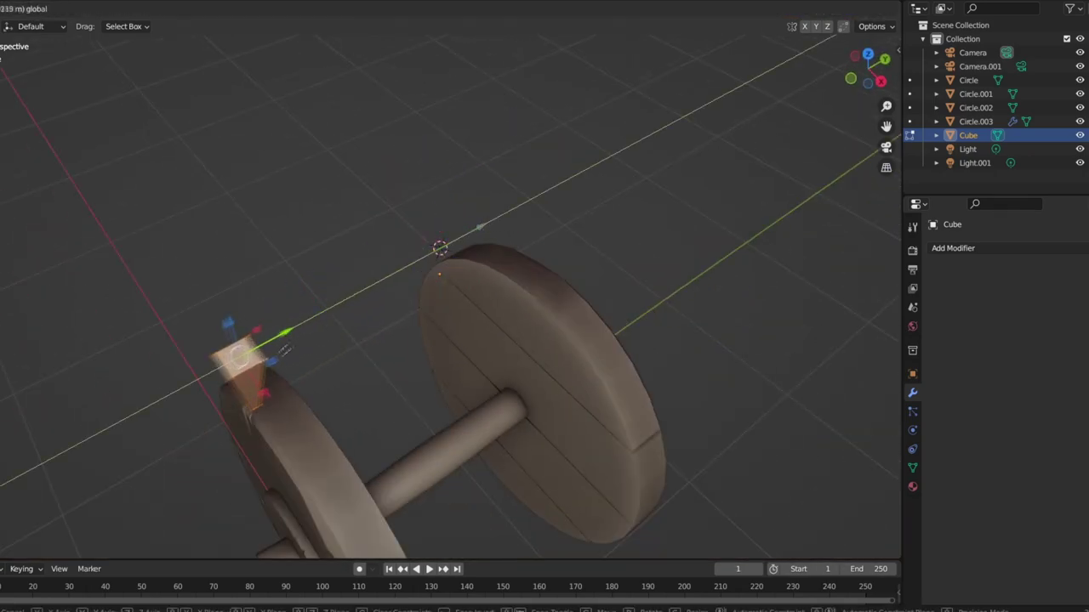
middle_drag(390, 470, 433, 444)
scroll(433, 445, up, 3)
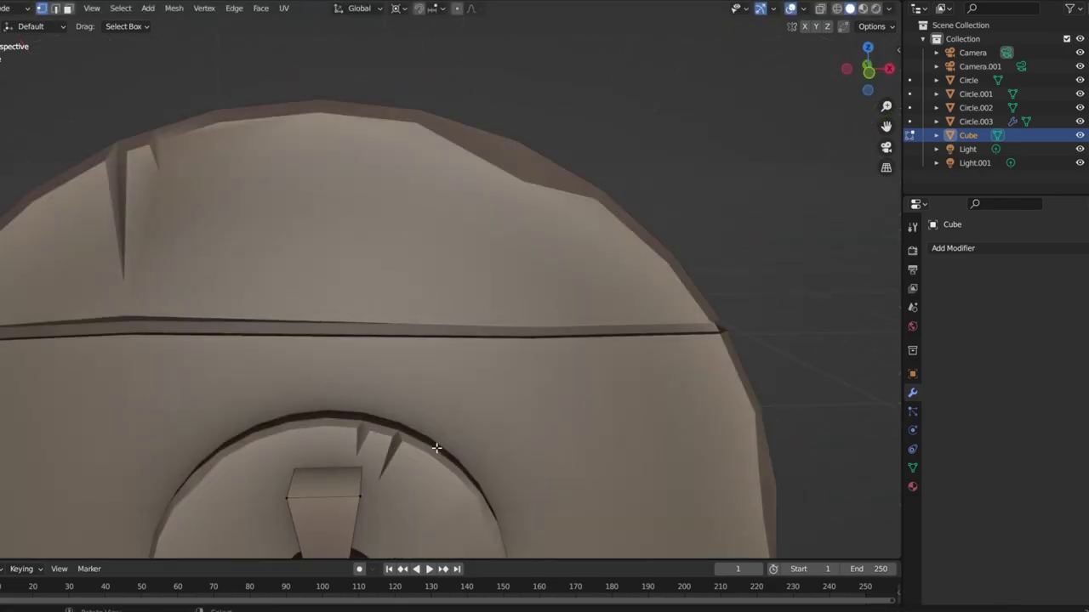
scroll(491, 104, up, 3)
click(485, 111)
middle_drag(486, 110, 393, 220)
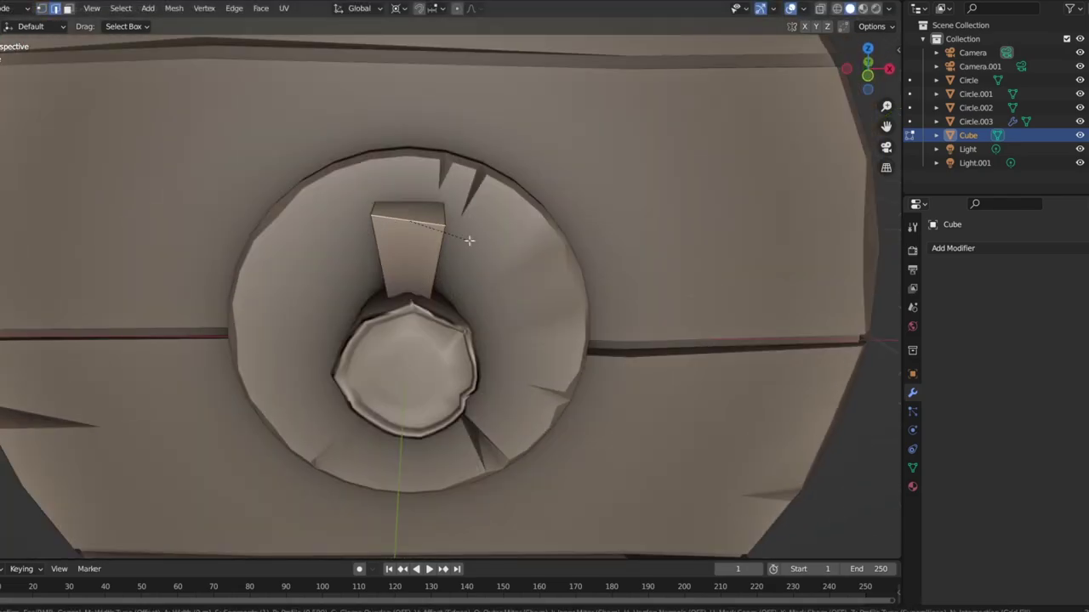
Duplicate the wedge into a separate object, Cube.001, beside the first
key(p)
key(Tab)
key(KP_1)
click(332, 237)
click(512, 291)
key(ctrl+z)
key(g)
key(x)
click(574, 290)
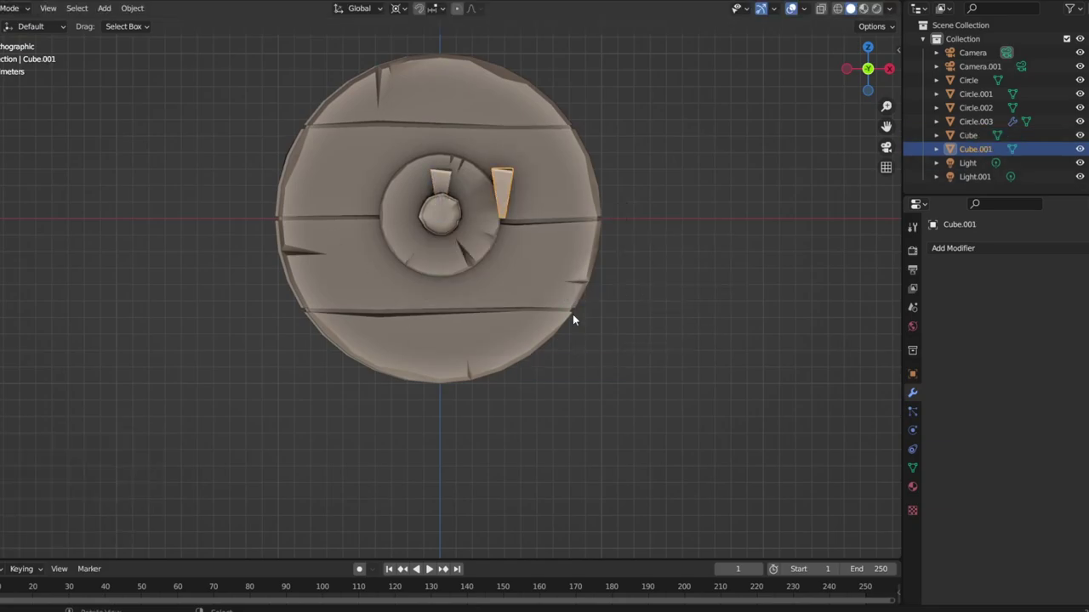
Rotate the Cube.001 wedge 90° and move it around the hub, then exit Edit Mode
key(Tab)
key(shift+s)
text(2r90)
key(Return)
key(g)
click(519, 361)
middle_drag(519, 360, 477, 324)
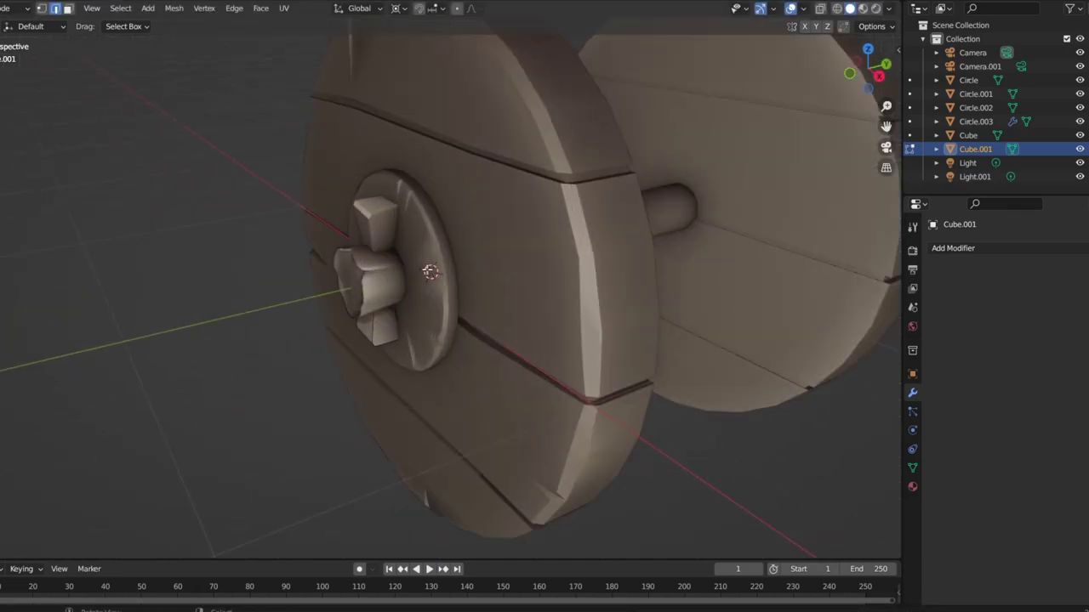
scroll(476, 323, up, 3)
key(alt+q)
key(Tab)
scroll(464, 297, down, 5)
Select the wheel Circle.002, frame it, and zoom out to the whole wheelset
click(353, 357)
click(349, 357)
key(KP_Decimal)
middle_drag(366, 369, 583, 395)
scroll(583, 395, down, 3)
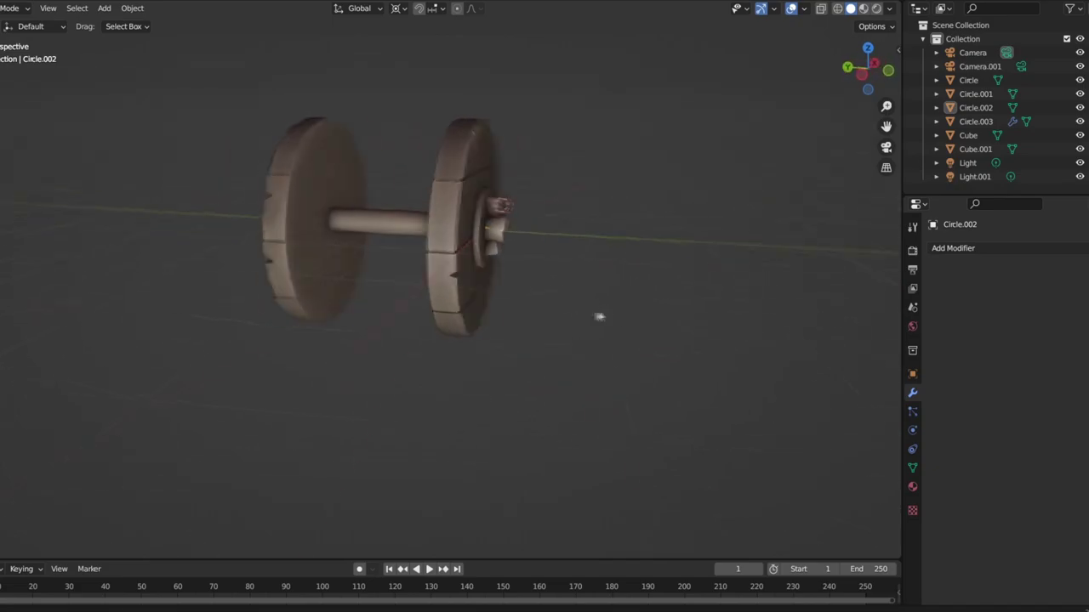
Add a Mirror modifier to the wheel, mirroring on Y around axle Circle.003
click(491, 217)
click(953, 247)
click(824, 406)
click(1034, 340)
click(974, 418)
middle_drag(401, 212, 476, 258)
click(1037, 290)
click(1008, 290)
click(1066, 290)
mouse_move(383, 255)
middle_down()
mouse_move(408, 358)
mouse_move(445, 302)
middle_up()
Apply the transforms of the Circle wheel disc
scroll(420, 364, up, 4)
scroll(419, 364, down, 4)
click(445, 302)
key(a)
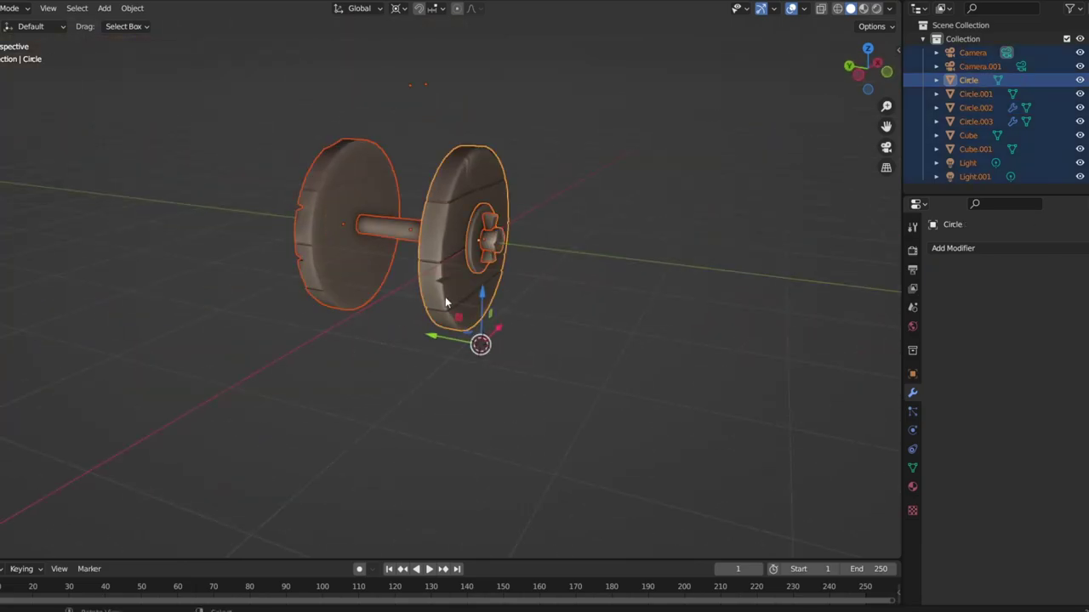
click(445, 297)
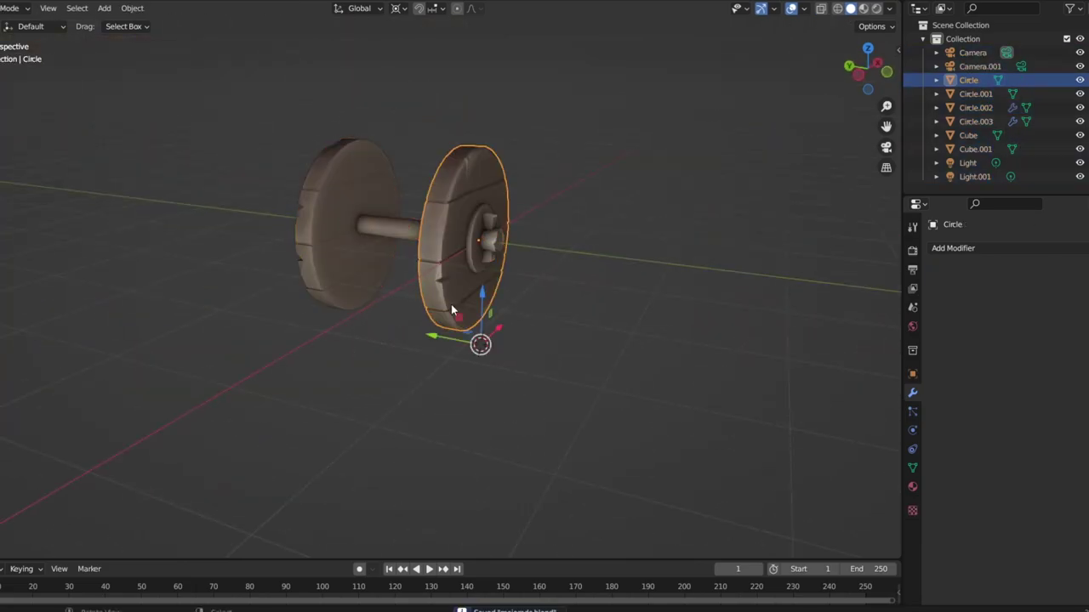
key(ctrl+a)
click(440, 348)
click(481, 259)
Select the axle Circle.003 and set its mirror axis to Y
click(491, 225)
click(491, 225)
click(490, 264)
click(408, 232)
click(1029, 289)
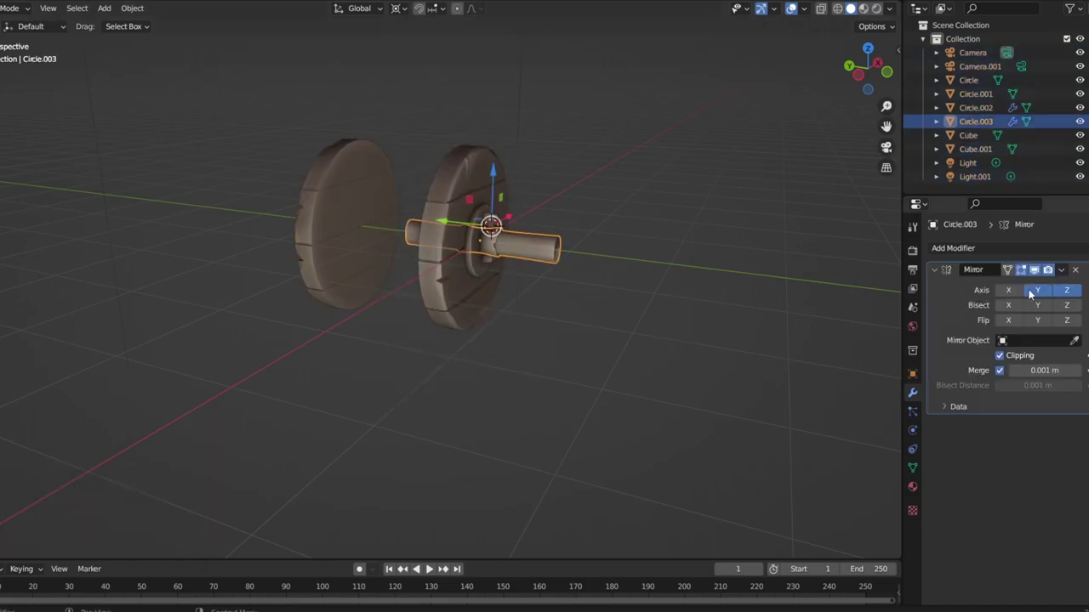
Snap the 3D cursor to the selection and move the axle's origin onto it
middle_drag(399, 332, 358, 256)
key(shift+s)
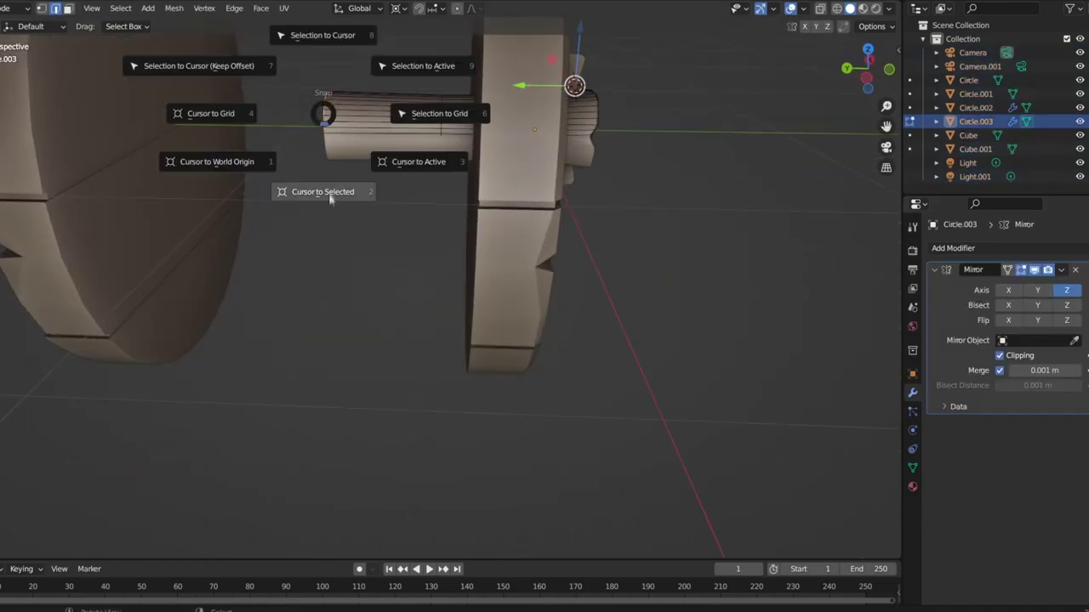
click(132, 7)
click(298, 66)
scroll(340, 212, down, 3)
mouse_move(425, 256)
middle_down()
mouse_move(593, 311)
mouse_move(388, 296)
middle_up()
scroll(388, 296, up, 2)
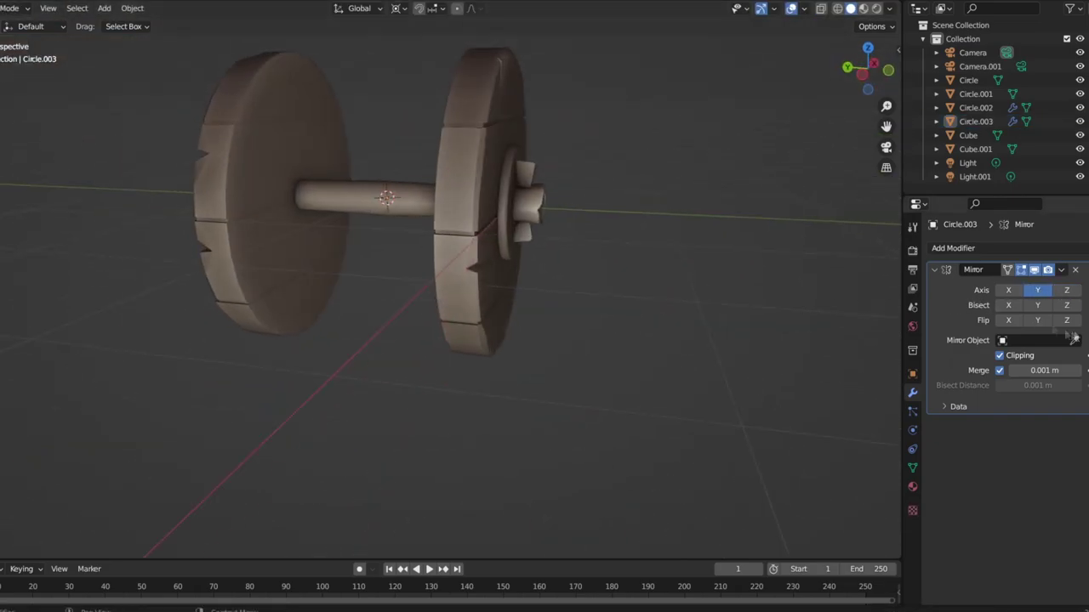
Clear the axle as mirror object and apply the Mirror modifier on wheel Circle.002
click(1073, 341)
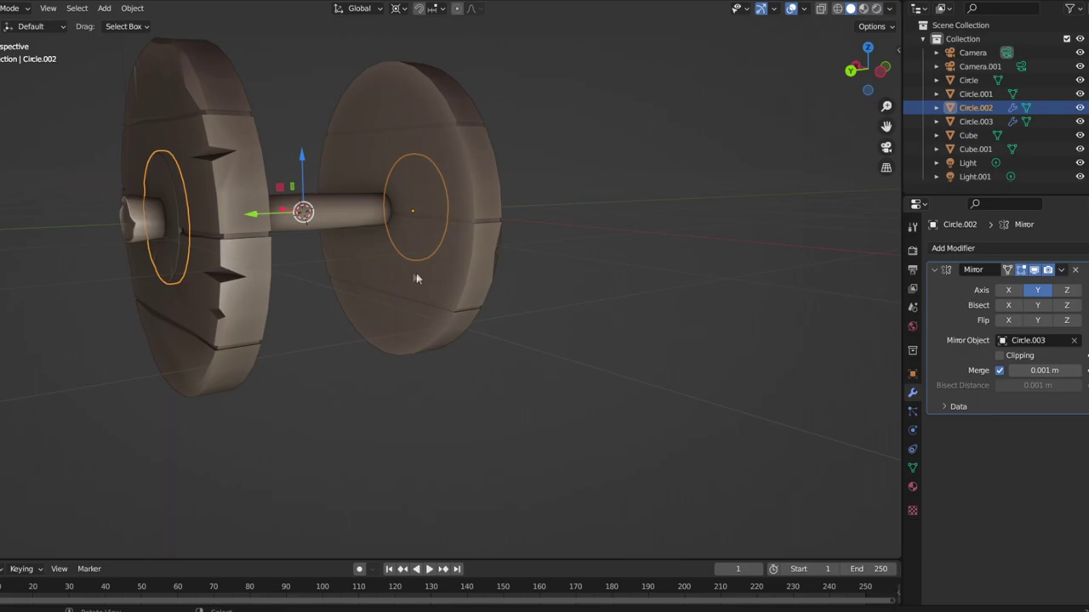
middle_drag(399, 274, 387, 283)
click(596, 292)
middle_drag(595, 292, 549, 291)
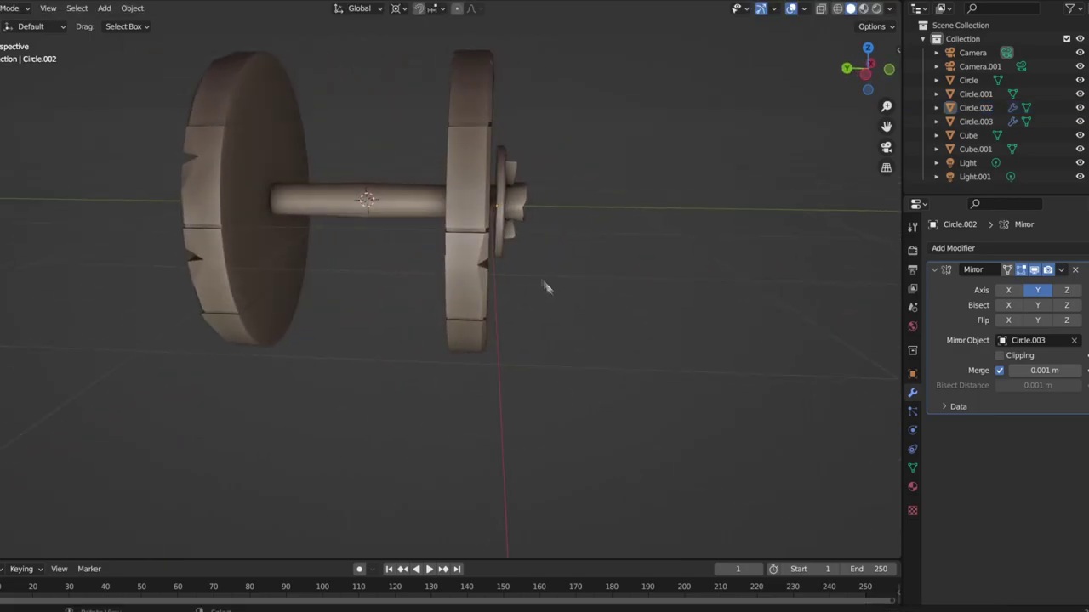
middle_drag(363, 311, 171, 237)
click(171, 237)
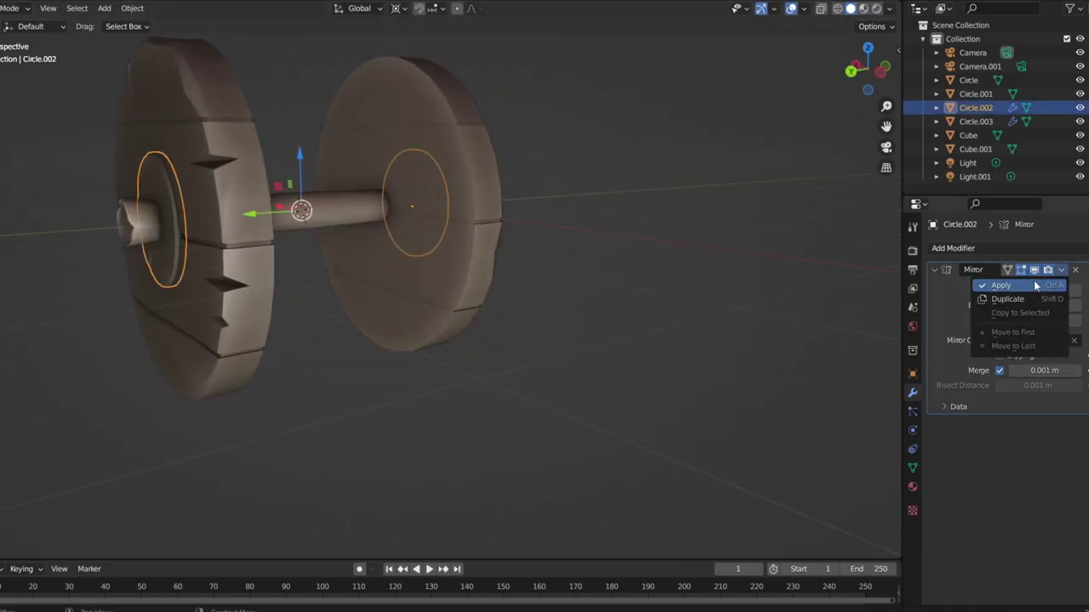
click(1035, 286)
Add a Mirror modifier to the wedge Cube with Circle.003 as mirror centre
middle_drag(425, 255, 531, 228)
click(531, 228)
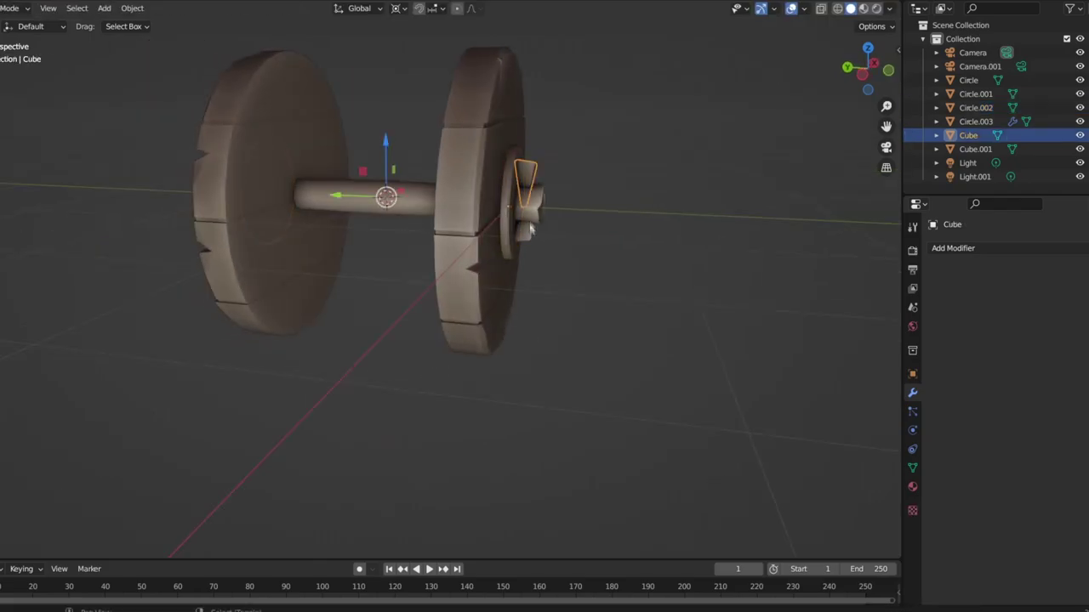
click(953, 247)
click(791, 432)
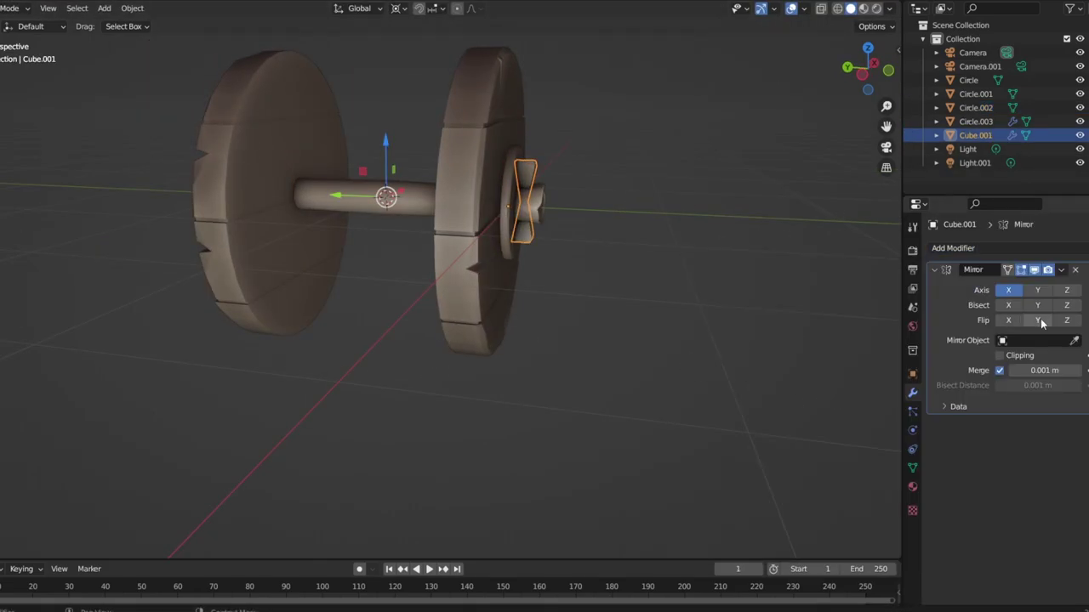
click(372, 179)
middle_drag(371, 179, 755, 266)
mouse_move(710, 339)
middle_down()
mouse_move(478, 343)
mouse_move(627, 358)
middle_up()
click(442, 212)
key(Tab)
Select a strip of faces down the wheel's mesh
mouse_move(443, 213)
middle_down()
mouse_move(491, 274)
mouse_move(457, 266)
mouse_move(449, 212)
middle_up()
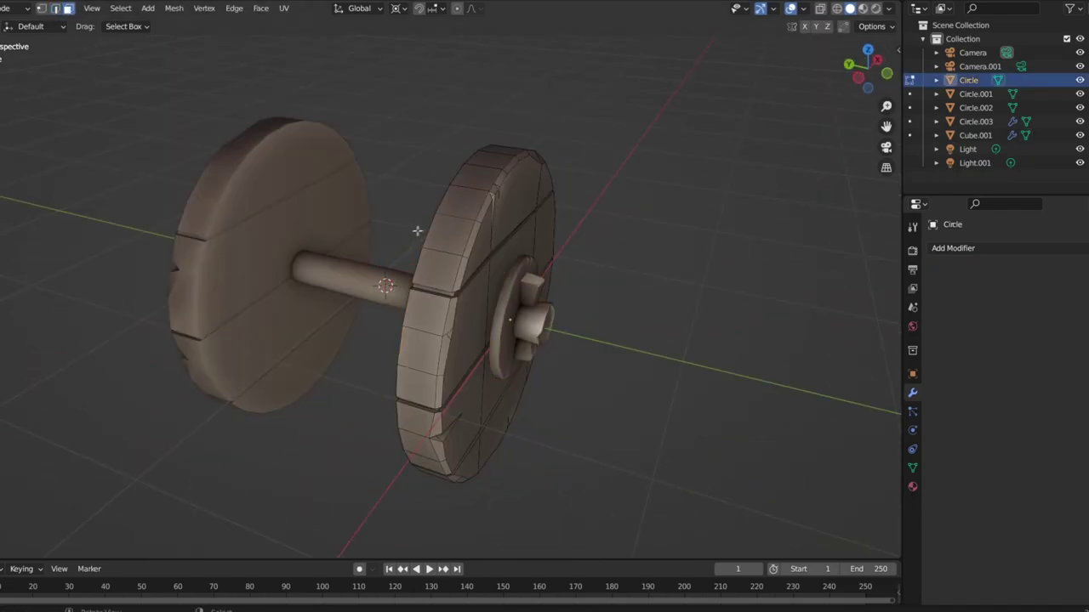
mouse_move(469, 181)
middle_down()
mouse_move(453, 282)
mouse_move(417, 326)
mouse_move(493, 231)
mouse_move(477, 255)
mouse_move(462, 348)
mouse_move(620, 298)
mouse_move(472, 294)
mouse_move(466, 282)
middle_up()
ctrl+shift+click(452, 282)
ctrl+shift+click(493, 232)
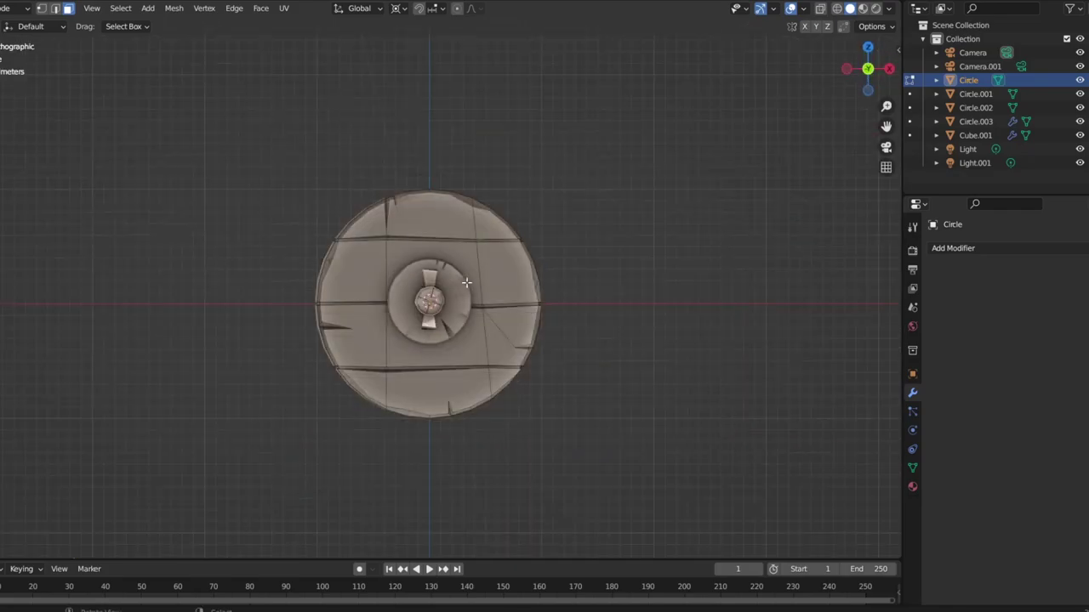
Add a mesh circle, scale it to the wheel and move it along Y onto it
key(shift+a)
click(534, 259)
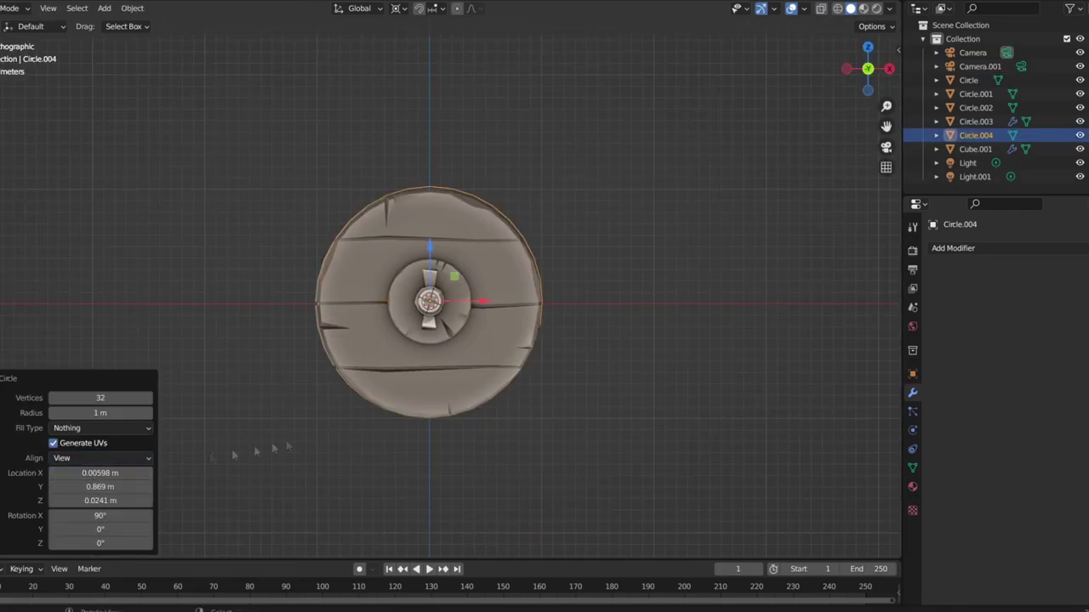
drag(429, 255, 463, 302)
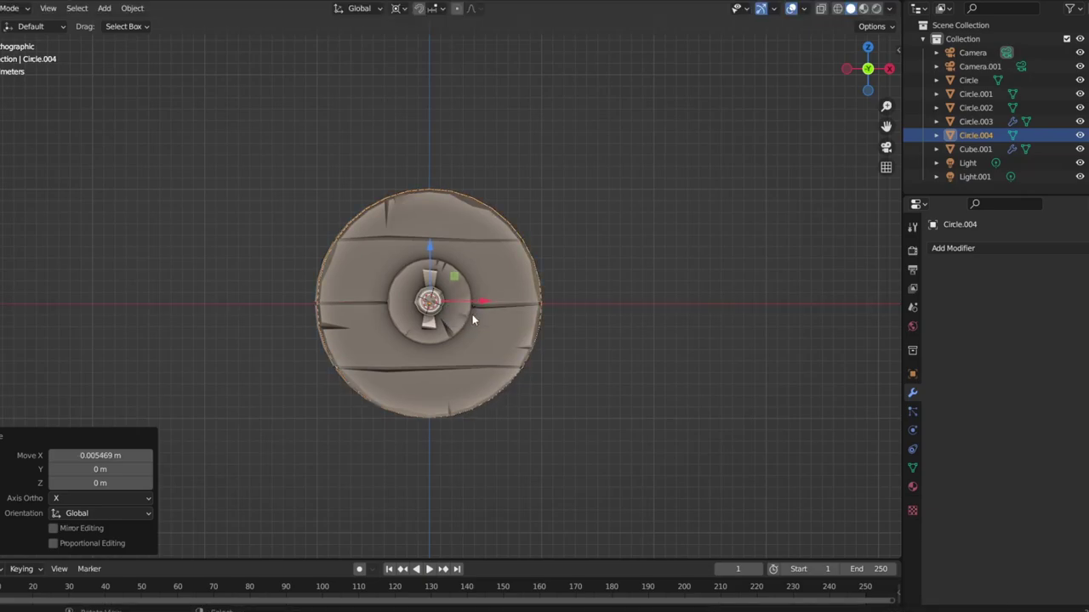
key(s)
click(539, 389)
mouse_move(539, 389)
middle_down()
mouse_move(595, 340)
mouse_move(609, 357)
mouse_move(564, 388)
mouse_move(544, 287)
mouse_move(449, 355)
mouse_move(385, 351)
middle_up()
key(g)
key(y)
click(628, 351)
key(shift+s)
key(Escape)
key(s)
click(564, 404)
In local view, fill the circle with a face and extrude it into a thick disc
key(Tab)
key(KP_Divide)
key(Tab)
key(f)
middle_drag(351, 250, 530, 341)
key(e)
click(517, 340)
Move the disc along X into place on the wheel and adjust its rim size
key(KP_Divide)
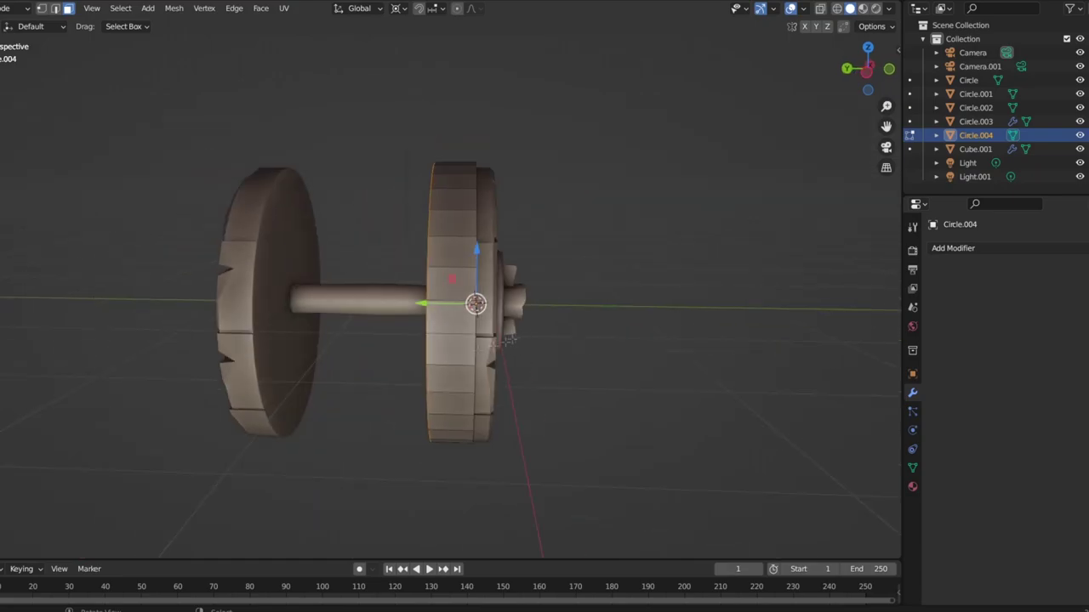
key(a)
key(g)
key(x)
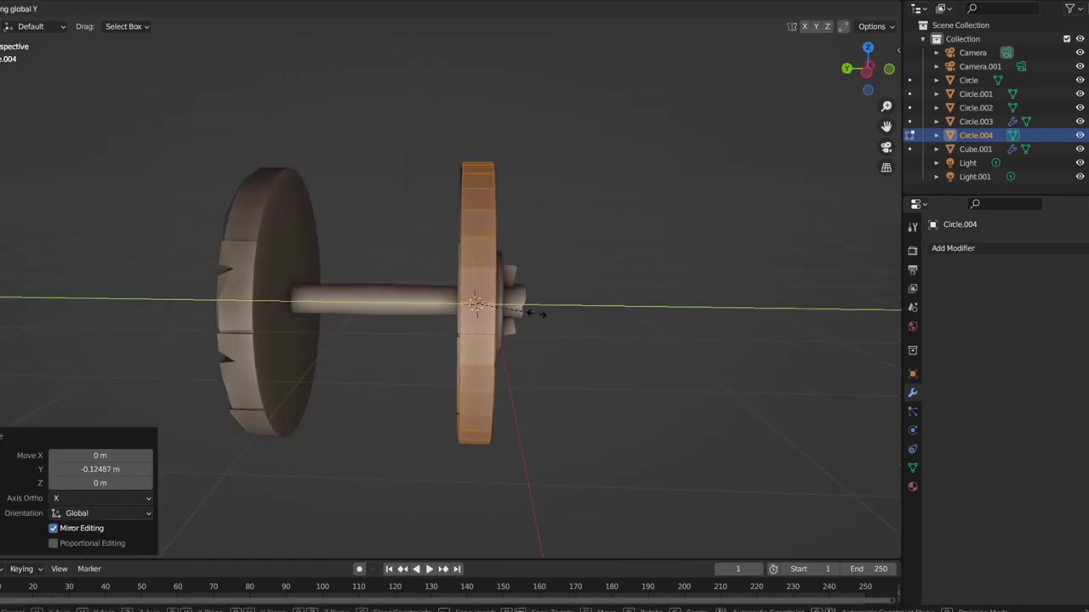
click(523, 313)
key(Tab)
middle_drag(523, 313, 447, 195)
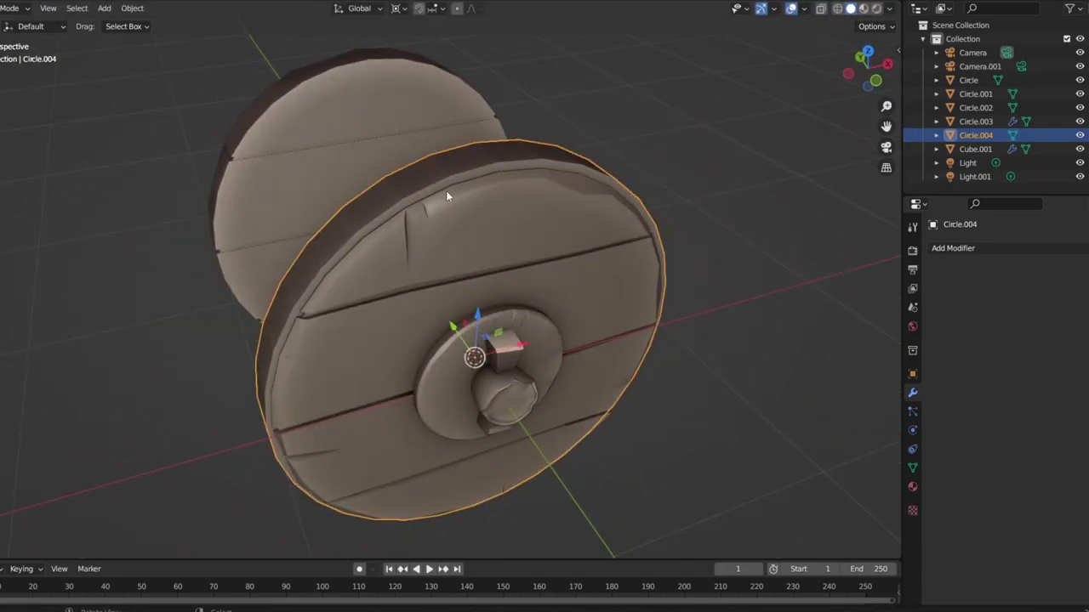
mouse_move(555, 202)
middle_down()
mouse_move(495, 223)
mouse_move(450, 219)
middle_up()
key(Tab)
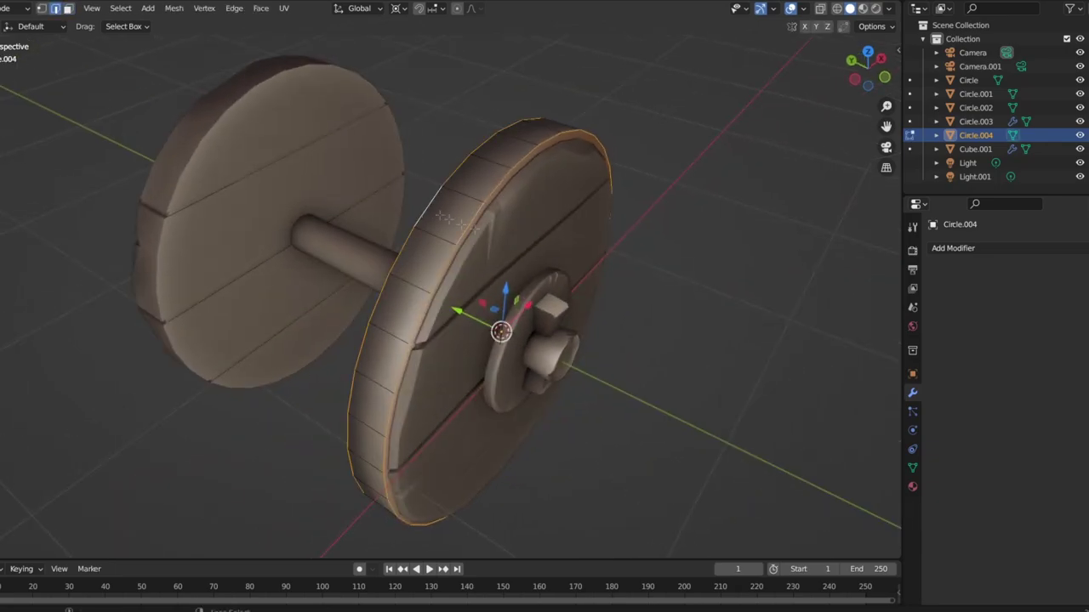
click(644, 267)
key(Tab)
mouse_move(646, 273)
middle_down()
mouse_move(549, 274)
mouse_move(627, 422)
mouse_move(267, 419)
mouse_move(463, 327)
middle_up()
Add a Y-axis Mirror modifier to Circle.004 with axle Circle.003 as mirror object
click(464, 328)
click(961, 249)
click(729, 445)
click(1034, 340)
click(978, 429)
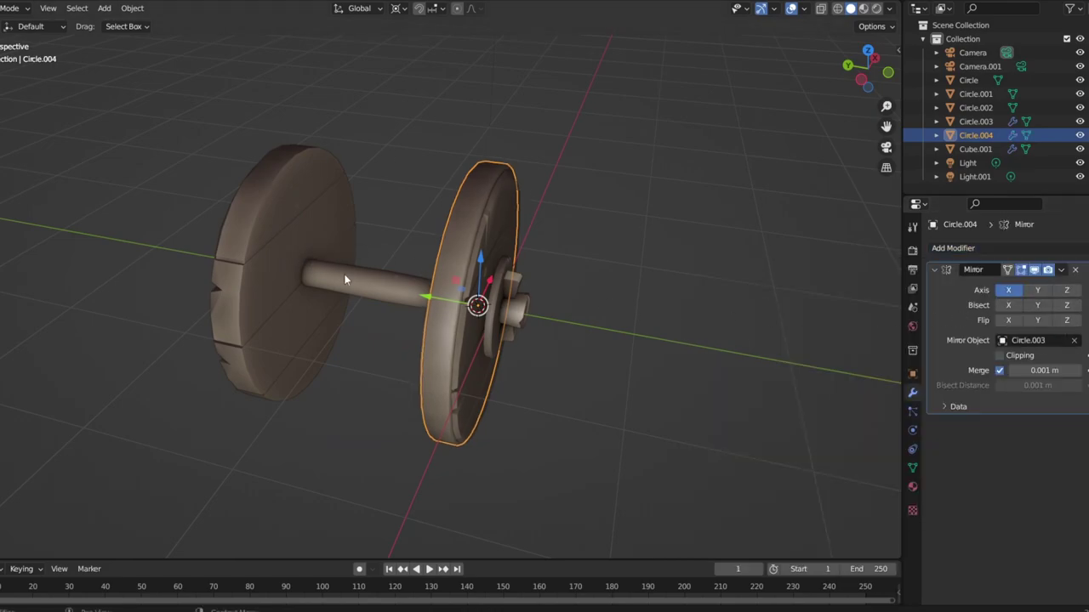
click(309, 418)
middle_drag(309, 418, 378, 294)
click(377, 295)
click(1061, 270)
click(1000, 286)
click(517, 293)
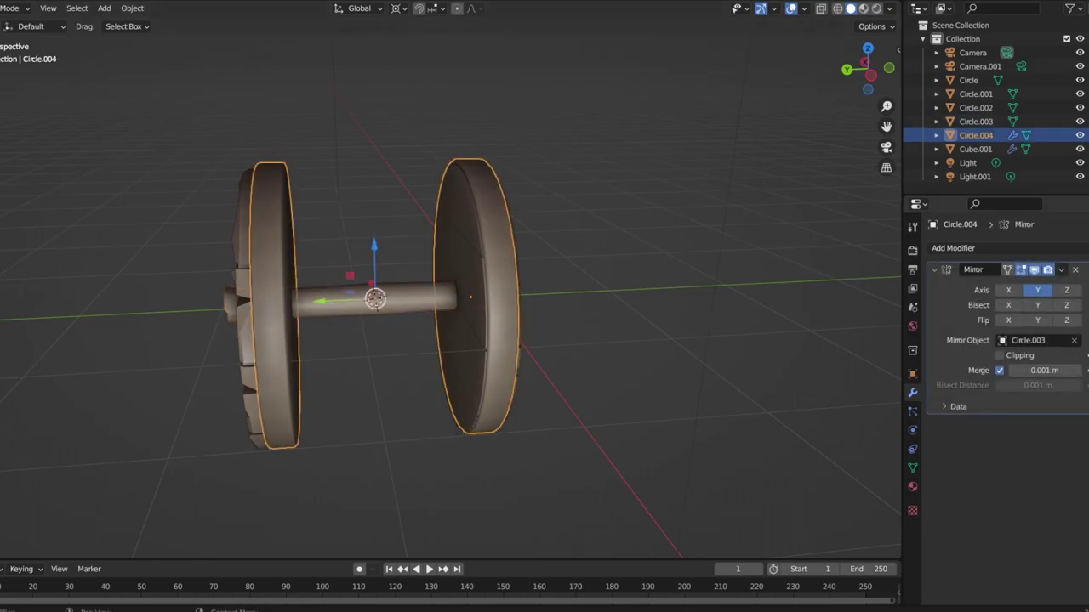
Select all of the axle Circle.003's mesh in Edit Mode and open the snap menu
click(377, 299)
key(Tab)
key(a)
key(shift+s)
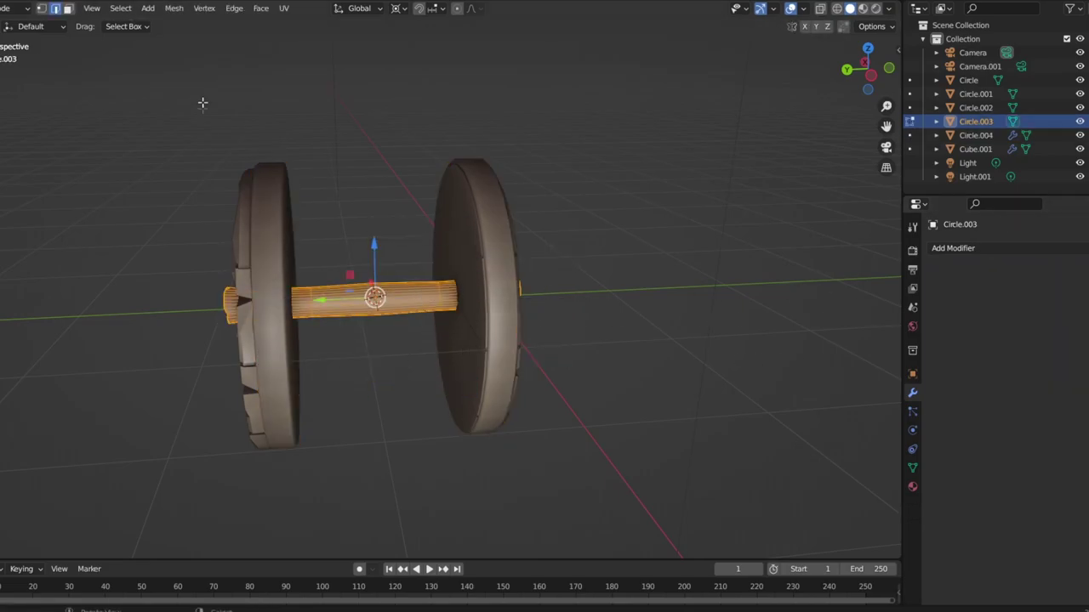
Apply Circle.004's Mirror modifier so the mirrored disc becomes permanent
click(519, 274)
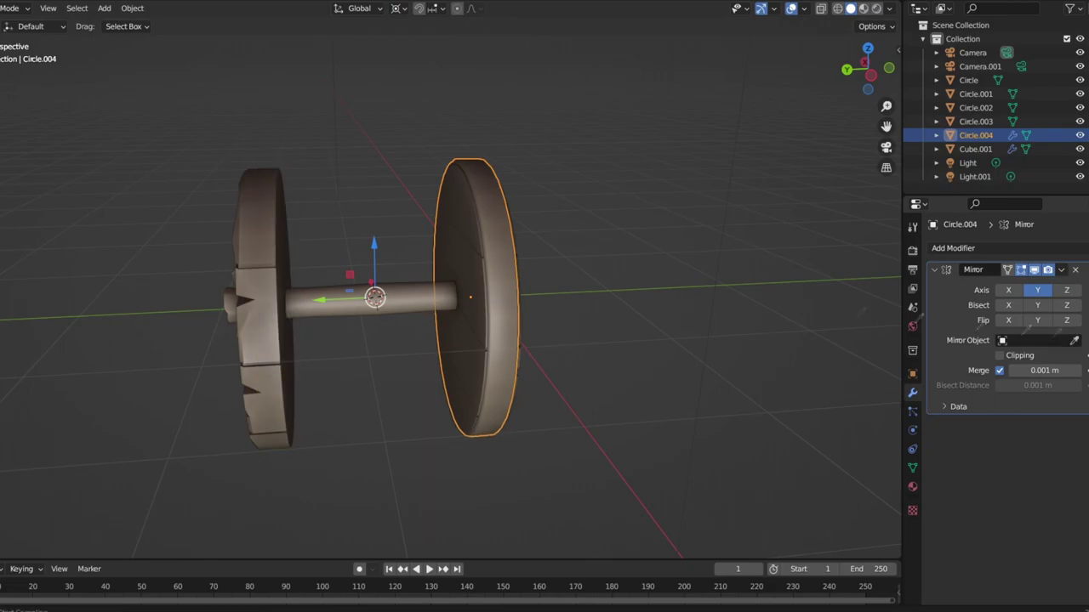
click(1061, 270)
click(978, 286)
key(l)
key(Tab)
Inspect the wheel from a straight front view and enter Edit Mode
scroll(487, 429, down, 3)
click(487, 429)
middle_drag(487, 429, 532, 397)
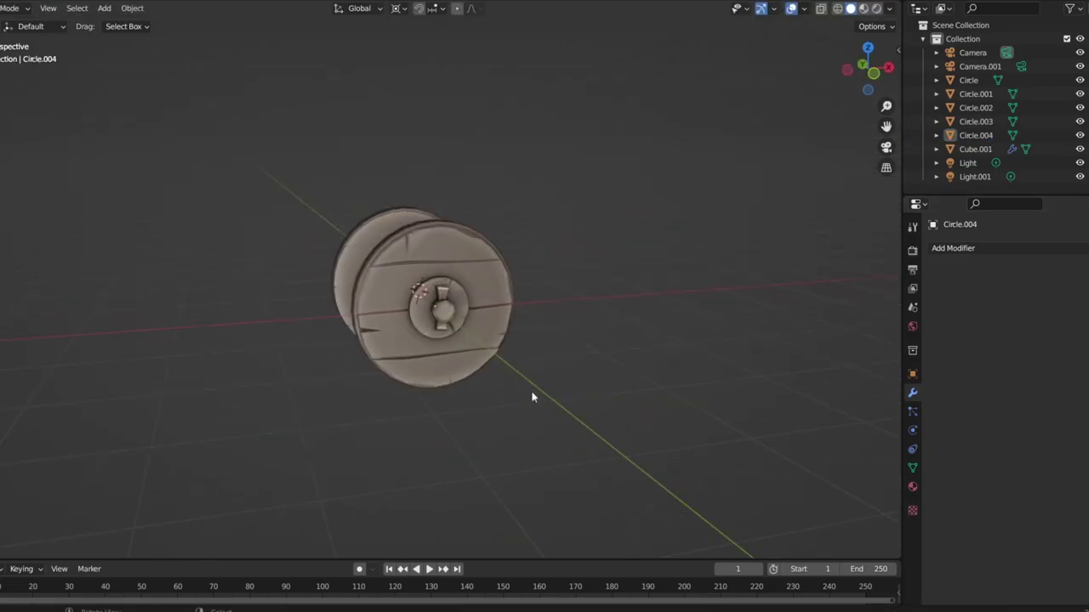
scroll(479, 341, up, 5)
middle_drag(479, 340, 478, 348)
scroll(478, 349, down, 2)
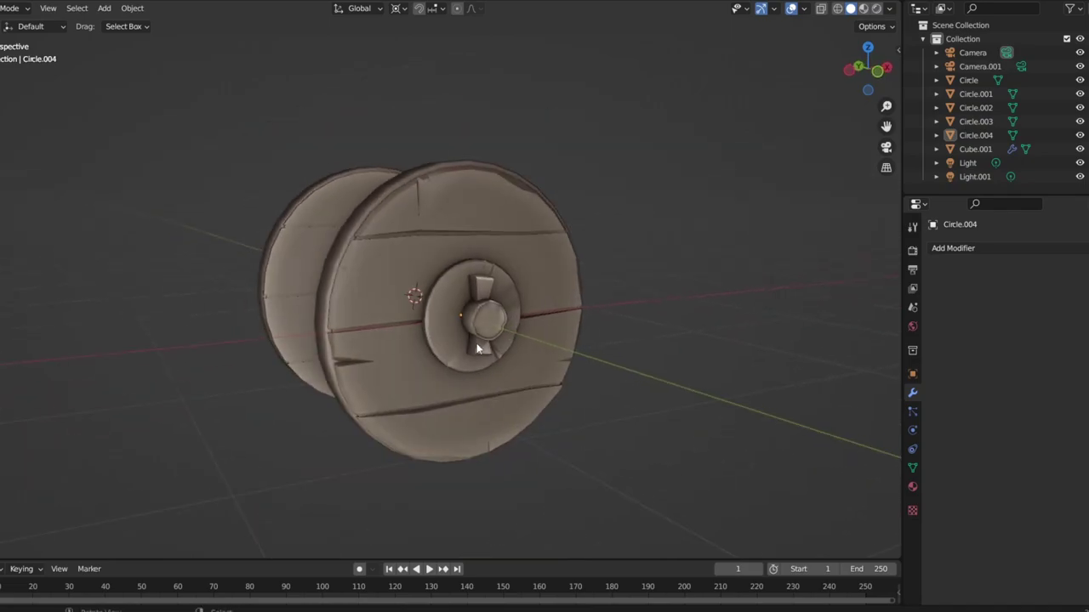
key(KP_1)
key(Tab)
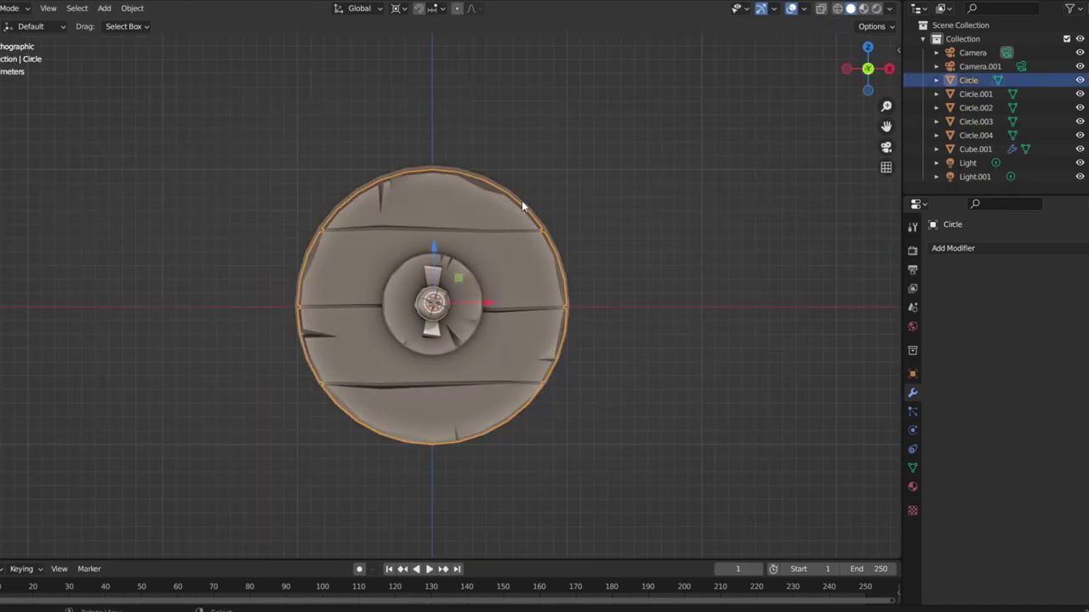
Inset the wheel disc Circle.004's face twice and split the thin ring off as Circle.005
click(521, 200)
key(KP_Divide)
key(Tab)
key(i)
click(539, 348)
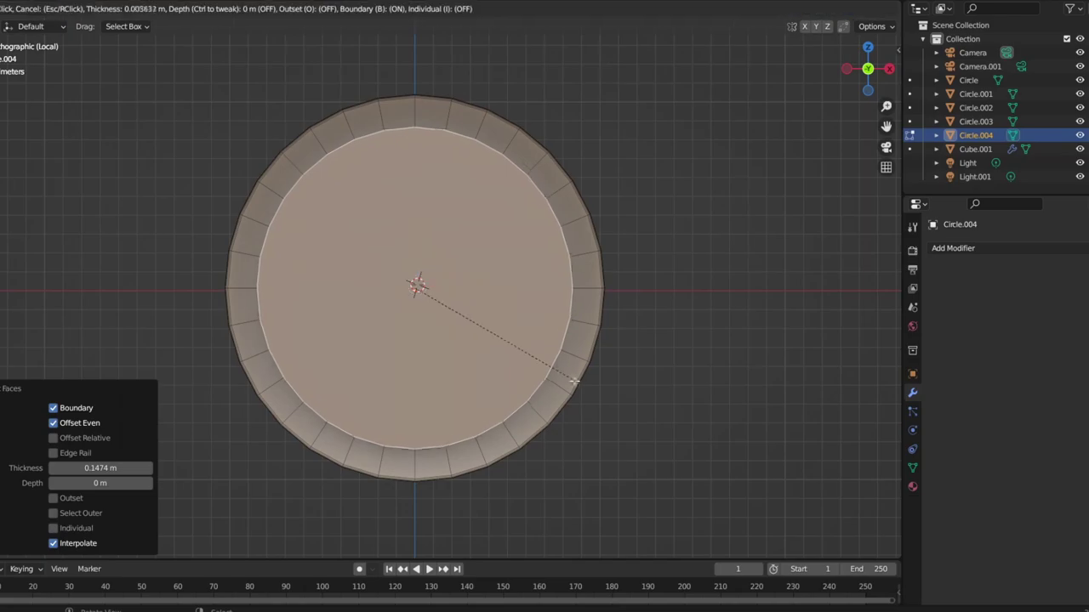
key(i)
key(shift+s)
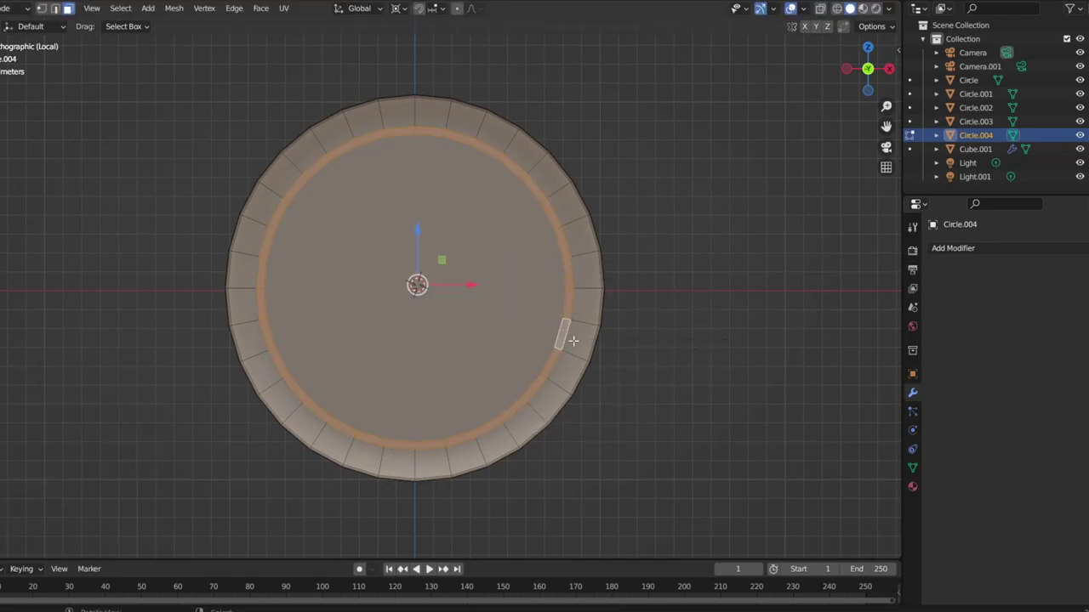
key(Tab)
click(558, 341)
key(KP_Divide)
middle_drag(558, 341, 453, 330)
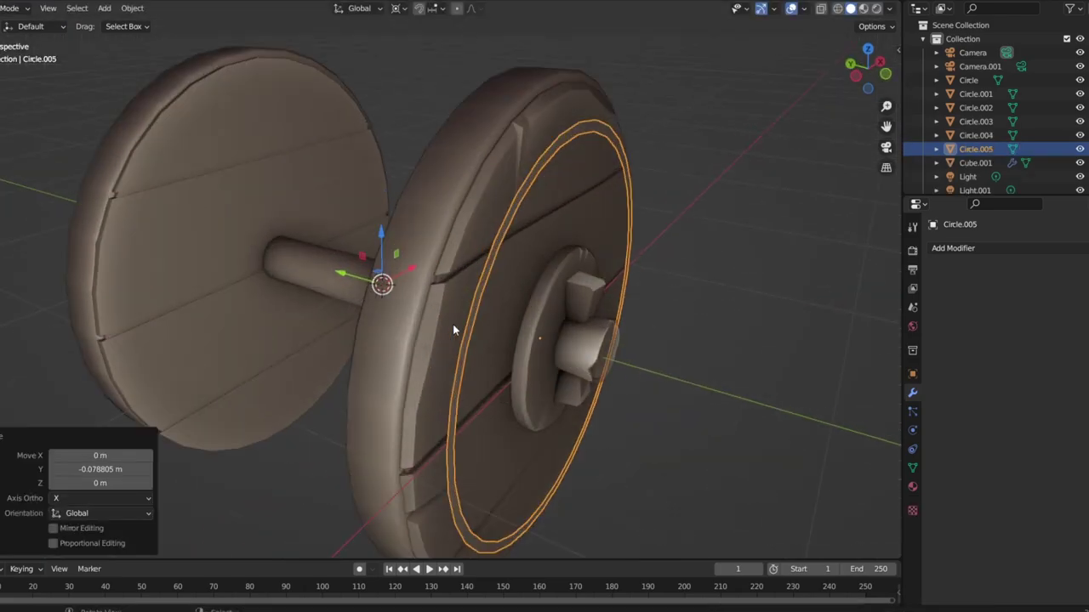
Extrude the ring Circle.005 outward from the wheel face and set its size
key(Tab)
key(e)
key(KP_Divide)
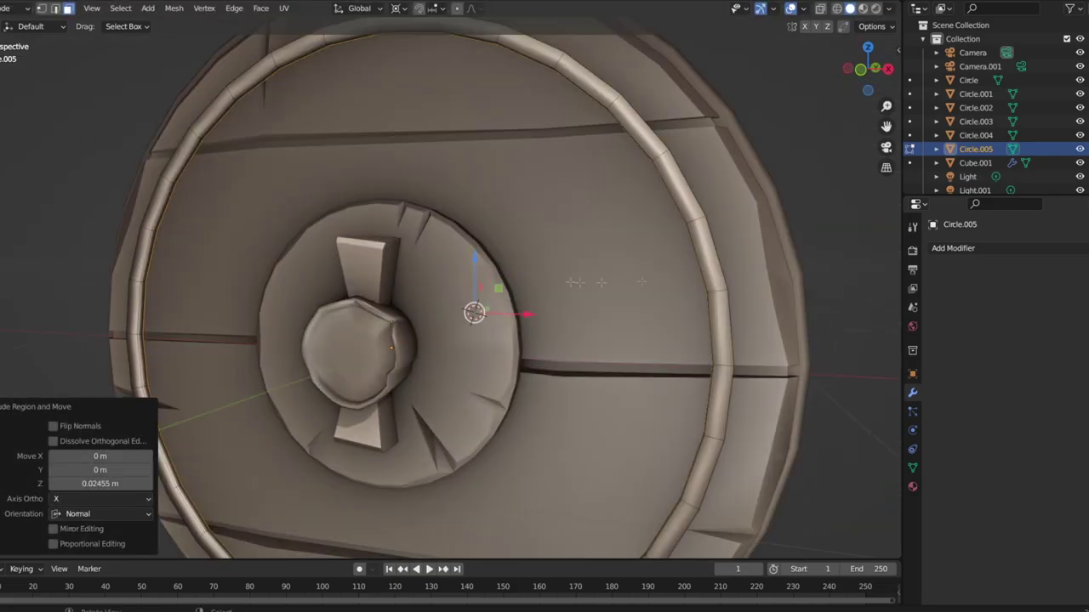
scroll(425, 316, down, 3)
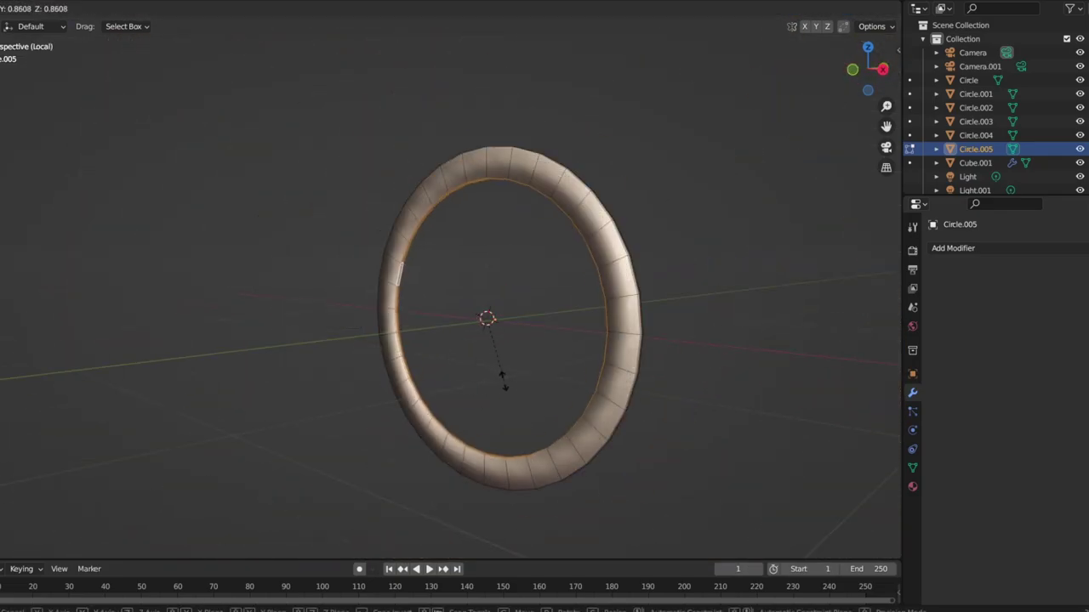
key(KP_Divide)
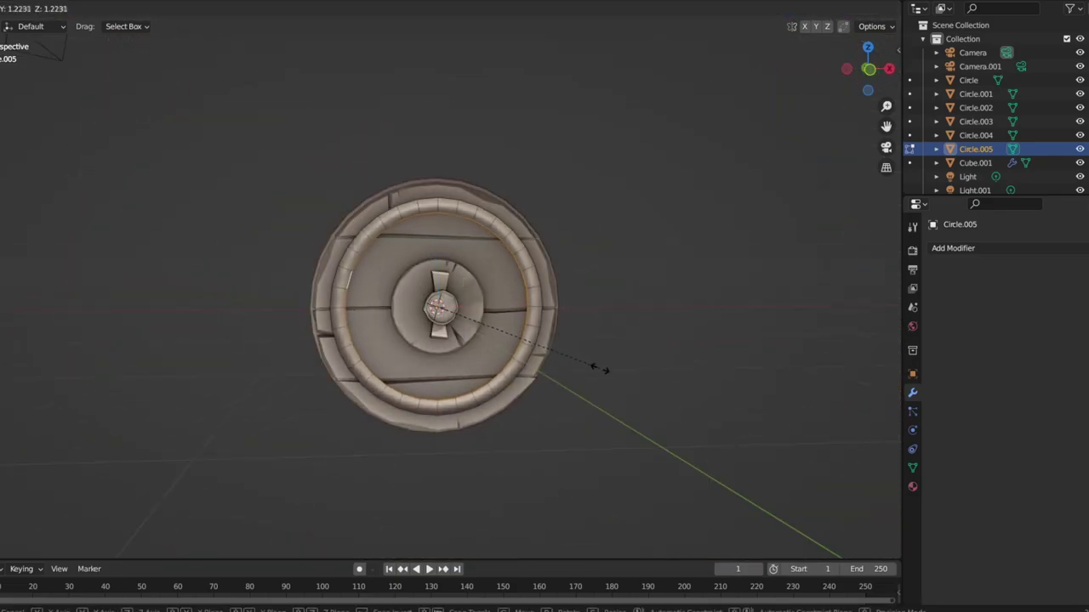
click(600, 371)
middle_drag(600, 371, 621, 379)
key(KP_Divide)
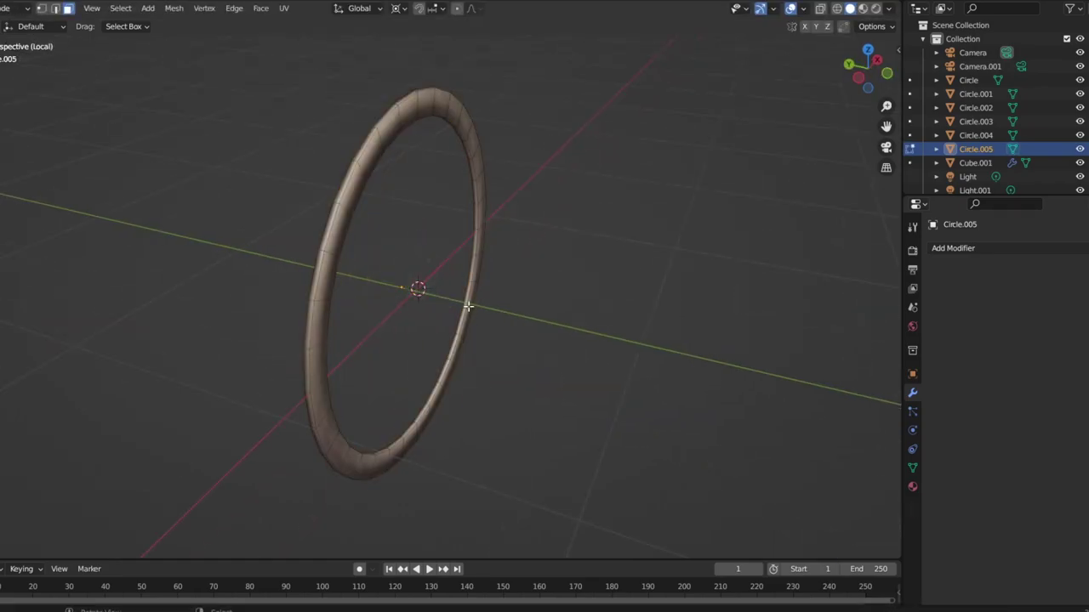
Add a loop cut around the ring and scale the new edge loop
key(Tab)
click(280, 174)
key(ctrl+r)
click(736, 352)
click(661, 372)
key(s)
click(598, 331)
key(Tab)
key(KP_Divide)
mouse_move(590, 329)
middle_down()
mouse_move(535, 365)
mouse_move(597, 397)
mouse_move(467, 303)
middle_up()
scroll(467, 304, up, 5)
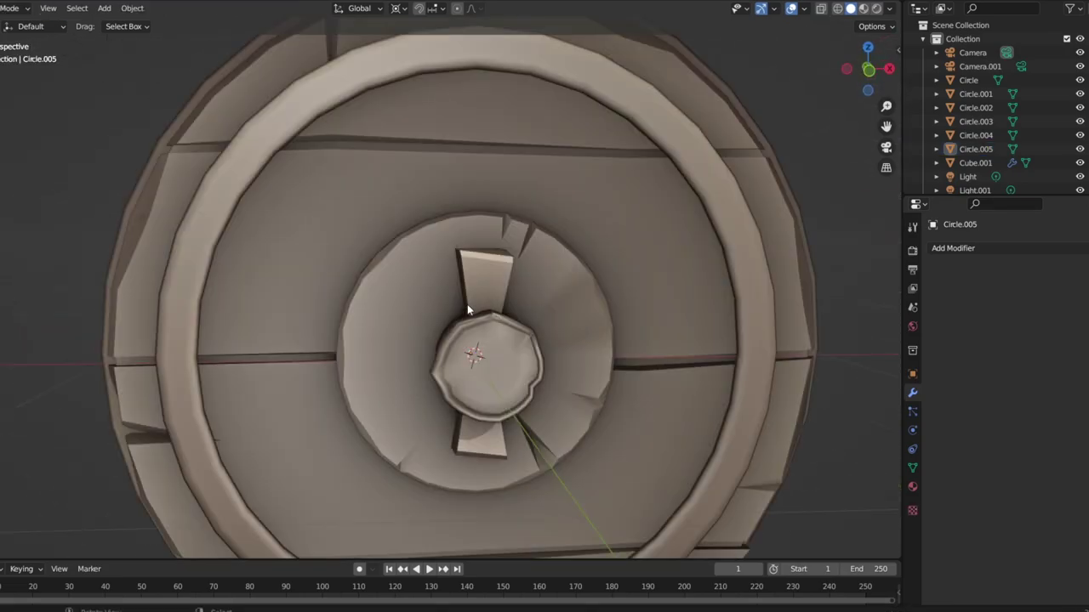
Dissolve the ring's selected edges, then reselect Circle.005 in Object Mode
key(Tab)
key(KP_Divide)
mouse_move(262, 192)
middle_down()
mouse_move(167, 125)
mouse_move(478, 277)
middle_up()
key(x)
click(467, 348)
key(Tab)
mouse_move(467, 348)
middle_down()
mouse_move(603, 388)
mouse_move(704, 324)
mouse_move(450, 355)
mouse_move(576, 386)
middle_up()
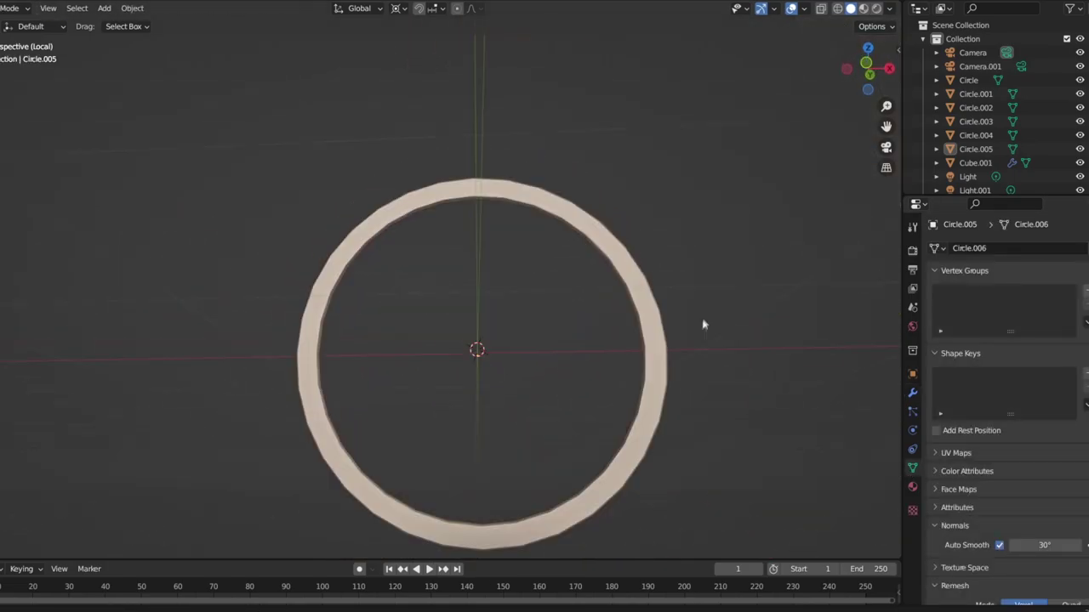
key(Tab)
key(Tab)
key(KP_Divide)
click(472, 319)
Add a Mirror modifier to Circle.005 with the axle Circle.003 as mirror object, and apply it
click(913, 392)
click(953, 248)
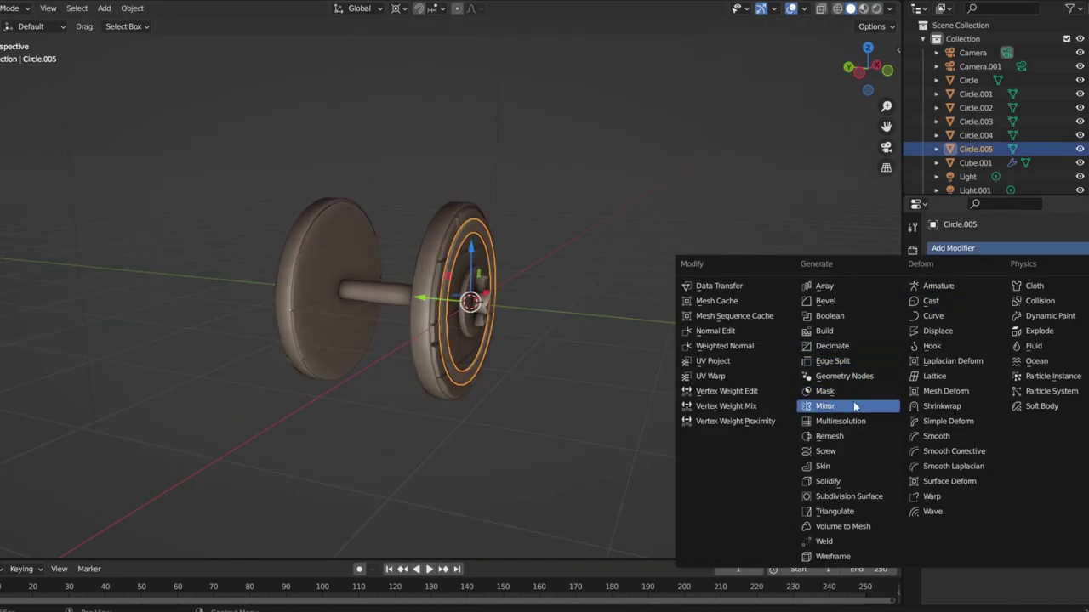
click(855, 407)
middle_drag(855, 406, 755, 352)
click(1074, 340)
click(438, 315)
mouse_move(439, 314)
middle_down()
mouse_move(443, 323)
mouse_move(435, 316)
middle_up()
key(ctrl+z)
key(ctrl+z)
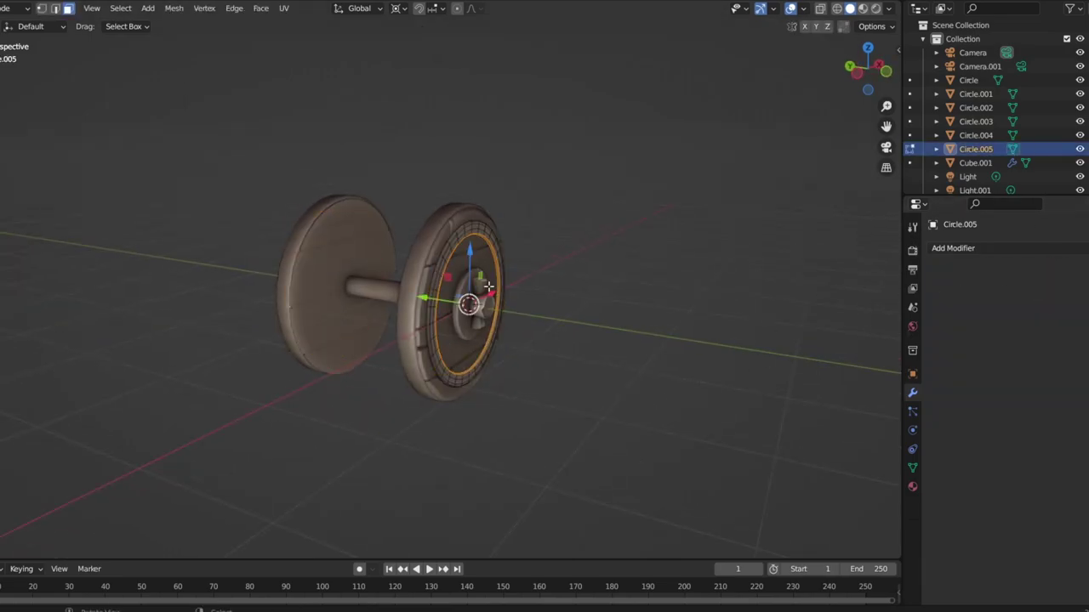
key(ctrl+z)
Adjust the mirrored ring geometry on the far side and reselect Circle.005
middle_drag(190, 181, 423, 287)
key(g)
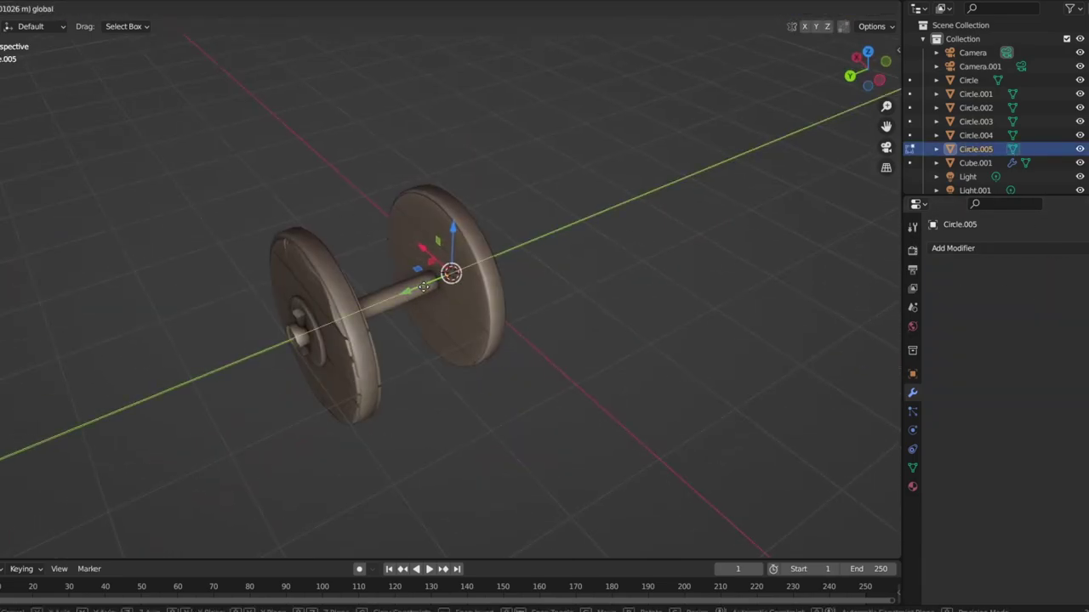
scroll(389, 448, up, 5)
scroll(467, 394, down, 4)
scroll(406, 401, down, 2)
click(348, 319)
middle_drag(437, 385, 411, 388)
Snap the 3D cursor to the selection and set Circle.005's origin to the 3D cursor
key(shift+s)
key(Tab)
key(Tab)
click(195, 8)
click(306, 70)
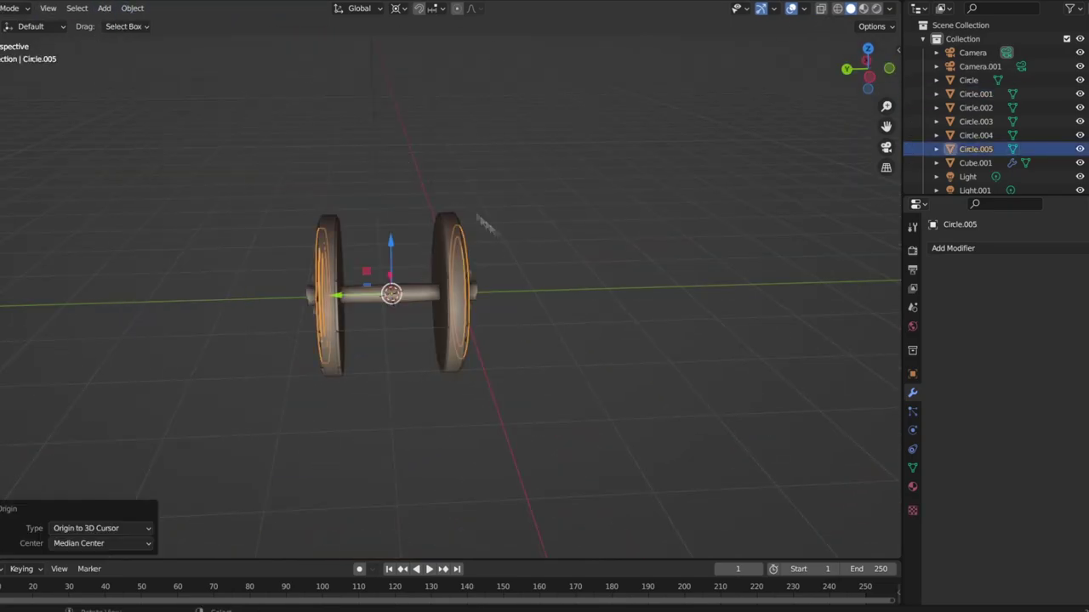
scroll(442, 357, up, 2)
middle_drag(442, 357, 521, 375)
key(KP_3)
key(Tab)
key(KP_1)
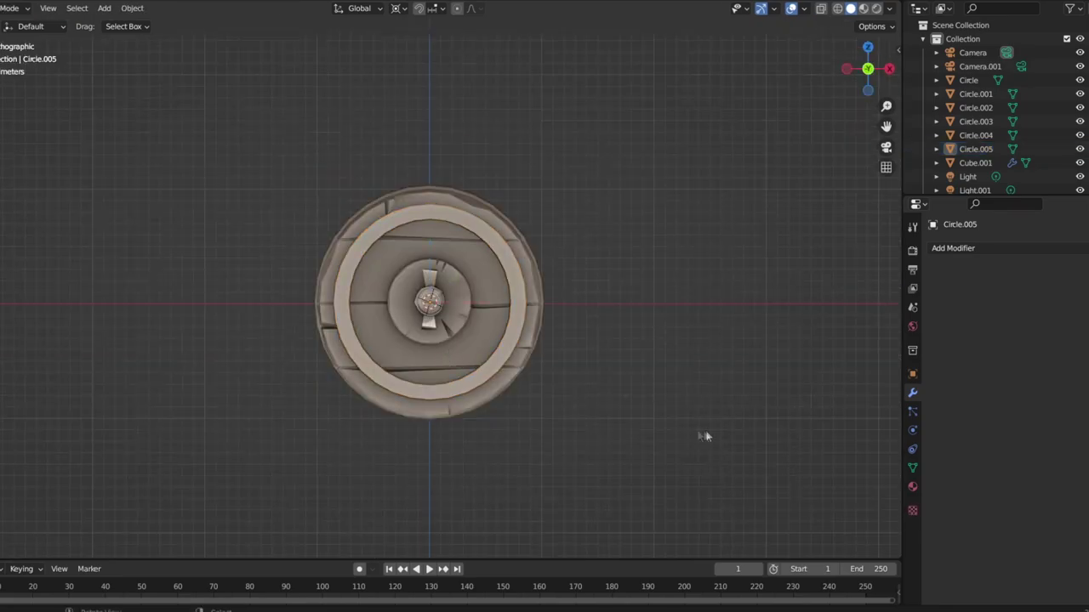
Add a small mesh circle, move it along Y to the rim, and snap the cursor to it
scroll(705, 438, up, 2)
key(shift+a)
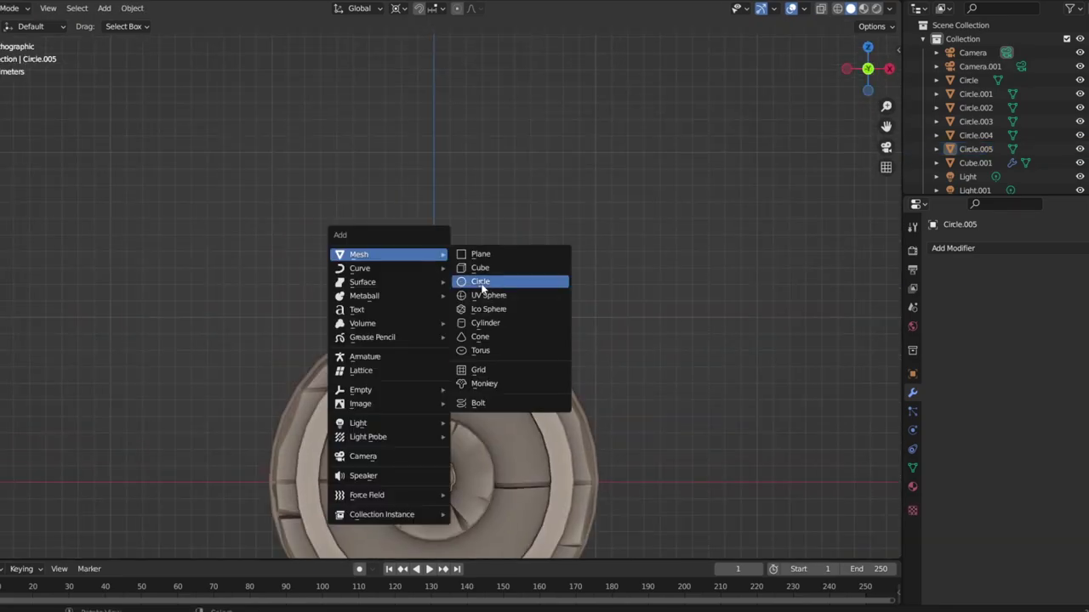
click(481, 282)
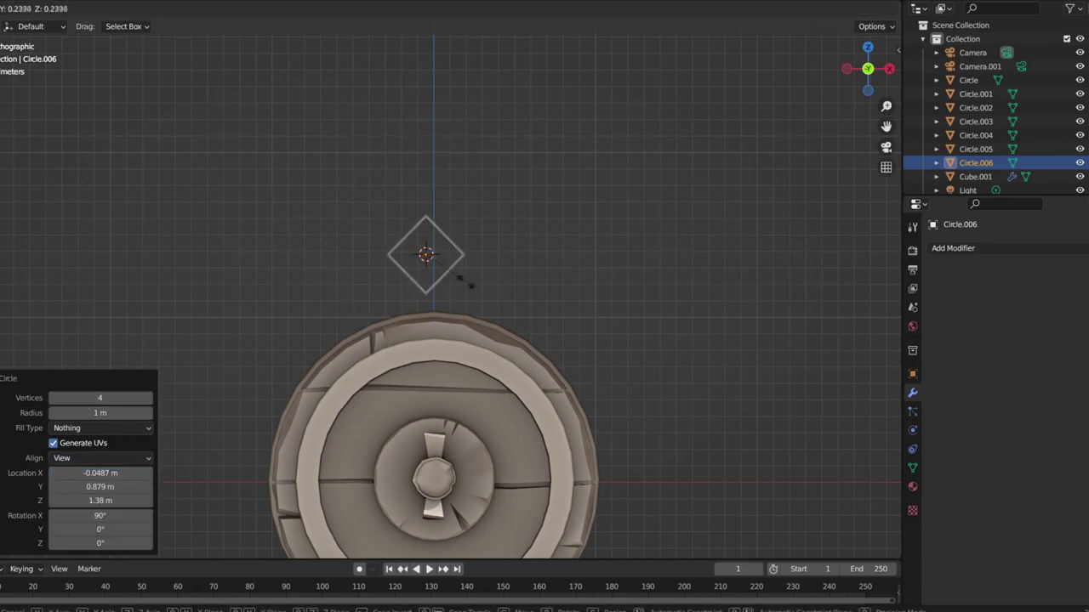
key(Tab)
key(s)
click(440, 279)
middle_drag(440, 279, 476, 255)
key(g)
key(y)
click(399, 370)
key(shift+s)
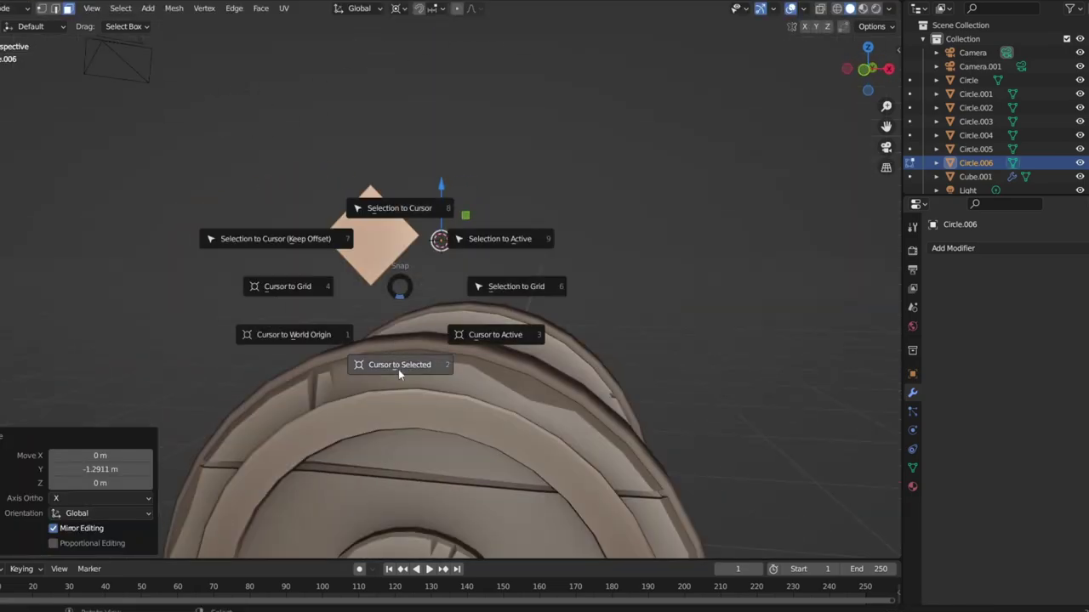
click(399, 365)
middle_drag(399, 364, 292, 307)
Extrude the circle into a thick stud and lower it along Z onto the rim
key(e)
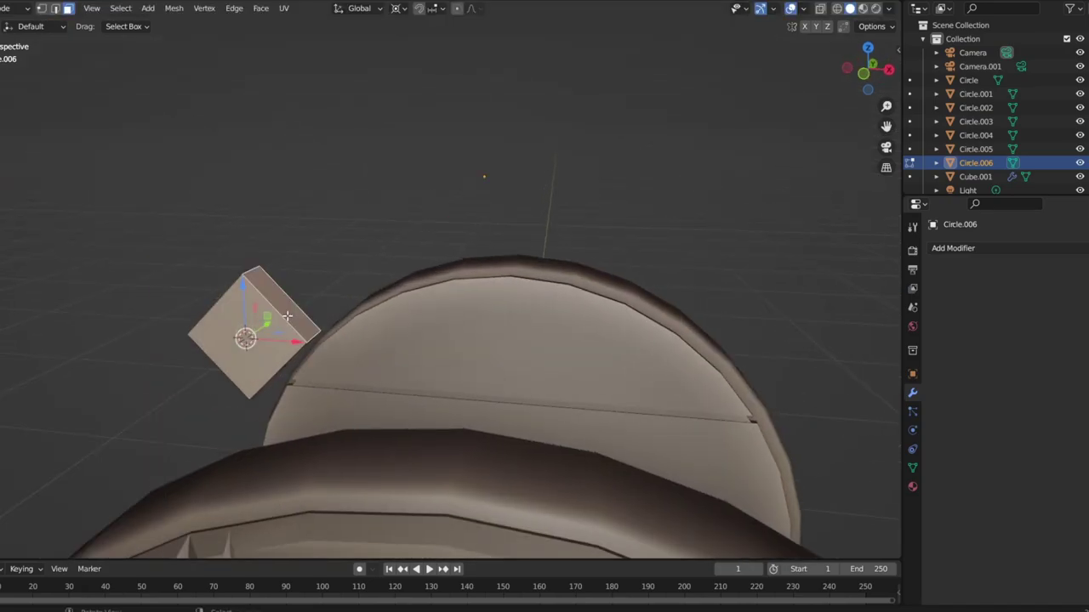
click(374, 299)
key(Tab)
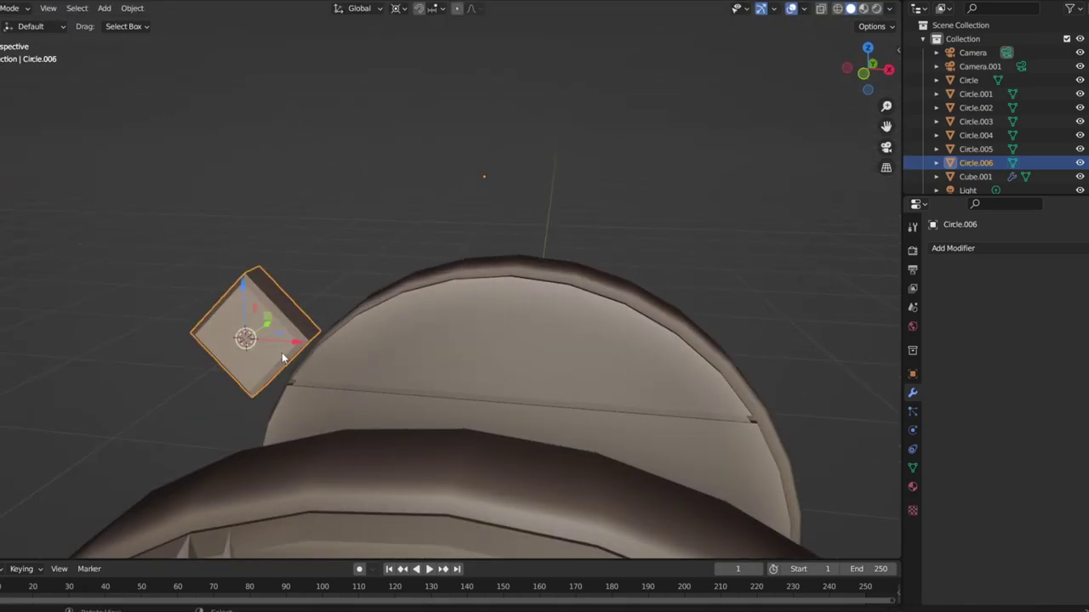
key(KP_1)
key(g)
key(z)
click(501, 269)
middle_drag(529, 429, 442, 375)
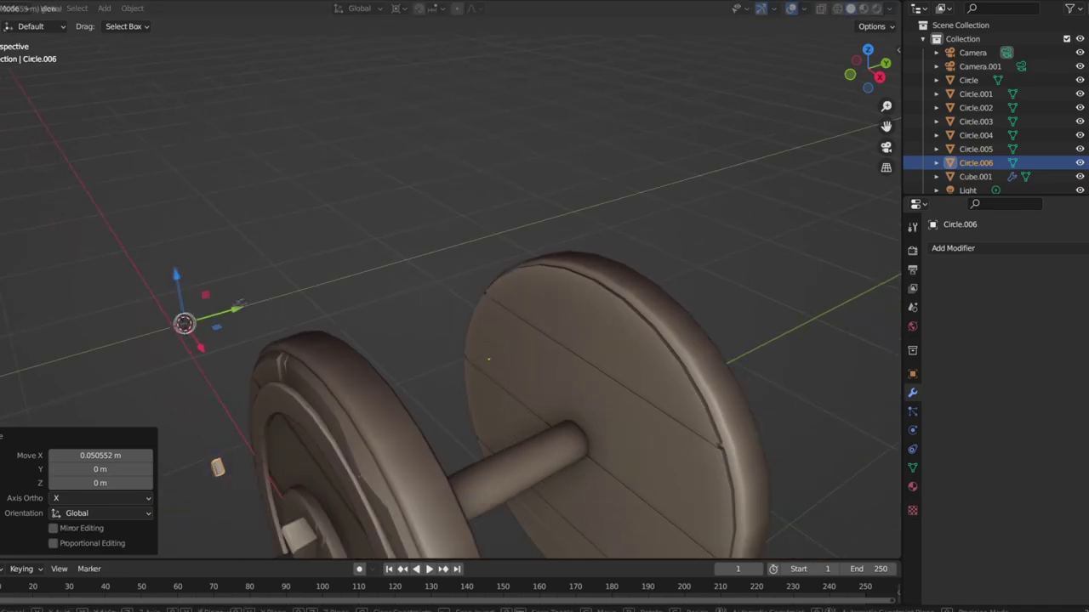
key(KP_Decimal)
mouse_move(318, 479)
middle_down()
mouse_move(346, 484)
mouse_move(647, 163)
mouse_move(426, 286)
middle_up()
key(KP_1)
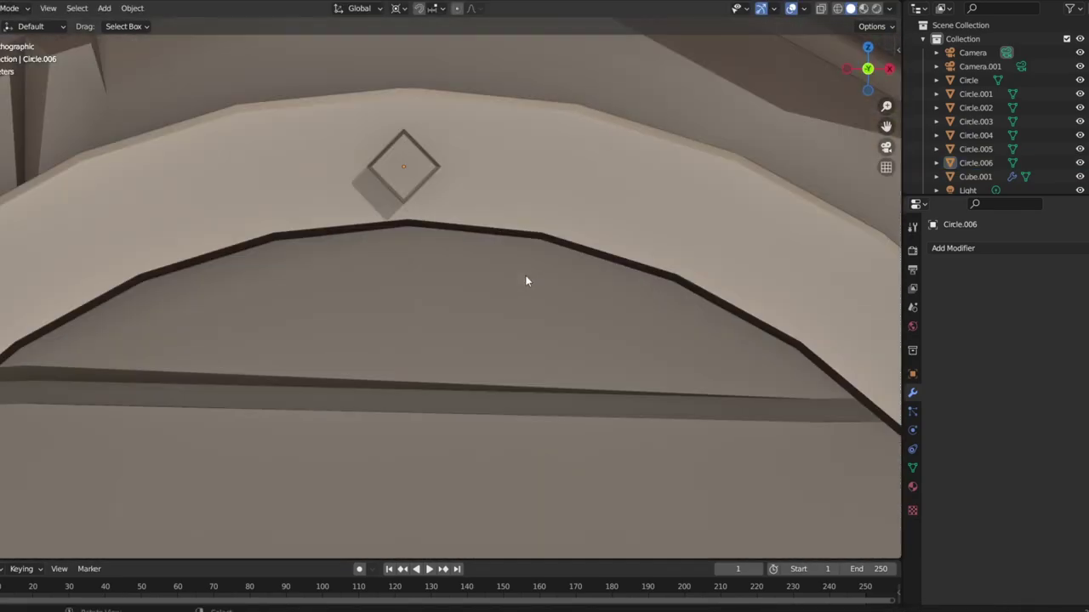
scroll(528, 280, down, 5)
Duplicate the top stud and slide the copy along Z to the ring's bottom
click(441, 163)
key(shift+d)
right_click(441, 162)
key(g)
key(z)
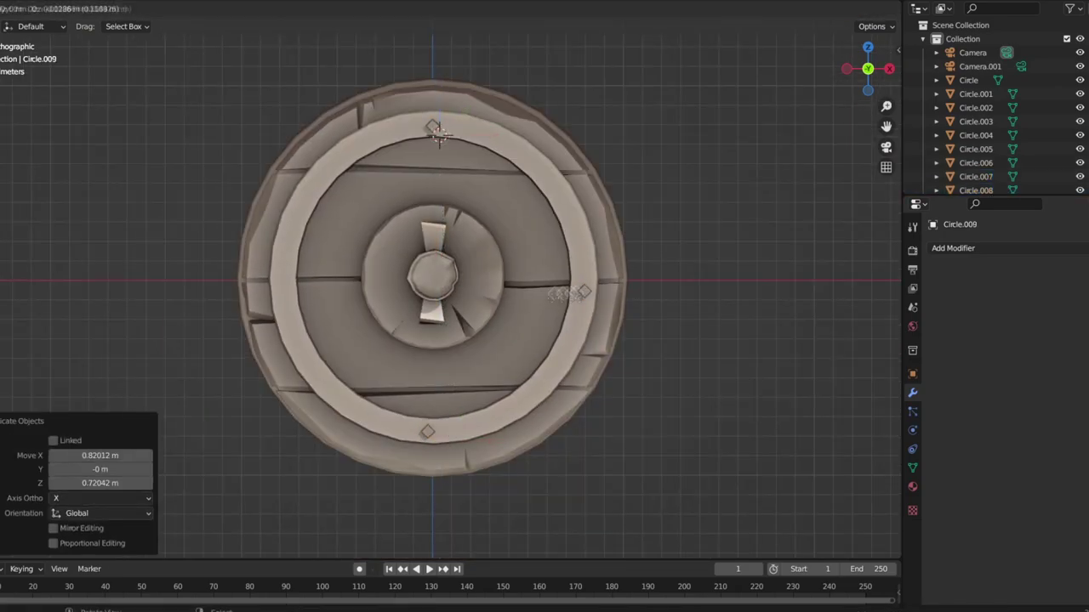
middle_drag(424, 385, 575, 407)
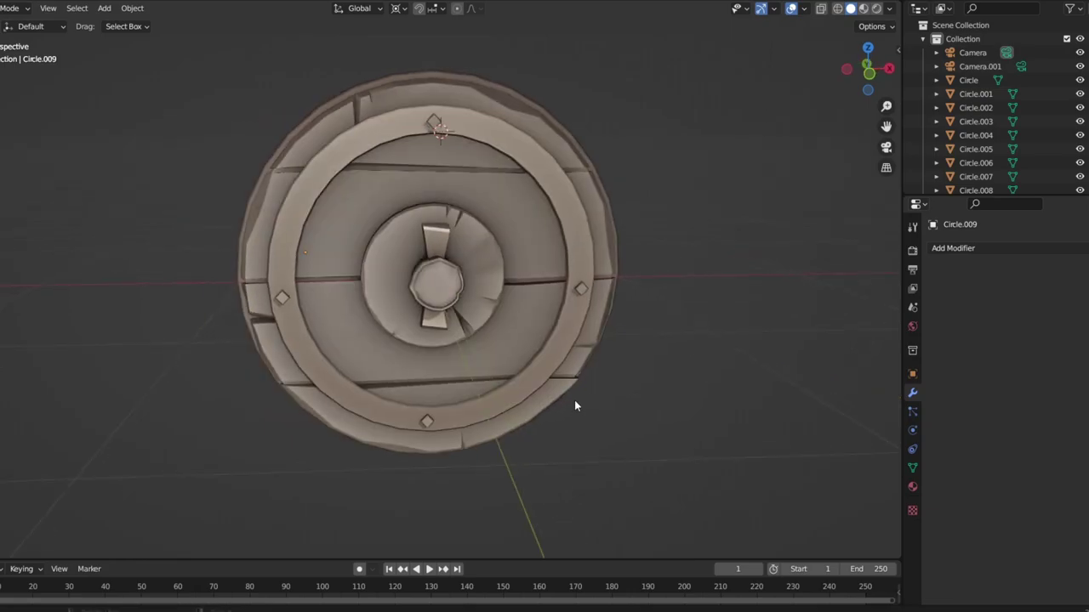
Snap the pivot to a stud and duplicate more studs around the rim, eight in all
click(584, 290)
key(shift+s)
click(564, 357)
key(shift+s)
click(601, 369)
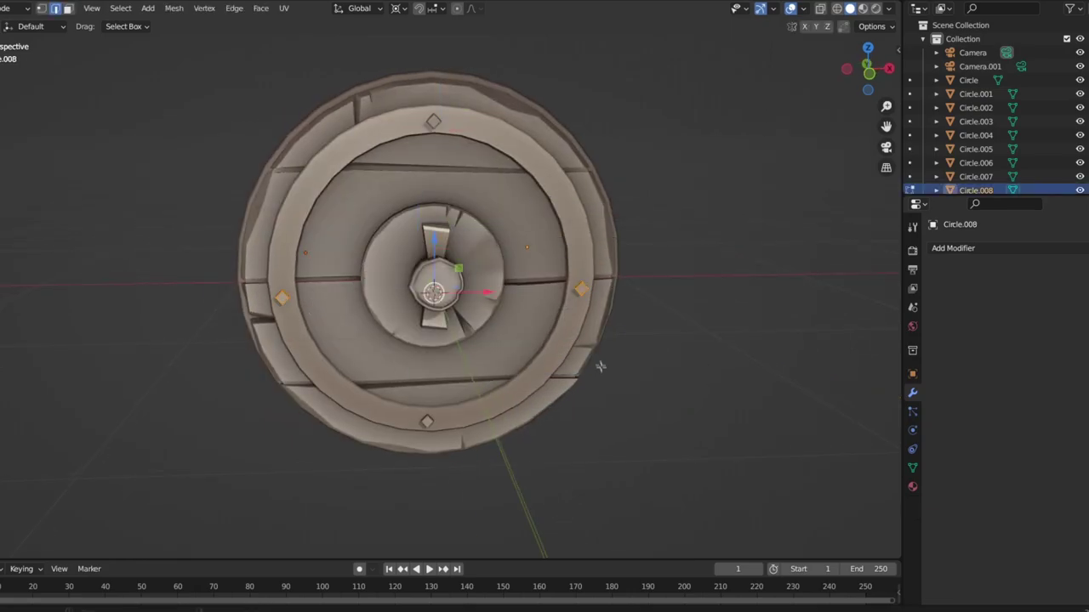
key(Tab)
shift+click(582, 298)
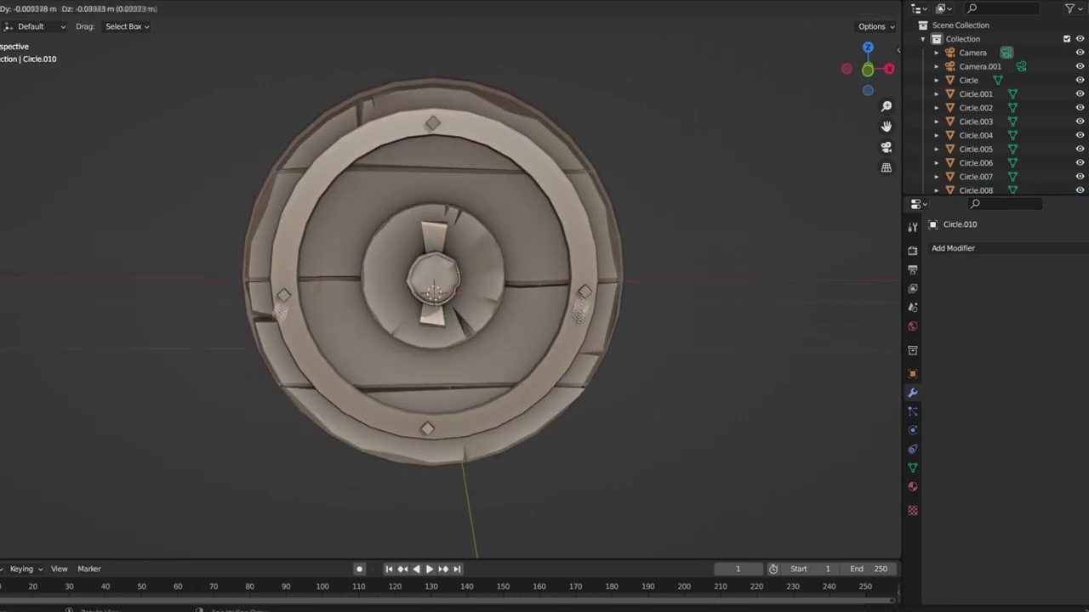
click(527, 396)
key(shift+d)
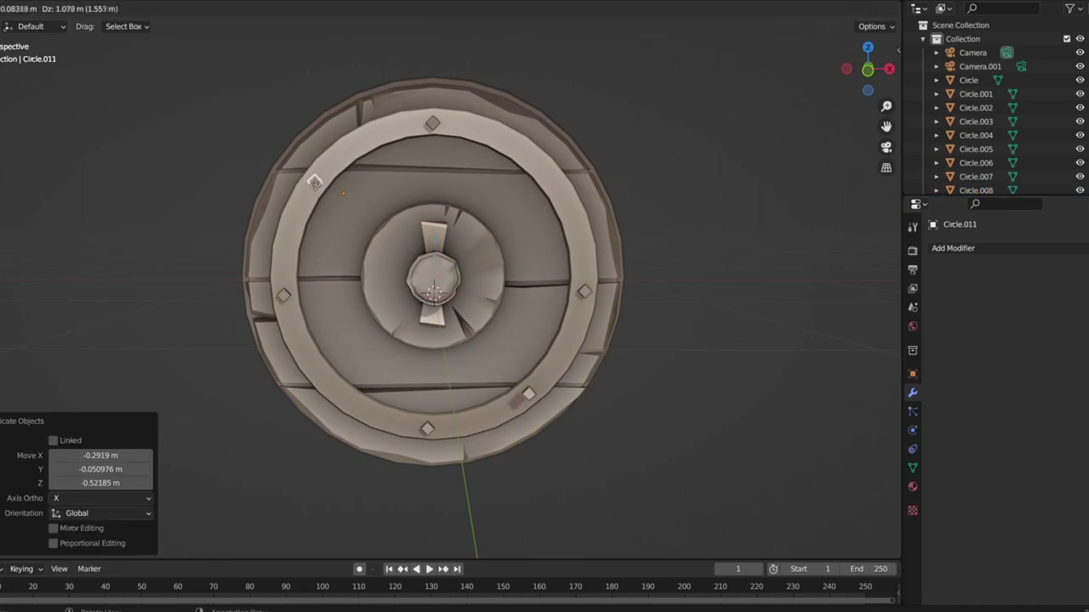
middle_drag(520, 159, 455, 286)
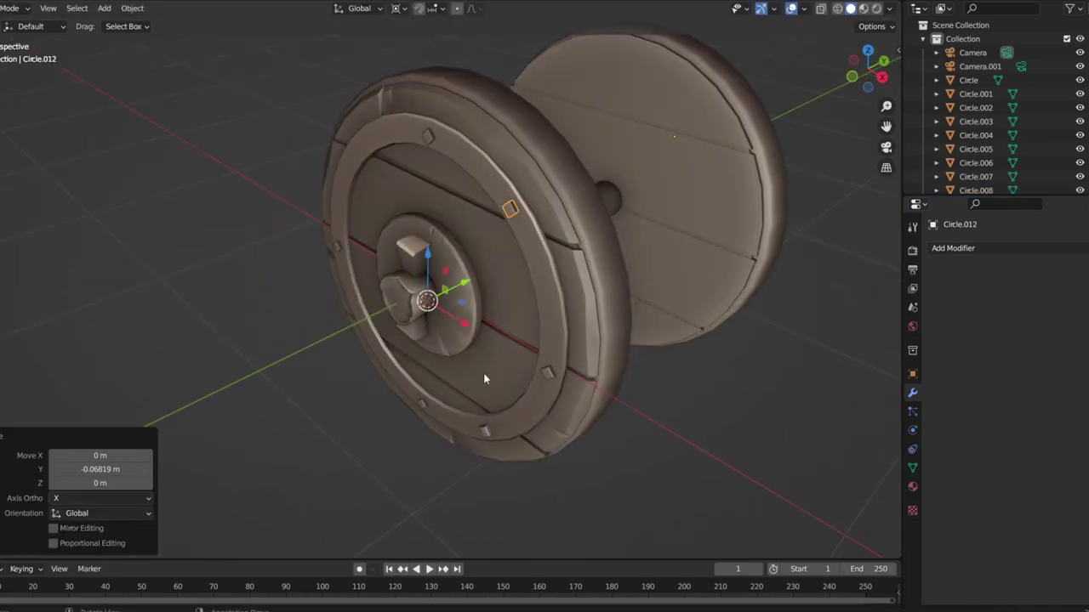
key(KP_1)
key(shift+d)
middle_drag(314, 120, 658, 275)
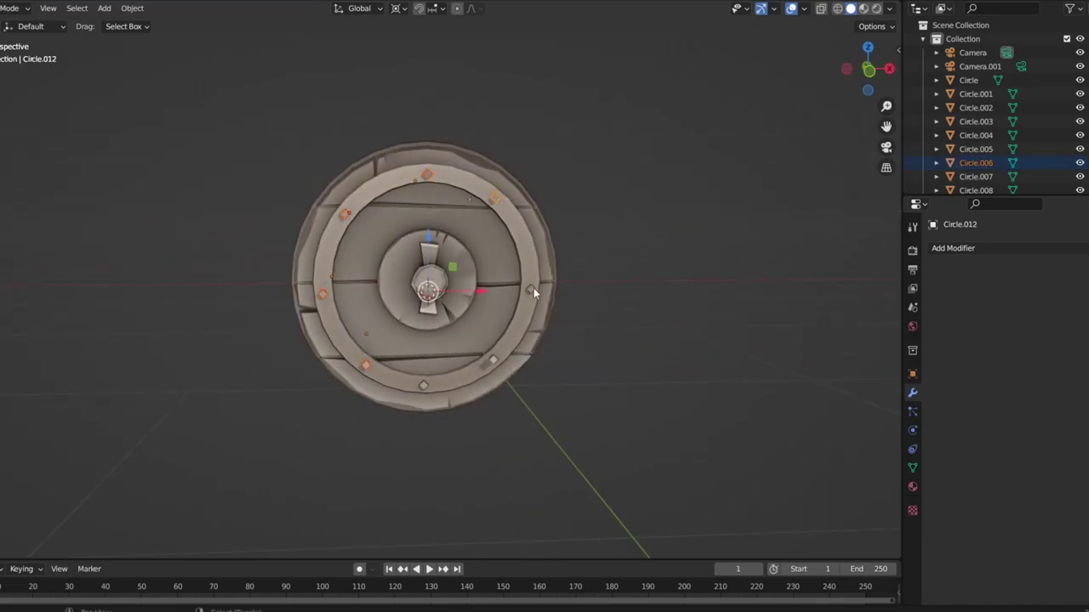
Join the stud pieces into one object and push them slightly onto the wheel face
key(ctrl+j)
key(Tab)
middle_drag(729, 377, 362, 111)
drag(373, 279, 375, 282)
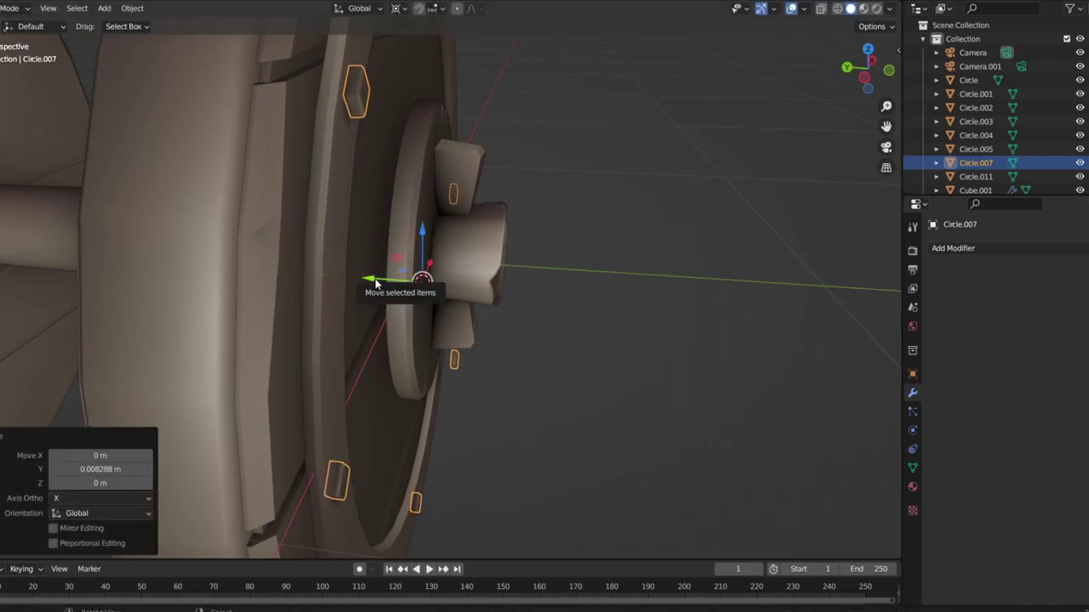
key(Tab)
click(378, 279)
mouse_move(379, 279)
middle_down()
mouse_move(479, 338)
mouse_move(462, 450)
middle_up()
Delete the stray linked stud piece in Edit Mode, then select the joined studs object
key(l)
key(g)
key(y)
right_click(498, 313)
key(l)
key(g)
key(y)
right_click(498, 314)
key(g)
key(y)
right_click(497, 314)
key(x)
click(501, 314)
mouse_move(501, 314)
middle_down()
mouse_move(489, 312)
mouse_move(736, 295)
middle_up()
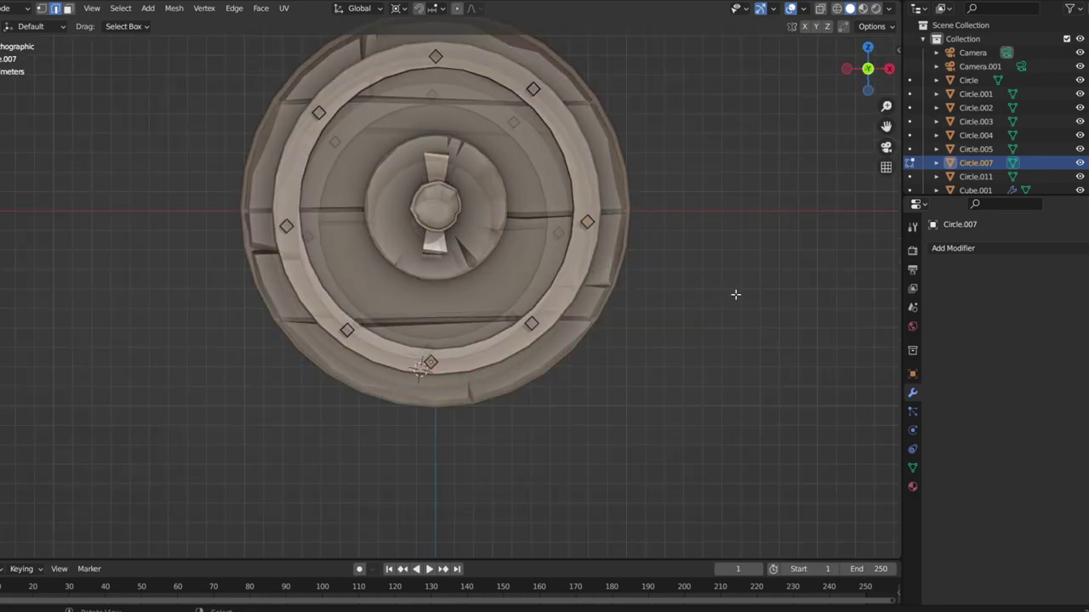
scroll(735, 294, down, 3)
key(Tab)
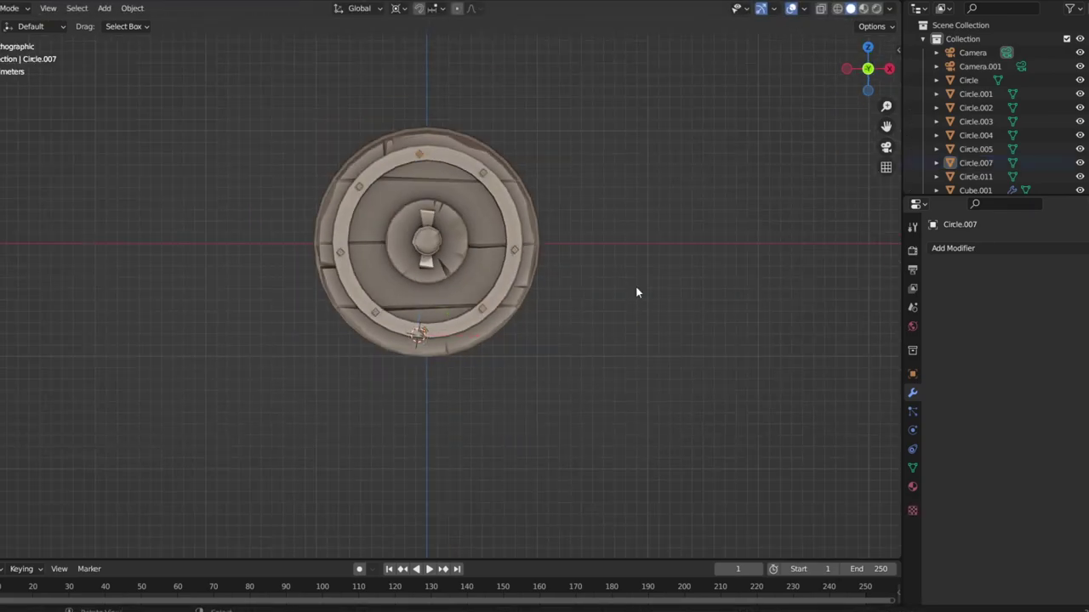
middle_drag(636, 292, 546, 316)
click(976, 162)
Add a Mirror modifier to the studs Circle.007 and set its axis to Y
click(953, 247)
click(845, 407)
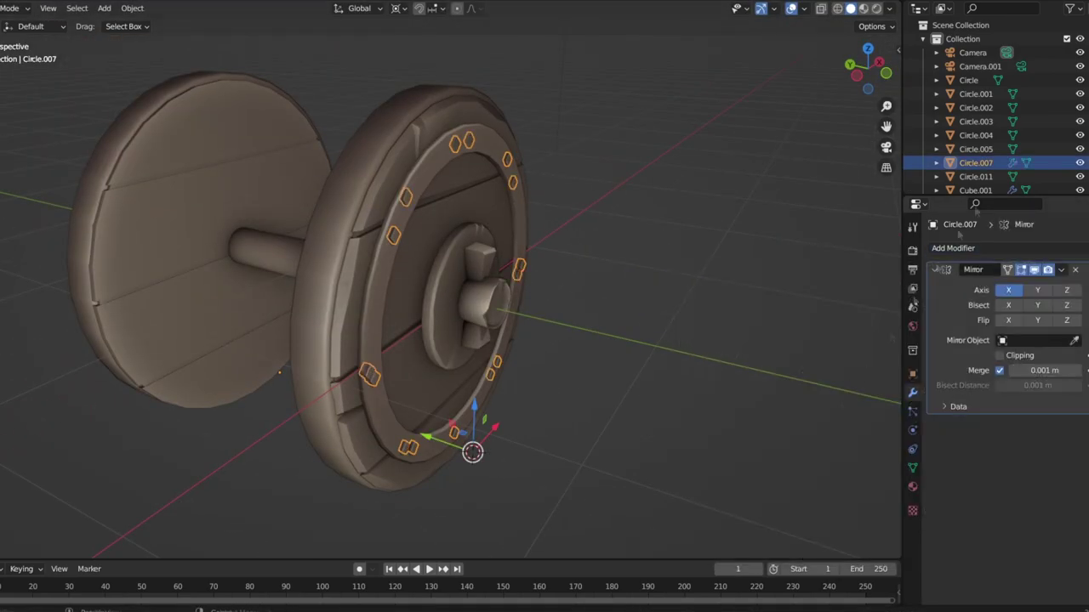
click(1021, 290)
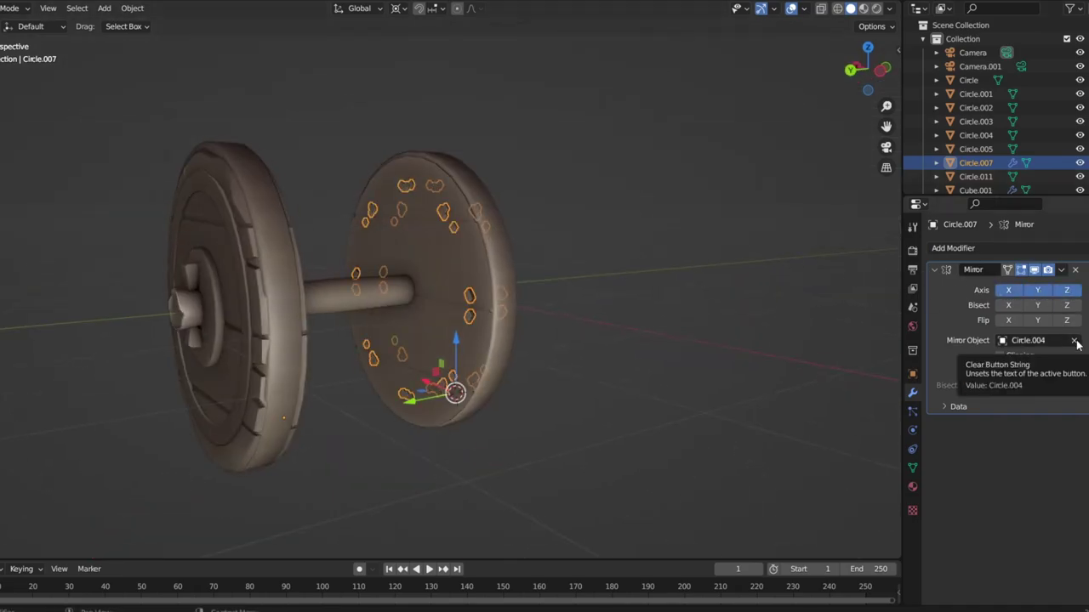
middle_drag(766, 324, 627, 301)
Snap the pivot point onto the axle rod Circle.003 and enter Edit Mode
click(419, 296)
click(376, 294)
key(shift+s)
click(426, 339)
key(Tab)
key(Tab)
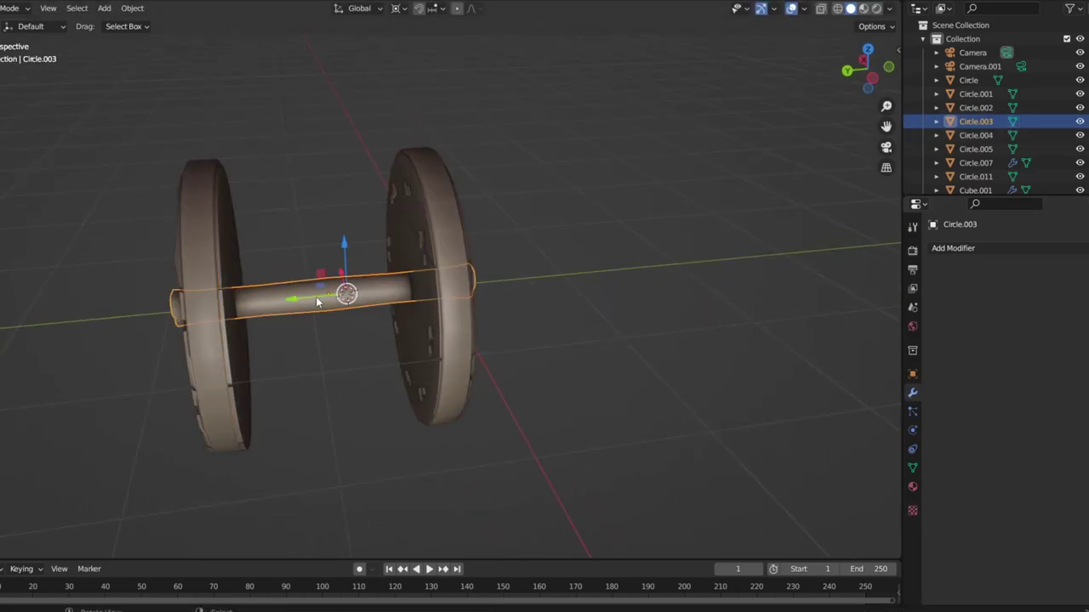
Check the mirrored studs by selecting the studs, axle rod and rims, then deselect all
middle_drag(323, 360, 366, 340)
click(976, 162)
mouse_move(327, 271)
middle_down()
mouse_move(443, 342)
mouse_move(331, 344)
mouse_move(367, 326)
mouse_move(309, 348)
mouse_move(400, 355)
mouse_move(436, 341)
middle_up()
click(374, 293)
click(401, 252)
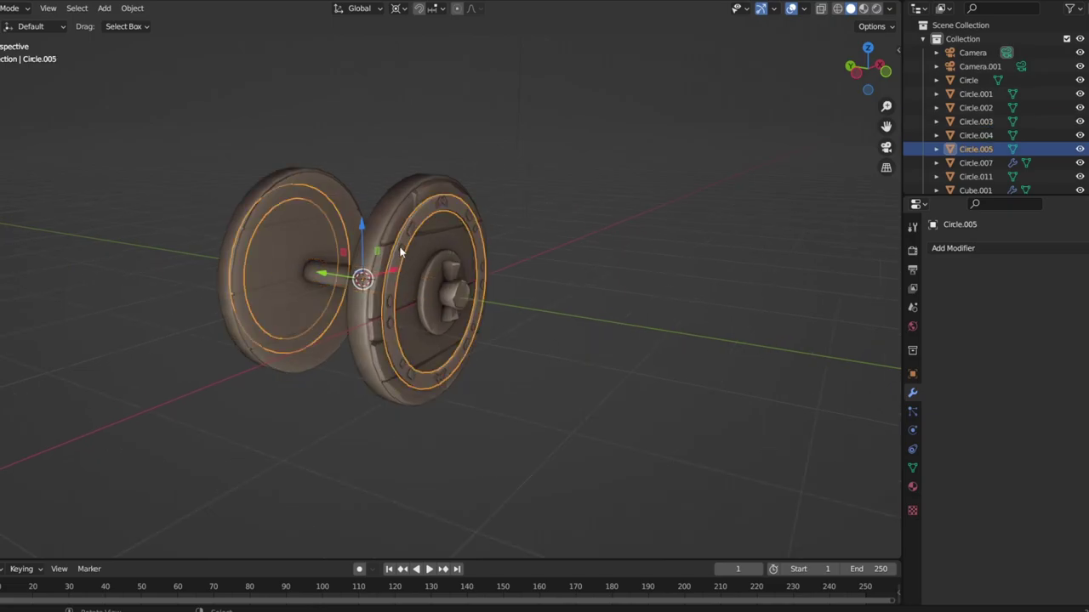
click(401, 252)
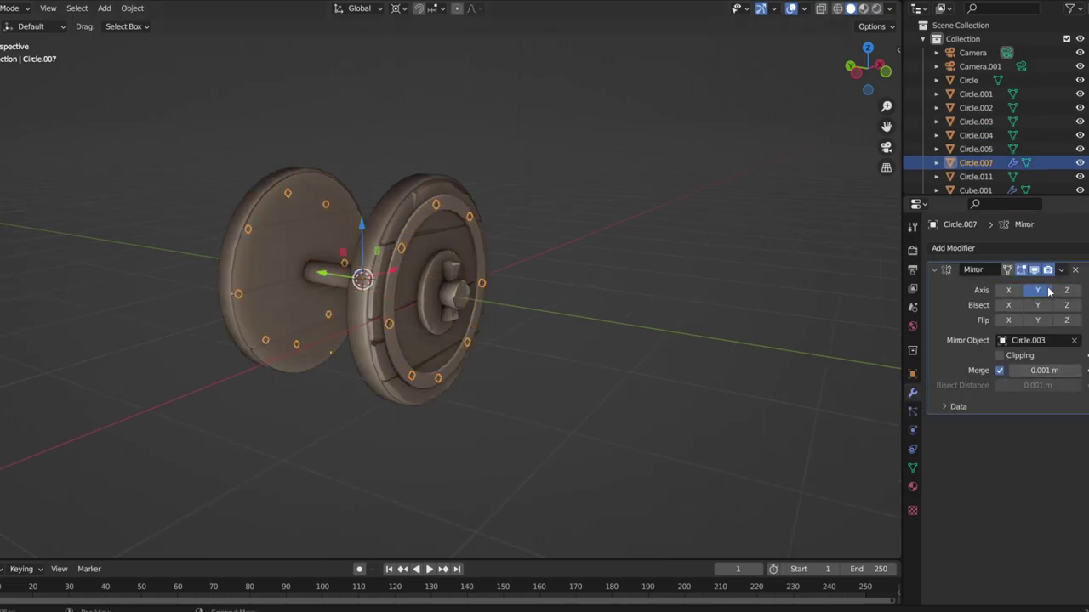
key(alt+a)
middle_drag(712, 376, 606, 400)
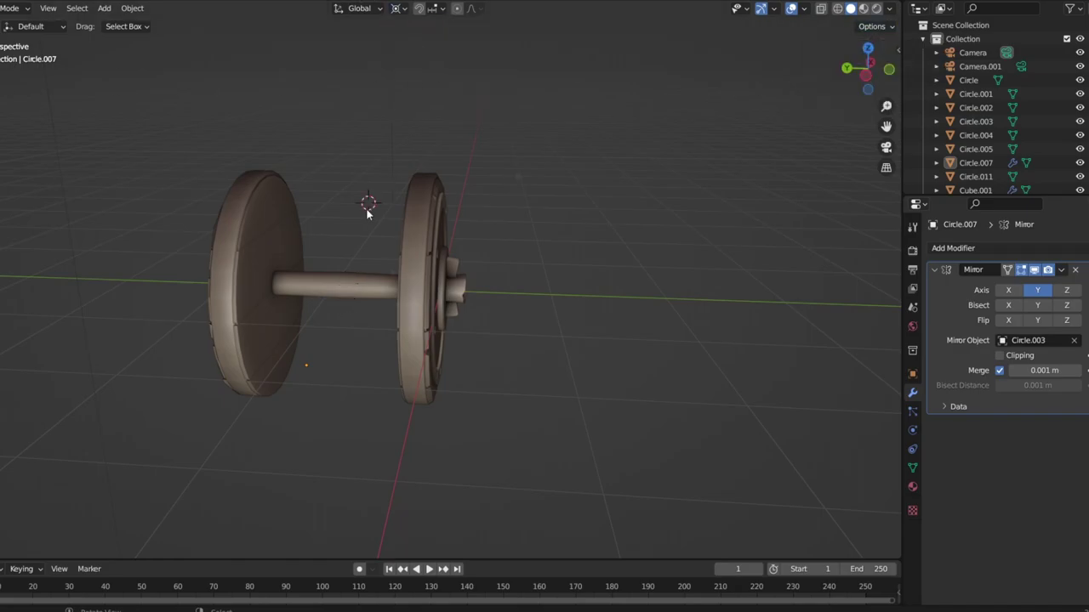
Nudge the axle rod slightly along Y, adjusting it in Edit Mode
click(358, 272)
drag(347, 272, 363, 271)
key(KP_Decimal)
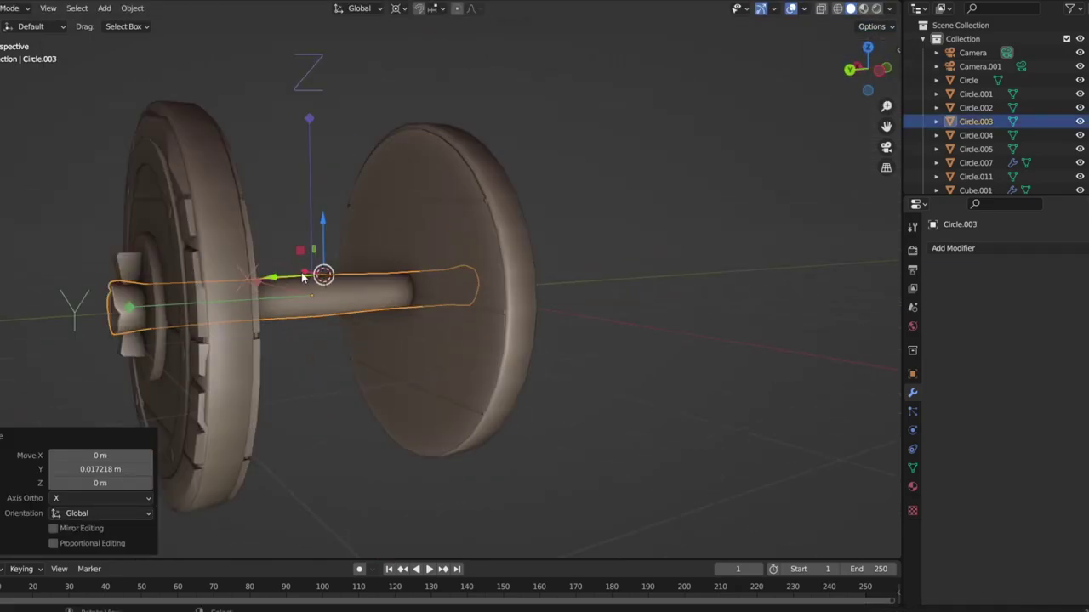
key(alt+a)
mouse_move(302, 272)
middle_down()
mouse_move(435, 259)
mouse_move(323, 289)
mouse_move(655, 221)
mouse_move(294, 255)
middle_up()
click(281, 278)
key(Tab)
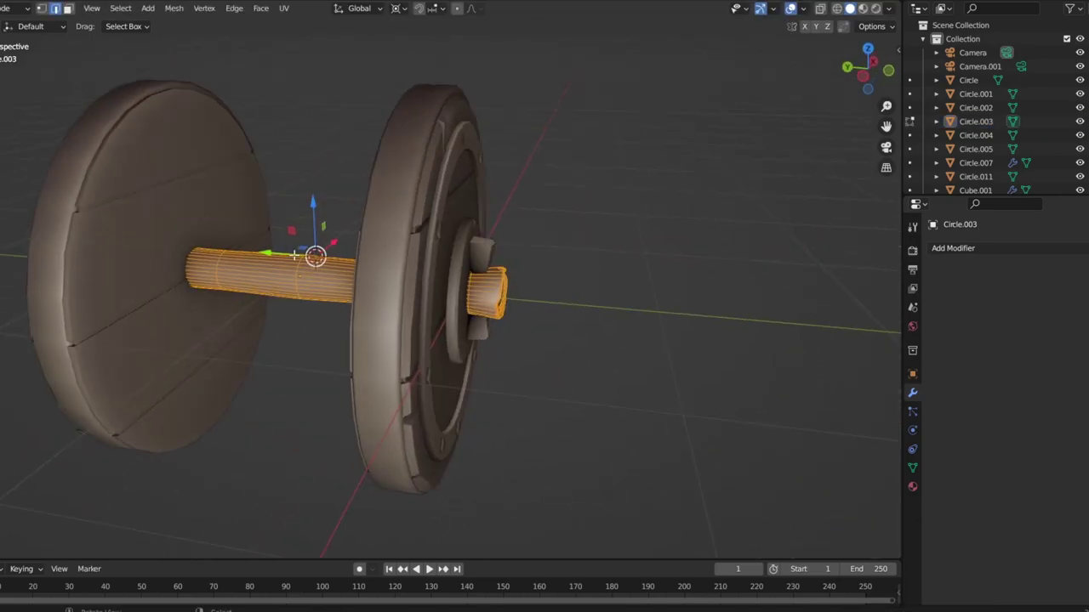
drag(293, 256, 295, 257)
mouse_move(295, 256)
middle_down()
mouse_move(293, 290)
mouse_move(392, 259)
mouse_move(312, 240)
mouse_move(425, 212)
middle_up()
key(Tab)
Shift the studded wheel Circle.007 by -0.024157 m along Y
click(298, 239)
click(297, 239)
click(303, 236)
scroll(426, 211, down, 5)
scroll(434, 145, up, 5)
mouse_move(586, 230)
middle_down()
mouse_move(434, 145)
mouse_move(323, 234)
mouse_move(537, 234)
mouse_move(533, 353)
middle_up()
key(g)
key(y)
click(322, 235)
scroll(560, 241, down, 4)
scroll(475, 401, up, 3)
scroll(475, 402, down, 3)
middle_drag(476, 402, 497, 356)
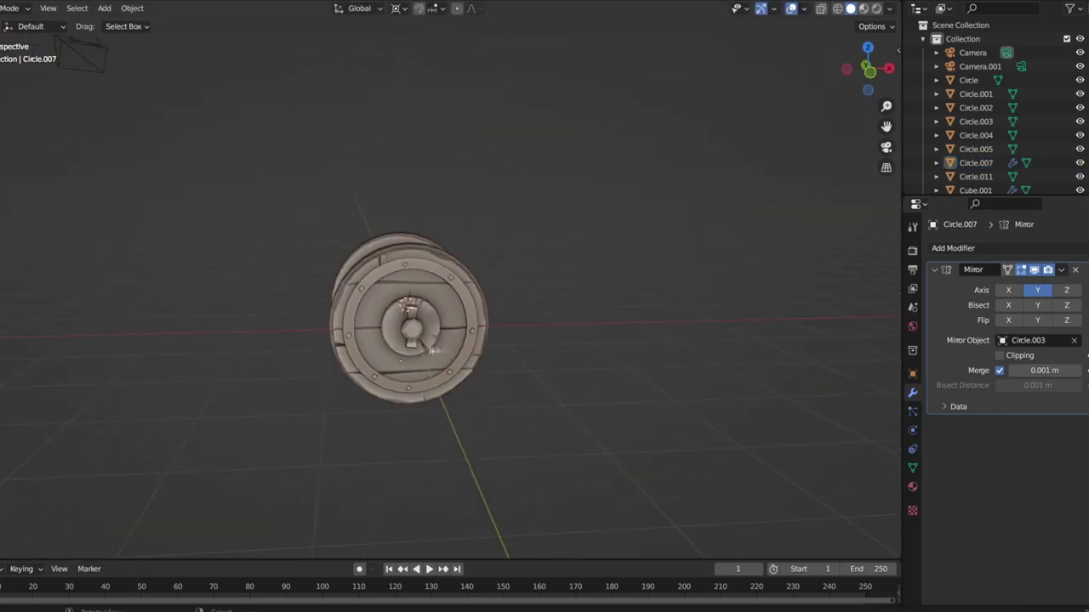
key(KP_7)
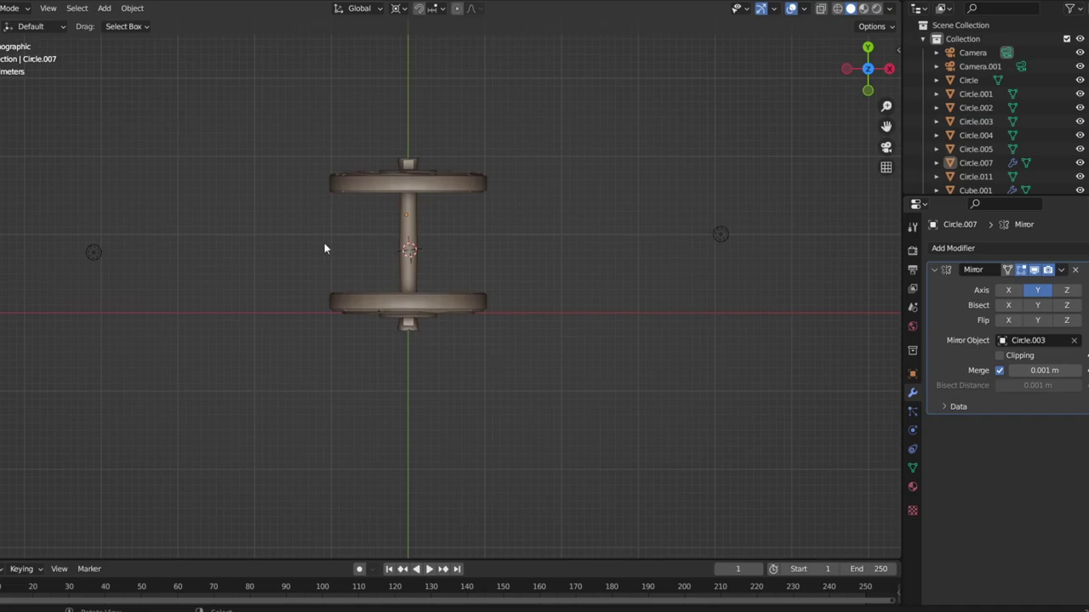
Duplicate the whole wheelset and place the copy beside the first along X
middle_drag(324, 242, 227, 97)
drag(227, 97, 536, 450)
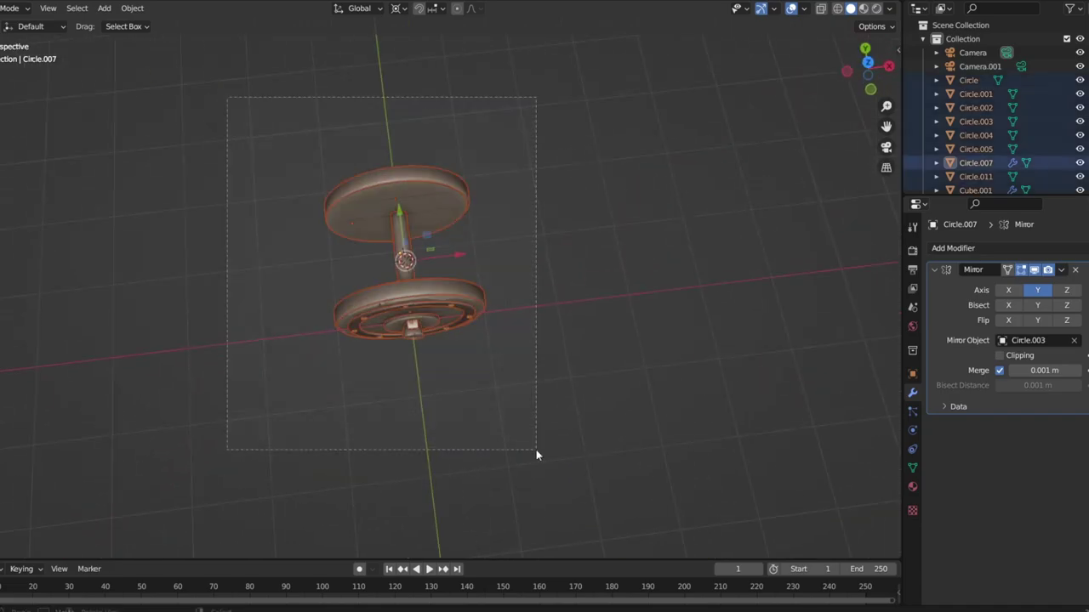
key(shift+d)
right_click(448, 254)
key(g)
key(x)
click(447, 254)
mouse_move(447, 254)
middle_down()
mouse_move(548, 375)
mouse_move(425, 391)
middle_up()
scroll(426, 391, down, 3)
middle_drag(384, 454, 440, 407)
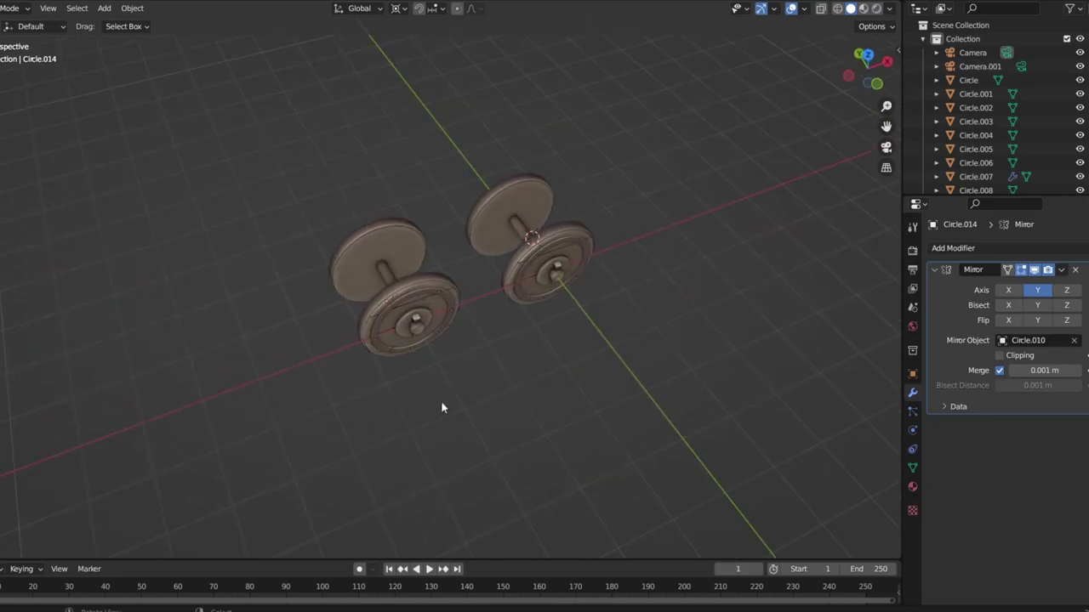
key(KP_7)
Add a cube and stretch it -1.4231 m along X into a long box body
key(shift+a)
click(479, 357)
key(g)
key(x)
click(407, 357)
mouse_move(502, 272)
middle_down()
mouse_move(507, 324)
mouse_move(354, 363)
mouse_move(400, 374)
mouse_move(439, 420)
mouse_move(638, 496)
middle_up()
key(Tab)
key(g)
key(y)
click(476, 341)
scroll(440, 420, up, 4)
drag(638, 495, 533, 440)
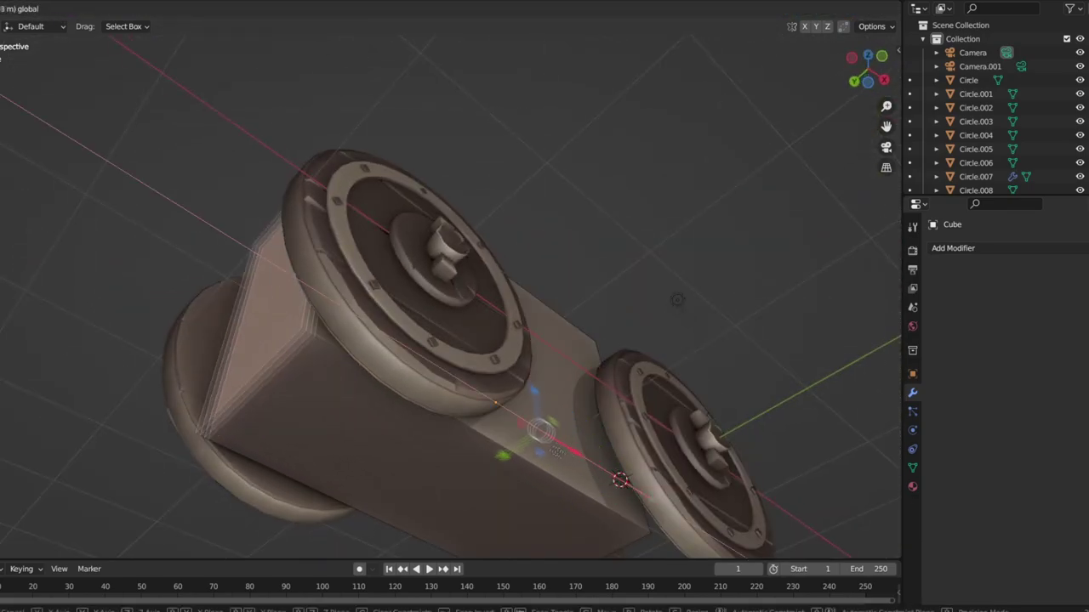
Extrude the box's bottom face downward
mouse_move(533, 440)
middle_down()
mouse_move(454, 430)
mouse_move(476, 400)
middle_up()
click(476, 399)
key(e)
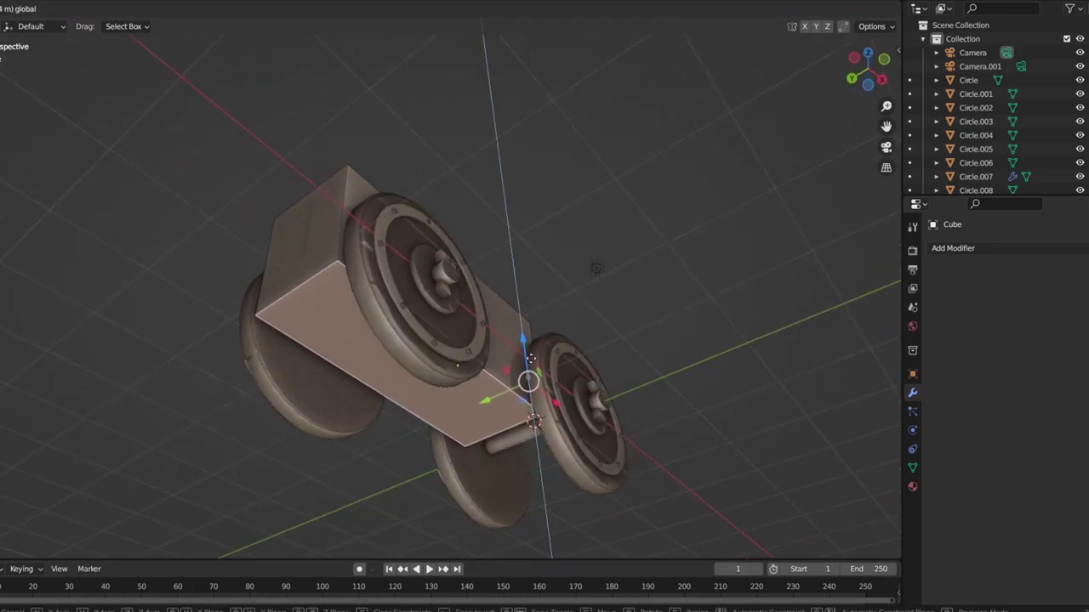
click(534, 422)
Reposition the box's end face along X and Z, then add a vertical centre loop cut
middle_drag(534, 422, 408, 511)
click(327, 315)
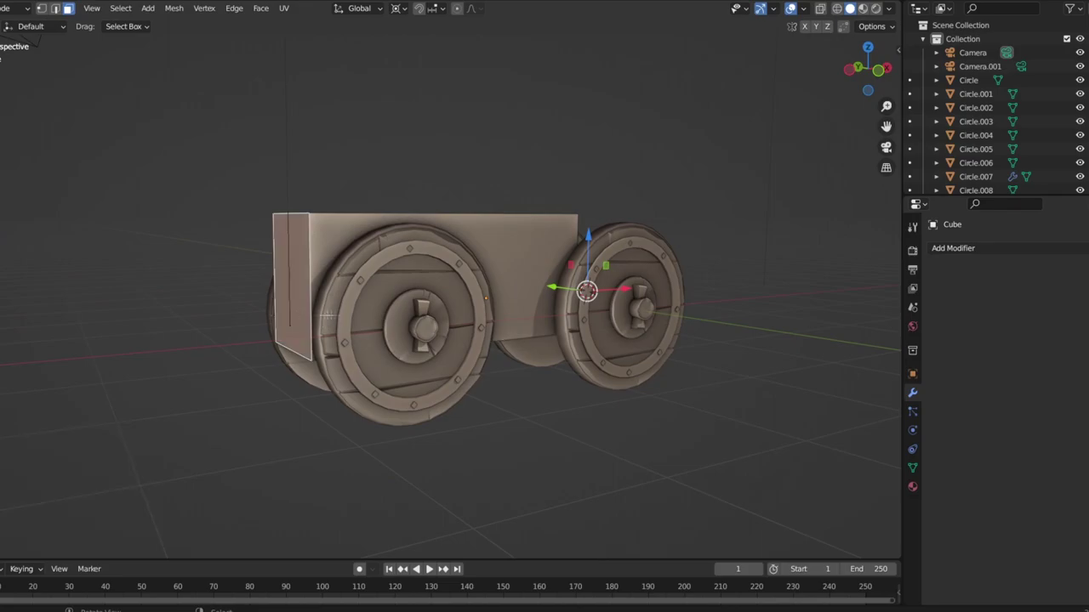
click(596, 335)
middle_drag(578, 308, 612, 357)
key(g)
key(x)
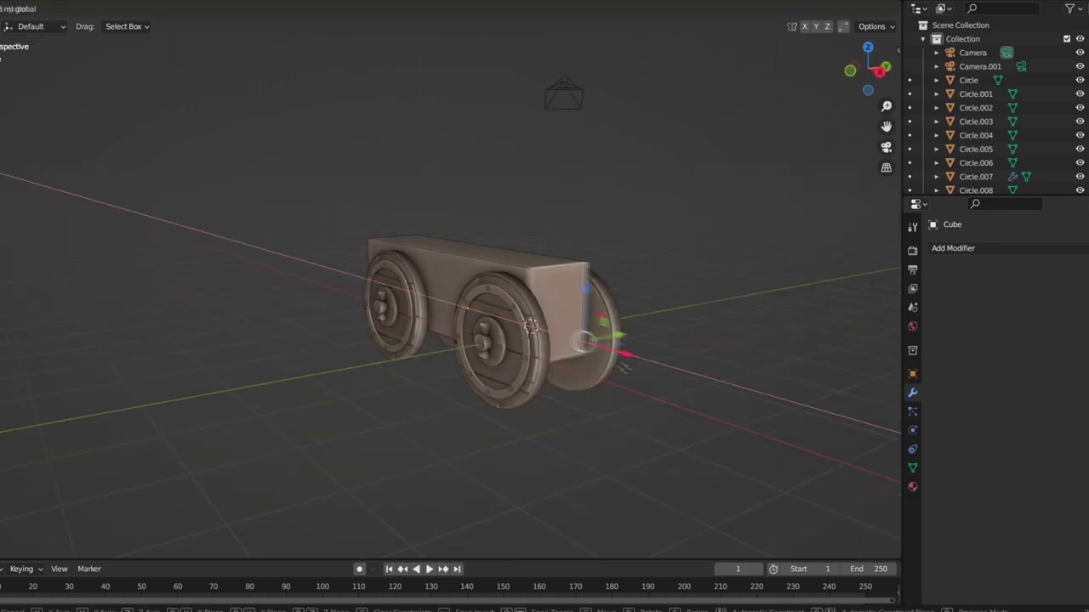
click(665, 394)
middle_drag(665, 394, 672, 255)
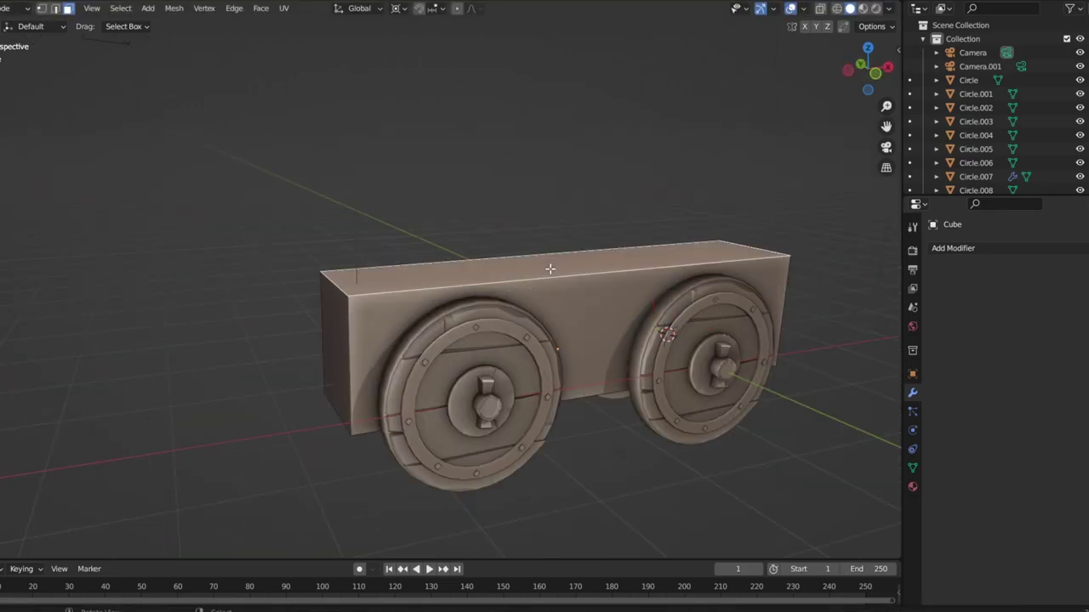
key(g)
key(z)
click(672, 253)
key(ctrl+r)
click(596, 255)
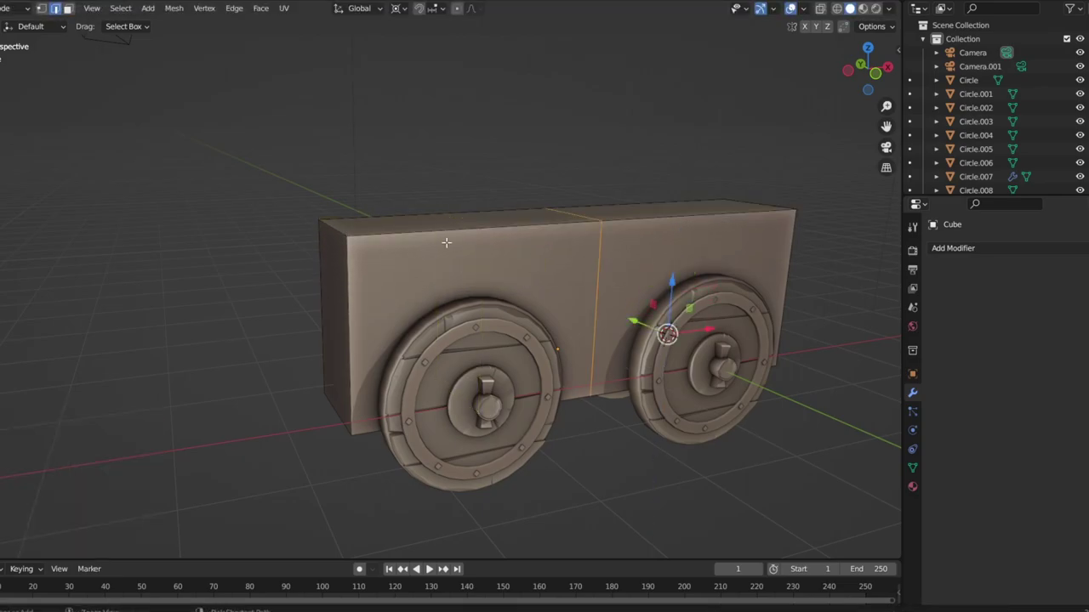
Add two centred horizontal loop cuts around the box body
click(447, 242)
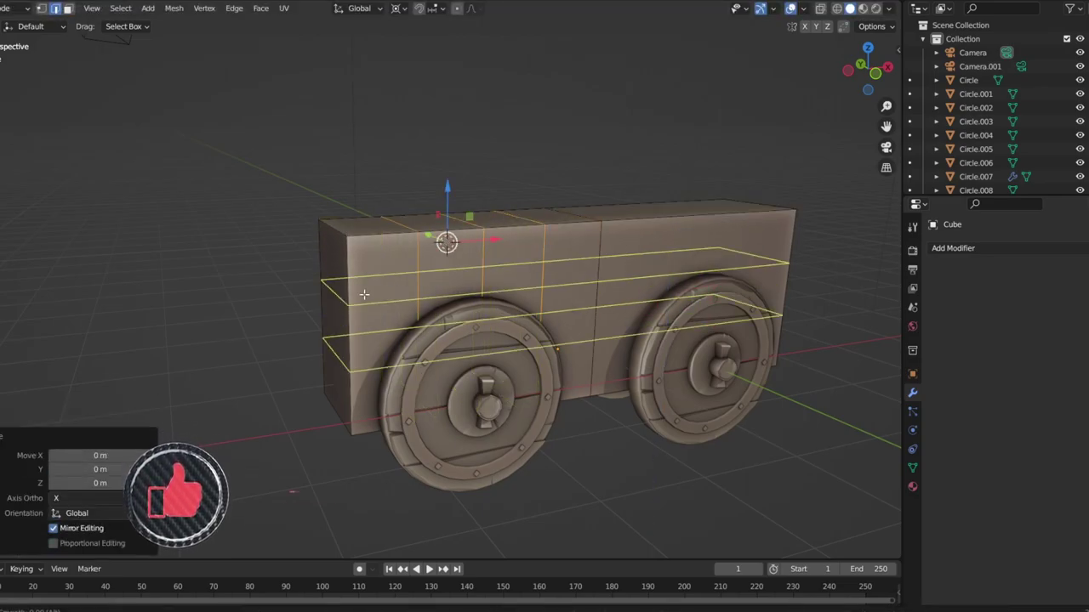
click(393, 359)
right_click(393, 359)
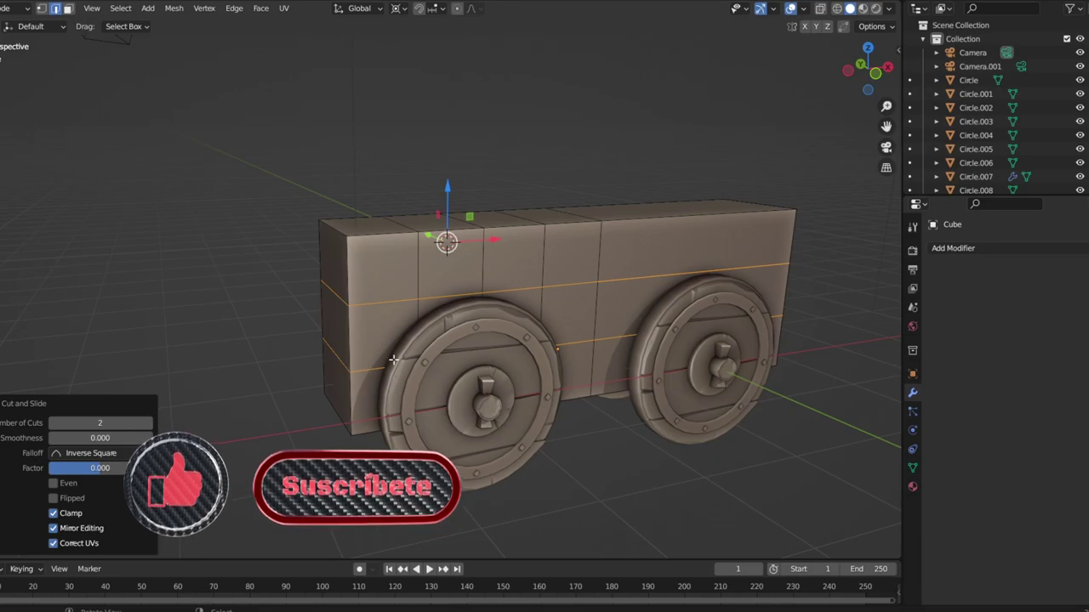
scroll(393, 359, up, 2)
Delete front faces and shift the front blocks along X into descending steps
click(393, 359)
mouse_move(482, 138)
middle_down()
mouse_move(385, 275)
mouse_move(467, 223)
mouse_move(425, 267)
mouse_move(407, 380)
middle_up()
key(x)
click(417, 301)
click(408, 380)
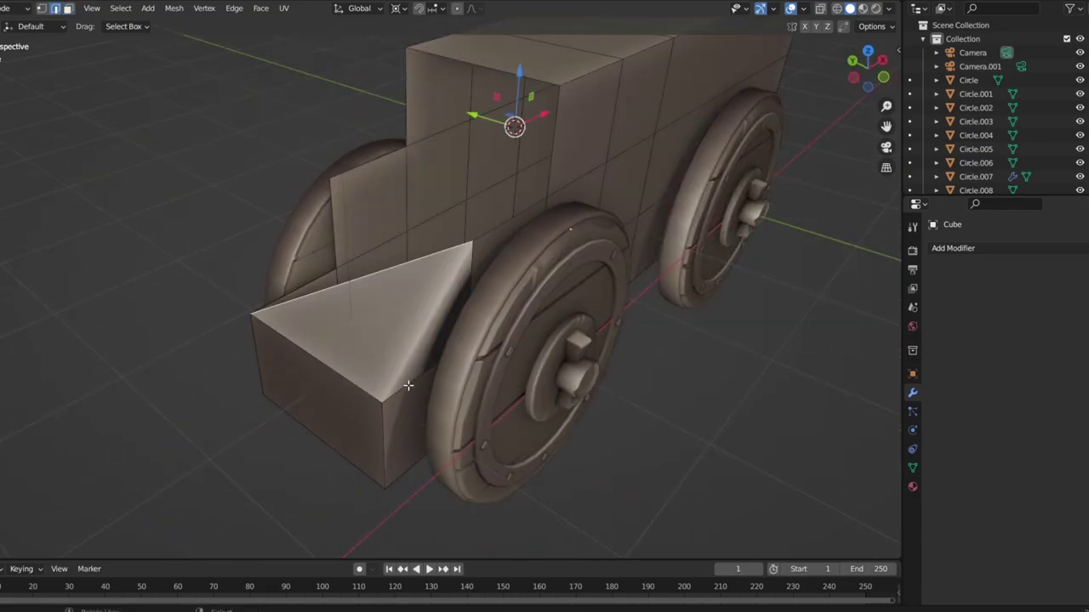
middle_drag(304, 292, 573, 271)
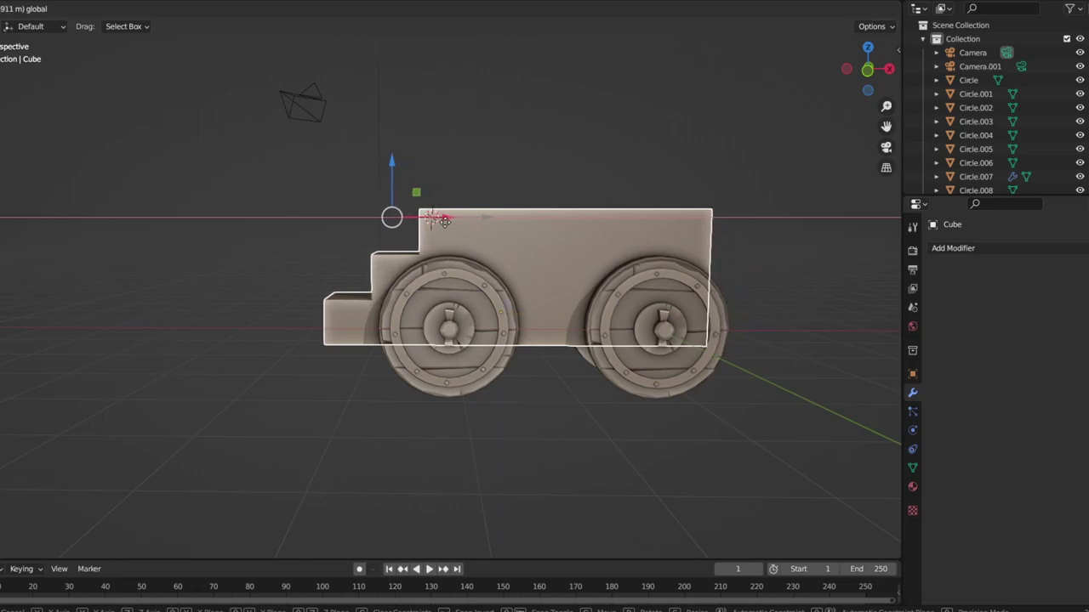
click(442, 220)
middle_drag(434, 177, 317, 340)
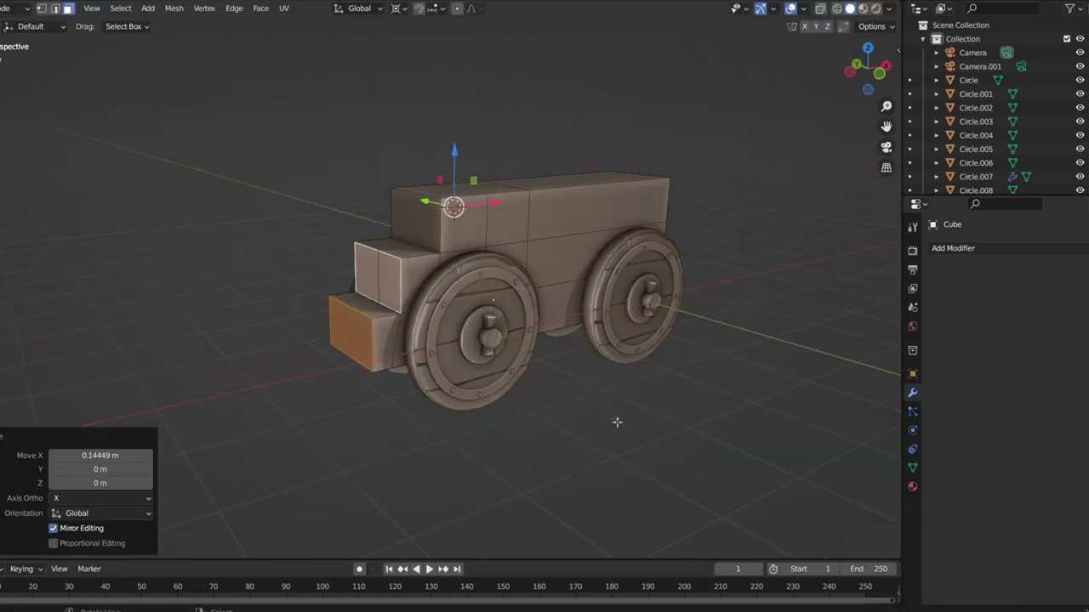
middle_drag(481, 192, 339, 324)
click(490, 208)
middle_drag(490, 208, 462, 382)
Isolate the body from the wheels in local view and add new loop cuts
click(689, 340)
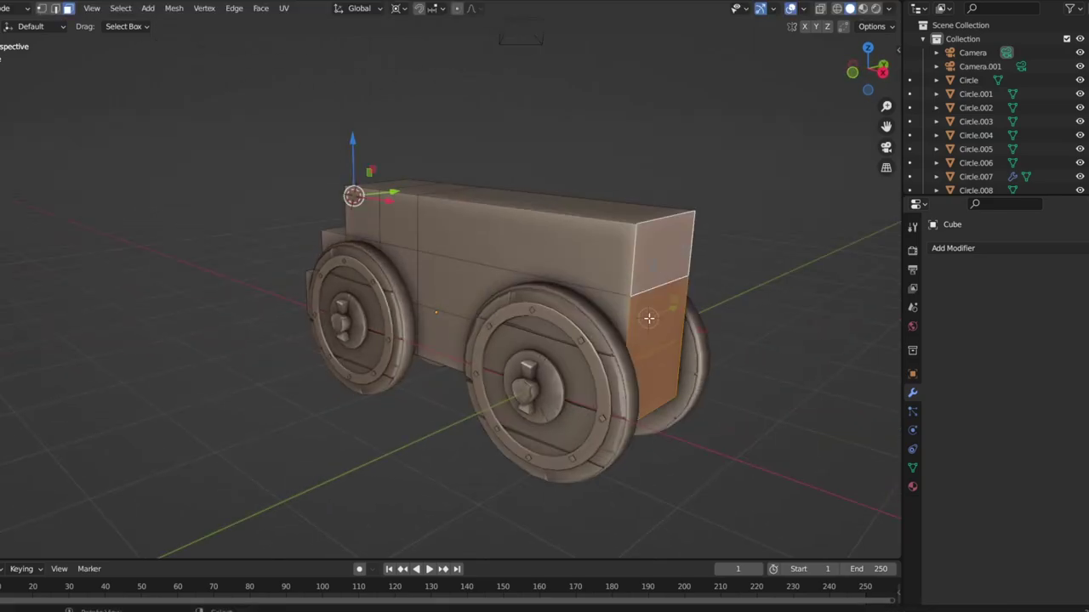
mouse_move(689, 340)
middle_down()
mouse_move(713, 360)
mouse_move(502, 279)
mouse_move(252, 365)
mouse_move(565, 398)
middle_up()
key(KP_Divide)
click(501, 279)
Bevel the edge loops and scale them with Individual Origins pivot into separate planks
click(567, 403)
click(397, 9)
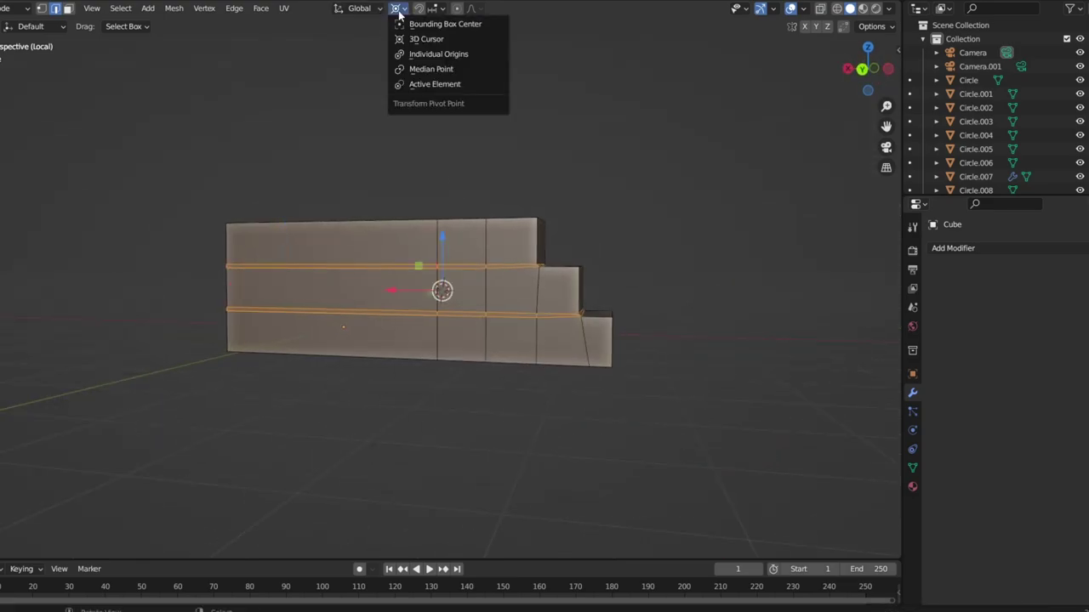
click(672, 222)
middle_drag(672, 223, 485, 418)
key(Tab)
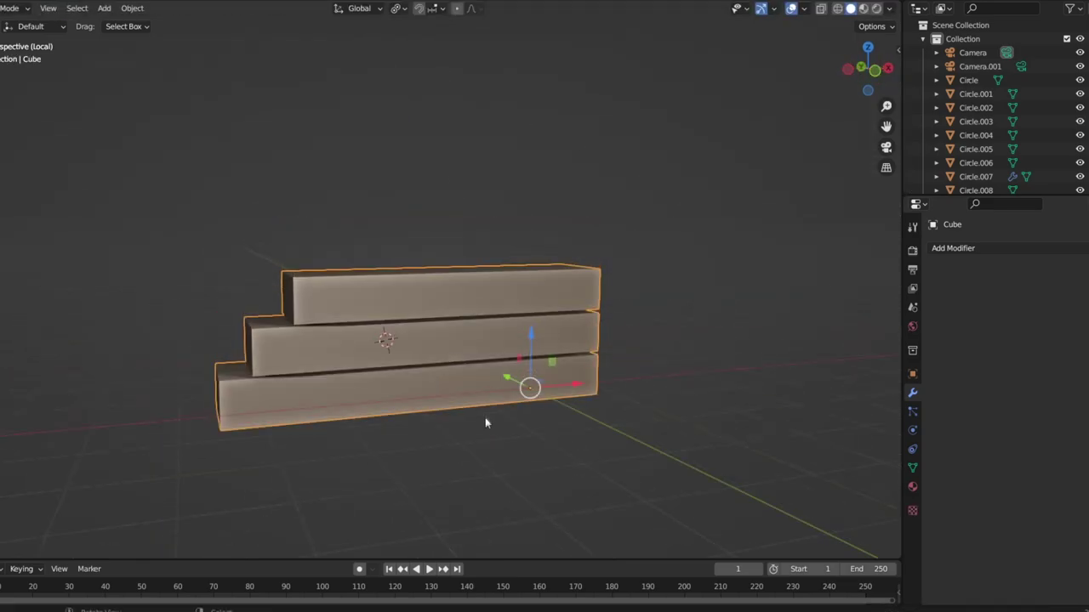
scroll(485, 418, up, 5)
key(Tab)
scroll(447, 392, up, 1)
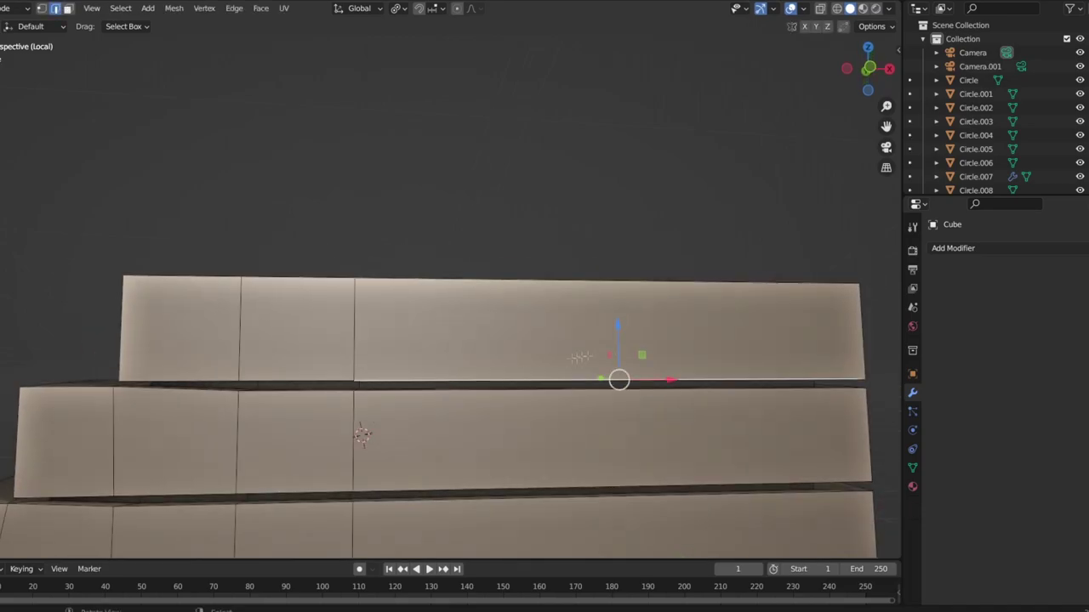
Add three vertical loop cuts across the planks, one near the right end
key(ctrl+r)
click(581, 358)
key(ctrl+r)
click(415, 425)
key(ctrl+r)
click(567, 445)
scroll(509, 477, down, 3)
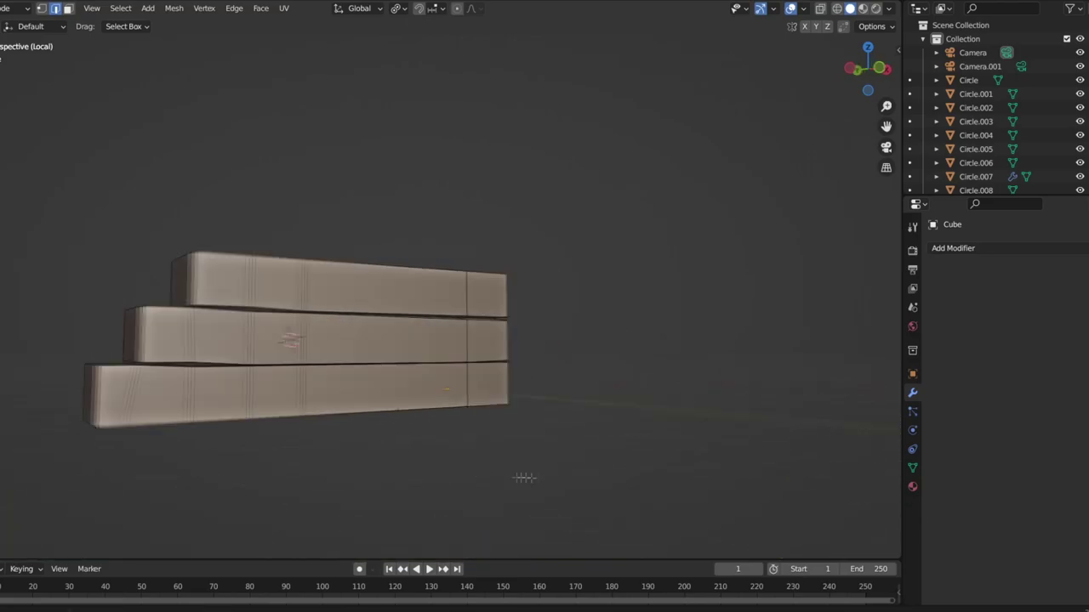
middle_drag(510, 477, 514, 309)
Push the lower board's end outward, then leave local view to show the whole cart
click(632, 335)
click(358, 361)
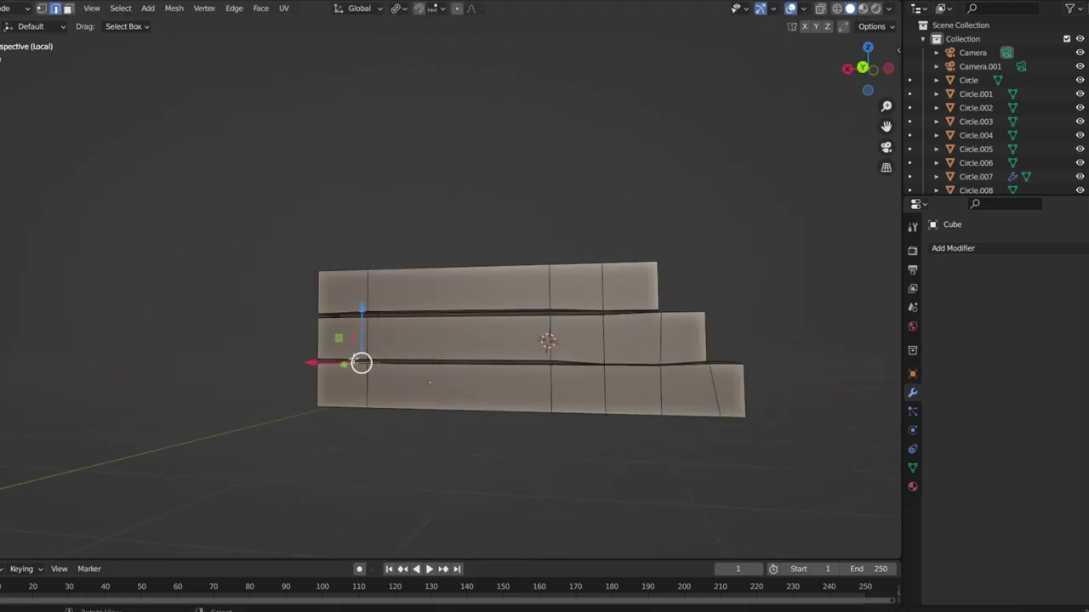
click(340, 360)
scroll(686, 433, down, 3)
mouse_move(686, 433)
middle_down()
mouse_move(333, 426)
mouse_move(444, 308)
middle_up()
middle_drag(502, 415, 570, 329)
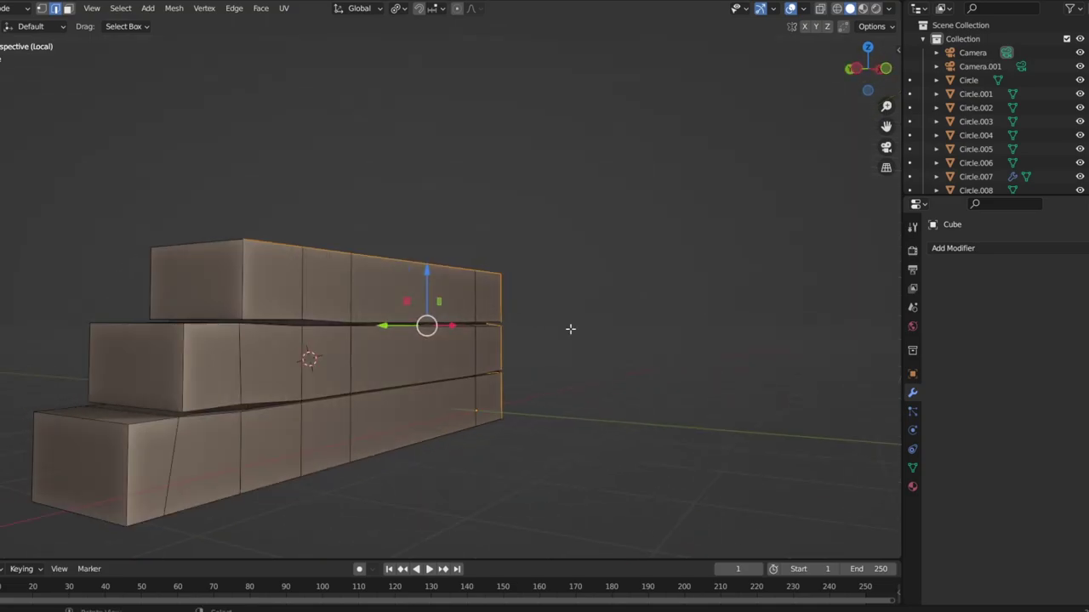
mouse_move(171, 349)
middle_down()
mouse_move(608, 476)
mouse_move(492, 453)
mouse_move(404, 413)
mouse_move(439, 433)
middle_up()
scroll(608, 476, down, 2)
key(Tab)
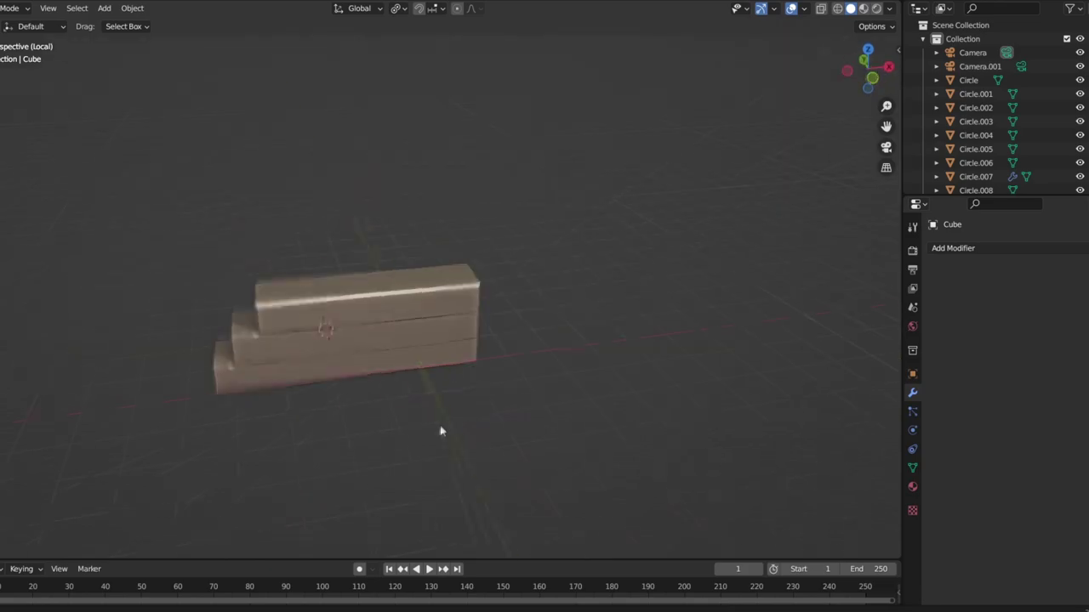
key(KP_Divide)
middle_drag(433, 516, 498, 441)
Select the axle Circle.010 and snap the 3D cursor to its centre
click(506, 407)
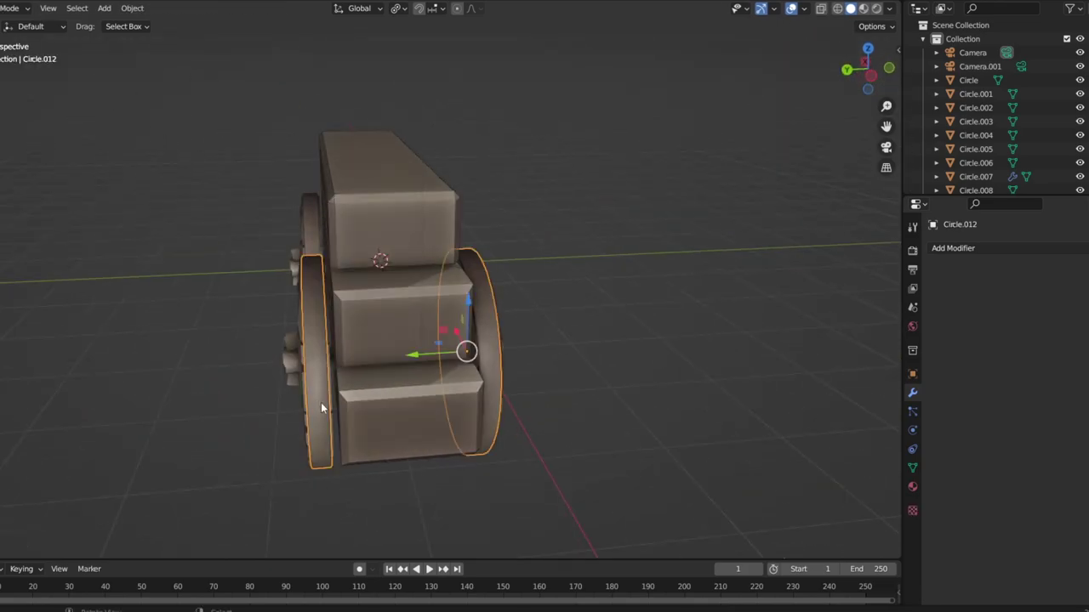
scroll(320, 402, down, 3)
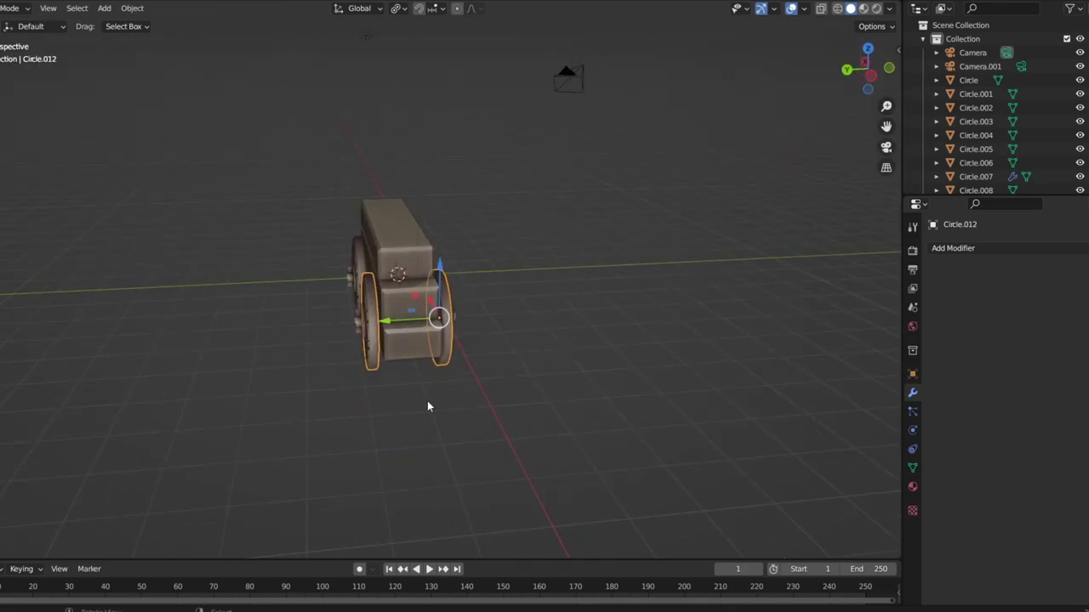
scroll(377, 320, up, 5)
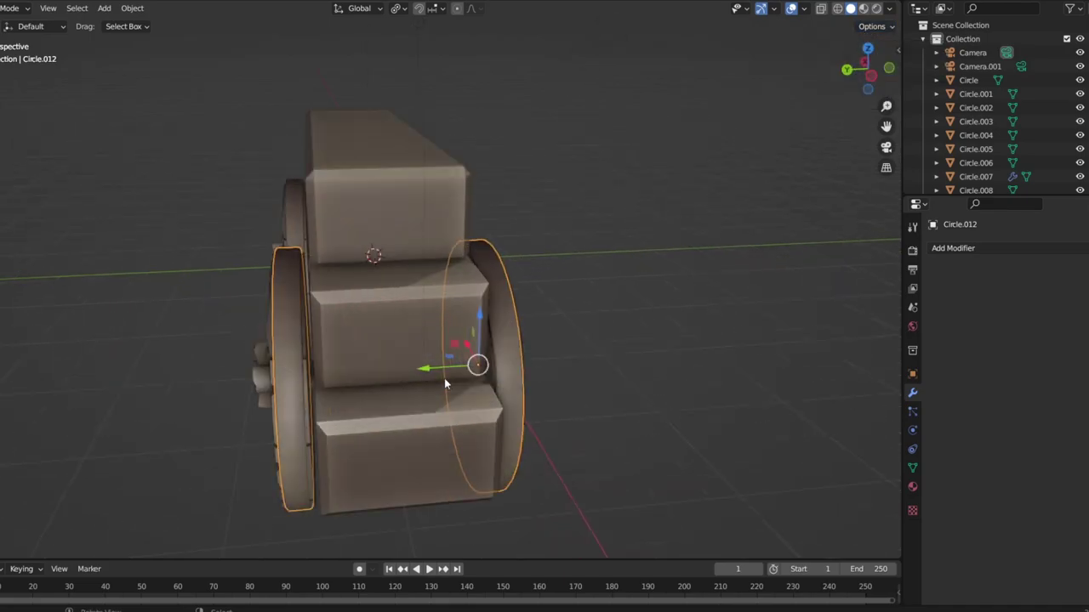
middle_drag(444, 377, 387, 412)
scroll(416, 424, down, 2)
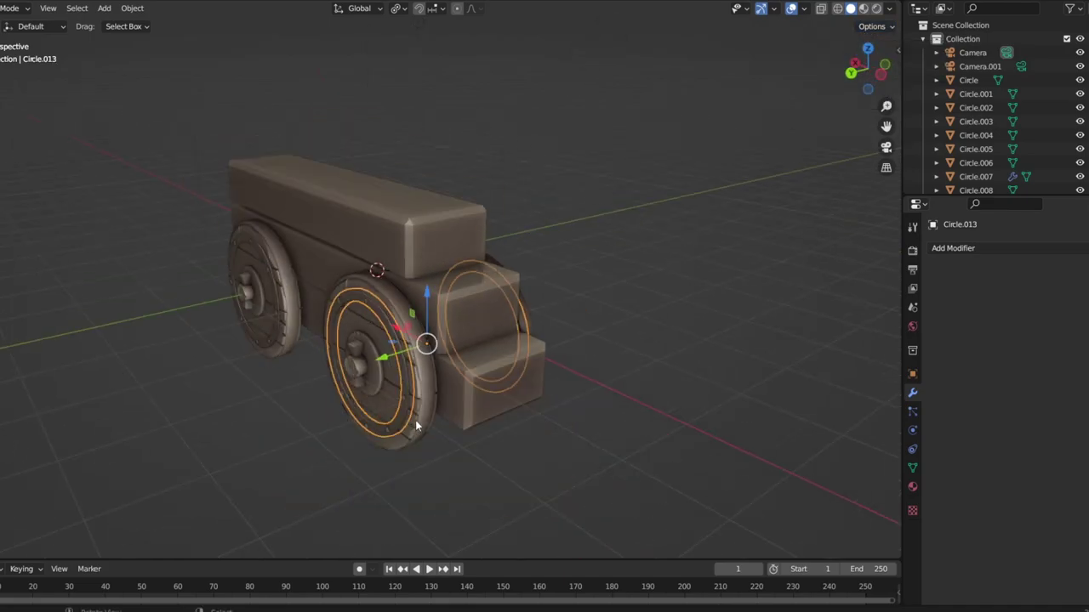
click(361, 368)
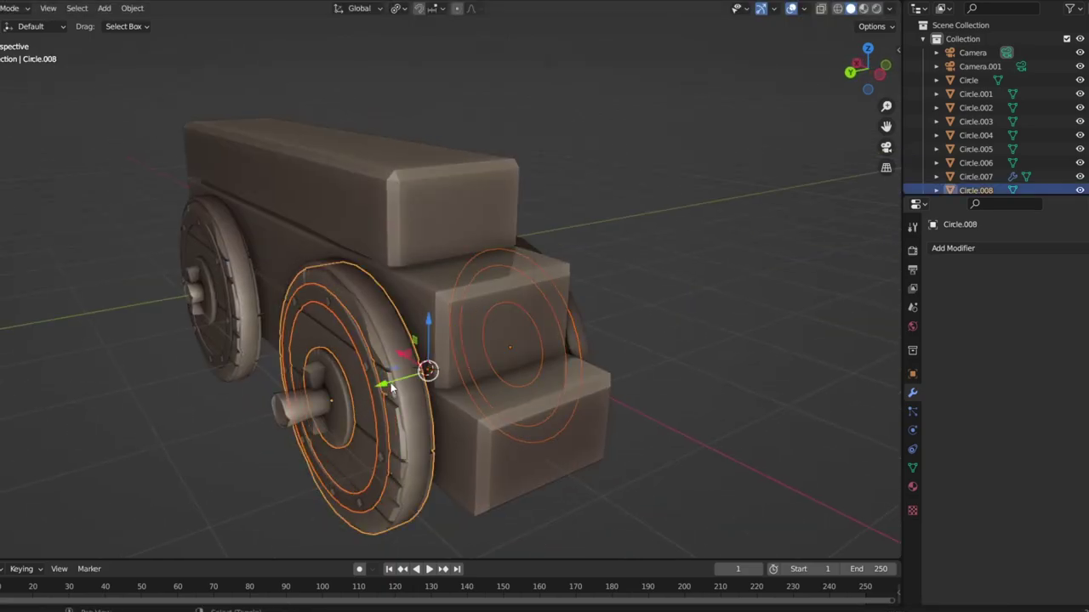
key(KP_3)
key(shift+s)
click(438, 502)
Cancel the Y scaling of the wheel and select wheel Circle.008 in Object Mode
key(s)
key(y)
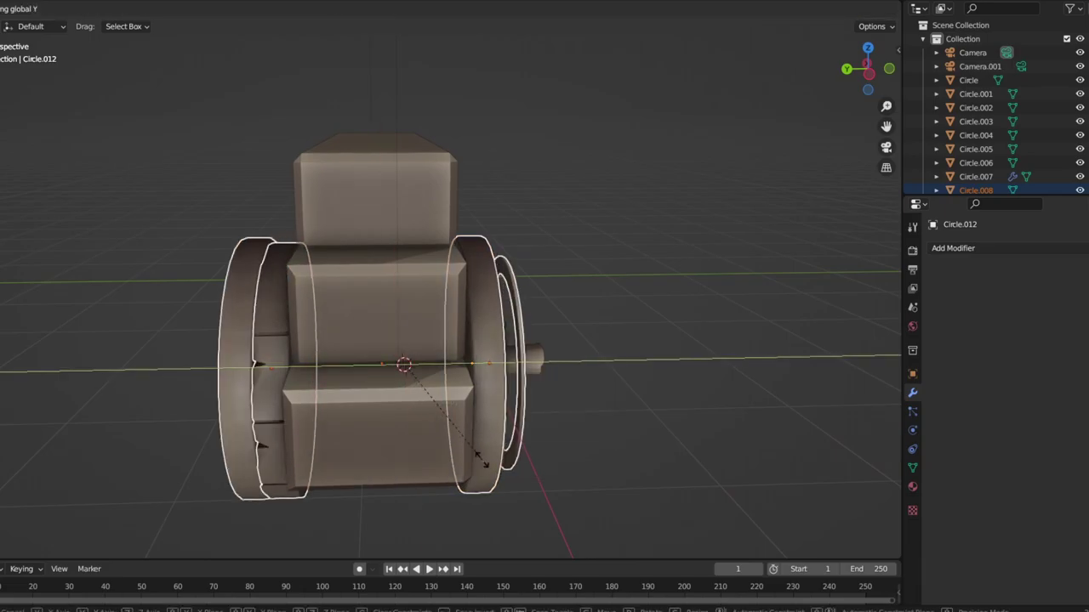
key(Tab)
middle_drag(345, 385, 360, 362)
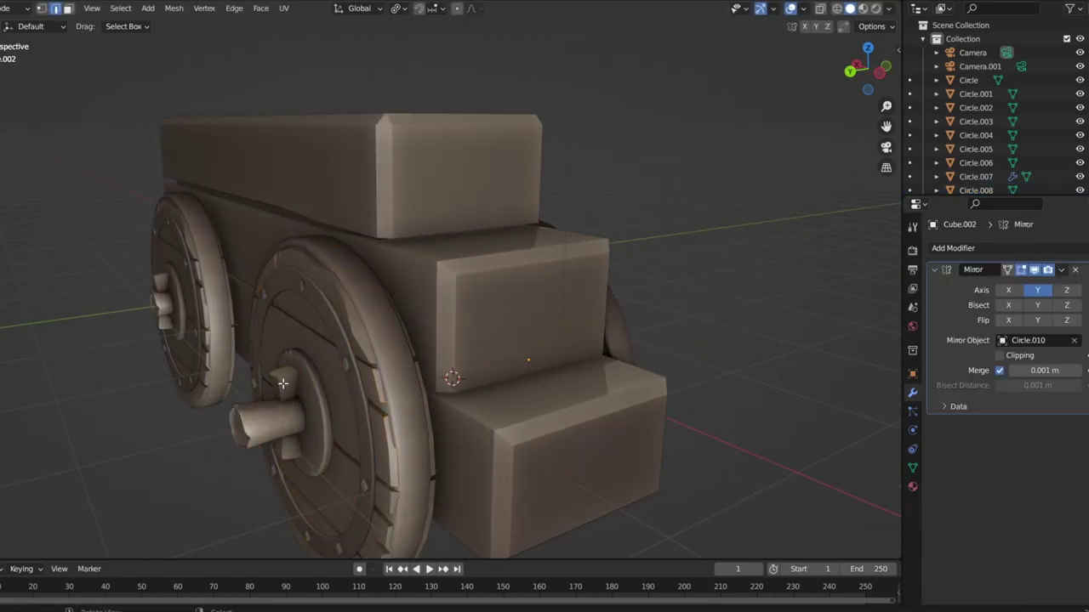
key(Tab)
click(283, 385)
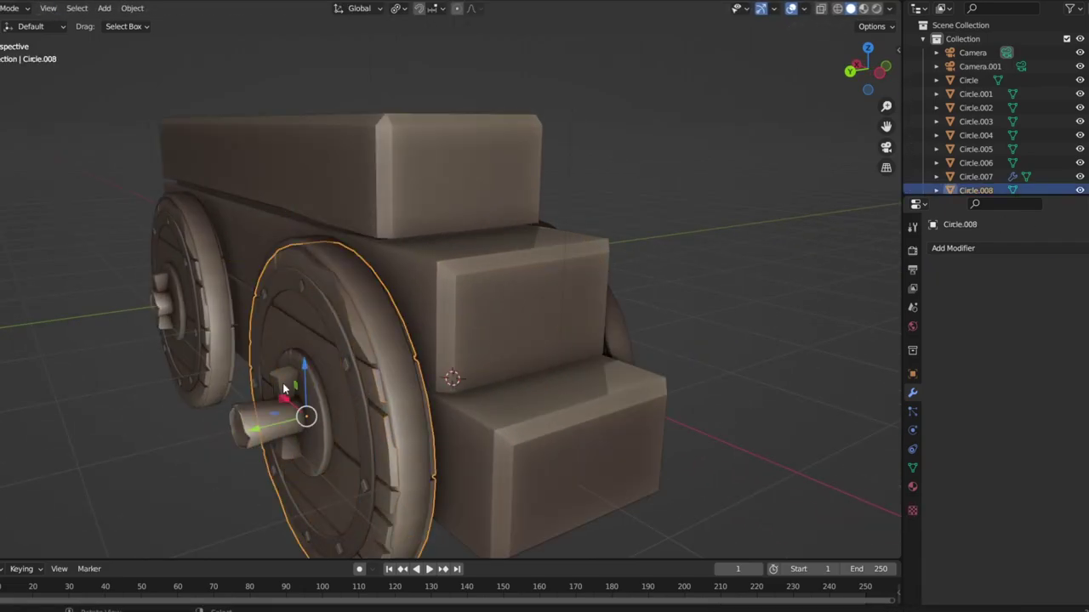
Move the hub pieces and the axle outward along Y
key(ctrl+z)
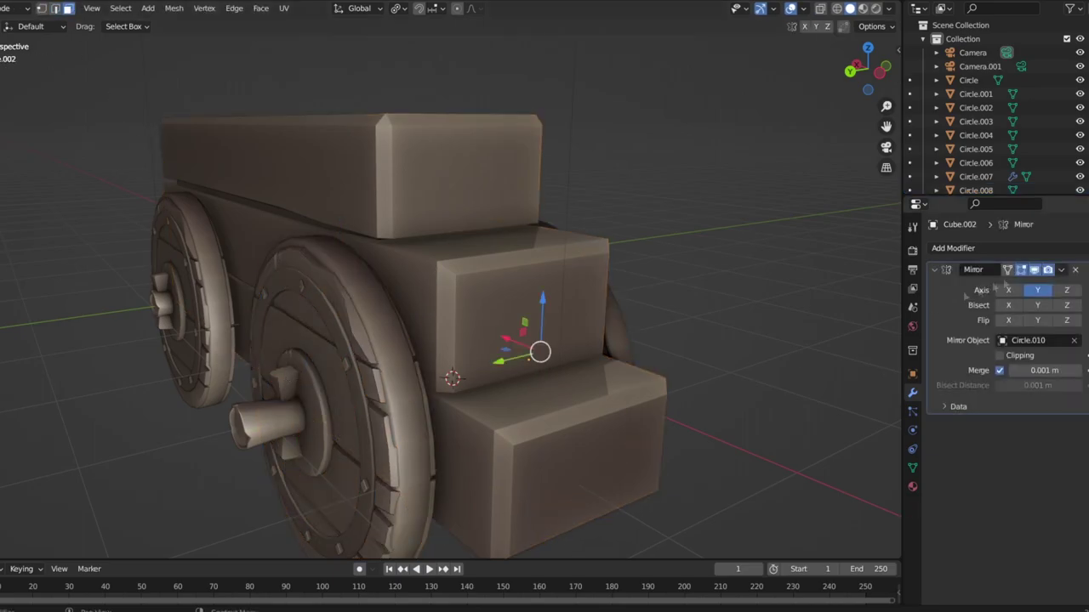
key(ctrl+z)
click(370, 396)
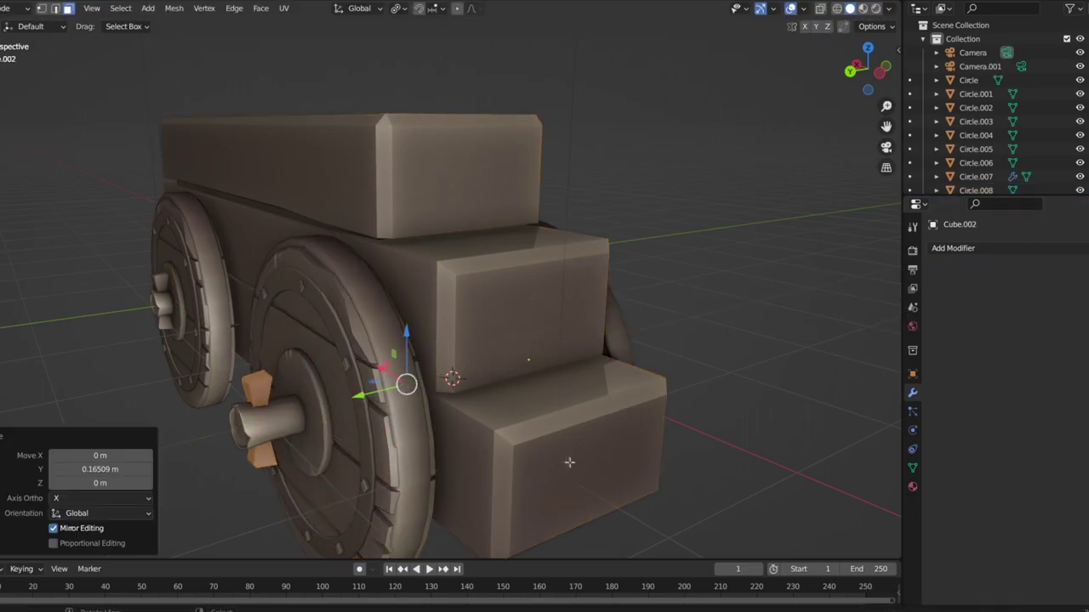
middle_drag(370, 397, 521, 397)
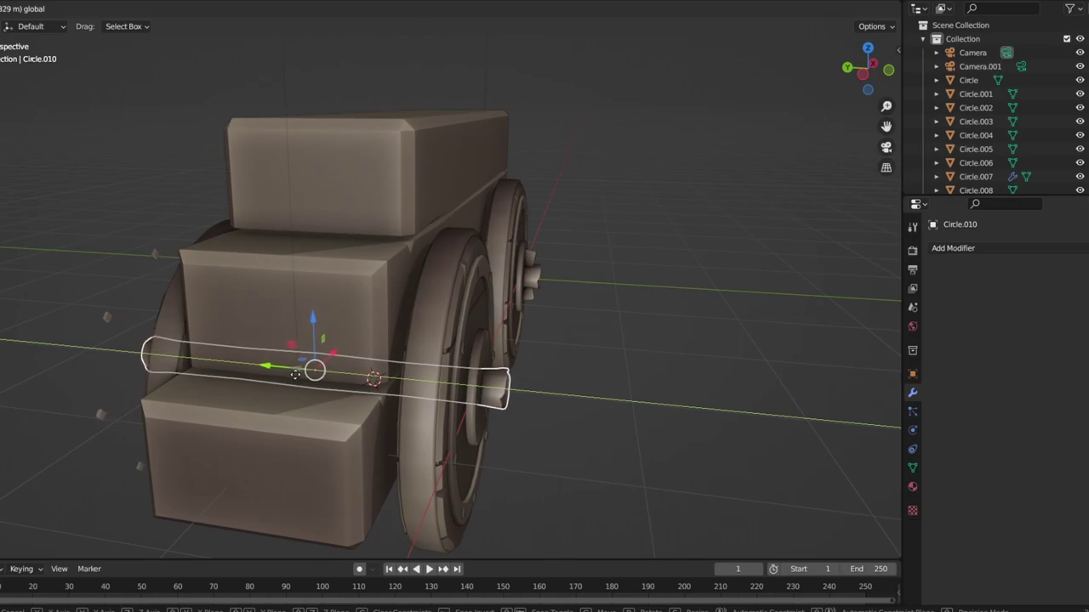
click(375, 377)
middle_drag(375, 377, 448, 372)
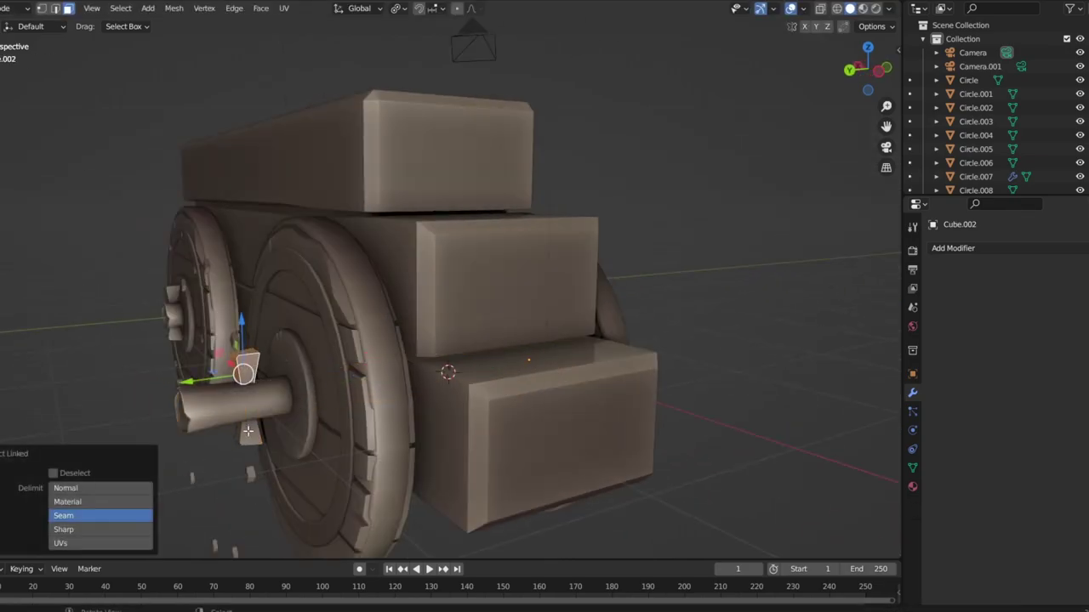
Move the whole Circle.009 hub ring outward along the Y axis
click(299, 368)
key(a)
key(g)
key(y)
click(370, 377)
Shift the Circle.013 wheel rings outward along the Y axis
key(Tab)
click(352, 377)
key(shift+d)
key(y)
click(371, 383)
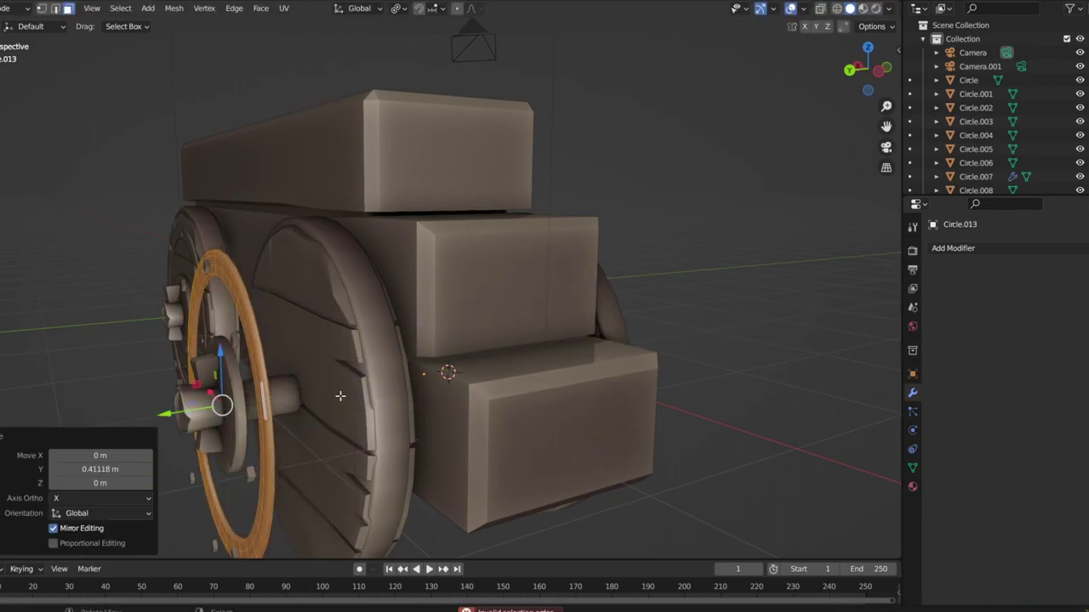
Slide wheel Circle.008 outward along Y and bake Circle.014's Y mirror across Circle.010
key(Tab)
click(340, 389)
middle_drag(340, 389, 383, 455)
key(g)
key(y)
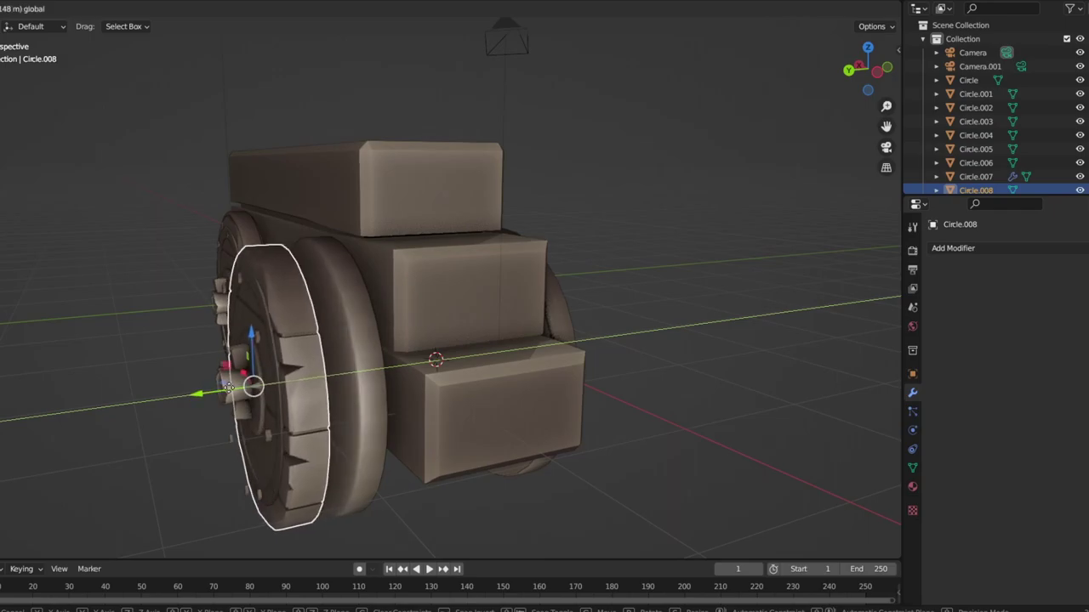
key(Tab)
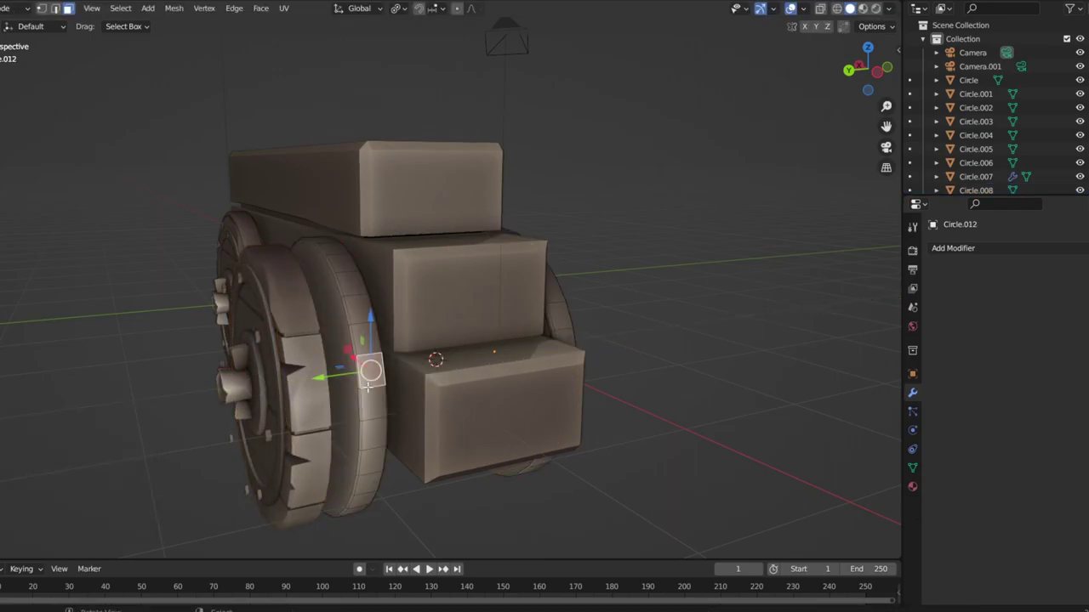
click(306, 399)
middle_drag(348, 440, 306, 384)
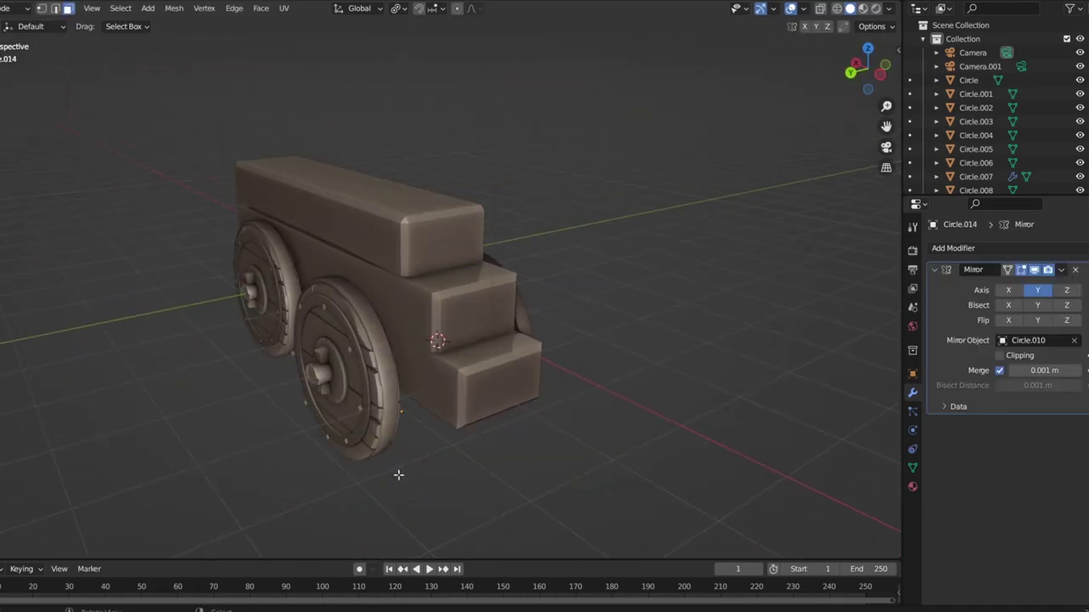
click(1073, 269)
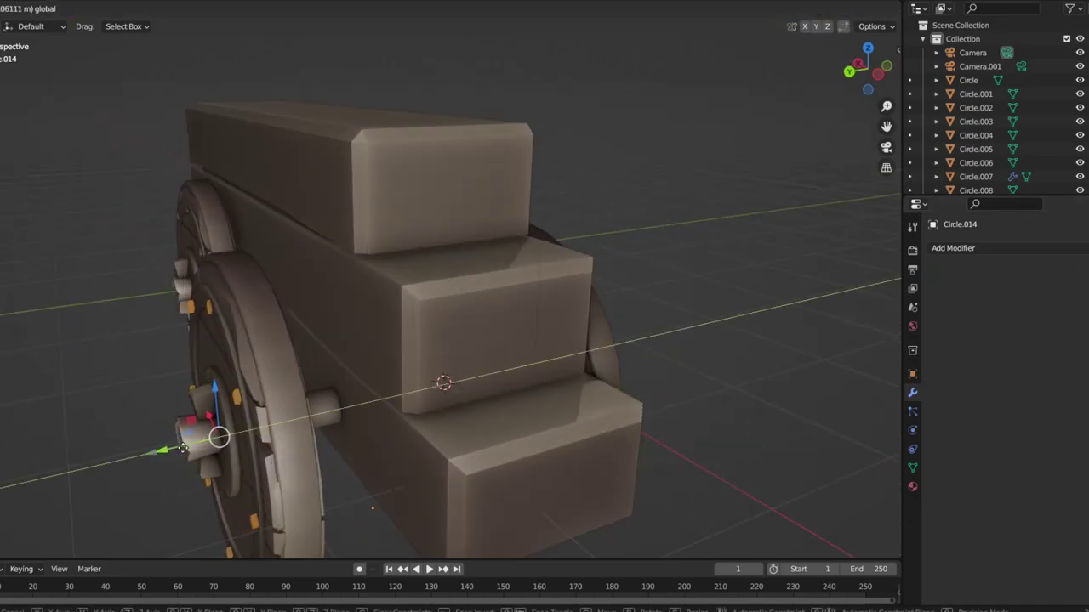
Confirm the pending move and delete the wheel Circle.004
click(183, 449)
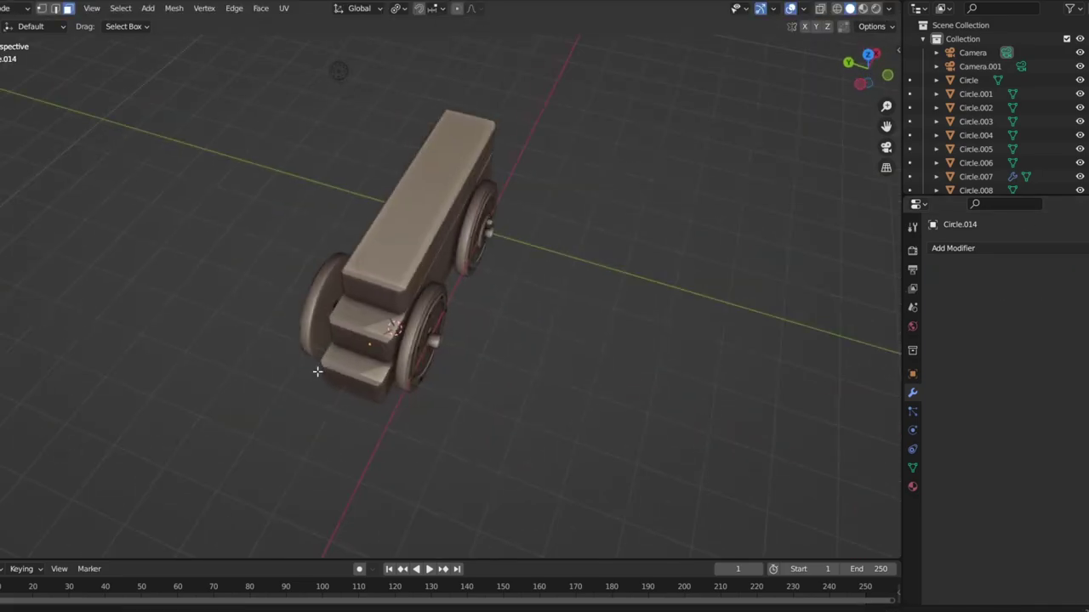
middle_drag(317, 372, 424, 384)
key(Tab)
mouse_move(399, 253)
middle_down()
mouse_move(610, 199)
mouse_move(199, 257)
middle_up()
key(Delete)
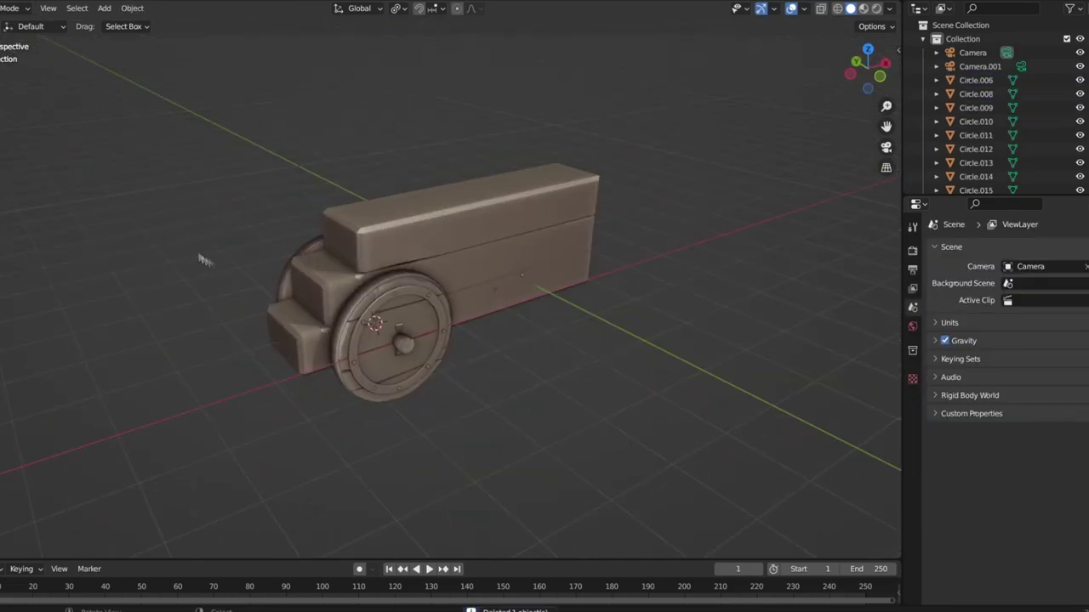
Hide the cart body and select wheels Circle.013 and Circle.014
click(435, 241)
key(h)
click(370, 299)
scroll(370, 299, up, 5)
click(391, 314)
mouse_move(476, 285)
middle_down()
mouse_move(341, 304)
mouse_move(388, 236)
middle_up()
Inspect the Circle.014 wheel-and-axle assembly in Edit Mode
key(Tab)
scroll(431, 270, up, 3)
middle_drag(432, 270, 516, 357)
key(Tab)
scroll(545, 369, down, 5)
mouse_move(404, 347)
middle_down()
mouse_move(402, 363)
mouse_move(455, 364)
middle_up()
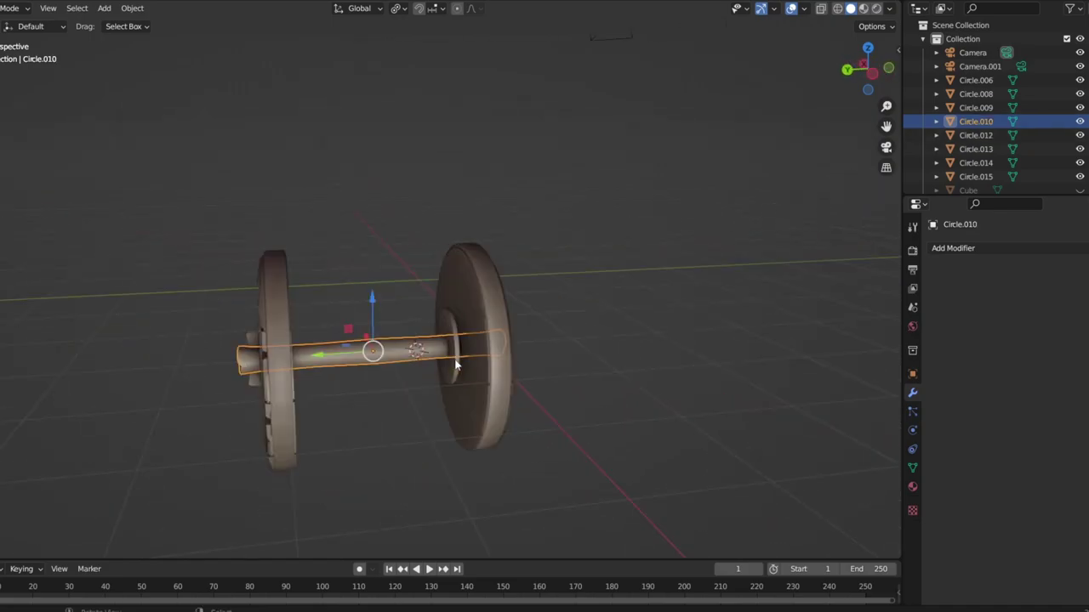
Shift the Circle.009 axle cap -0.1929 m along Y onto the hub, using X-ray
drag(454, 360, 400, 366)
middle_drag(510, 383, 431, 350)
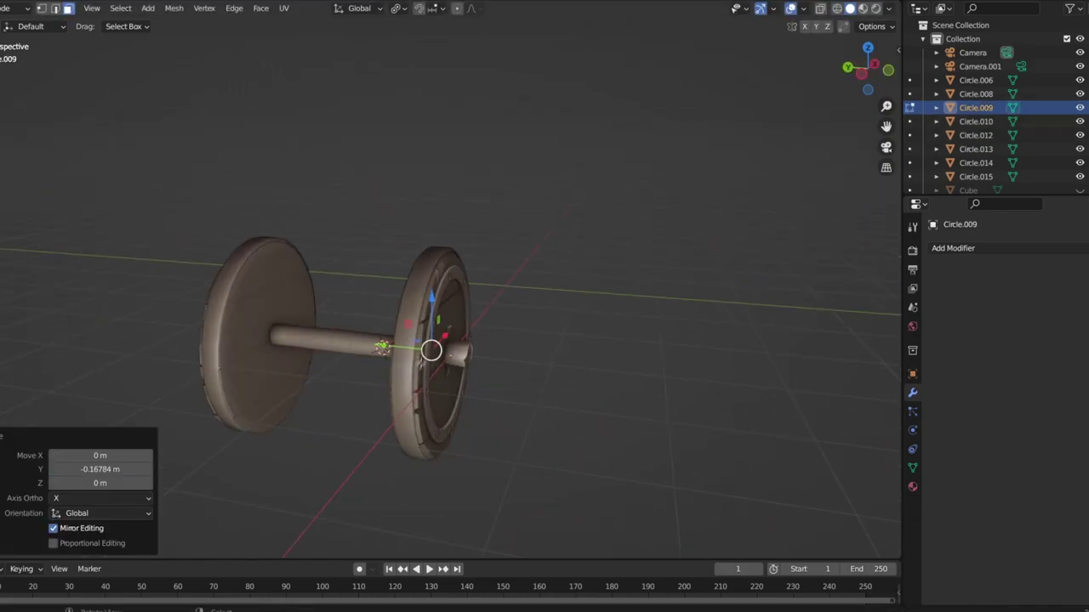
scroll(438, 359, up, 5)
key(alt+z)
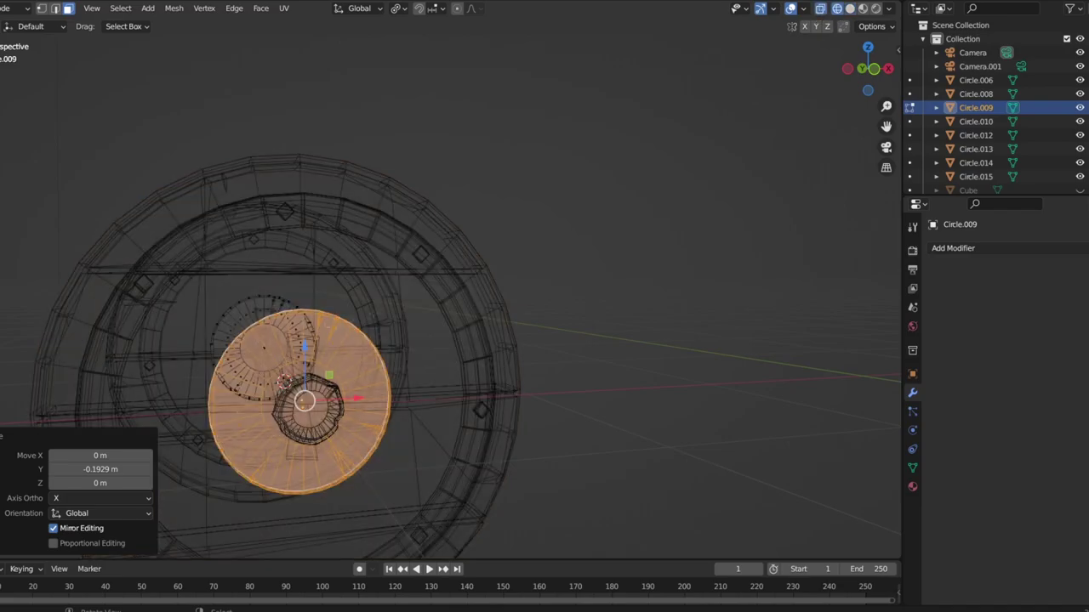
click(292, 361)
scroll(324, 323, down, 5)
key(Tab)
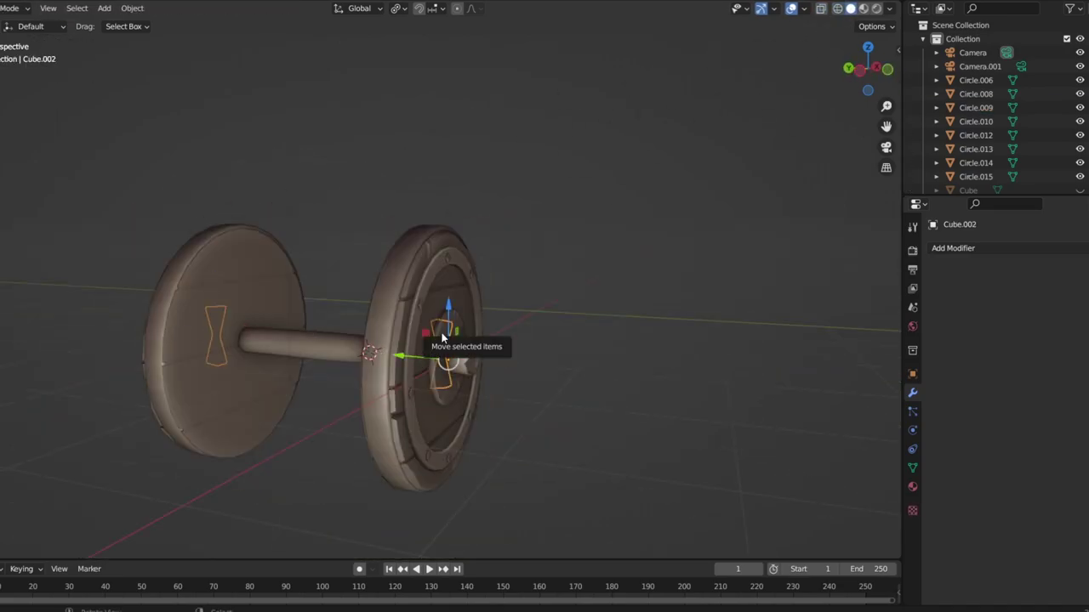
Move the Cube.002 bow-tie studs onto the hub and unhide the plank body
key(KP_Divide)
key(Tab)
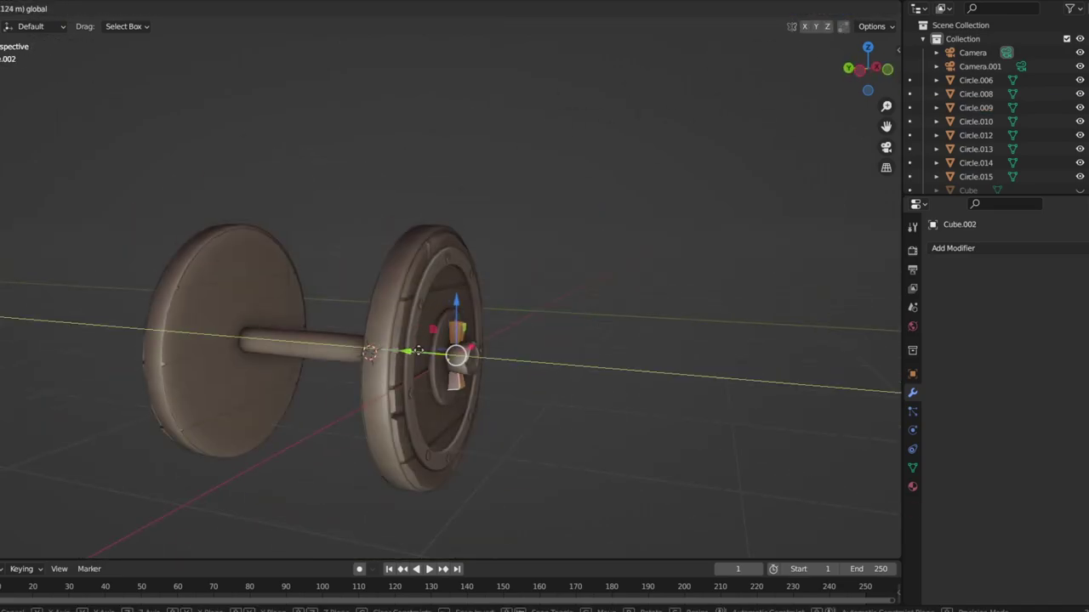
click(418, 351)
middle_drag(419, 351, 264, 421)
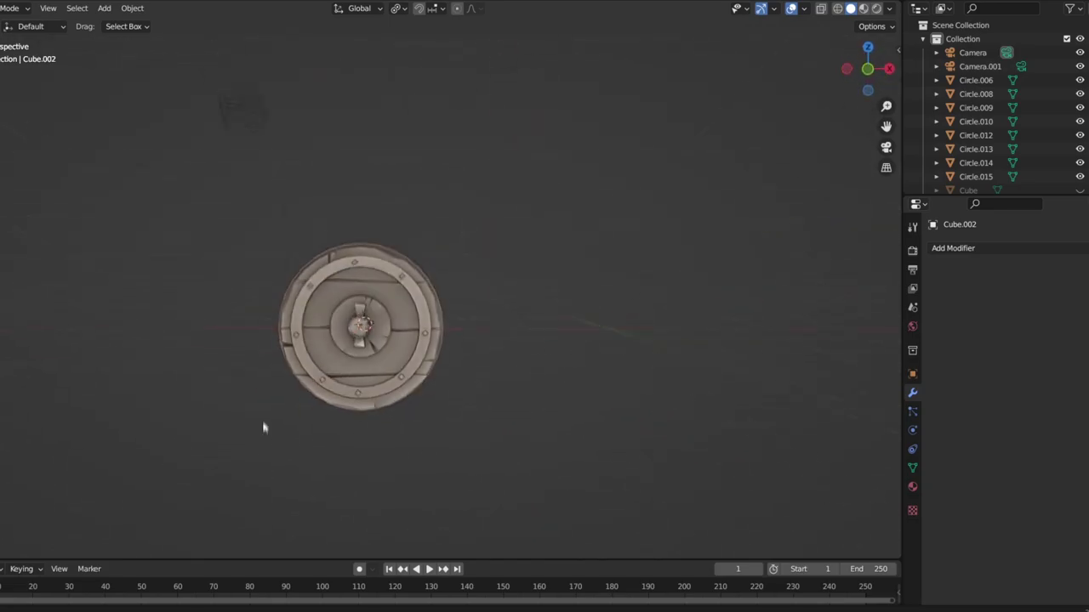
middle_drag(264, 421, 320, 443)
key(alt+h)
scroll(399, 326, up, 3)
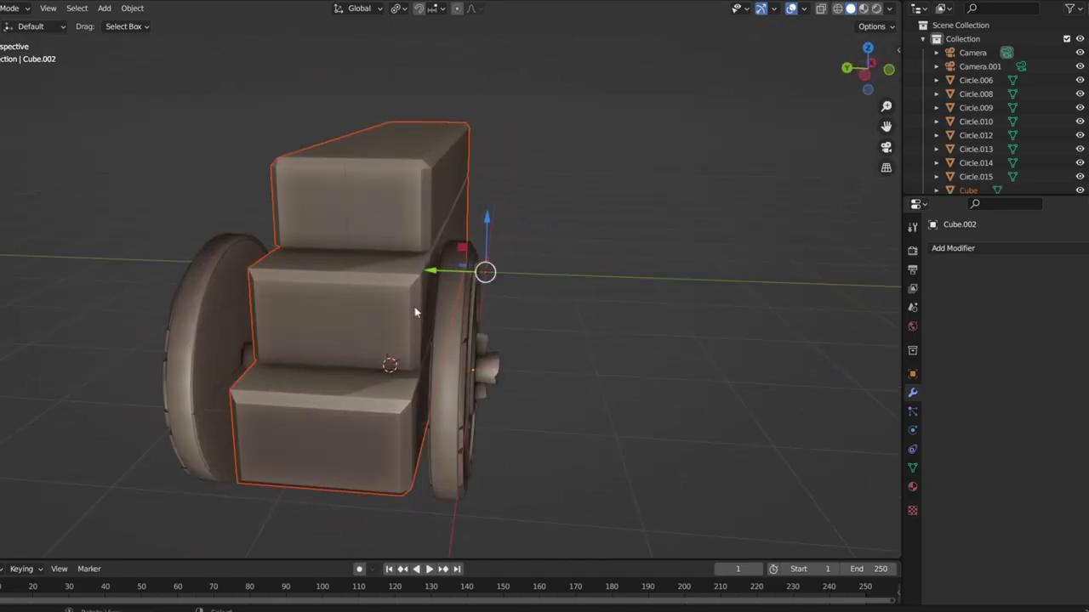
Widen the entire plank body mesh along the Y axis
middle_drag(415, 313, 382, 318)
key(Tab)
click(382, 318)
key(ctrl+l)
middle_drag(431, 313, 443, 311)
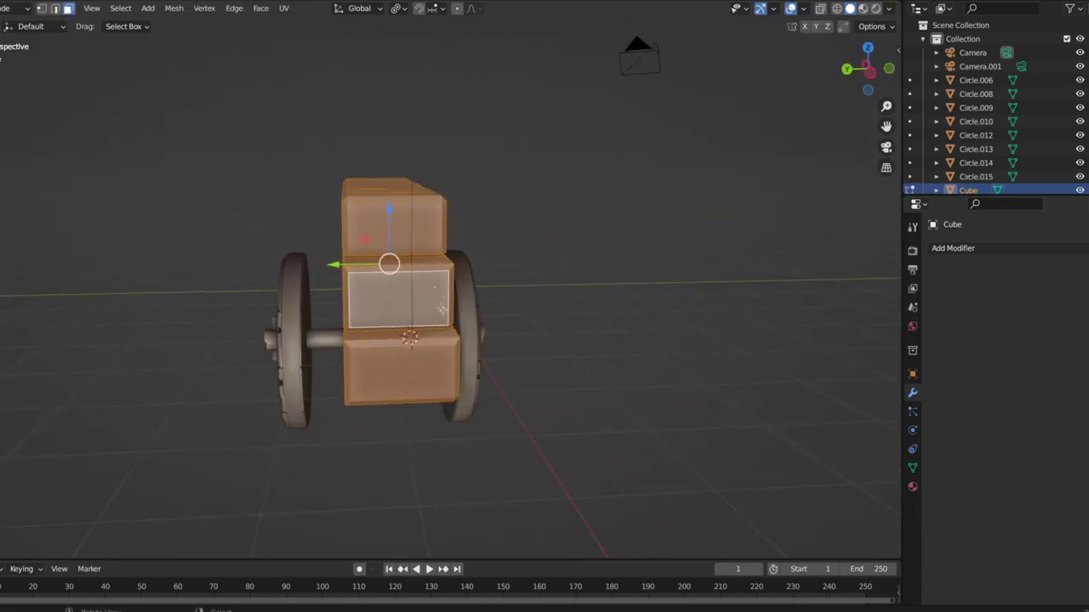
key(s)
key(y)
click(510, 303)
drag(322, 265, 348, 266)
key(Tab)
Duplicate all wheel parts and place the copy further along X
mouse_move(348, 266)
middle_down()
mouse_move(510, 401)
mouse_move(590, 358)
mouse_move(472, 382)
mouse_move(507, 289)
middle_up()
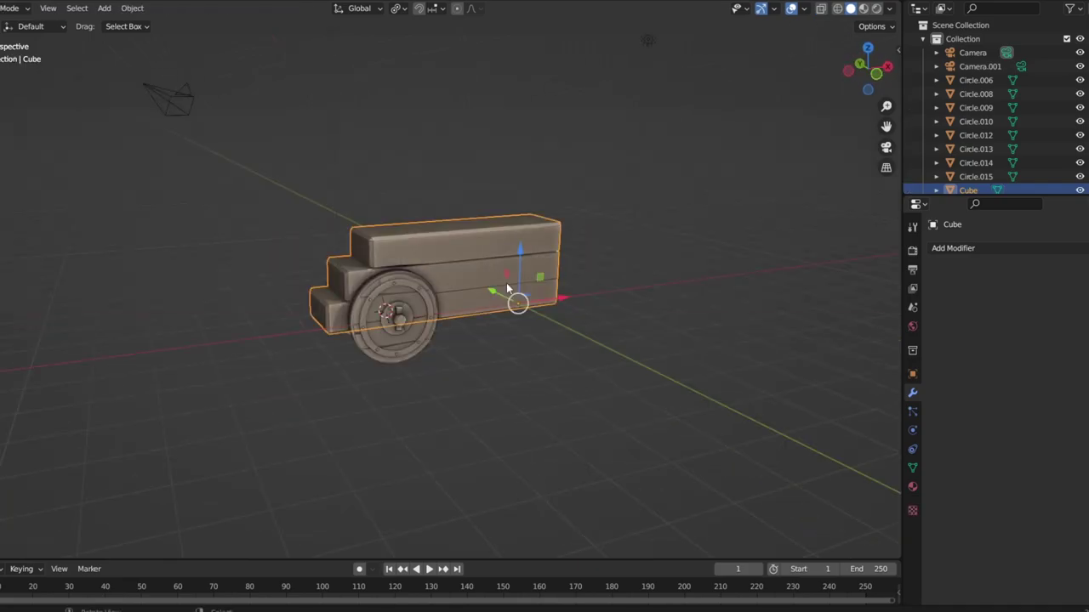
key(a)
middle_drag(297, 206, 481, 380)
drag(354, 77, 509, 422)
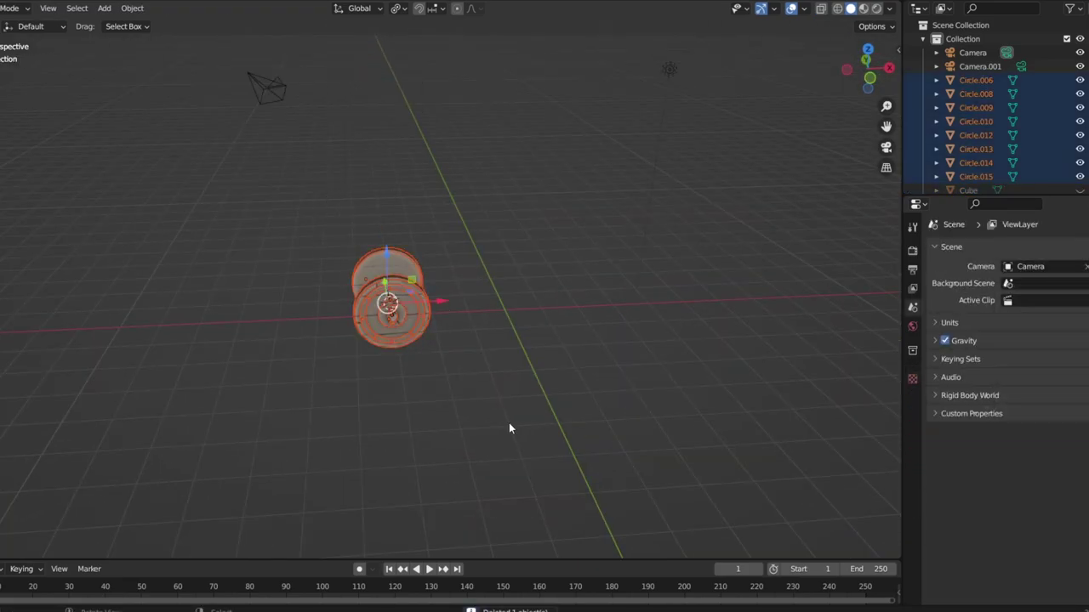
key(shift+d)
click(599, 302)
Slide the copied wheelset back along X, checking its spacing against the body
key(alt+h)
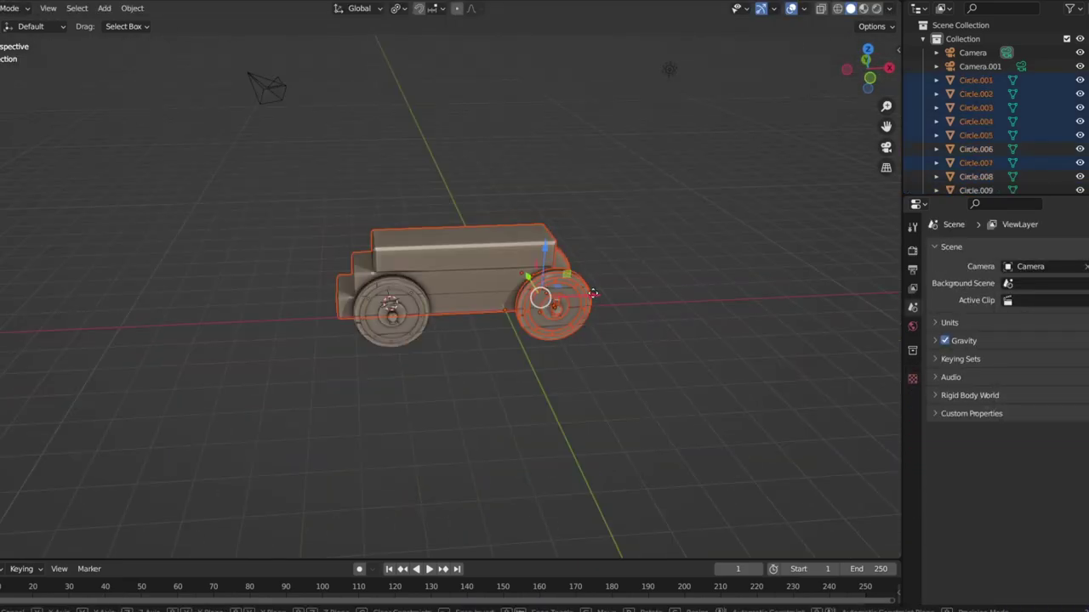
shift+click(531, 245)
key(ctrl+z)
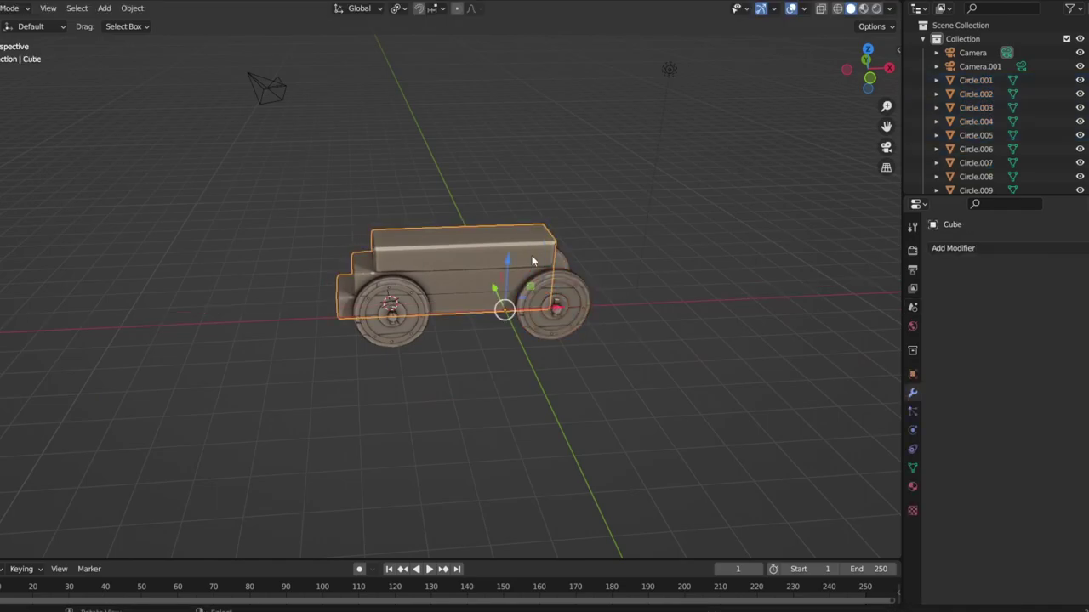
key(ctrl+z)
drag(593, 299, 571, 318)
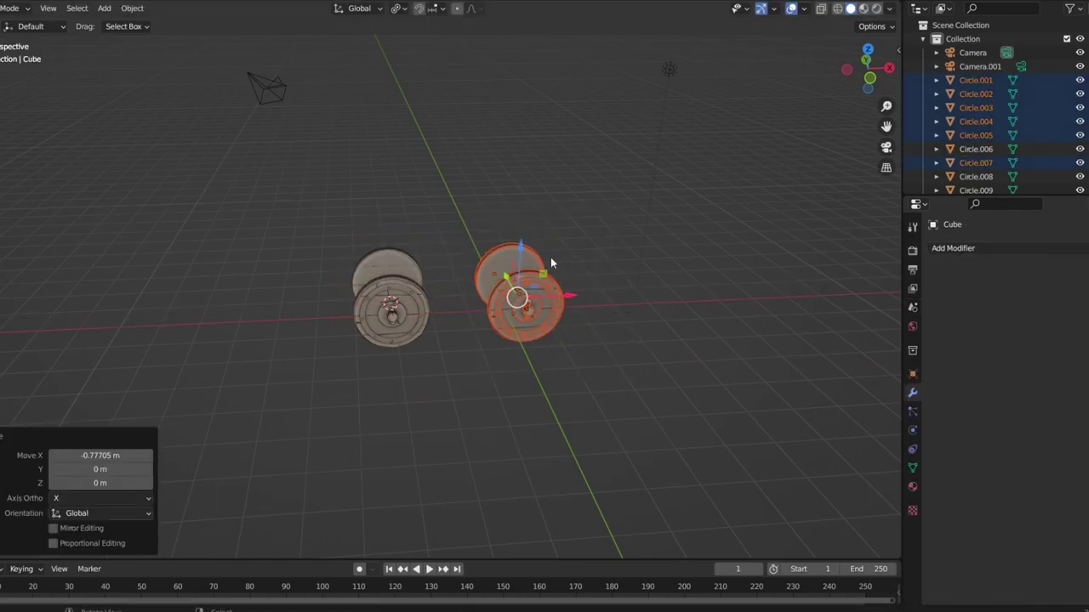
key(alt+h)
scroll(578, 295, up, 3)
mouse_move(577, 294)
middle_down()
mouse_move(389, 372)
mouse_move(539, 364)
middle_up()
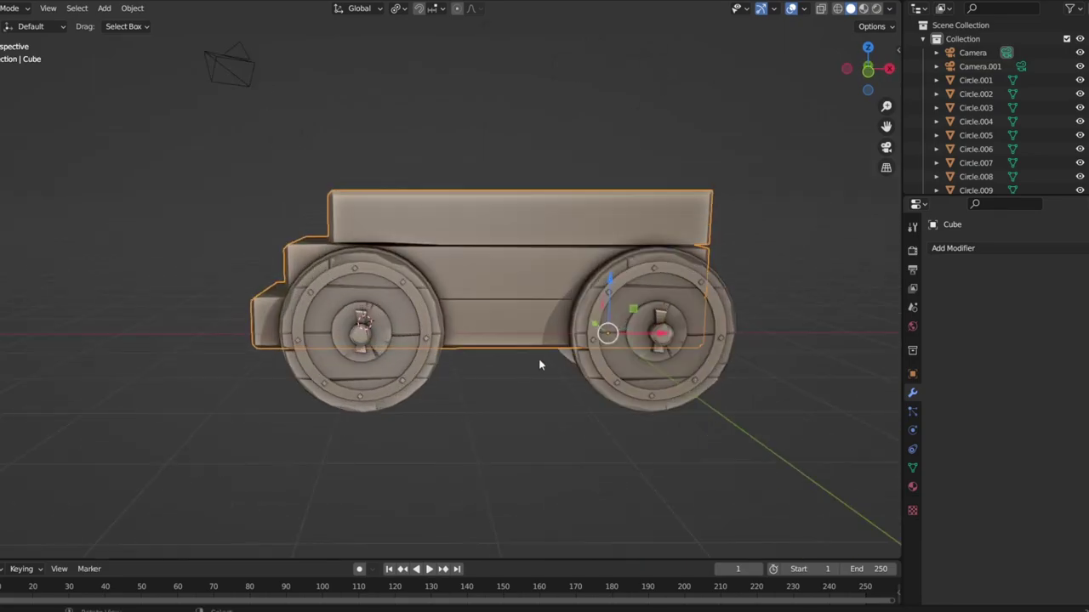
key(ctrl+z)
Apply all transforms to the rear wheelset, rotate it and lower it along Z
key(KP_Divide)
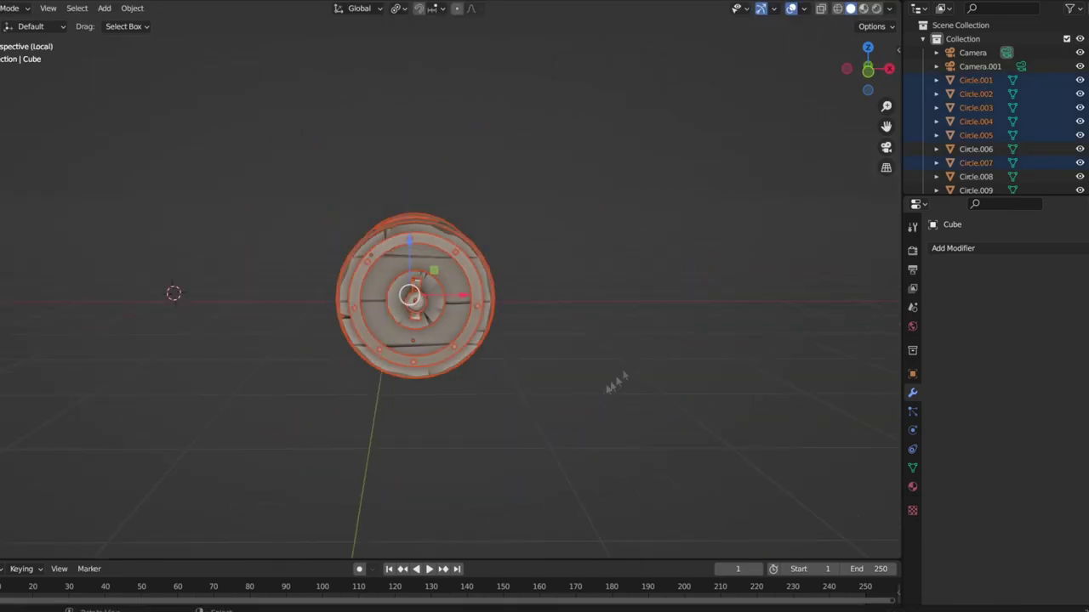
click(537, 380)
key(ctrl+a)
click(514, 380)
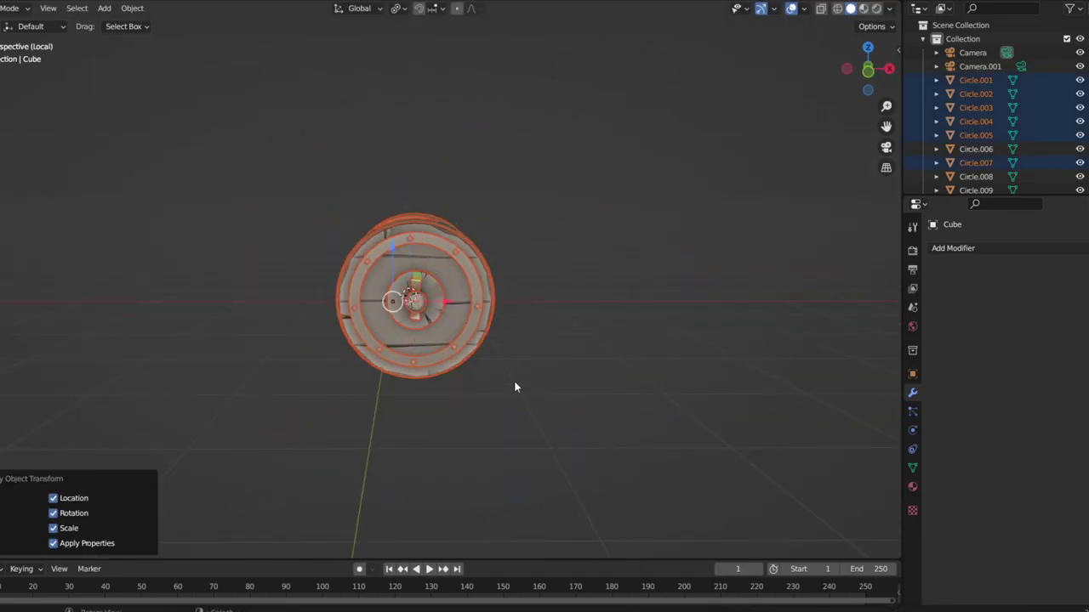
key(Return)
key(KP_Divide)
key(KP_1)
key(g)
key(z)
click(597, 272)
Reveal the body and extrude its end 0.12481 m along X
mouse_move(597, 281)
middle_down()
mouse_move(554, 449)
mouse_move(674, 370)
mouse_move(605, 362)
middle_up()
key(alt+h)
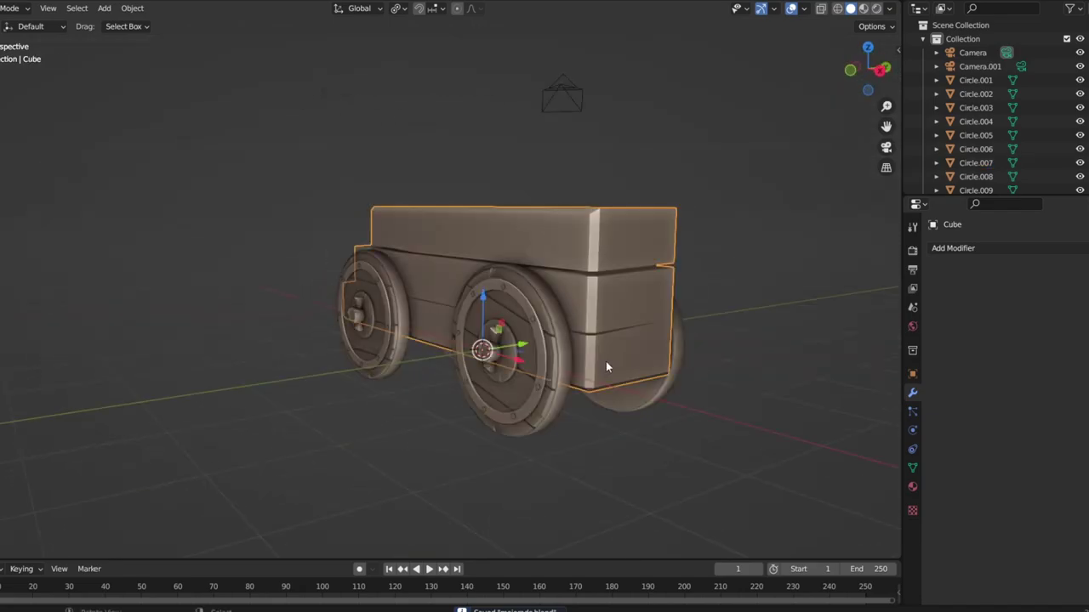
key(Tab)
key(e)
mouse_move(627, 244)
middle_down()
mouse_move(567, 417)
mouse_move(629, 416)
mouse_move(530, 414)
middle_up()
scroll(530, 413, up, 5)
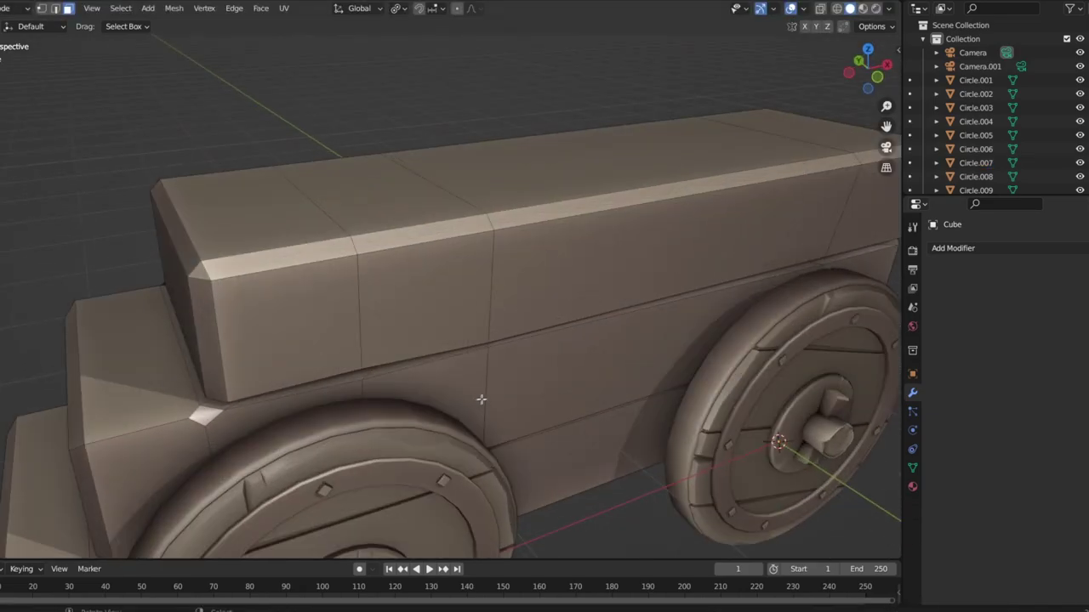
Frame the whole cart in front view and add a cylinder mesh for the arch cut
click(480, 360)
key(1)
mouse_move(480, 360)
middle_down()
mouse_move(516, 414)
mouse_move(462, 370)
middle_up()
scroll(462, 369, down, 6)
mouse_move(503, 508)
middle_down()
mouse_move(627, 411)
mouse_move(473, 419)
middle_up()
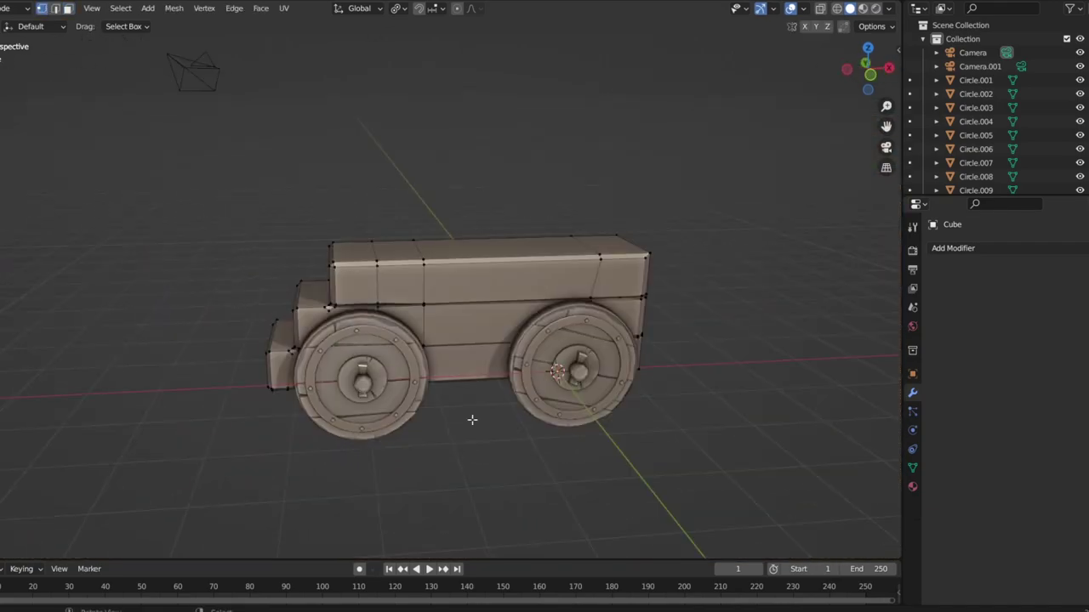
key(KP_1)
key(shift+a)
click(472, 491)
Rotate the cylinder 90 degrees onto its side and shrink it to about half size
key(KP_7)
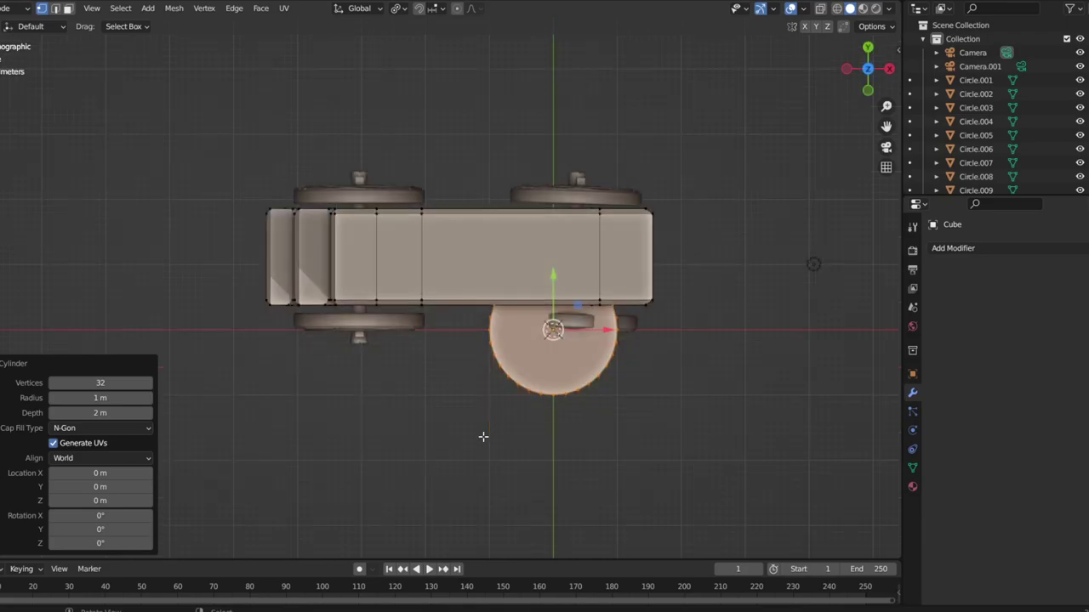
key(KP_3)
key(r)
key(9)
key(0)
key(Return)
key(s)
click(452, 414)
key(KP_1)
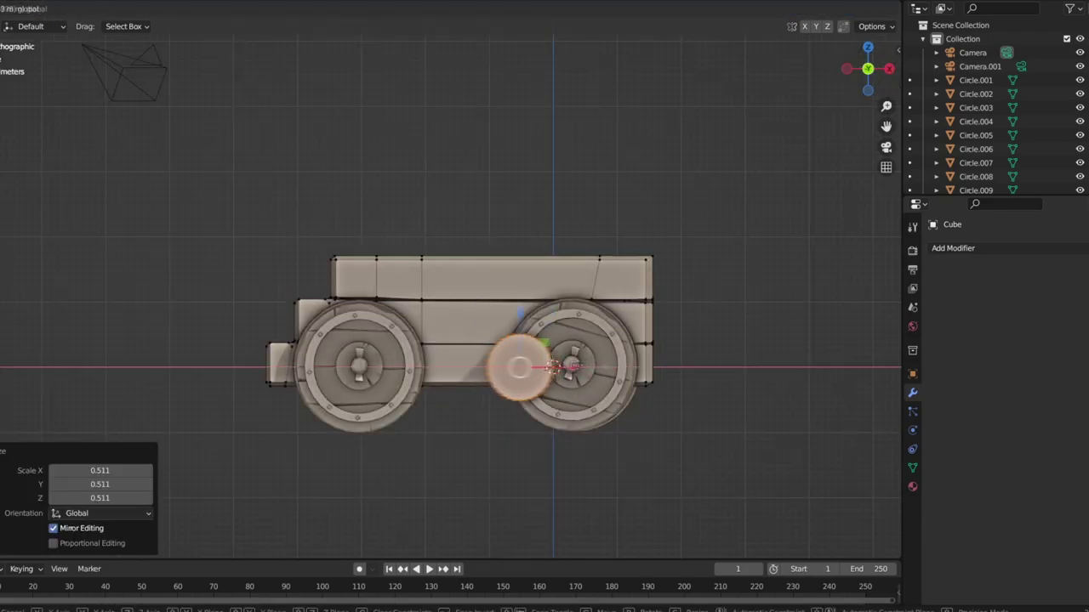
key(Return)
Enlarge the cylinder to 1.180 and place it under the body between the wheelsets
key(shift+s)
click(517, 462)
key(s)
click(524, 384)
key(g)
key(x)
click(466, 346)
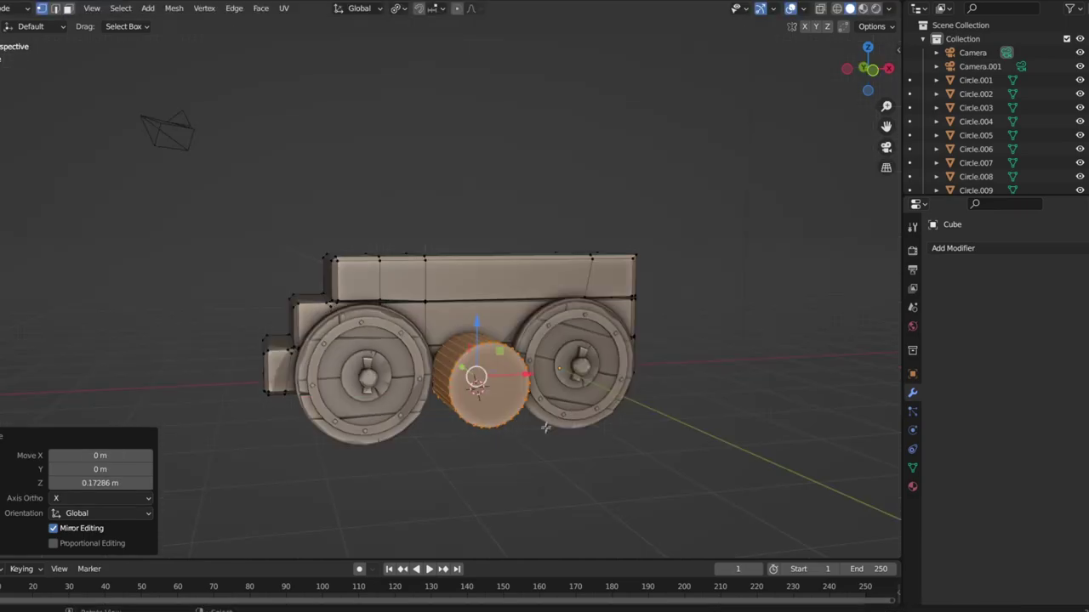
middle_drag(465, 345, 615, 382)
key(g)
key(y)
click(386, 529)
Apply a Boolean Difference on the Cube body using the cylinder, then delete the cylinder
key(Tab)
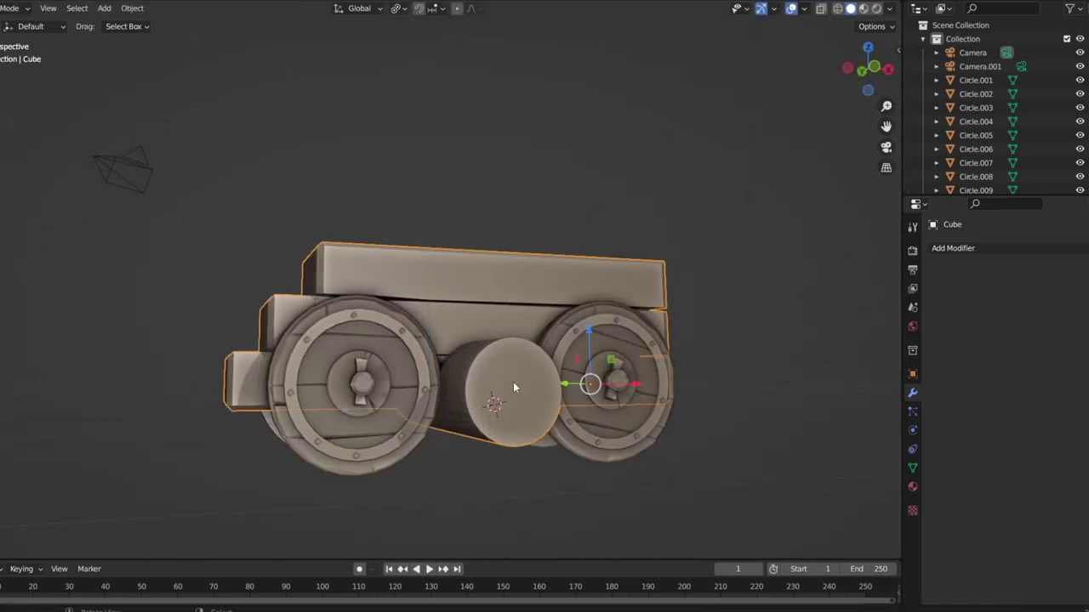
key(Tab)
click(976, 255)
click(757, 308)
key(ctrl+a)
click(511, 391)
key(x)
Orbit beneath the body to inspect the arch, selecting faces along its inside
scroll(542, 462, up, 3)
middle_drag(542, 461, 459, 421)
click(459, 421)
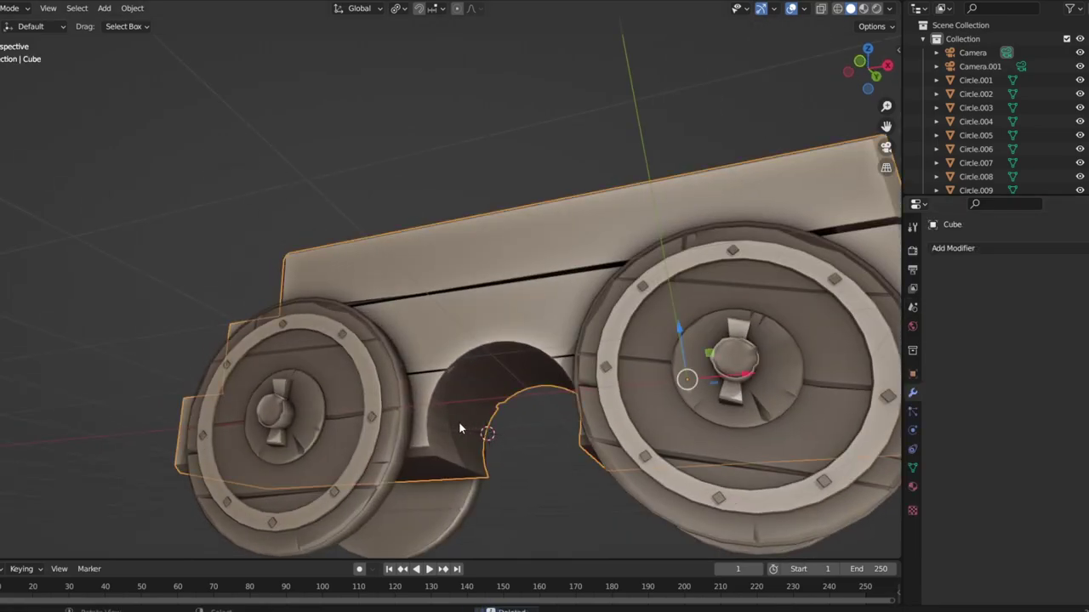
scroll(467, 356, up, 3)
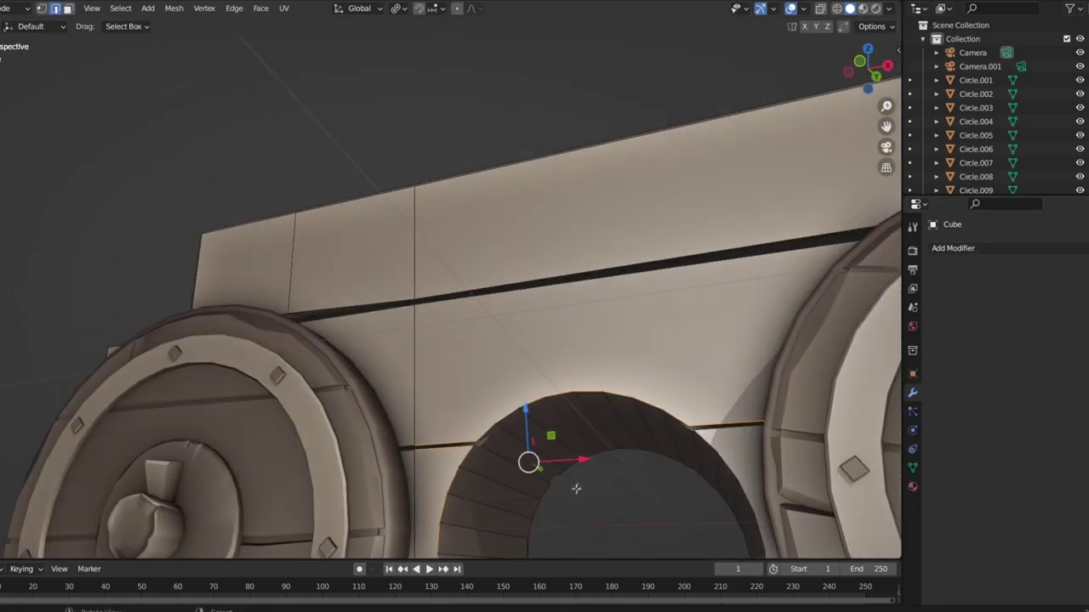
middle_drag(468, 356, 442, 400)
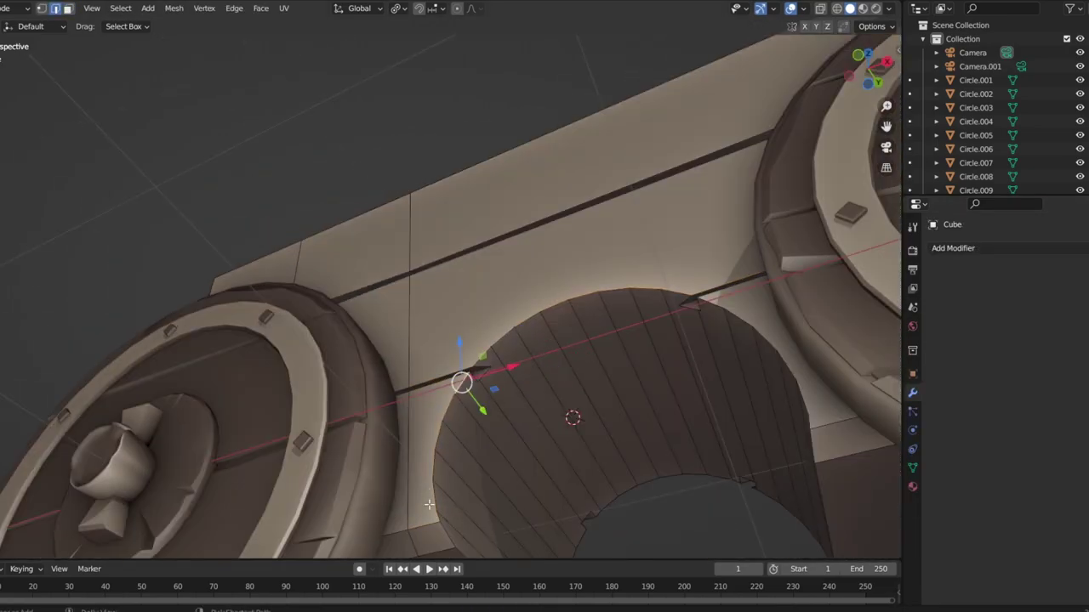
ctrl+shift+click(563, 304)
ctrl+shift+click(802, 397)
middle_drag(803, 397, 648, 278)
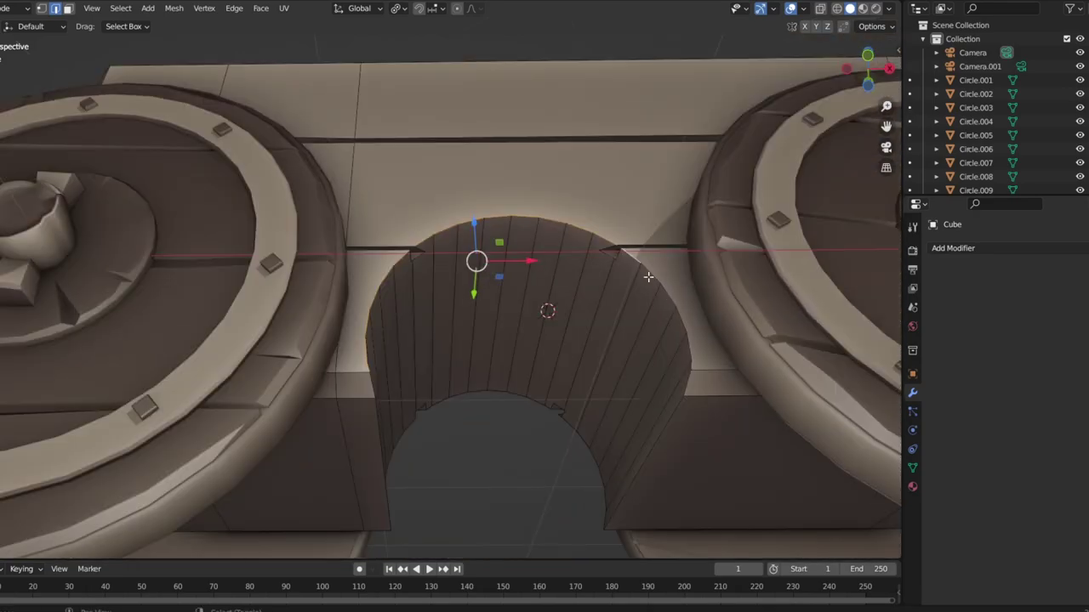
middle_drag(697, 391, 259, 419)
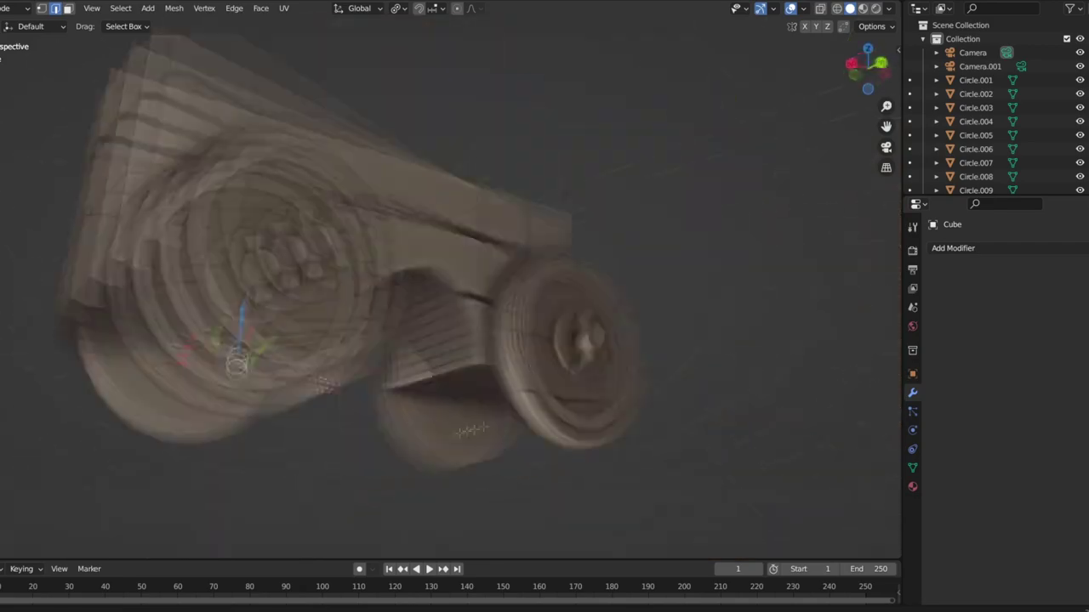
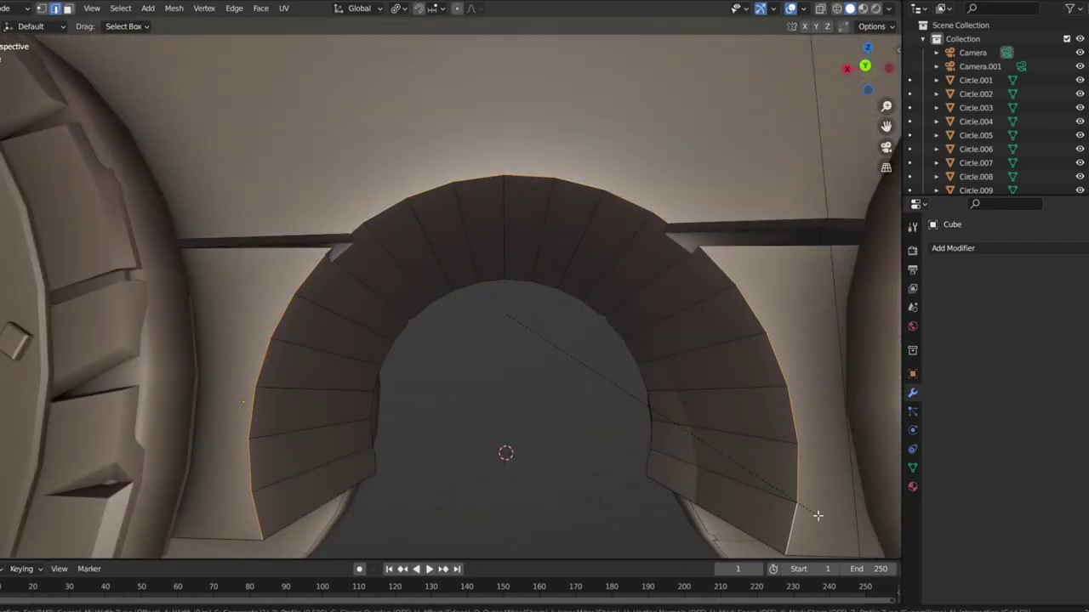
Return the wheeled carriage to Object Mode and save the project file
scroll(817, 516, down, 5)
mouse_move(812, 496)
middle_down()
mouse_move(476, 454)
mouse_move(510, 409)
middle_up()
key(Tab)
key(ctrl+s)
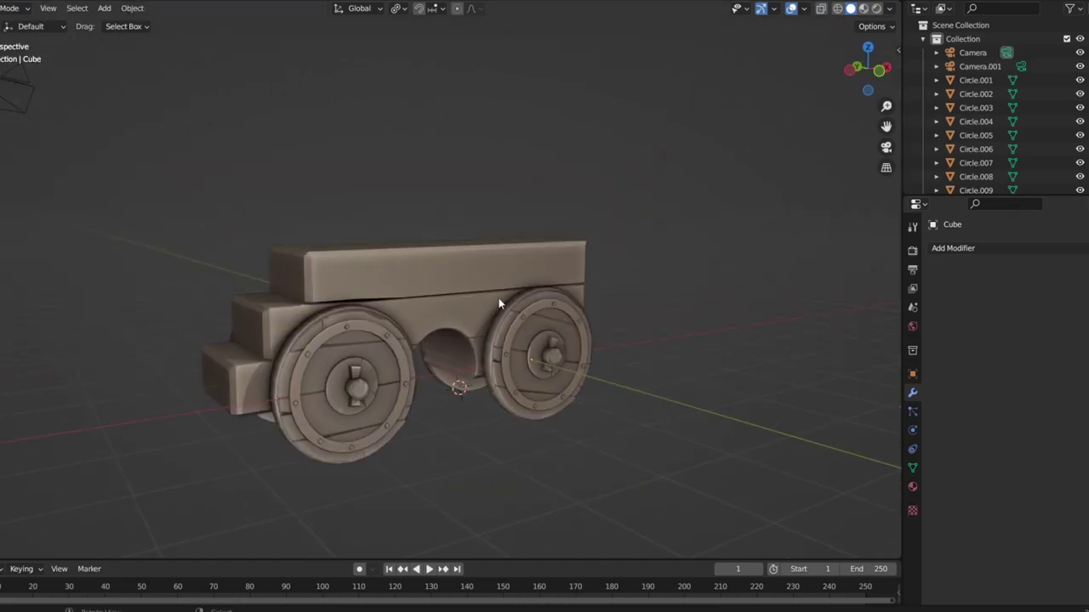
From a front orthographic view, add a UV sphere above the carriage
key(ctrl+KP_3)
key(shift+a)
click(468, 254)
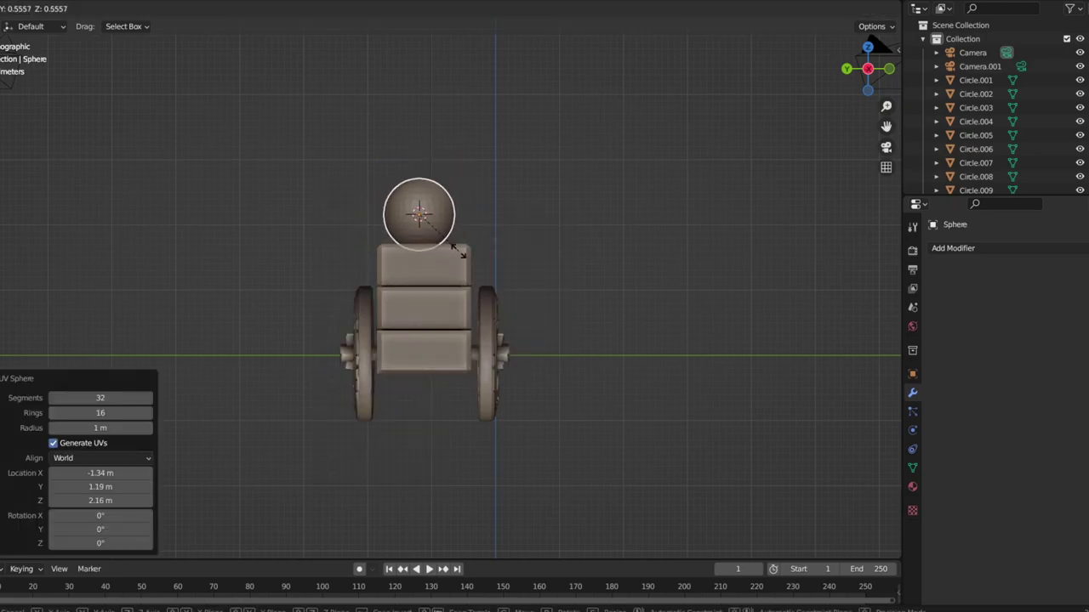
Scale the sphere to 0.56 and move it along X to the carriage's back end
click(459, 255)
middle_drag(459, 255, 400, 247)
key(g)
key(x)
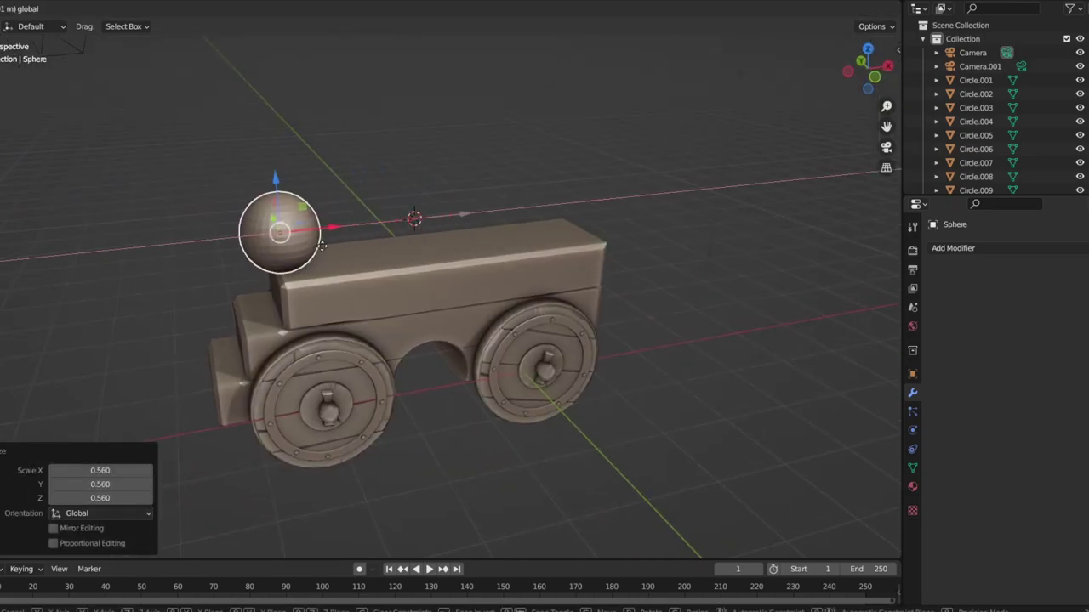
click(269, 254)
key(KP_1)
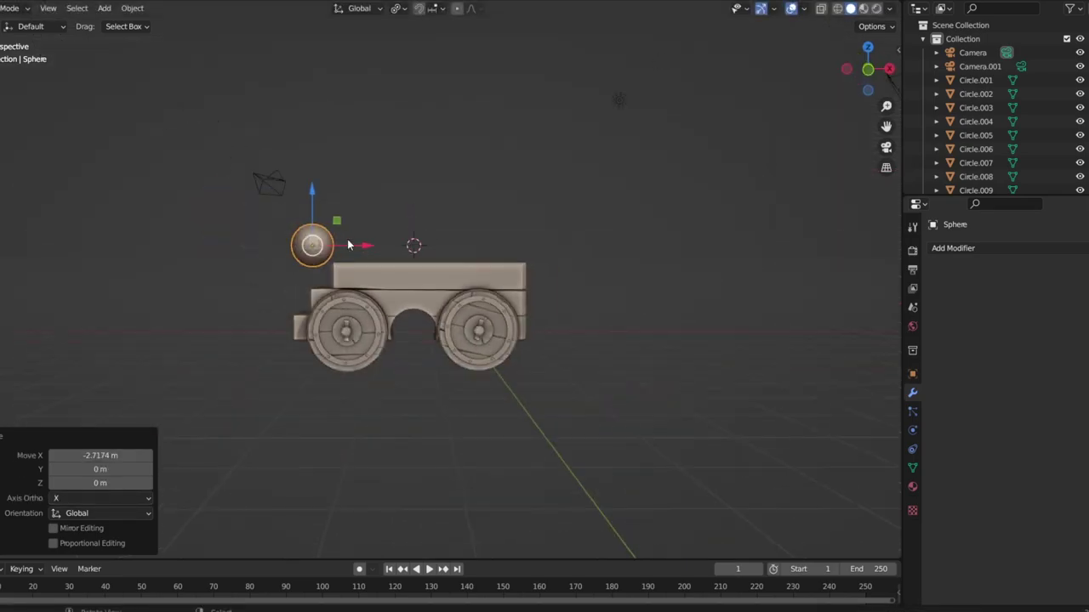
middle_drag(347, 245, 326, 221)
key(KP_1)
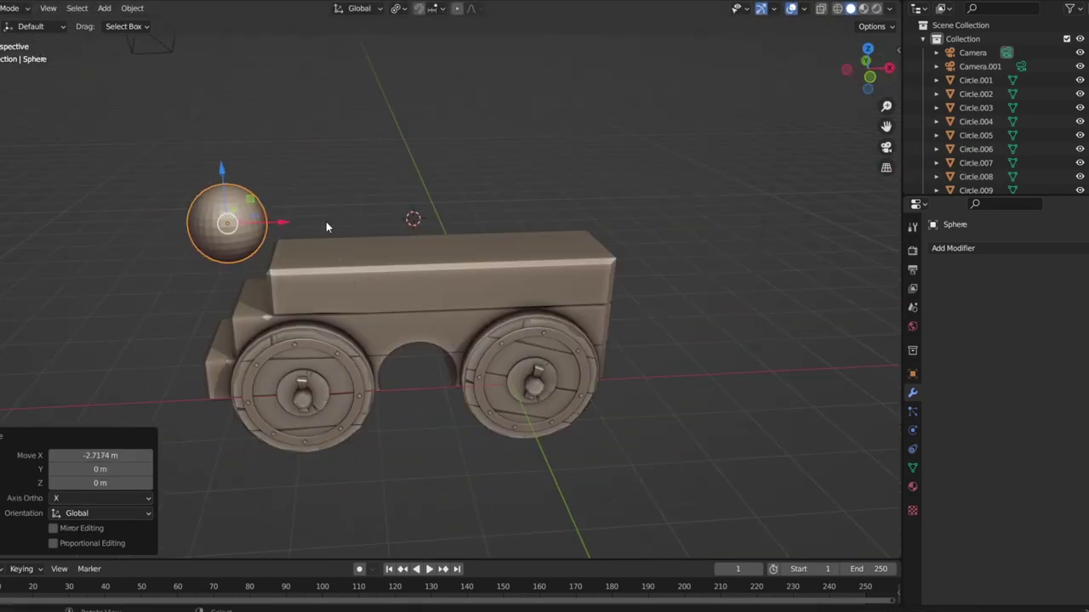
In wireframe Edit Mode, delete the right half of the sphere's vertices
key(Tab)
scroll(489, 296, up, 5)
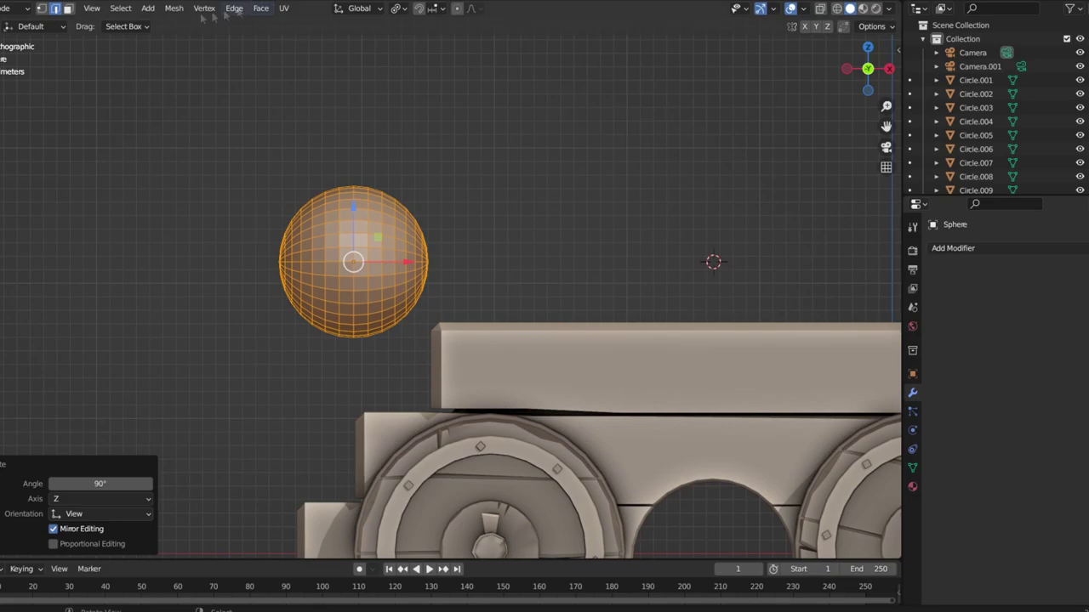
key(shift+z)
drag(387, 349, 433, 349)
key(x)
click(518, 280)
Extend the half sphere's open edge into a long barrel and add a loop cut along it
scroll(352, 238, down, 5)
key(g)
key(z)
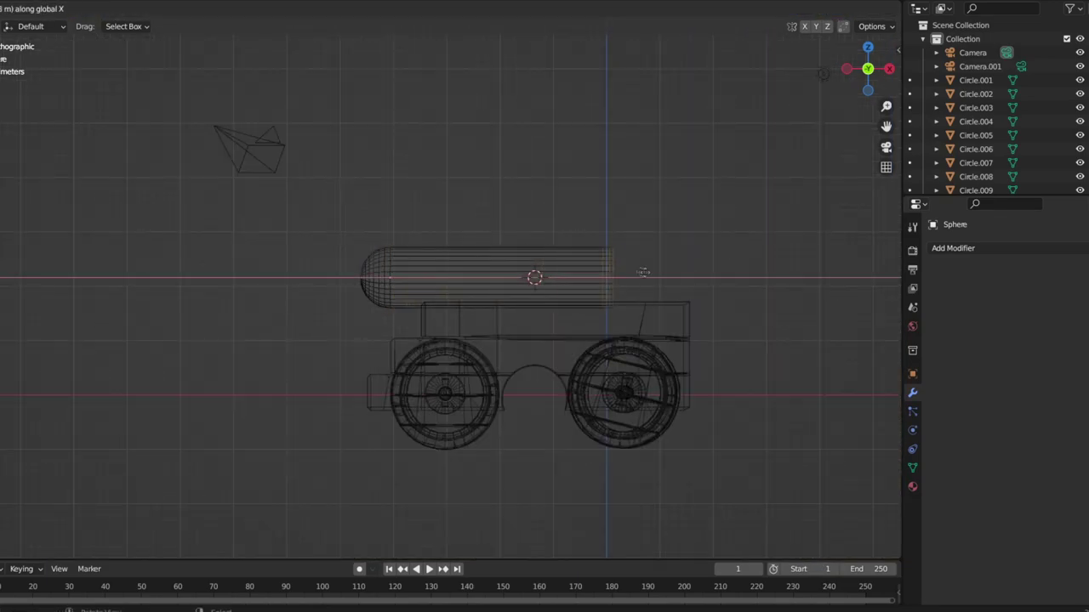
click(757, 279)
key(ctrl+r)
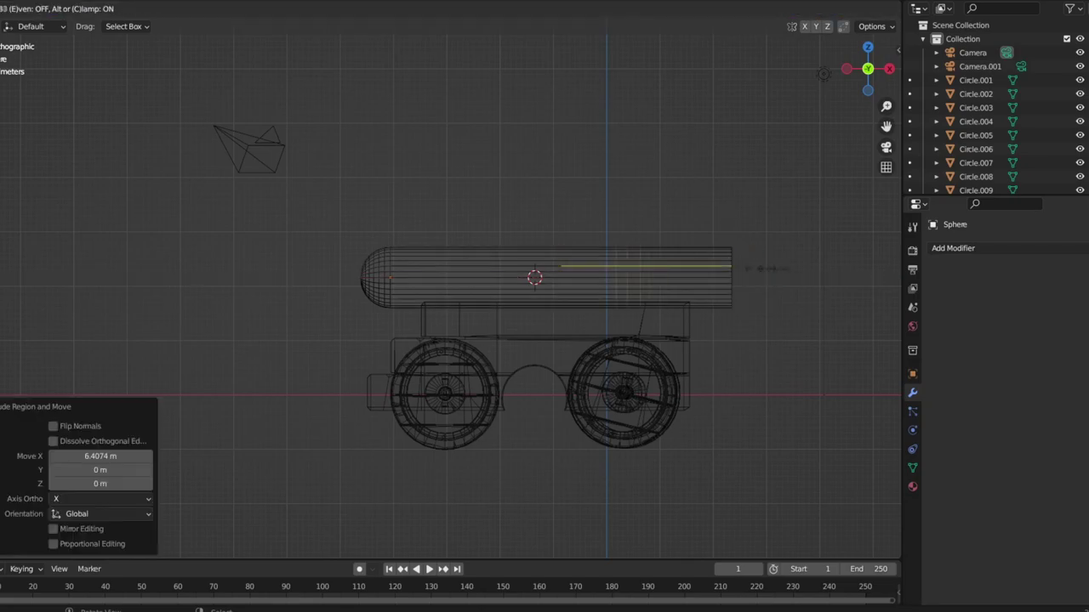
drag(765, 263, 802, 269)
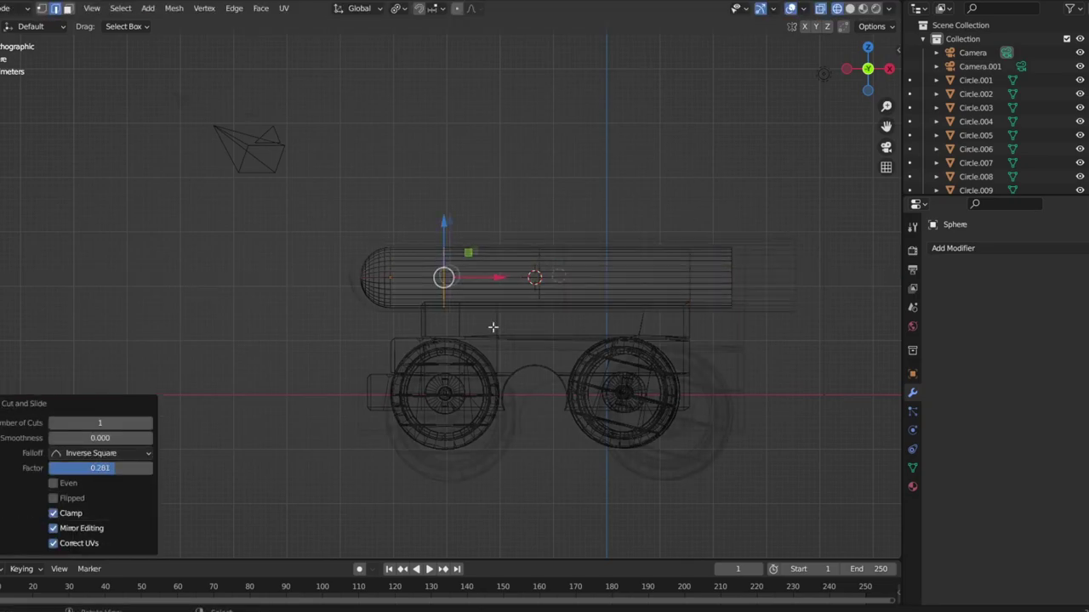
Flare the muzzle end outward and enlarge the middle barrel loop
scroll(493, 327, up, 3)
key(shift+z)
mouse_move(510, 285)
middle_down()
mouse_move(496, 288)
mouse_move(528, 290)
mouse_move(656, 381)
mouse_move(330, 297)
middle_up()
key(s)
click(545, 298)
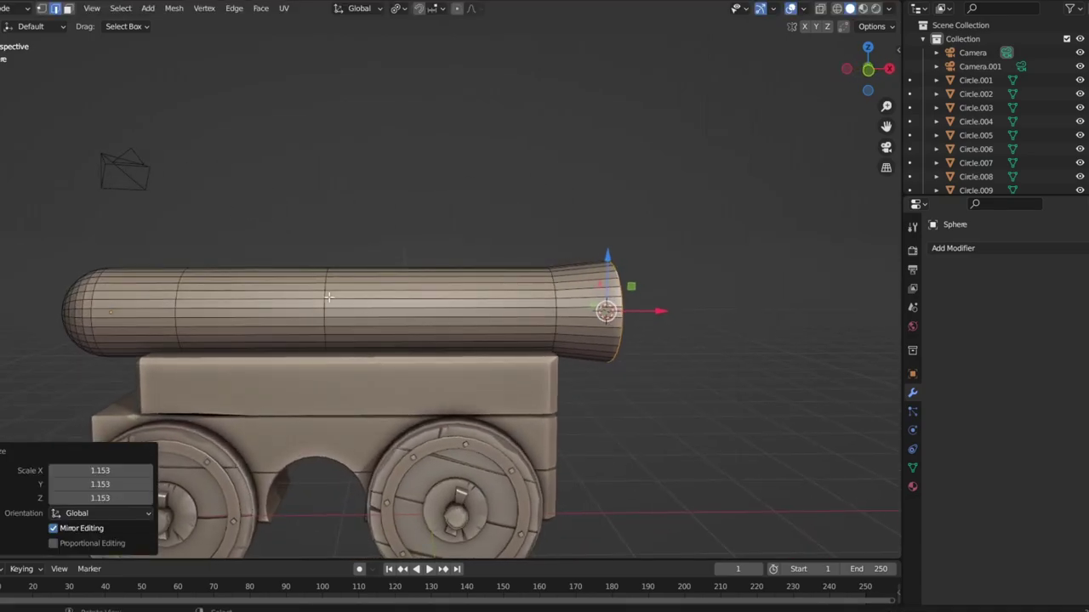
alt+click(329, 297)
key(s)
click(333, 381)
Scale the loop near the muzzle to 1.2 and bevel it into a ring
alt+click(550, 298)
key(shift+s)
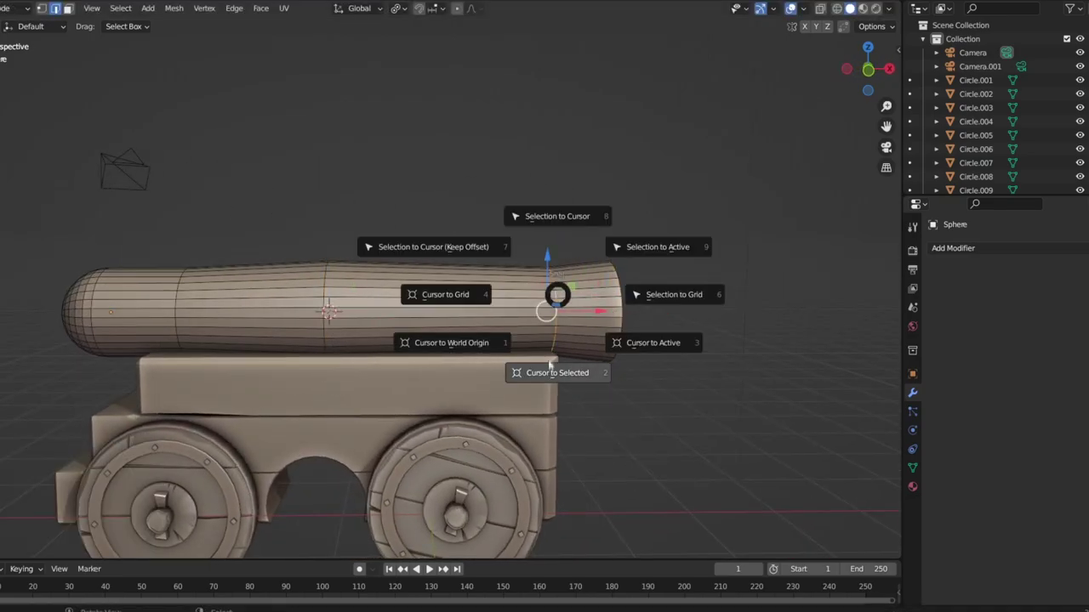
click(549, 364)
key(s)
click(558, 381)
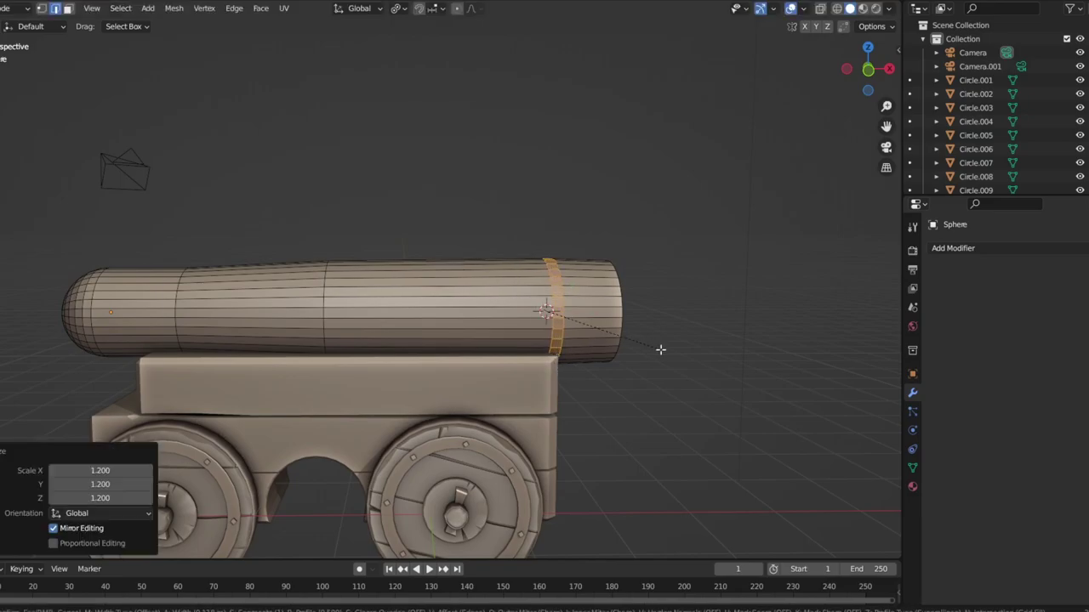
click(634, 423)
Bevel the middle loop and a loop near the breech into raised rings
alt+click(349, 349)
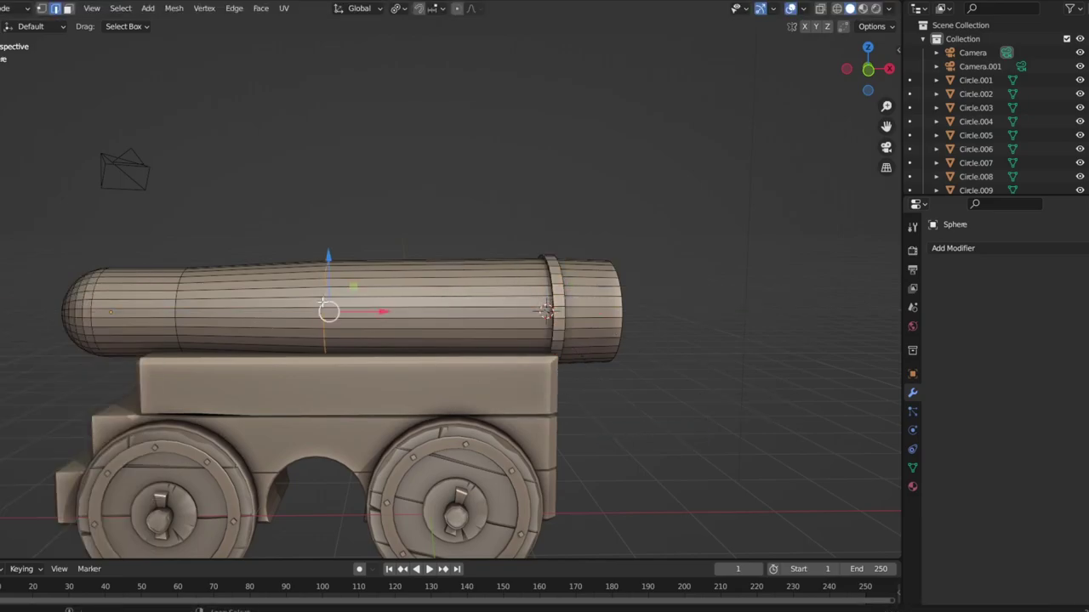
key(ctrl+b)
click(365, 366)
key(s)
click(367, 414)
alt+click(176, 304)
key(shift+s)
click(181, 383)
key(ctrl+b)
click(206, 387)
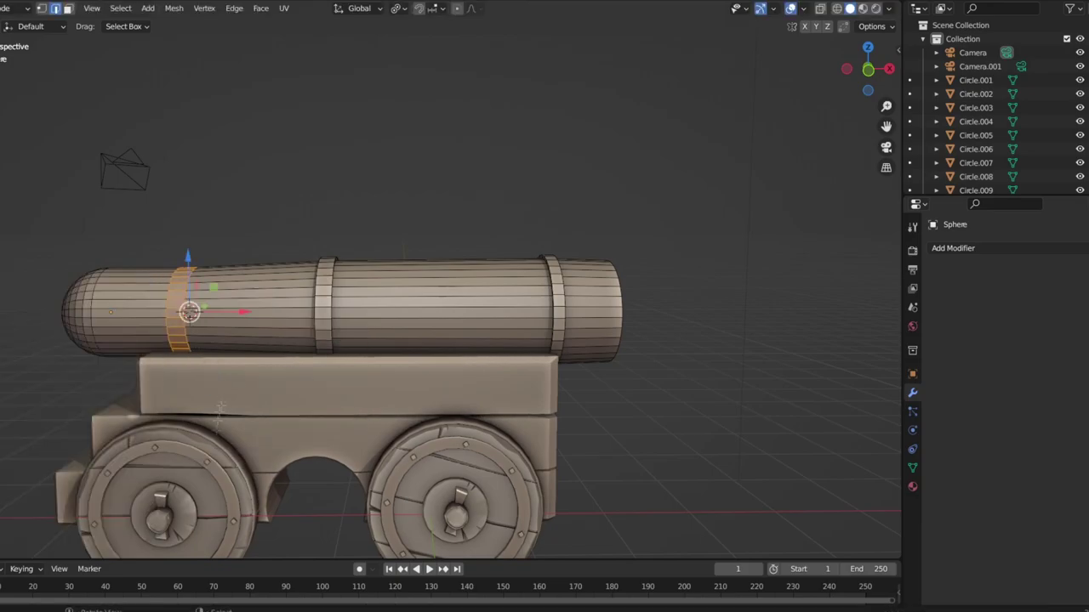
Back in Object Mode, apply Shade Smooth to the barrel
key(Tab)
middle_drag(255, 383, 407, 171)
right_click(408, 172)
click(413, 228)
click(913, 468)
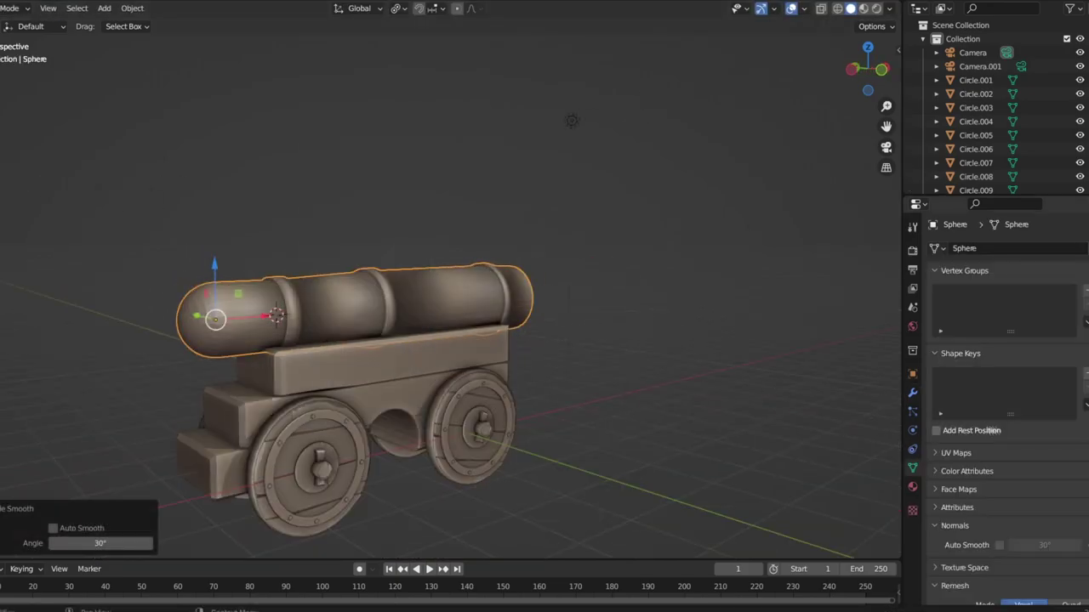
Turn on Auto Smooth and add an enlarged loop cut near the barrel's end
click(1000, 545)
key(Tab)
middle_drag(700, 388, 568, 306)
key(ctrl+r)
click(568, 307)
key(g)
key(g)
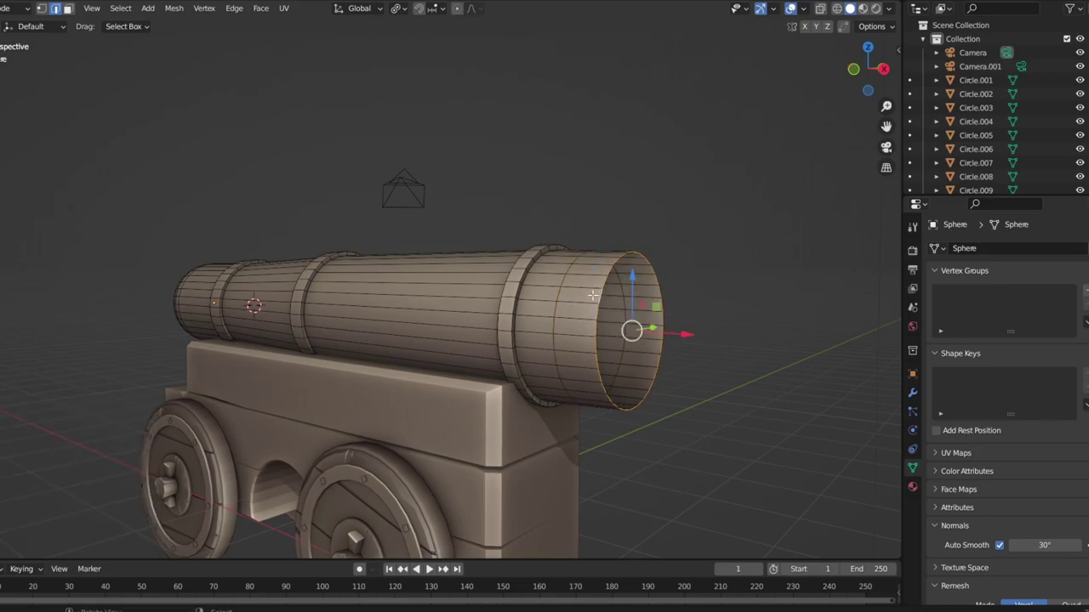
click(587, 461)
key(s)
click(566, 464)
Shrink the muzzle faces inward to 0.86 to hollow out the bore
mouse_move(566, 464)
middle_down()
mouse_move(580, 418)
mouse_move(457, 454)
middle_up()
click(554, 415)
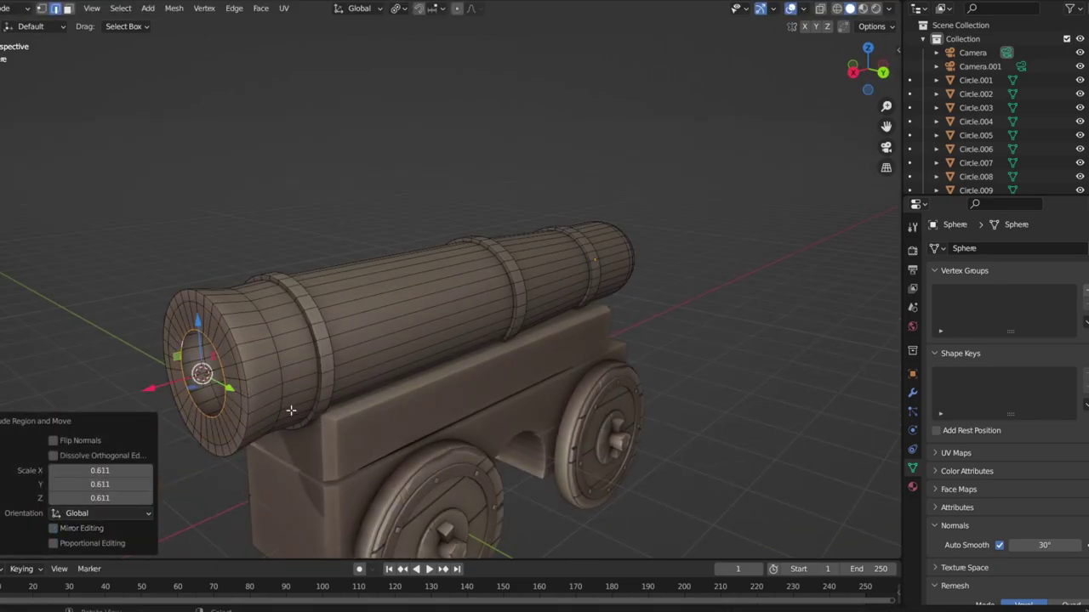
click(232, 364)
scroll(231, 364, down, 2)
mouse_move(232, 364)
middle_down()
mouse_move(613, 406)
mouse_move(715, 372)
middle_up()
click(628, 407)
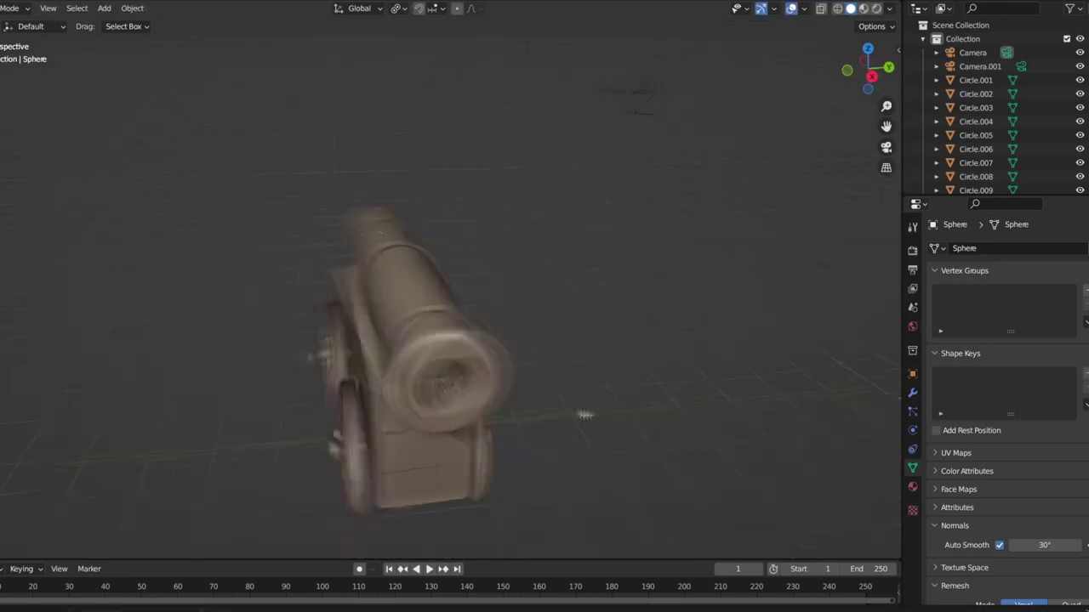
scroll(588, 299, up, 2)
click(720, 364)
Orbit around the finished barrel in Object Mode to inspect it
key(Tab)
scroll(644, 377, down, 3)
mouse_move(644, 377)
middle_down()
mouse_move(459, 350)
mouse_move(249, 369)
middle_up()
scroll(248, 370, up, 3)
scroll(241, 367, down, 3)
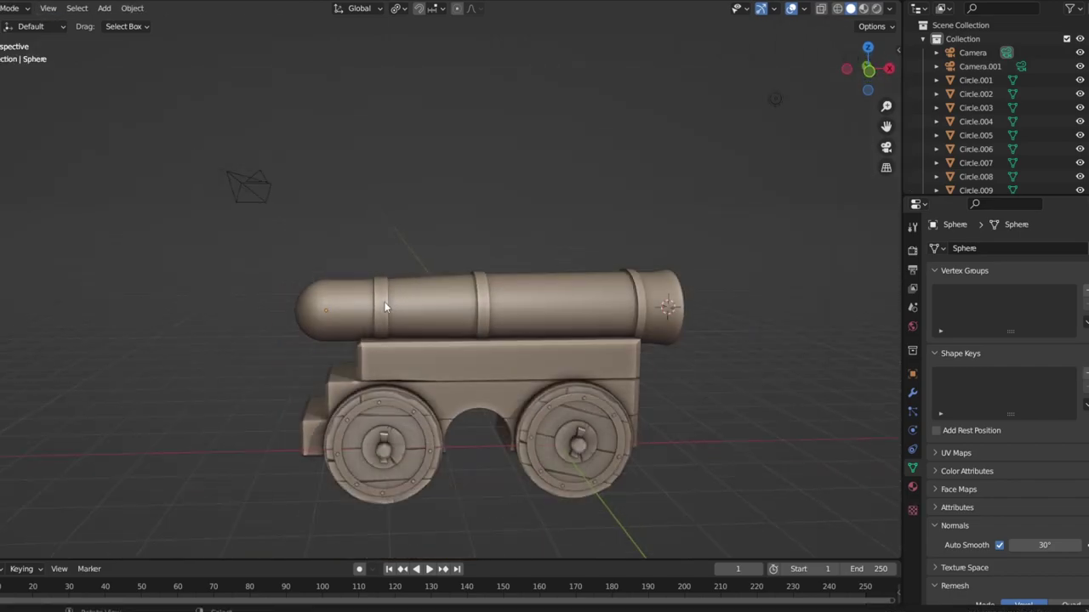
middle_drag(595, 389, 214, 429)
scroll(376, 414, up, 4)
Select and scale the barrel's rounded breech end
key(Tab)
mouse_move(377, 413)
middle_down()
mouse_move(644, 377)
mouse_move(538, 383)
mouse_move(481, 340)
mouse_move(596, 366)
middle_up()
key(l)
key(s)
scroll(721, 467, down, 2)
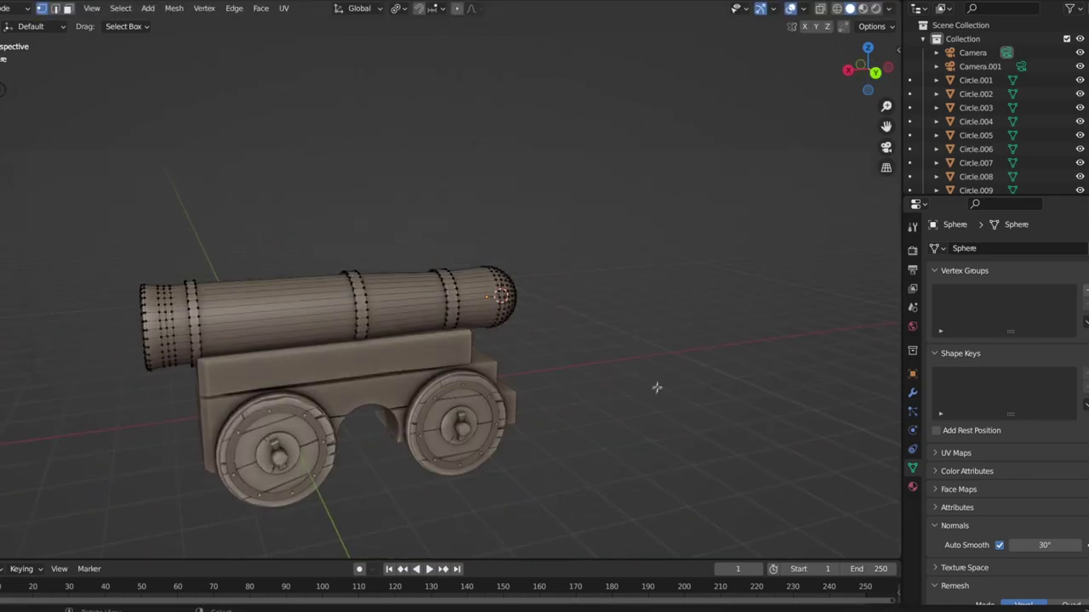
middle_drag(655, 389, 581, 387)
mouse_move(614, 465)
middle_down()
mouse_move(678, 410)
mouse_move(480, 407)
middle_up()
key(Tab)
scroll(480, 408, up, 3)
In face select mode, pick a face on the lower side of the rounded breech end
scroll(454, 416, down, 2)
key(3)
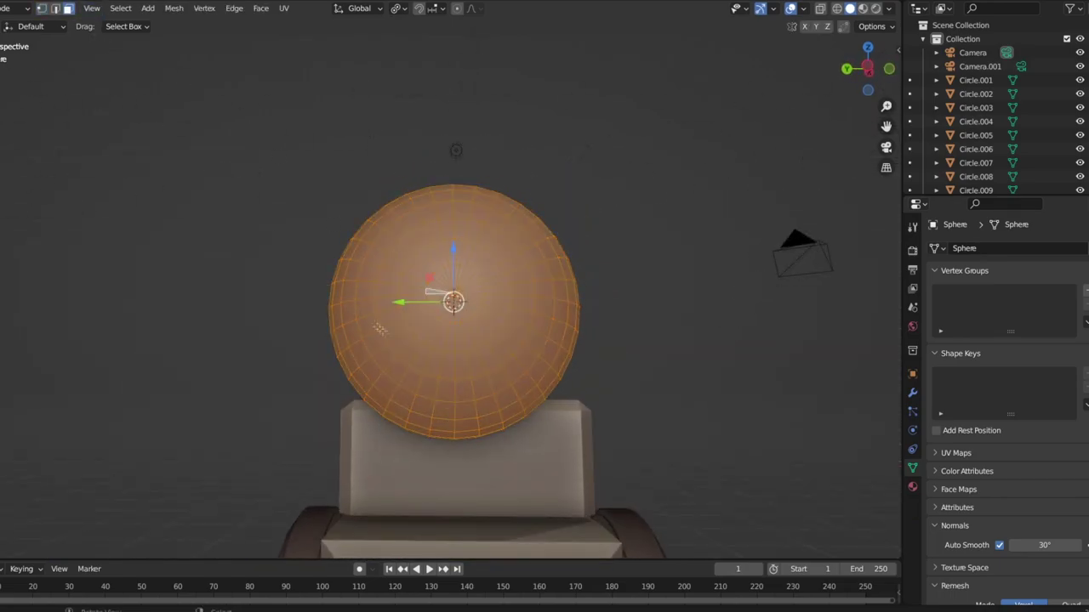
click(417, 356)
click(497, 353)
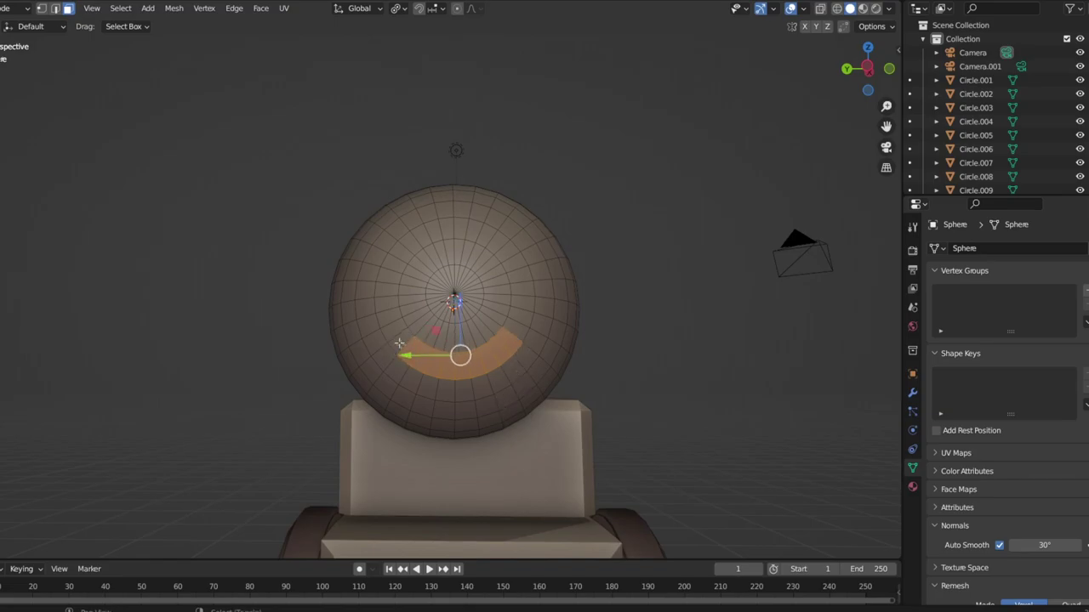
key(a)
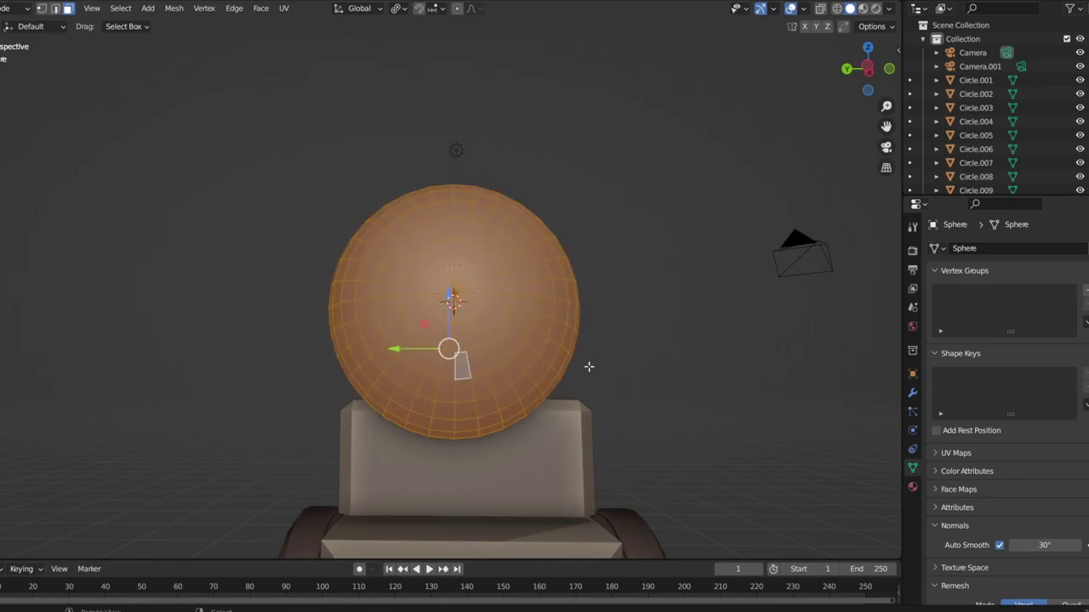
click(462, 368)
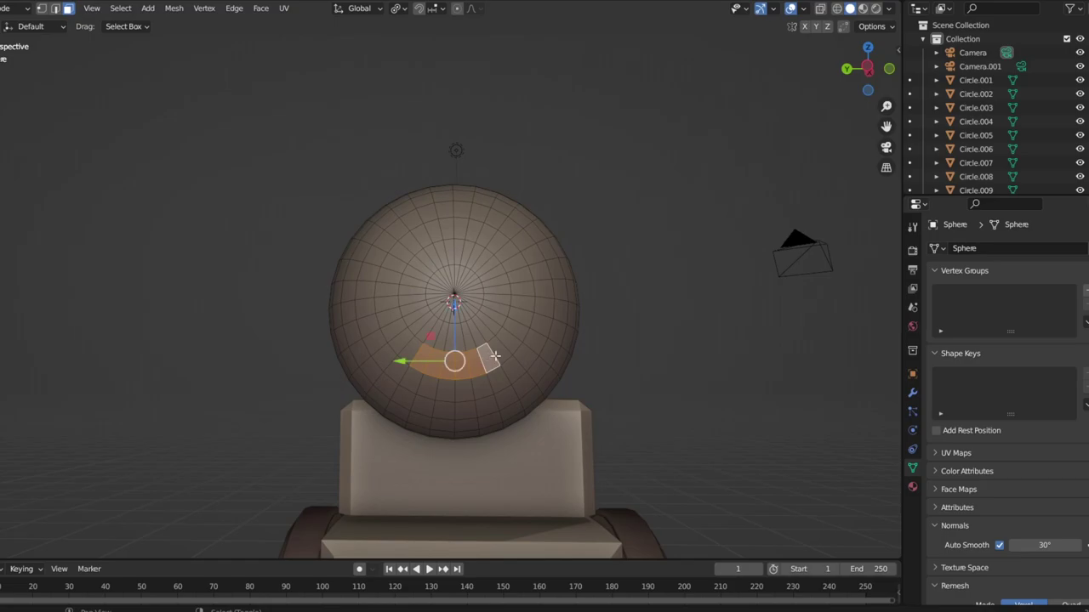
Extrude the selected face outward and shift it along X and slightly upward
middle_drag(464, 374, 357, 425)
key(e)
click(355, 455)
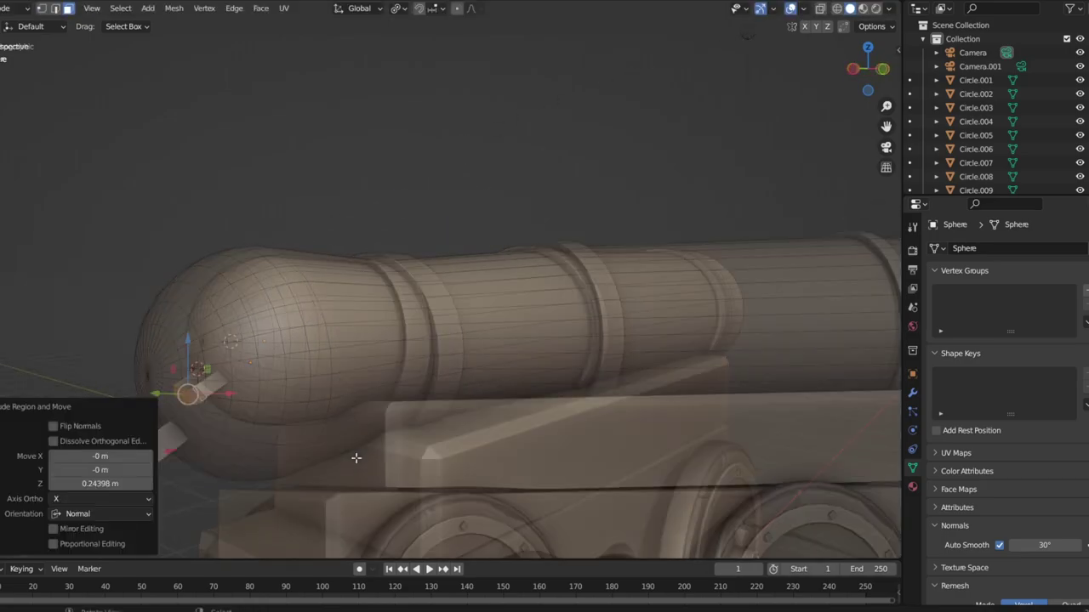
click(86, 340)
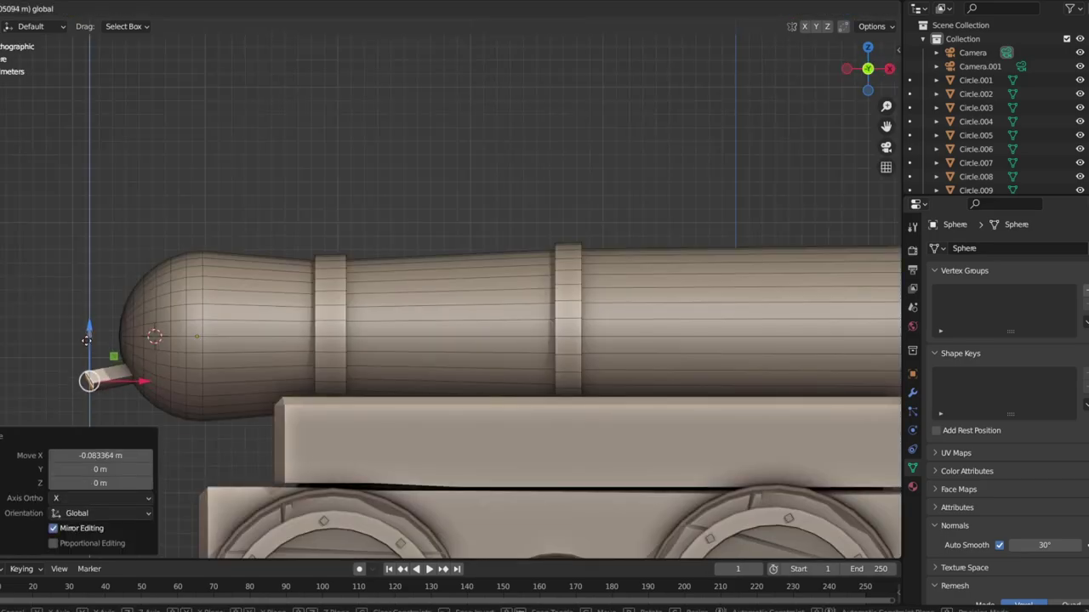
click(134, 412)
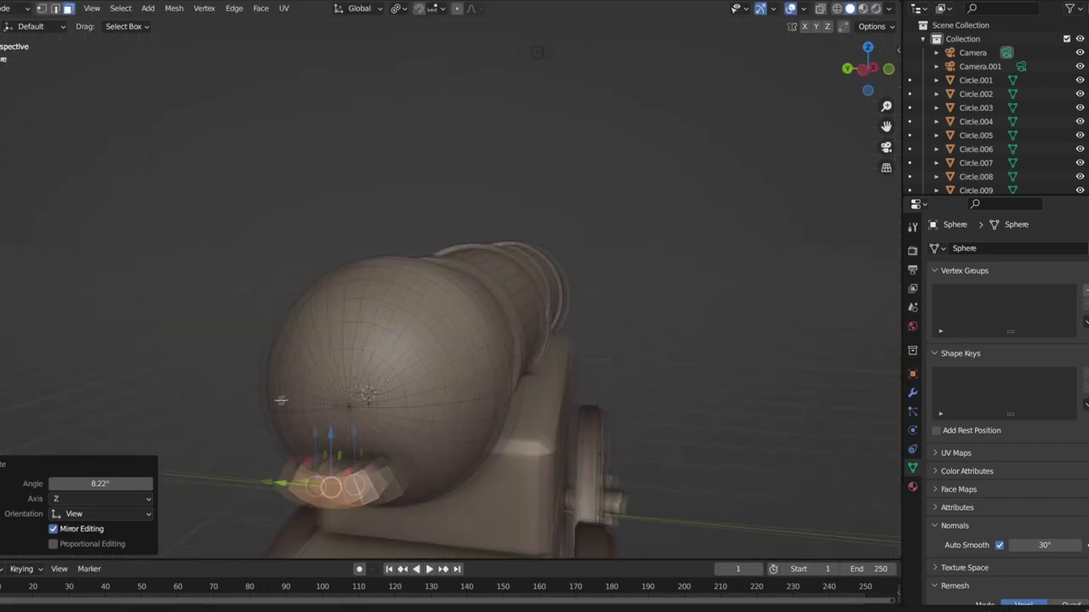
middle_drag(130, 412, 448, 328)
scroll(448, 329, up, 4)
Resize and bevel the extruded piece's top and bottom edge loops
mouse_move(442, 291)
middle_down()
mouse_move(437, 323)
mouse_move(594, 378)
mouse_move(510, 365)
mouse_move(443, 374)
middle_up()
key(ctrl+b)
click(432, 392)
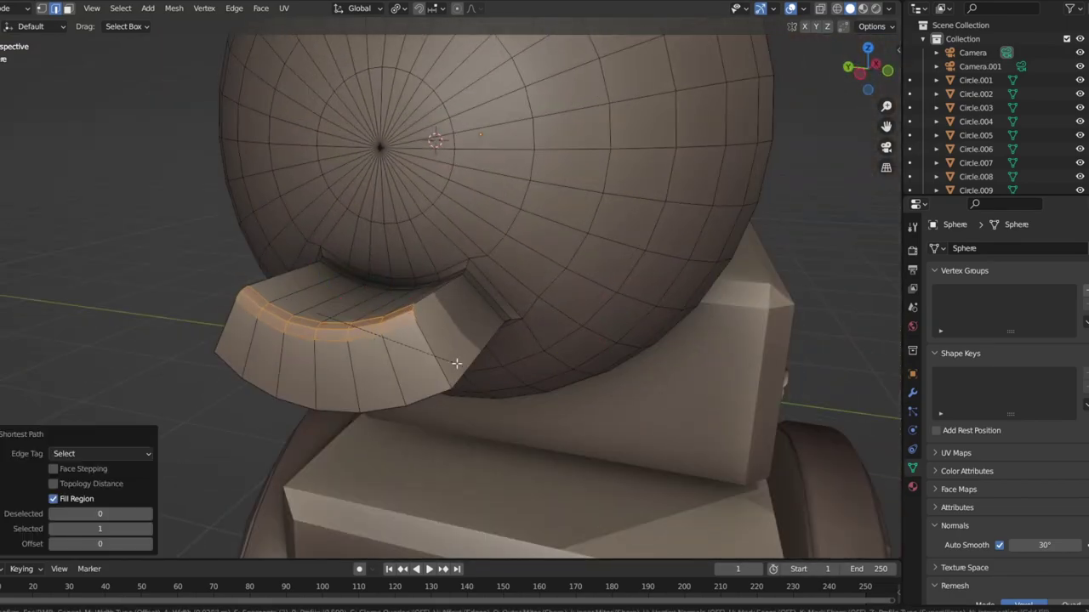
alt+click(261, 384)
click(602, 432)
mouse_move(602, 432)
middle_down()
mouse_move(498, 359)
mouse_move(637, 448)
mouse_move(477, 360)
middle_up()
mouse_move(317, 265)
middle_down()
mouse_move(472, 360)
mouse_move(542, 339)
mouse_move(379, 346)
mouse_move(497, 372)
middle_up()
key(ctrl+b)
click(484, 367)
Add a new edge loop on the rear knob
key(Tab)
scroll(380, 345, down, 5)
key(Tab)
scroll(364, 319, up, 5)
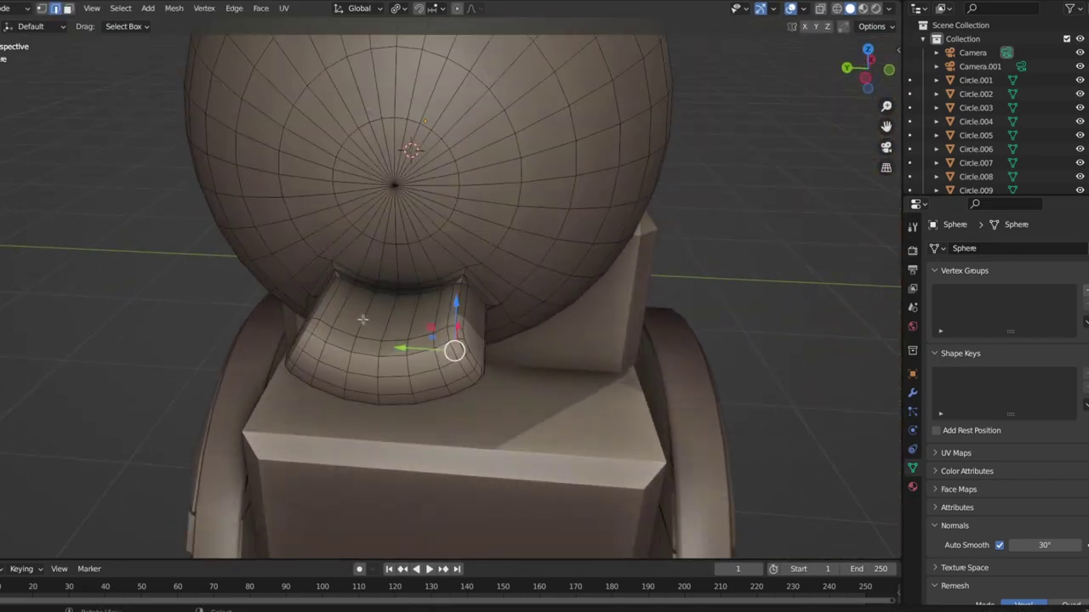
click(332, 279)
middle_drag(332, 279, 347, 359)
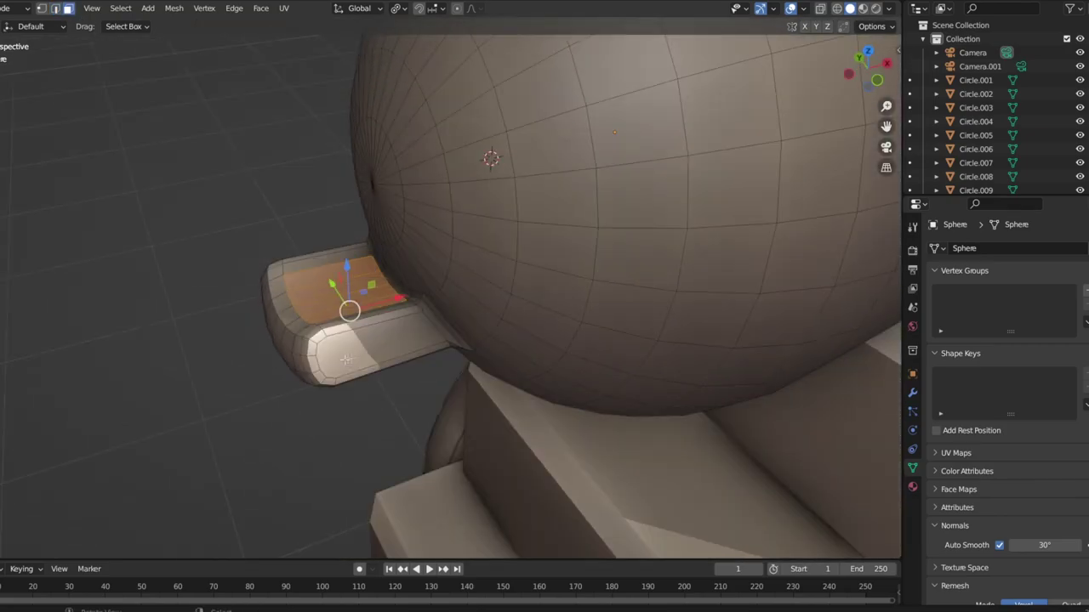
click(363, 294)
Reshape the knob's selected faces into a rounded opening with LoopTools
key(1)
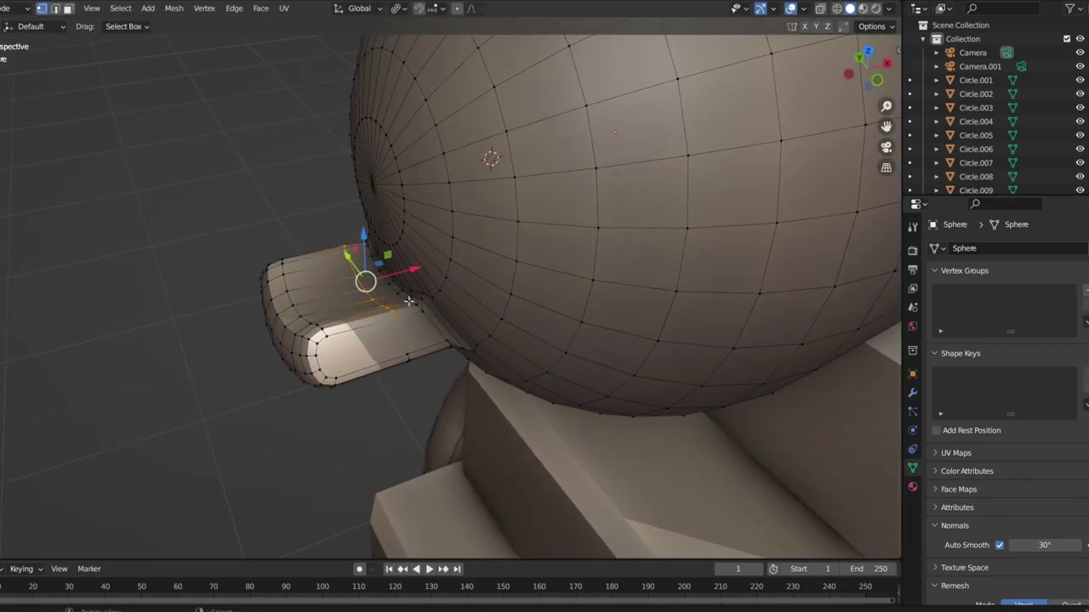
mouse_move(403, 344)
middle_down()
mouse_move(444, 315)
mouse_move(245, 205)
middle_up()
key(3)
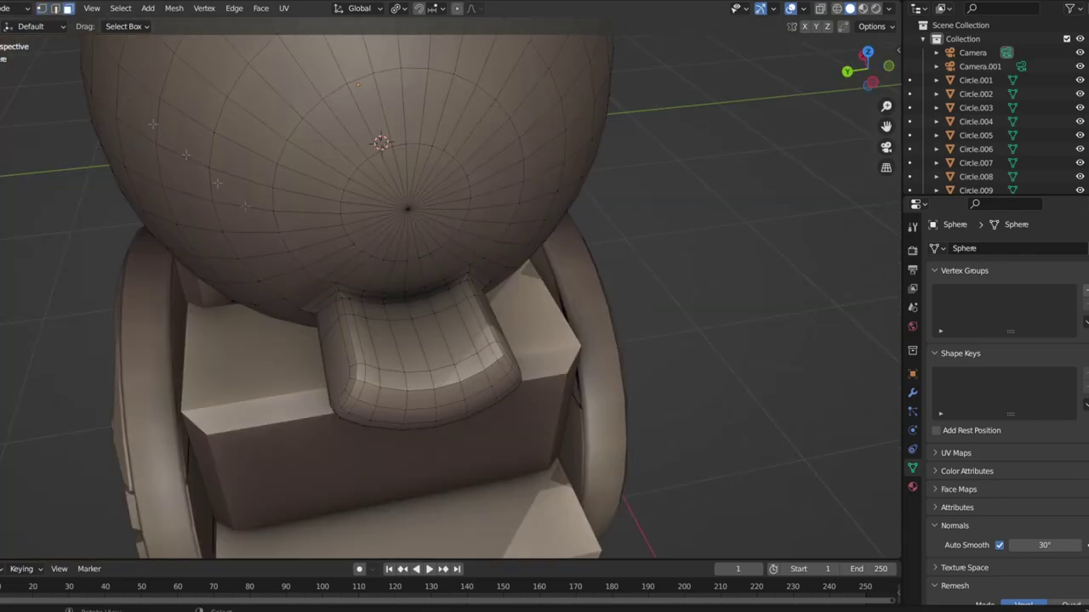
middle_drag(460, 336, 412, 241)
right_click(466, 244)
click(522, 236)
Select the opening's inner border loop, then return to Object Mode and save
key(Tab)
mouse_move(534, 224)
middle_down()
mouse_move(447, 394)
mouse_move(456, 372)
mouse_move(333, 328)
middle_up()
key(Tab)
key(2)
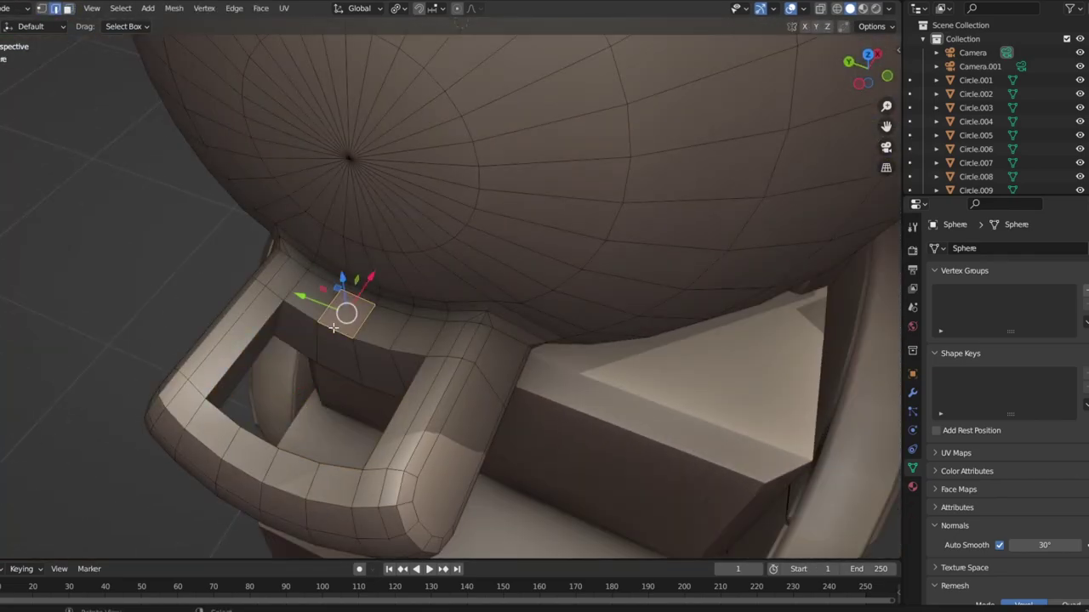
alt+click(404, 411)
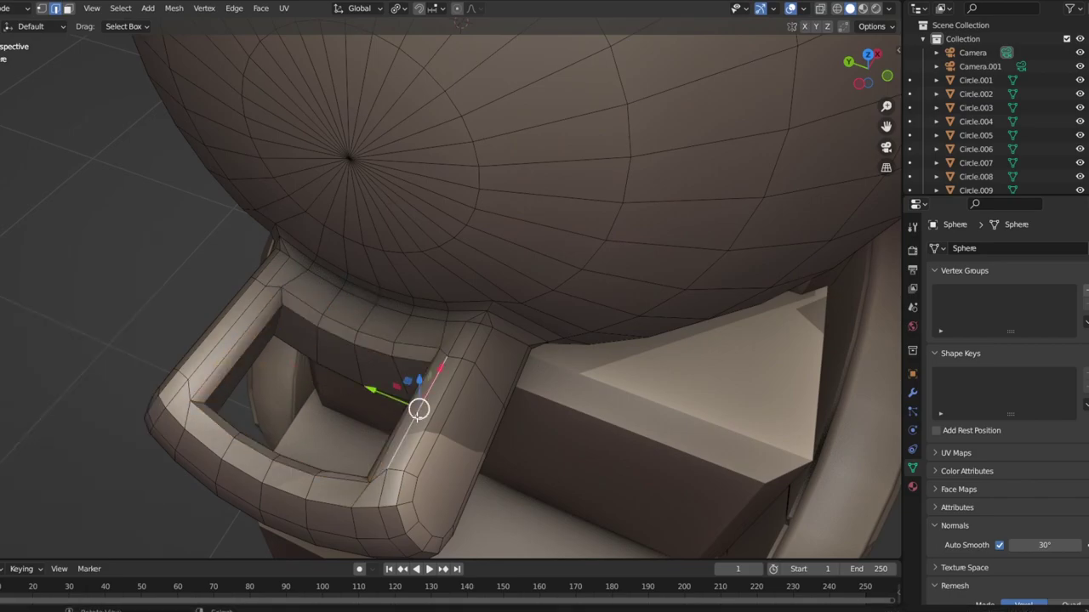
key(Tab)
scroll(416, 416, down, 5)
middle_drag(416, 416, 292, 232)
key(ctrl+s)
mouse_move(558, 379)
middle_down()
mouse_move(452, 415)
mouse_move(563, 430)
middle_up()
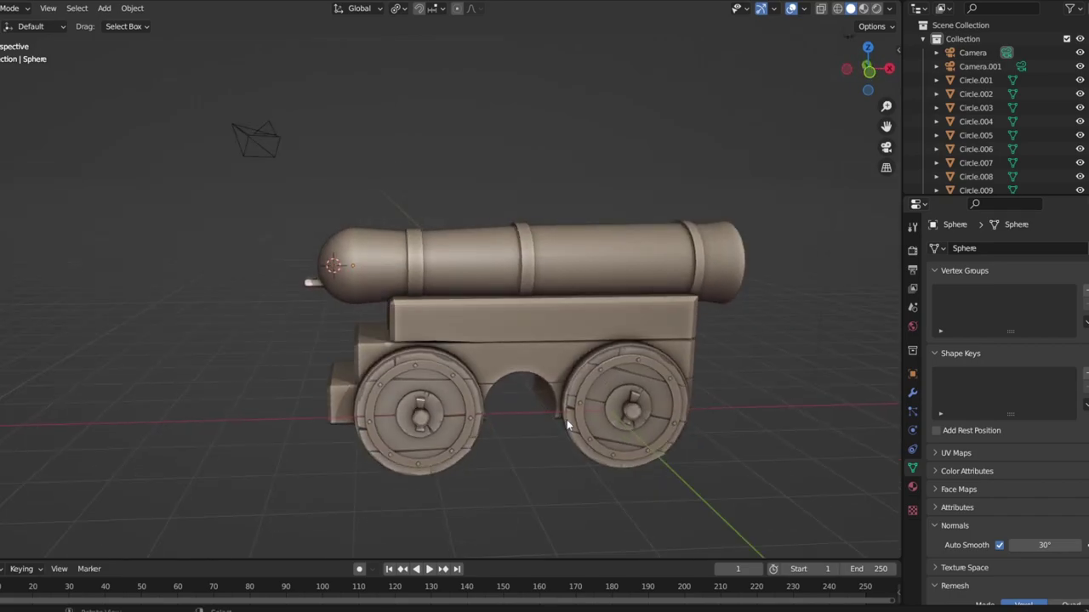
Isolate carriage Cube.004, loop-cut across its top, and select the top faces at its end
scroll(539, 330, up, 2)
click(540, 331)
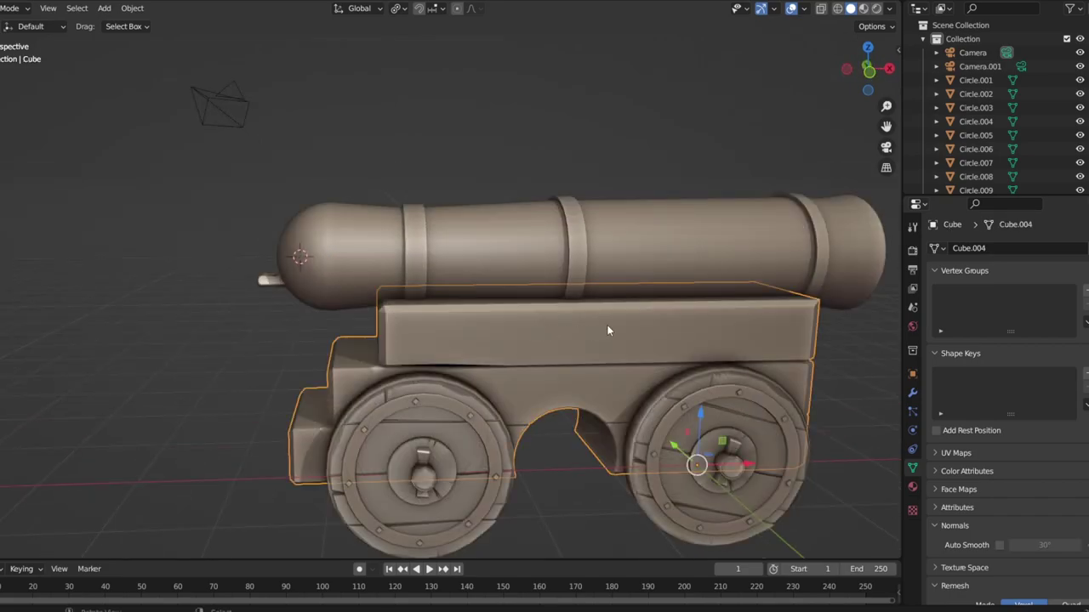
key(KP_Divide)
key(Tab)
key(ctrl+r)
click(529, 224)
key(3)
click(590, 184)
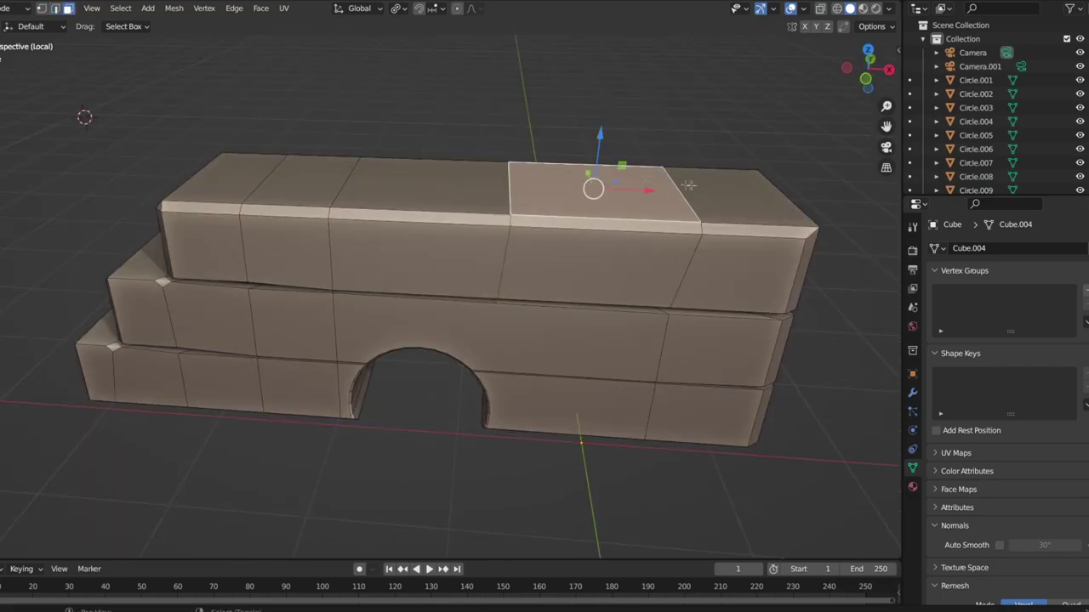
shift+click(732, 194)
Extrude the selected top end faces upward into a raised block on the carriage
middle_drag(659, 203, 661, 195)
key(shift+s)
click(668, 314)
click(668, 315)
key(z)
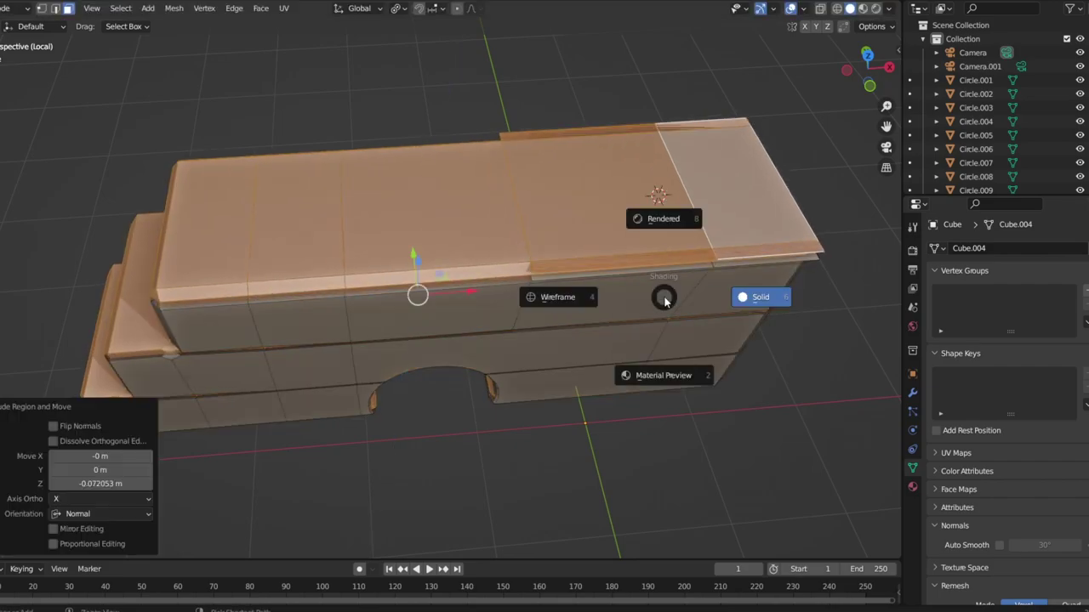
key(g)
click(671, 173)
middle_drag(671, 173, 660, 178)
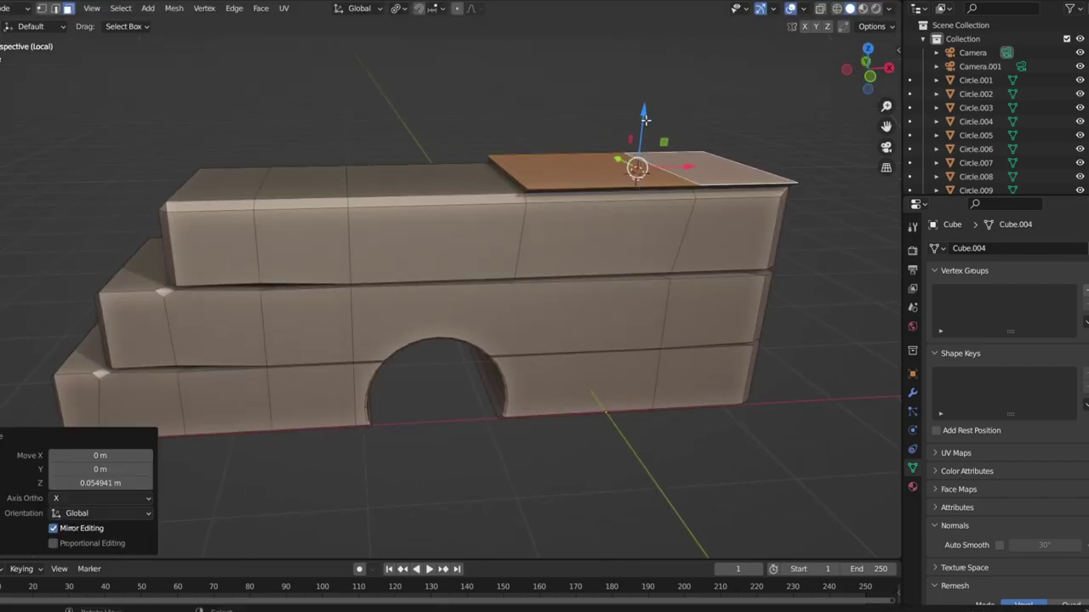
key(e)
click(644, 60)
mouse_move(644, 59)
middle_down()
mouse_move(622, 255)
mouse_move(370, 260)
mouse_move(567, 131)
mouse_move(309, 119)
middle_up()
Lower the ledge's edge loop along Z to thin it, then show the full cannon scene
middle_drag(585, 211, 476, 281)
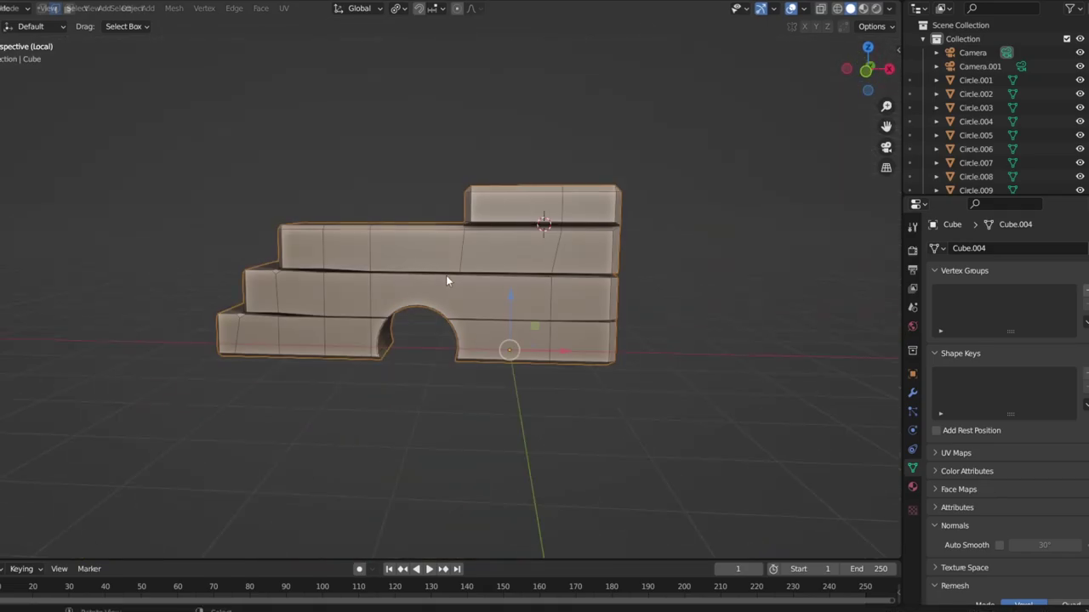
scroll(372, 335, up, 5)
middle_drag(372, 335, 636, 284)
alt+click(636, 283)
key(g)
key(z)
click(579, 307)
key(1)
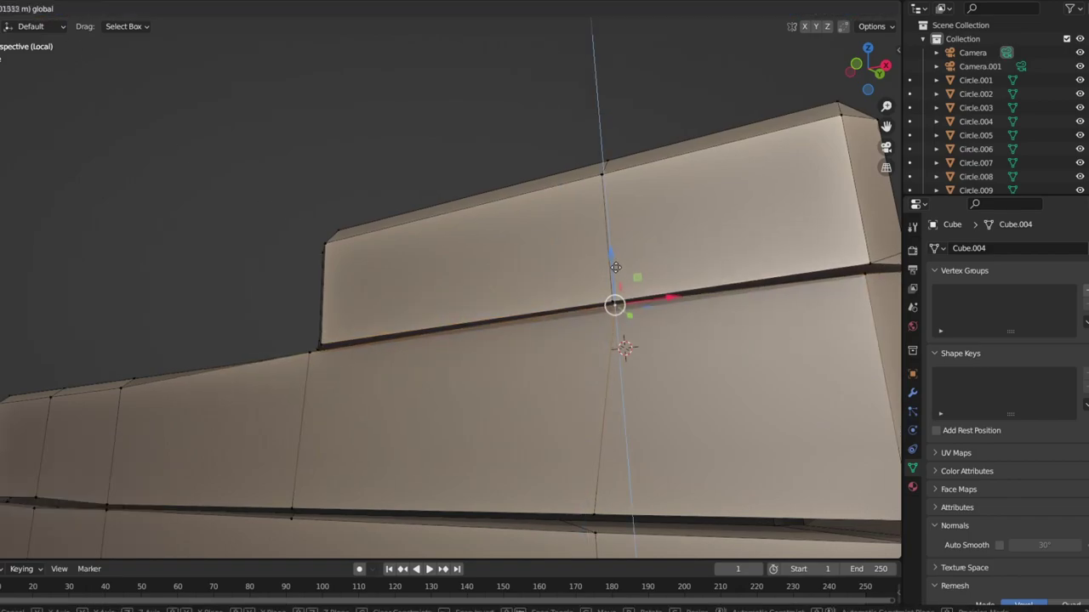
scroll(615, 268, down, 4)
middle_drag(615, 268, 476, 281)
click(223, 340)
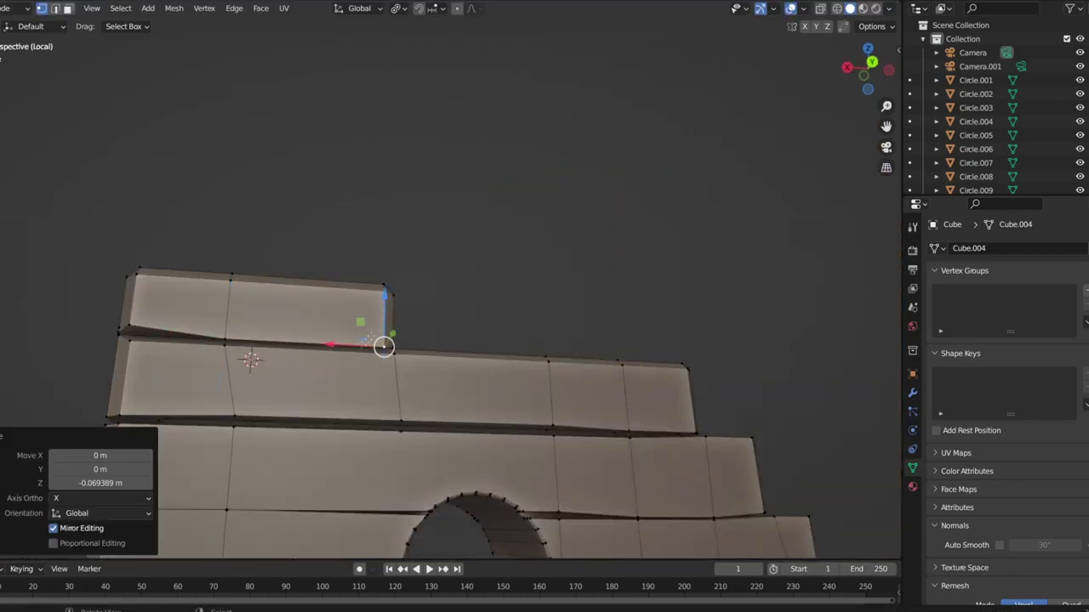
key(Tab)
middle_drag(510, 357, 576, 407)
key(KP_Divide)
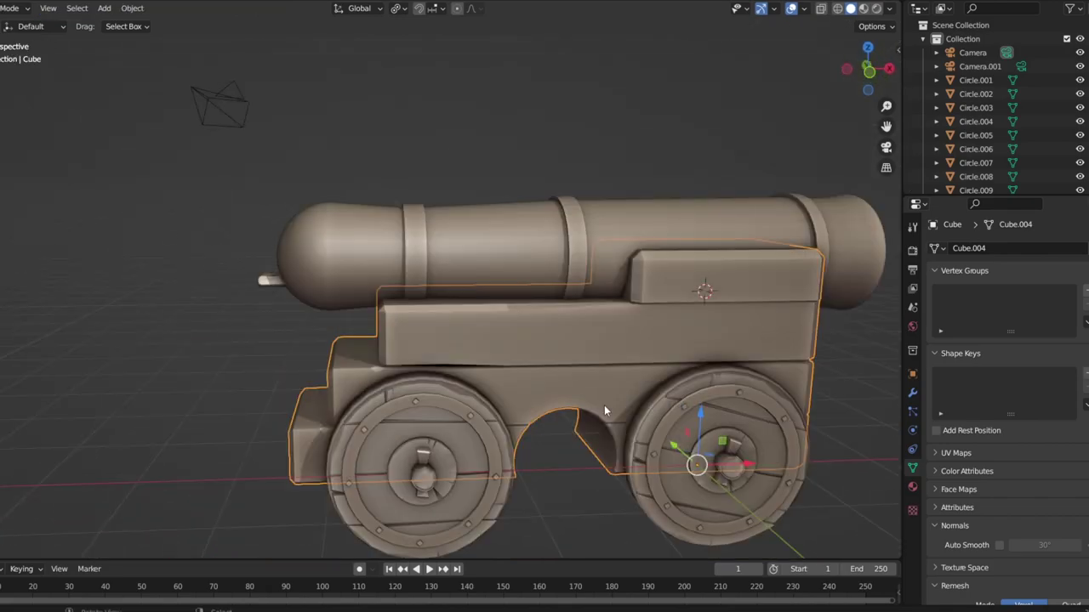
Select the Sphere barrel and raise it along Z above the carriage
middle_drag(604, 405, 467, 450)
click(383, 280)
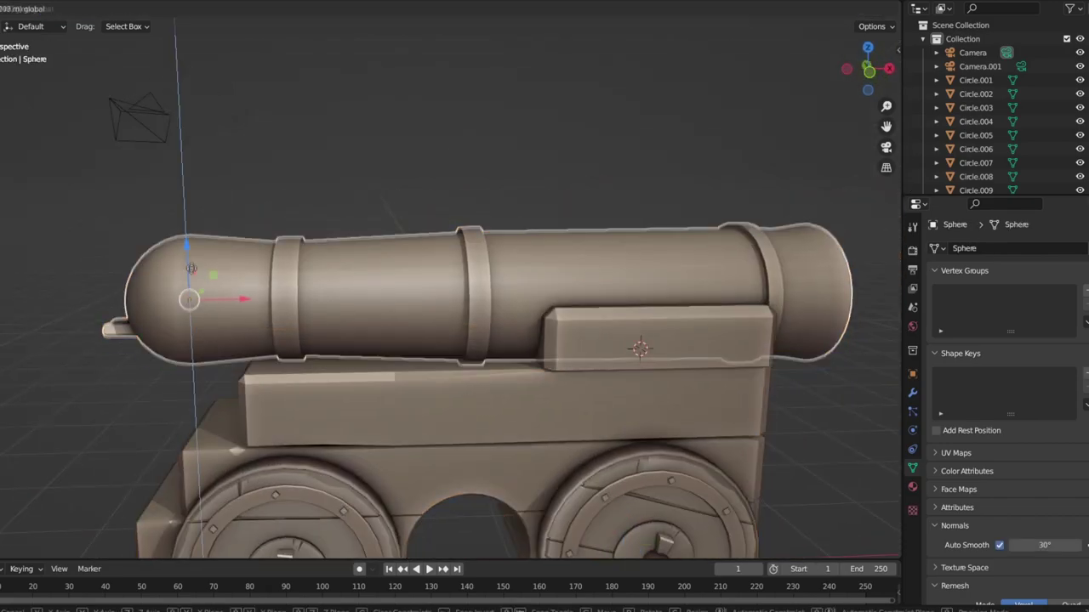
drag(184, 277, 193, 223)
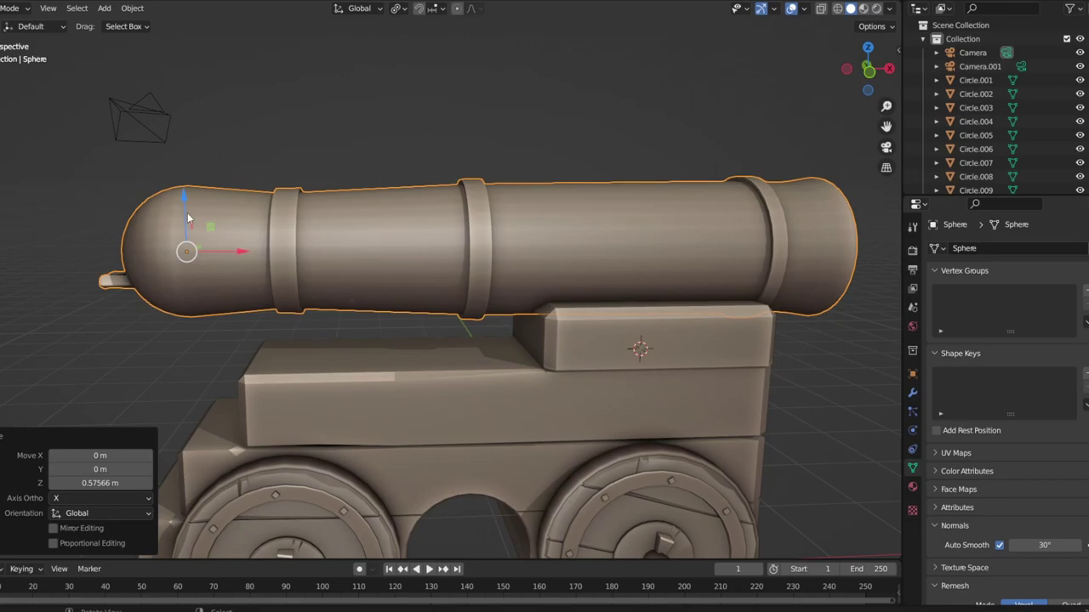
key(g)
key(z)
click(190, 225)
key(KP_3)
middle_drag(517, 383, 496, 381)
Scale the barrel to 0.930 excluding X, then lengthen it to 1.036 along X
key(s)
key(shift+x)
click(562, 451)
key(ctrl+KP_1)
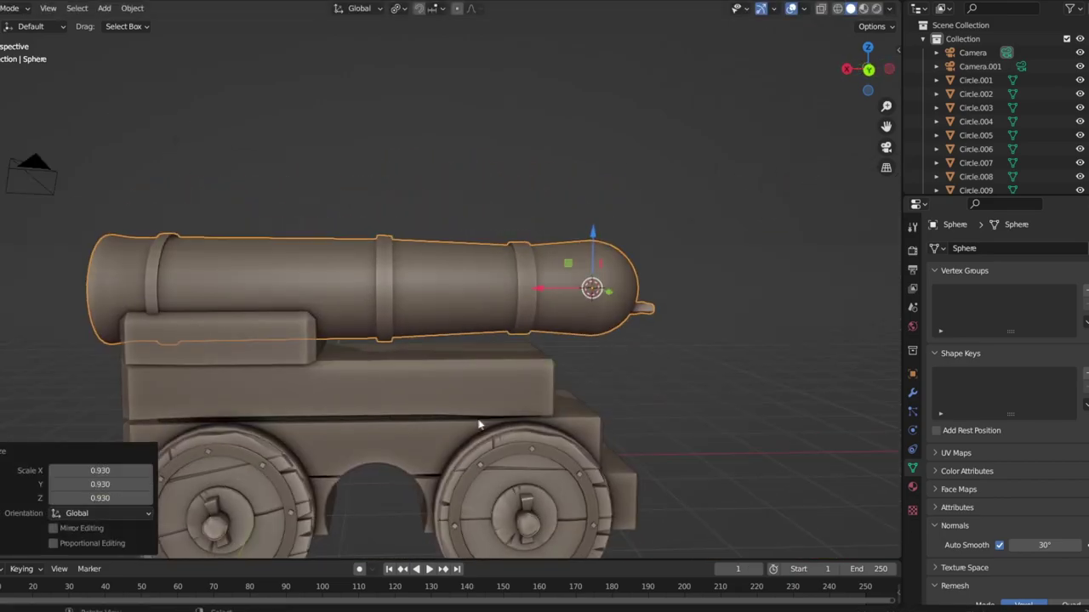
key(alt+a)
mouse_move(738, 390)
middle_down()
mouse_move(447, 407)
mouse_move(464, 400)
middle_up()
click(626, 276)
click(672, 304)
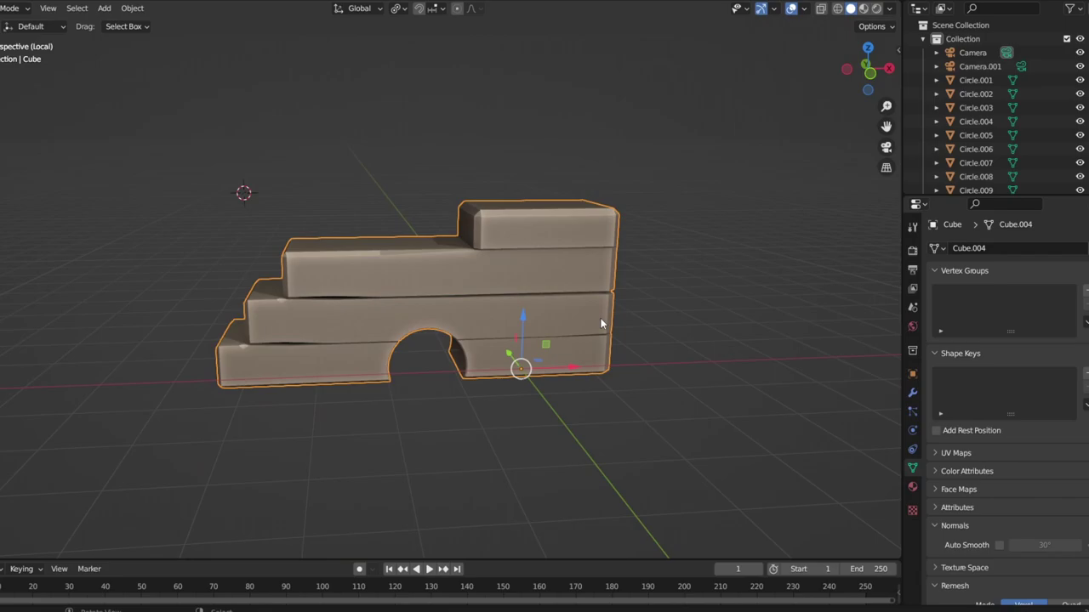
Cut a trough into the carriage with an applied Boolean Difference modifier using the barrel
click(619, 332)
click(913, 393)
click(952, 247)
click(778, 313)
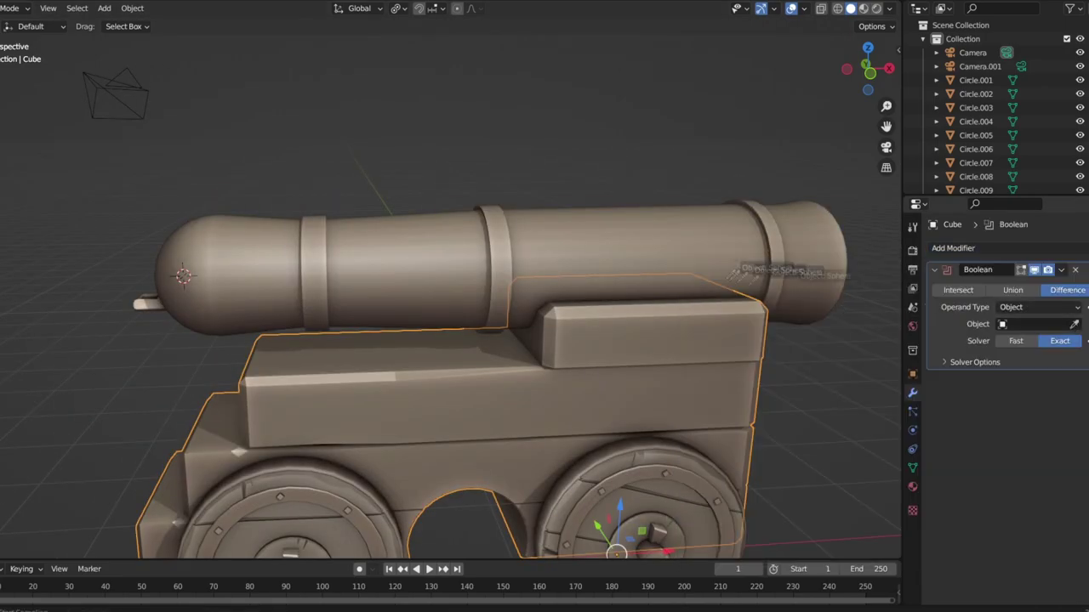
key(ctrl+a)
On the isolated carriage, slide the trough's left and right rim faces to tidy them
key(KP_Divide)
key(Tab)
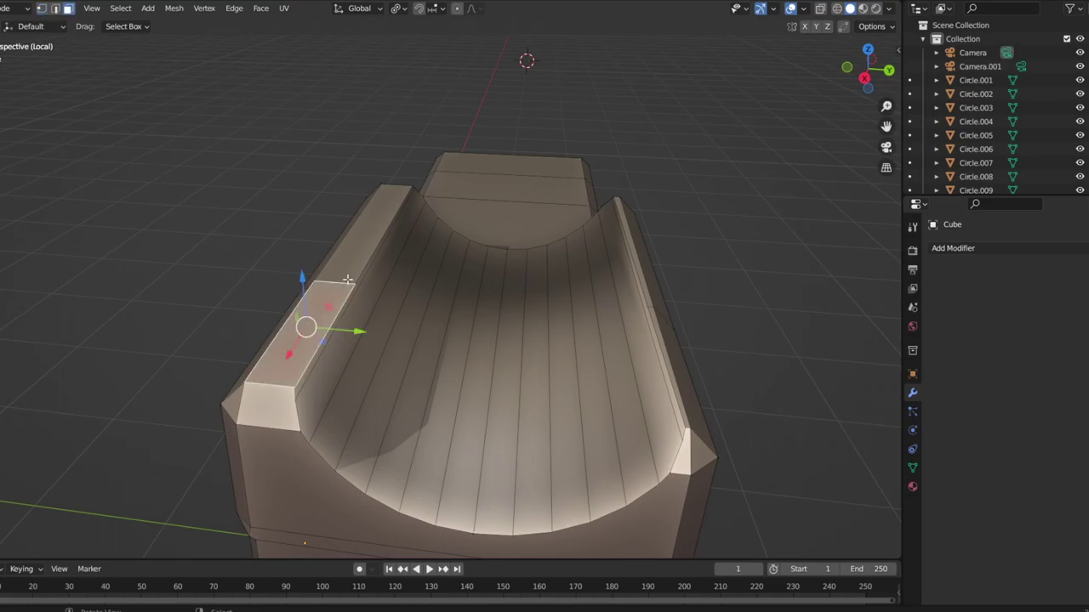
drag(289, 354, 350, 290)
click(650, 315)
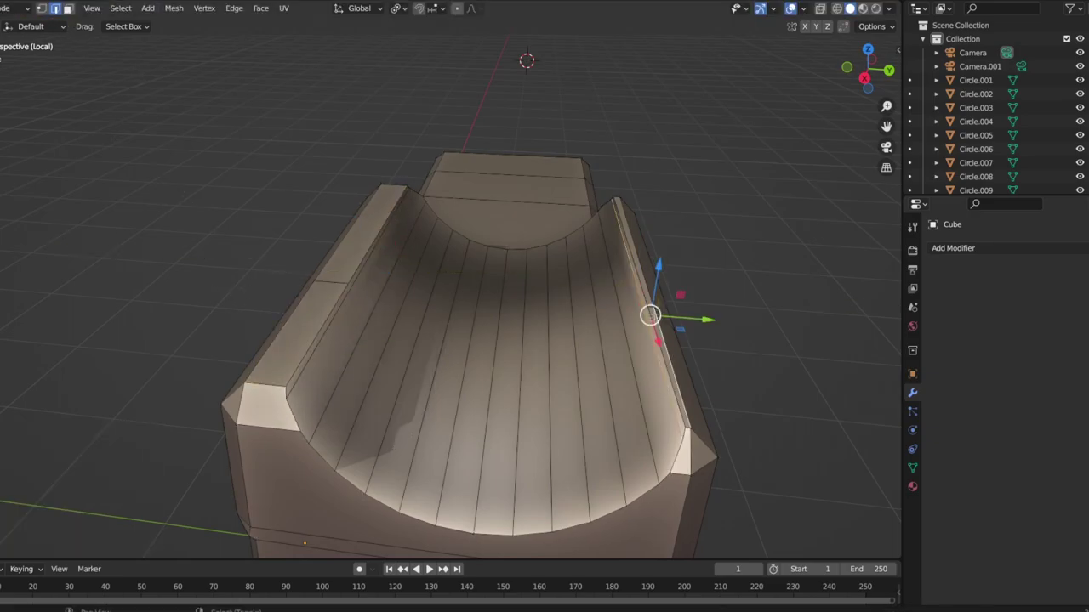
drag(641, 284, 649, 292)
key(Tab)
key(KP_Divide)
Raise the barrel 0.13 m along Z so it rests in the trough
mouse_move(867, 345)
middle_down()
mouse_move(648, 312)
mouse_move(640, 327)
mouse_move(635, 286)
mouse_move(590, 326)
mouse_move(610, 363)
middle_up()
click(476, 280)
key(Tab)
scroll(498, 427, up, 5)
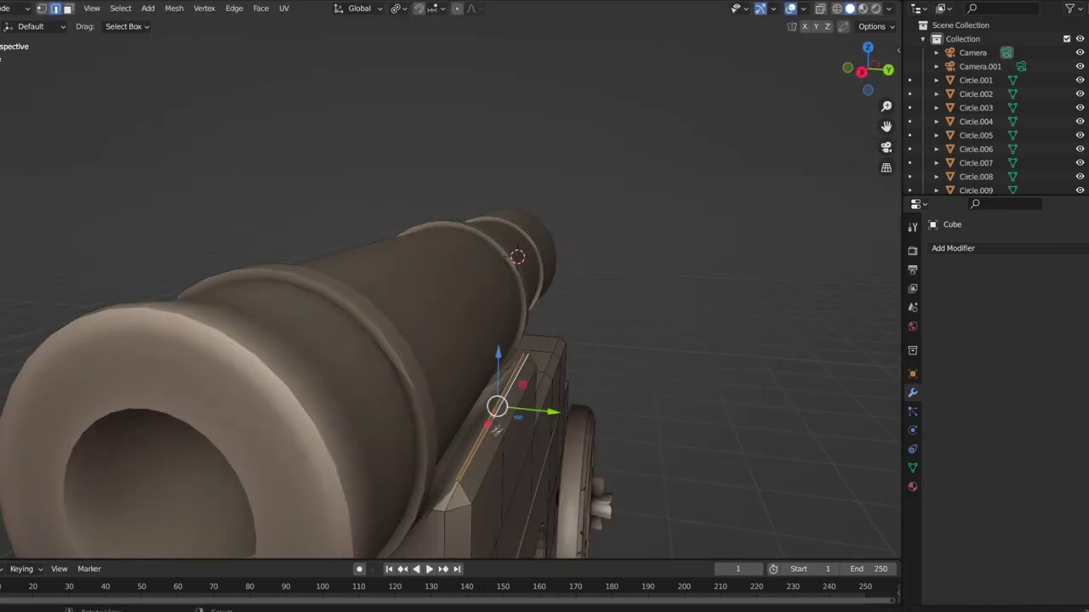
click(526, 414)
scroll(595, 391, down, 5)
middle_drag(690, 371, 545, 397)
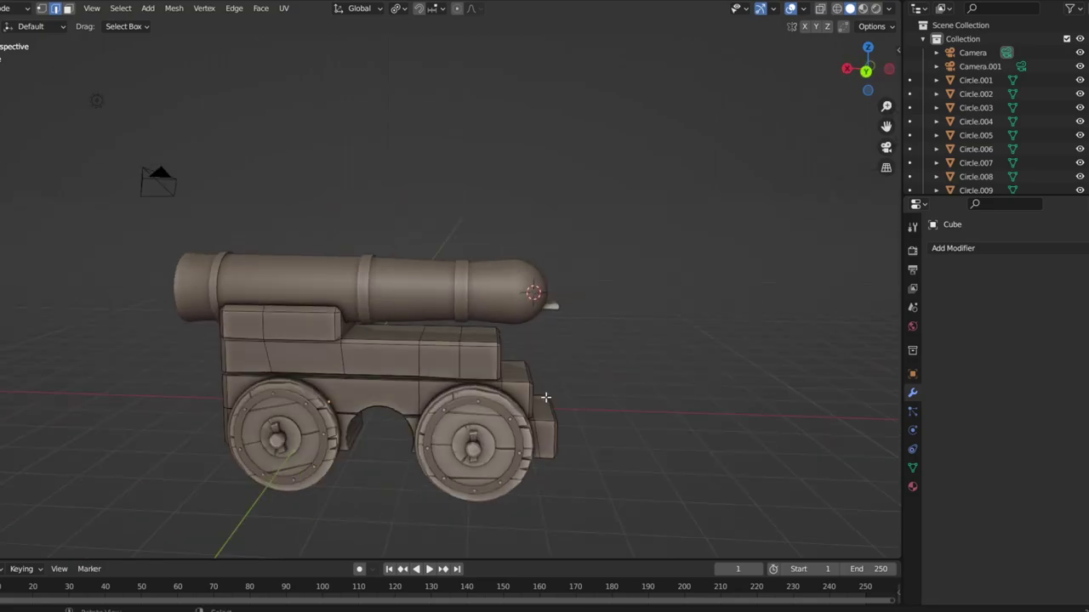
scroll(434, 394, up, 3)
key(Tab)
key(g)
key(z)
click(803, 287)
mouse_move(802, 287)
middle_down()
mouse_move(622, 366)
mouse_move(694, 375)
mouse_move(533, 394)
middle_up()
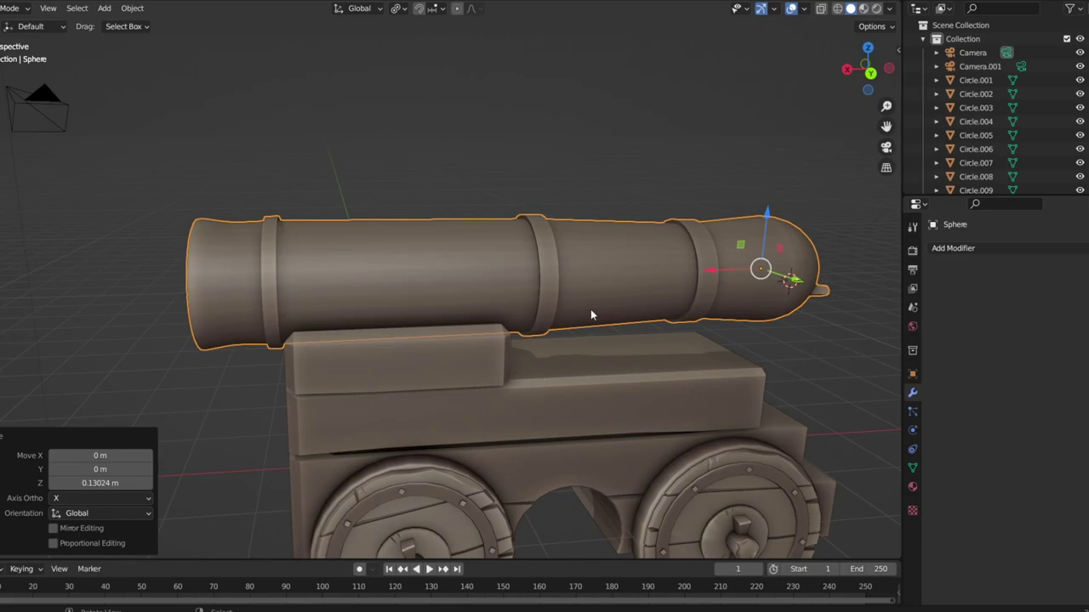
Add an edge loop around the barrel's middle and inspect it from top and below
middle_drag(591, 313, 590, 274)
key(Tab)
key(ctrl+r)
click(589, 274)
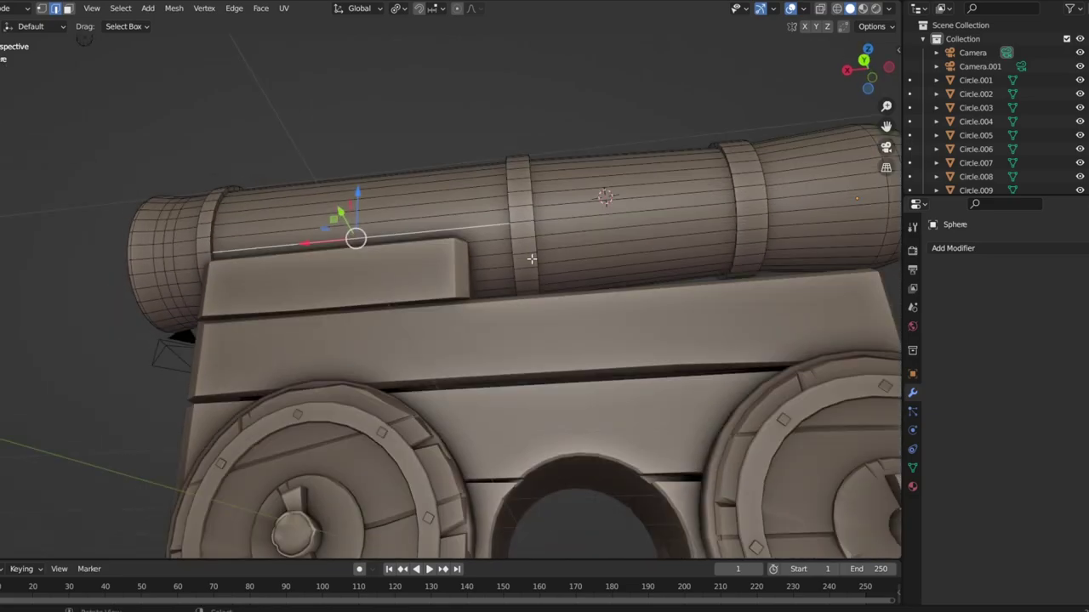
key(KP_Divide)
key(KP_7)
key(ctrl+KP_7)
scroll(532, 260, up, 4)
click(67, 10)
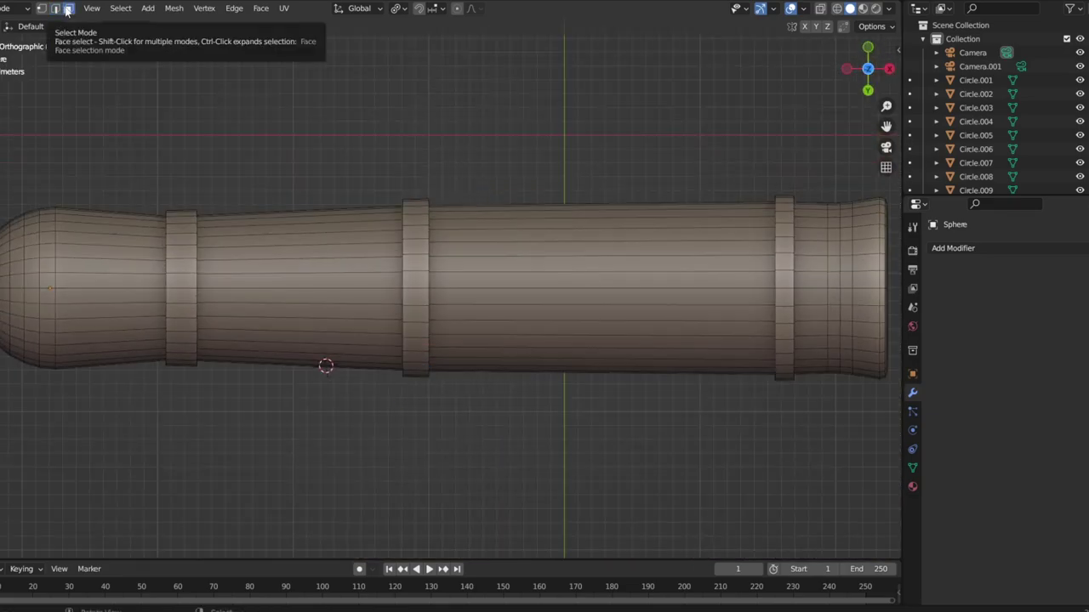
key(Tab)
key(KP_Divide)
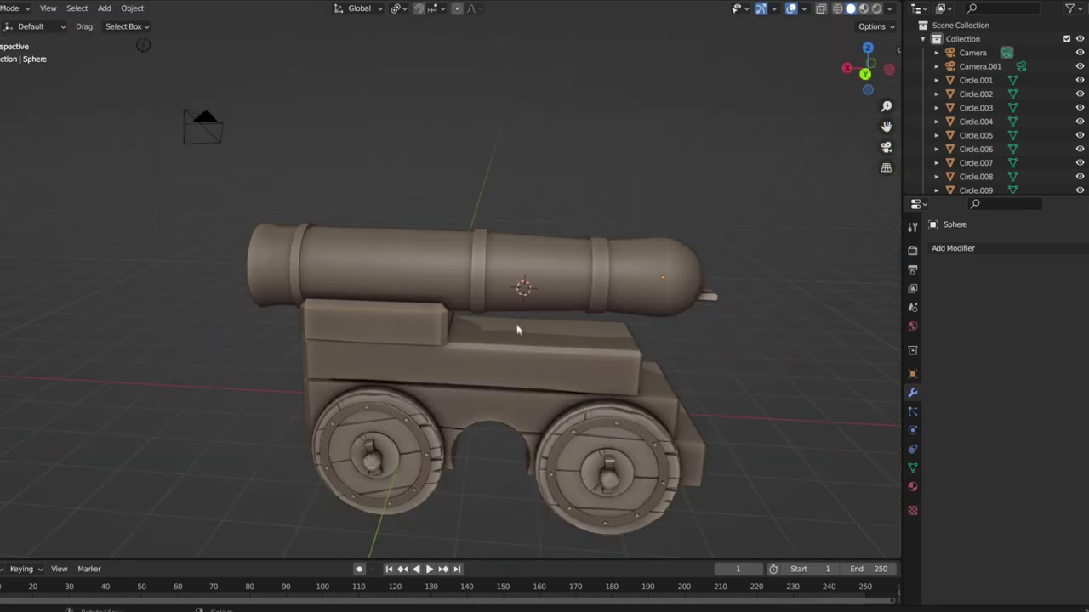
Isolate the carriage in top view with the Add mesh menu open
key(KP_7)
click(518, 333)
key(KP_Divide)
key(shift+a)
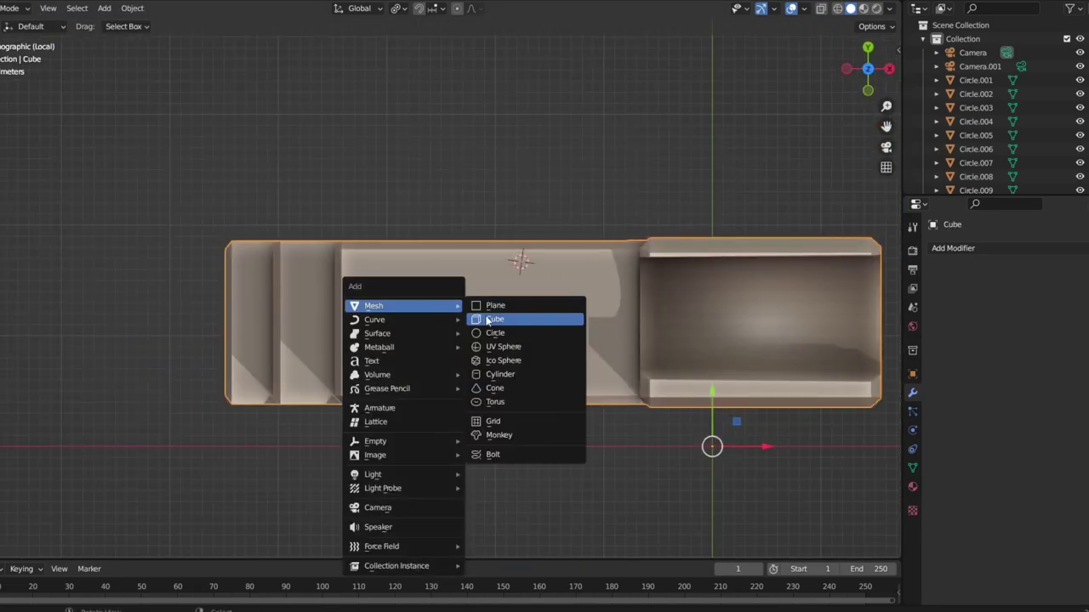
Add a small cube and position it along Z and X beside the barrel
click(488, 321)
key(s)
drag(518, 262, 460, 228)
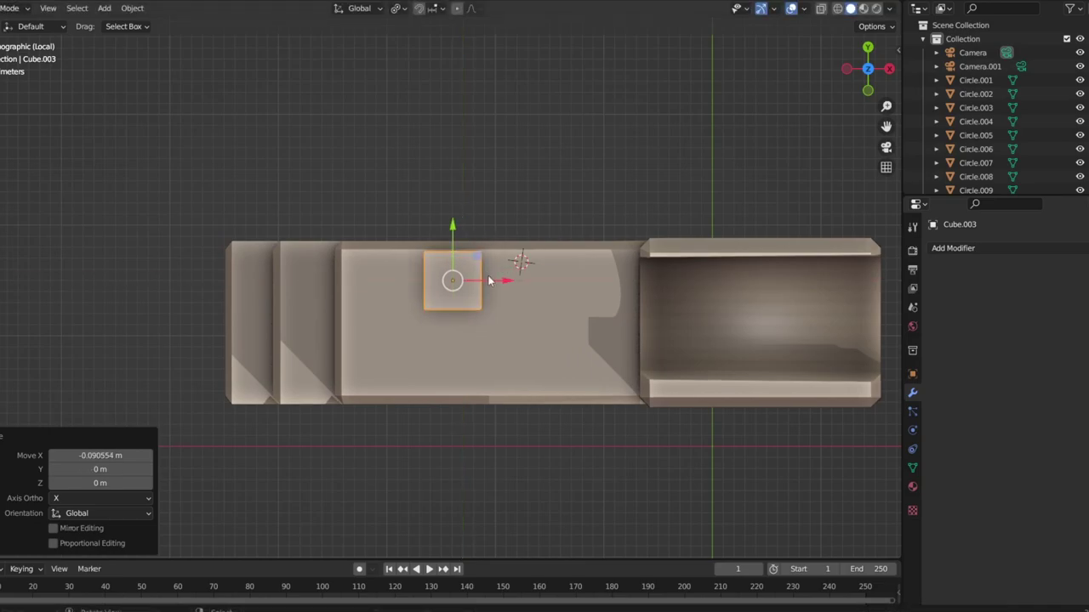
key(KP_1)
key(g)
key(z)
key(KP_Divide)
mouse_move(459, 128)
middle_down()
mouse_move(598, 141)
mouse_move(563, 328)
middle_up()
key(g)
key(x)
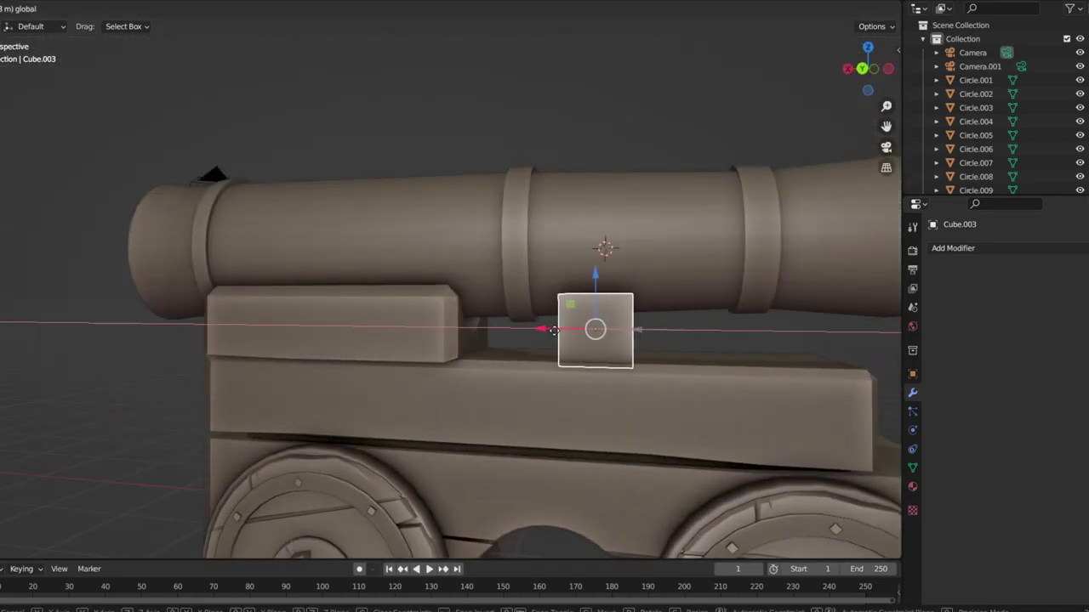
click(475, 330)
mouse_move(474, 330)
middle_down()
mouse_move(552, 316)
mouse_move(471, 311)
middle_up()
key(KP_Divide)
Bevel an edge of the block and raise it along Z under the barrel
key(Tab)
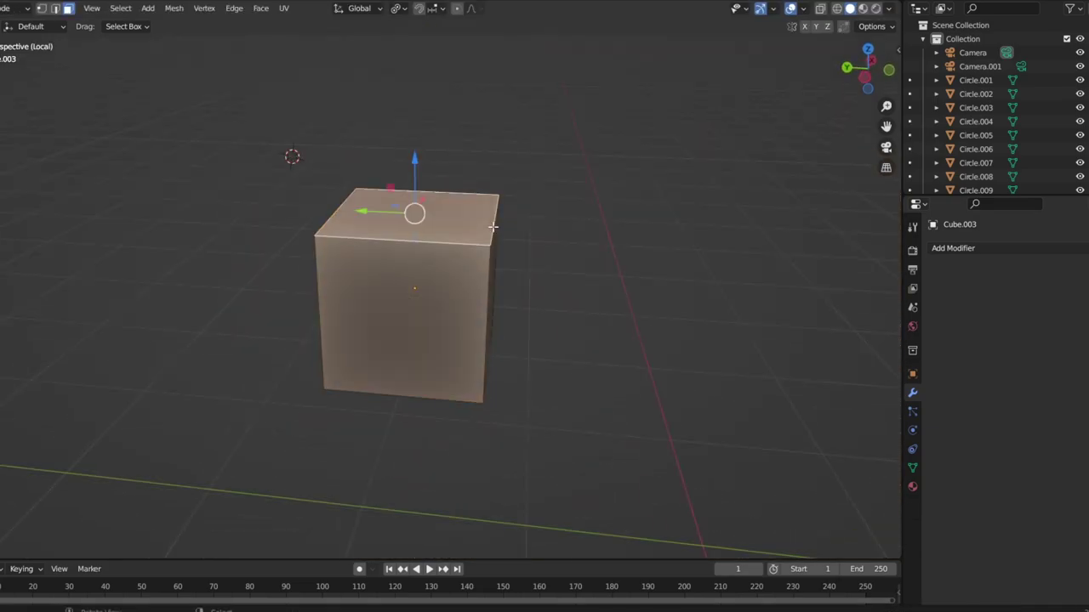
key(ctrl+b)
click(459, 281)
key(KP_Divide)
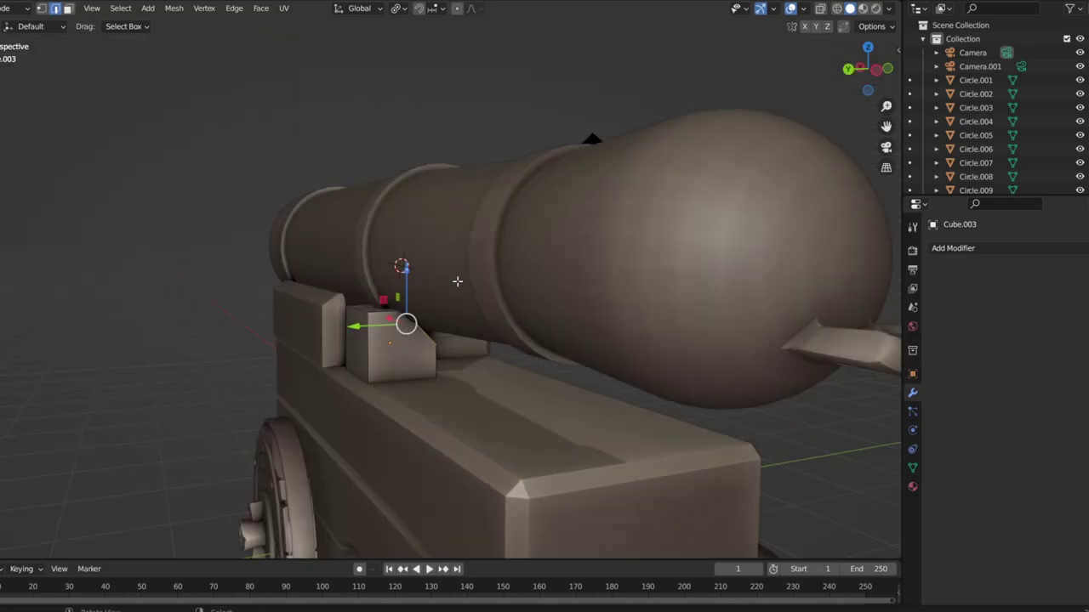
key(KP_Divide)
middle_drag(420, 355, 408, 259)
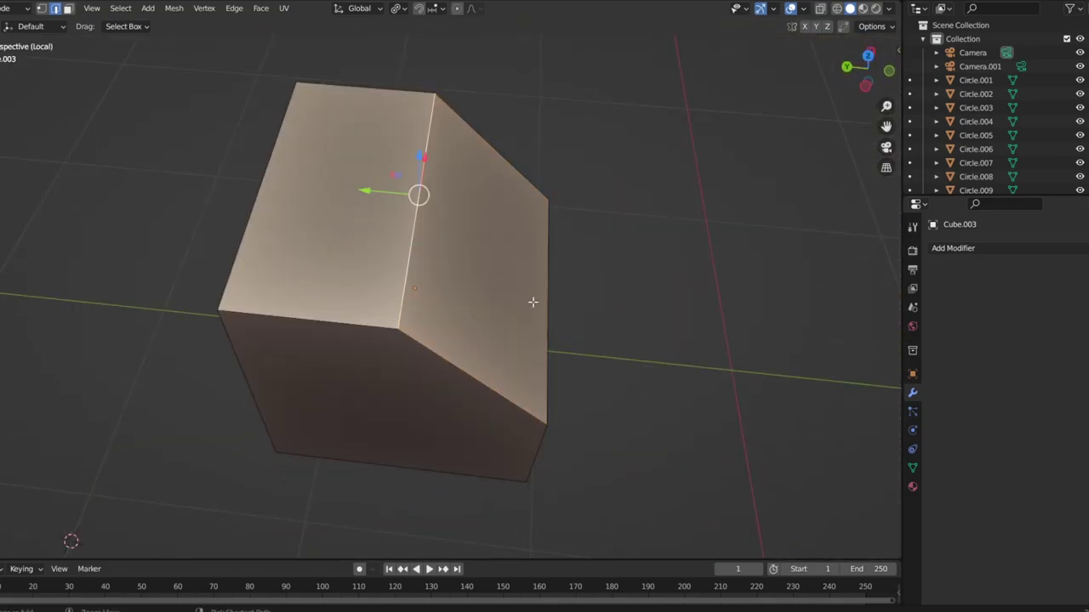
key(KP_Divide)
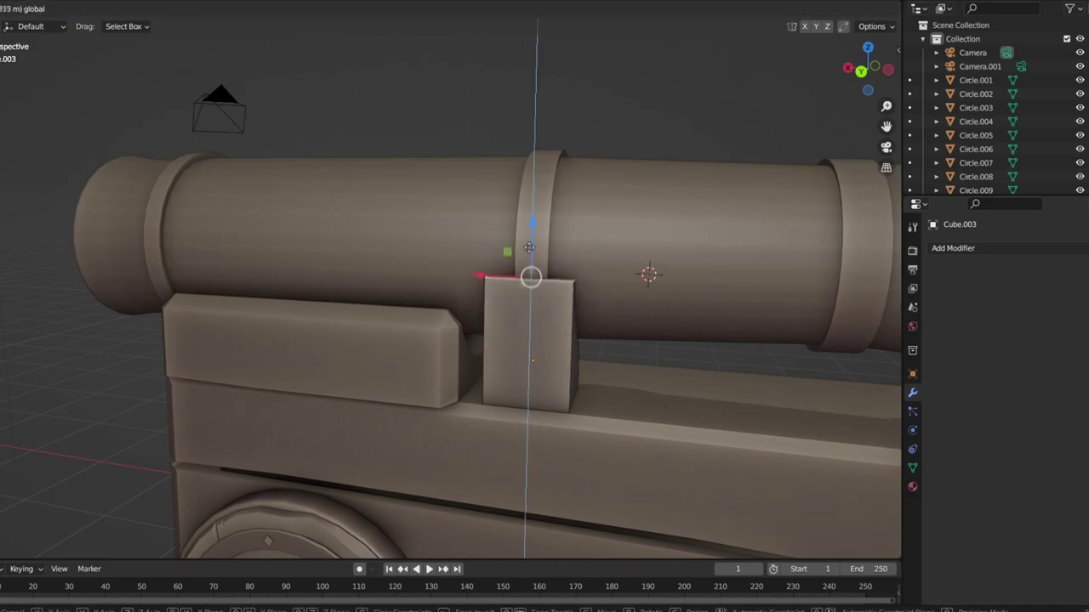
click(529, 249)
middle_drag(529, 250, 379, 332)
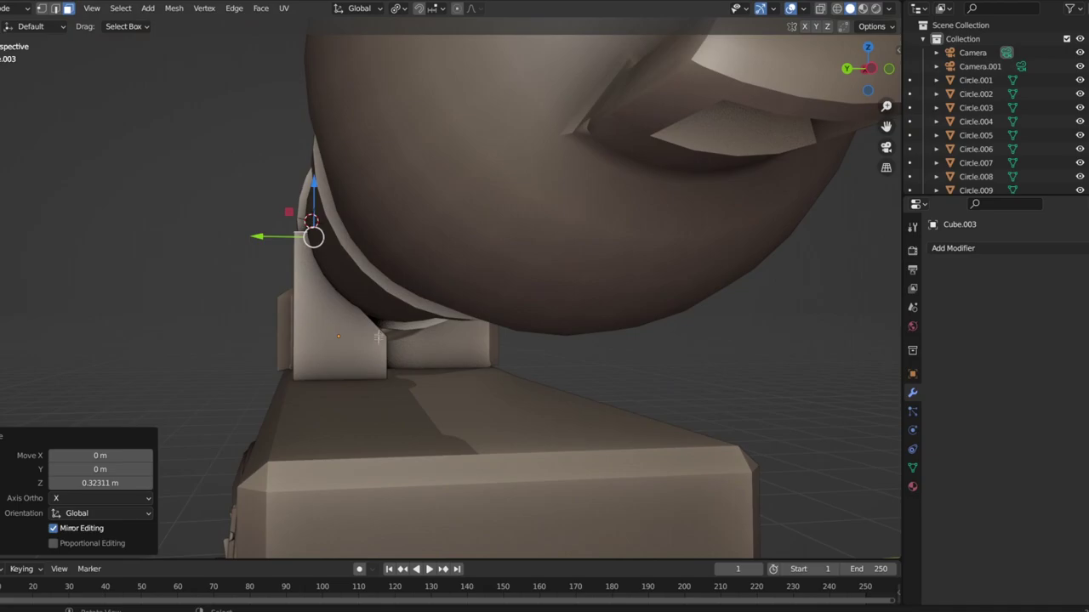
Move the block's sloped front face to form a slanted support under the barrel ring
key(KP_Divide)
middle_drag(372, 316, 396, 281)
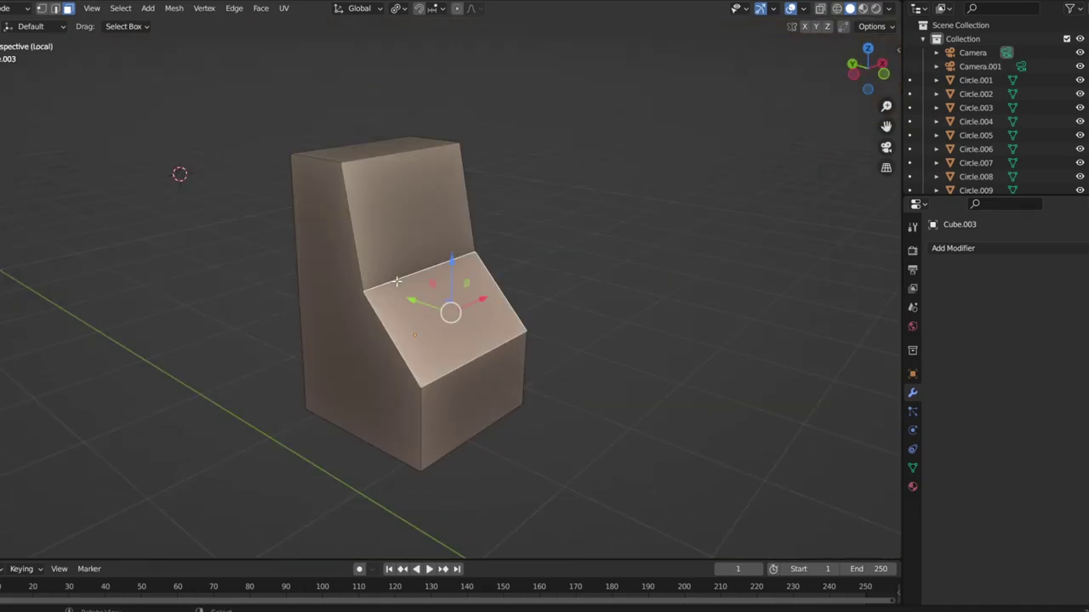
middle_drag(542, 324, 435, 255)
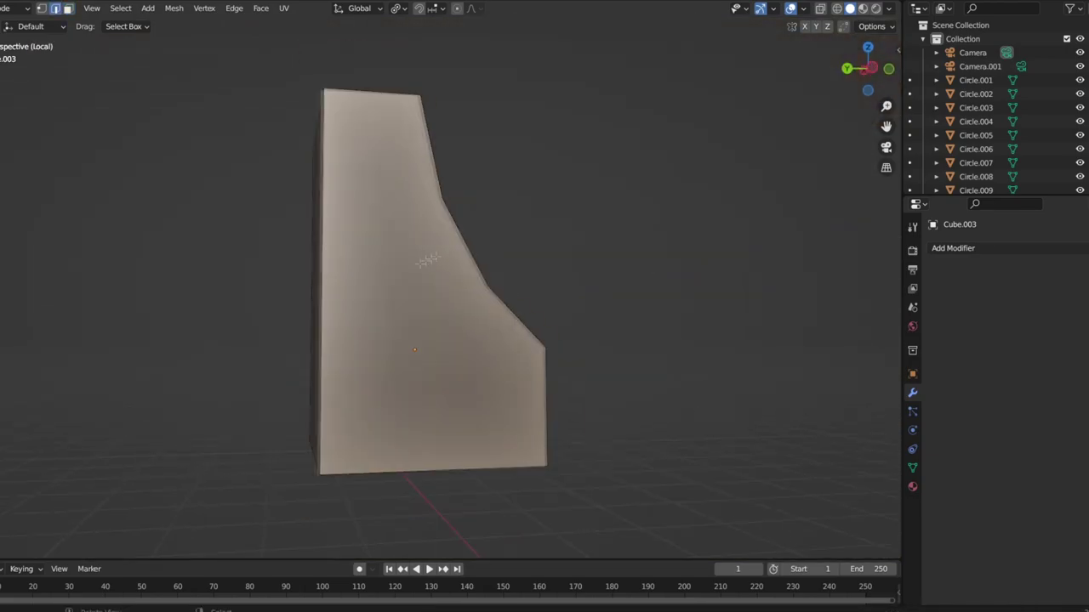
click(403, 276)
key(g)
click(388, 162)
key(KP_Divide)
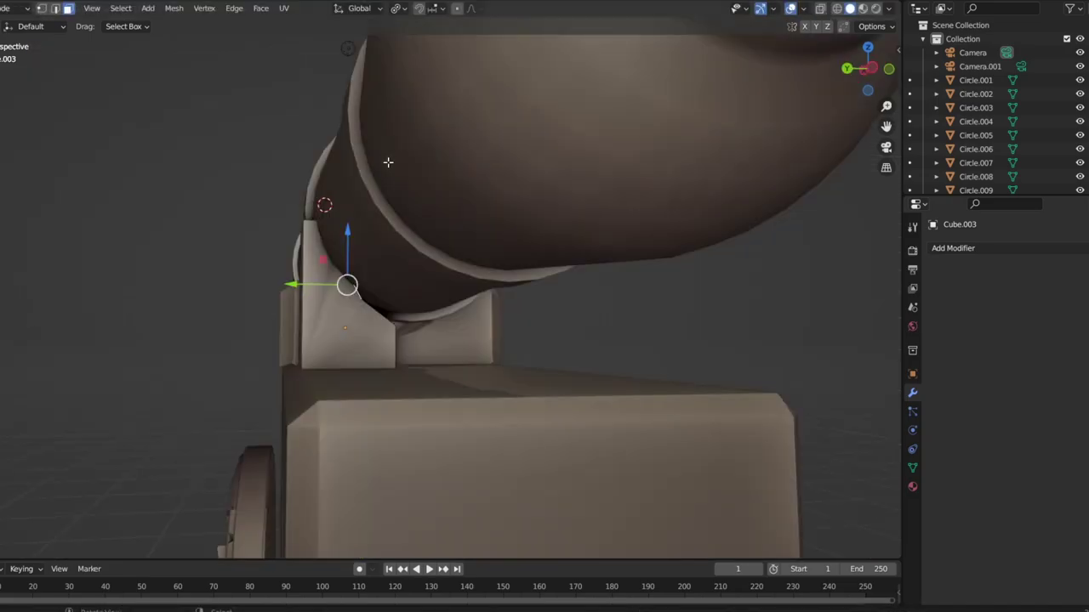
Delete the old support block and add a fresh 2 m cube
key(x)
key(Escape)
key(Tab)
key(KP_1)
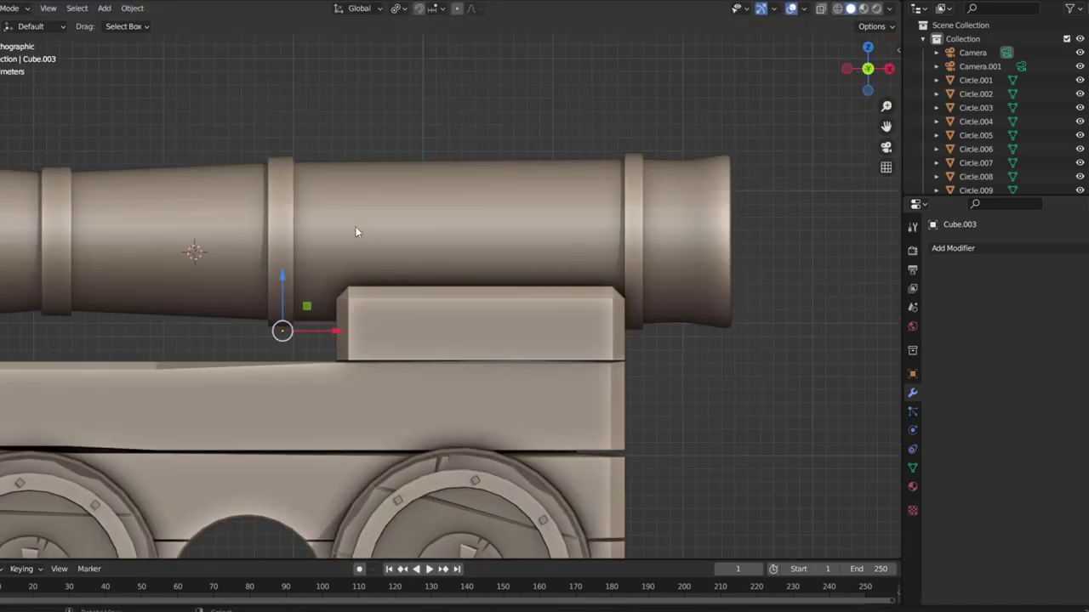
key(Delete)
key(shift+a)
click(377, 354)
middle_drag(376, 355, 413, 253)
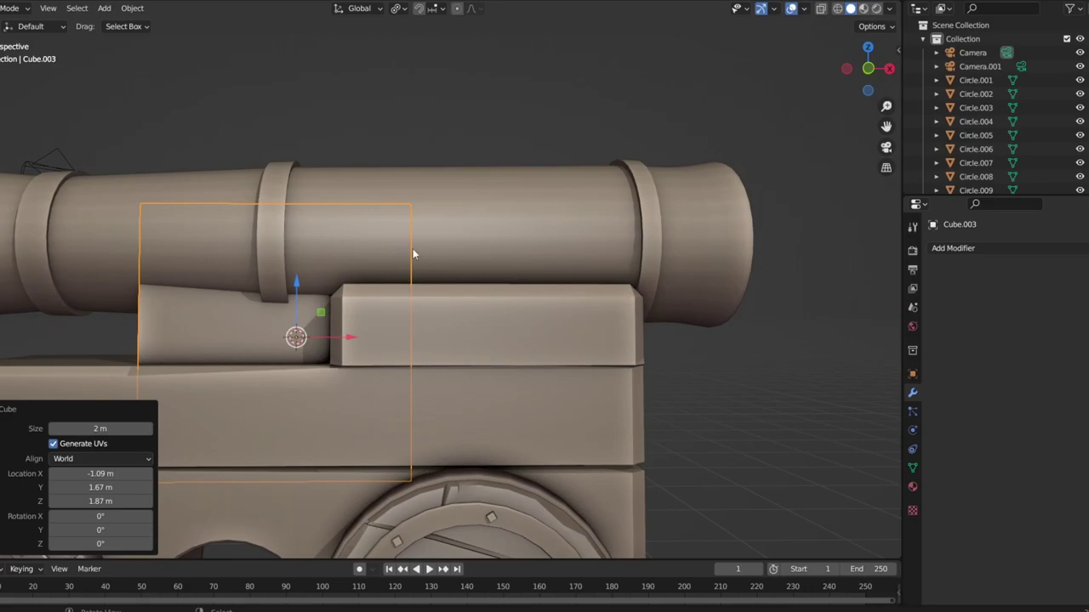
Resize the new cube along Z and Y into an upright rectangular post
click(311, 320)
key(s)
key(y)
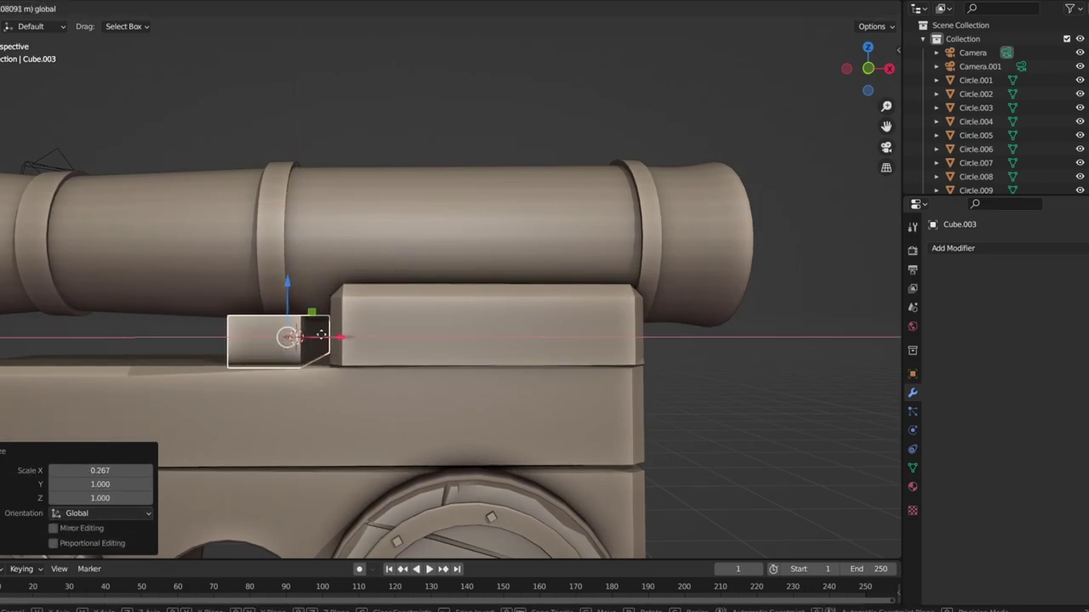
click(321, 335)
middle_drag(320, 335, 350, 299)
middle_drag(457, 284, 600, 333)
Shift the post's geometry along Y, then lift the block along Z beneath the middle ring
key(Tab)
key(g)
key(y)
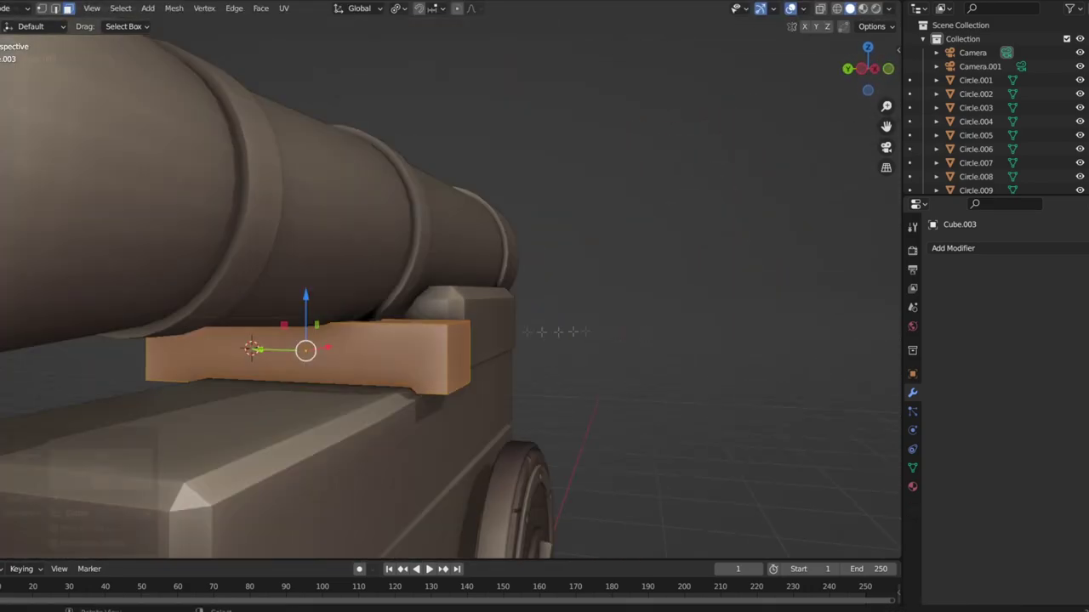
click(372, 357)
mouse_move(372, 358)
middle_down()
mouse_move(304, 333)
mouse_move(365, 323)
mouse_move(310, 271)
middle_up()
key(g)
key(y)
key(Escape)
key(g)
key(z)
click(309, 215)
mouse_move(309, 214)
middle_down()
mouse_move(465, 323)
mouse_move(562, 303)
mouse_move(516, 323)
middle_up()
Shrink the barrel's middle ring band slightly tighter
scroll(466, 323, down, 5)
scroll(515, 323, up, 5)
click(498, 262)
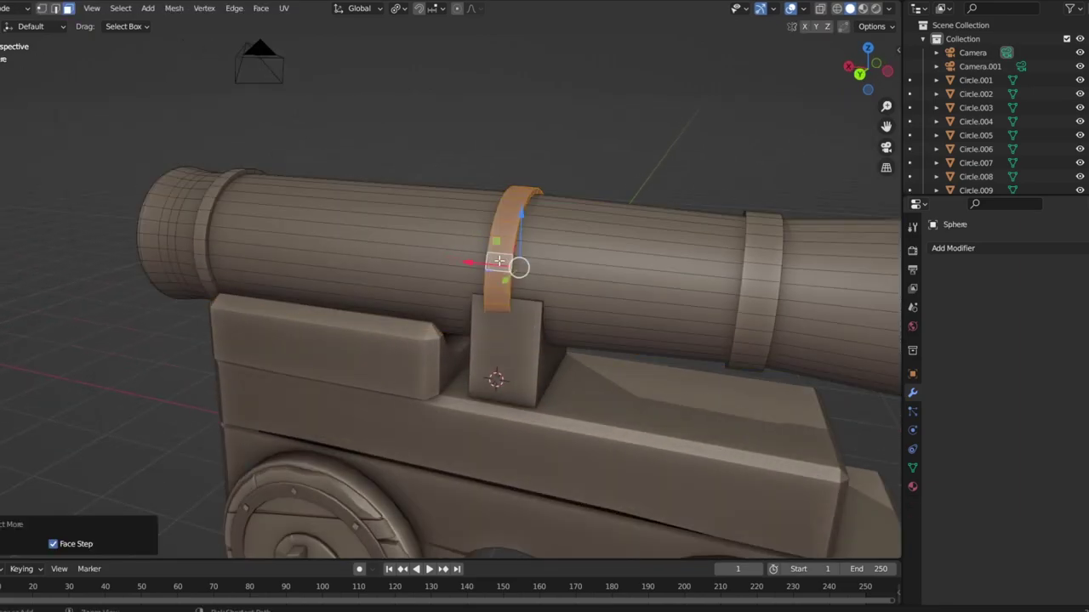
key(s)
click(493, 334)
middle_drag(494, 333, 511, 255)
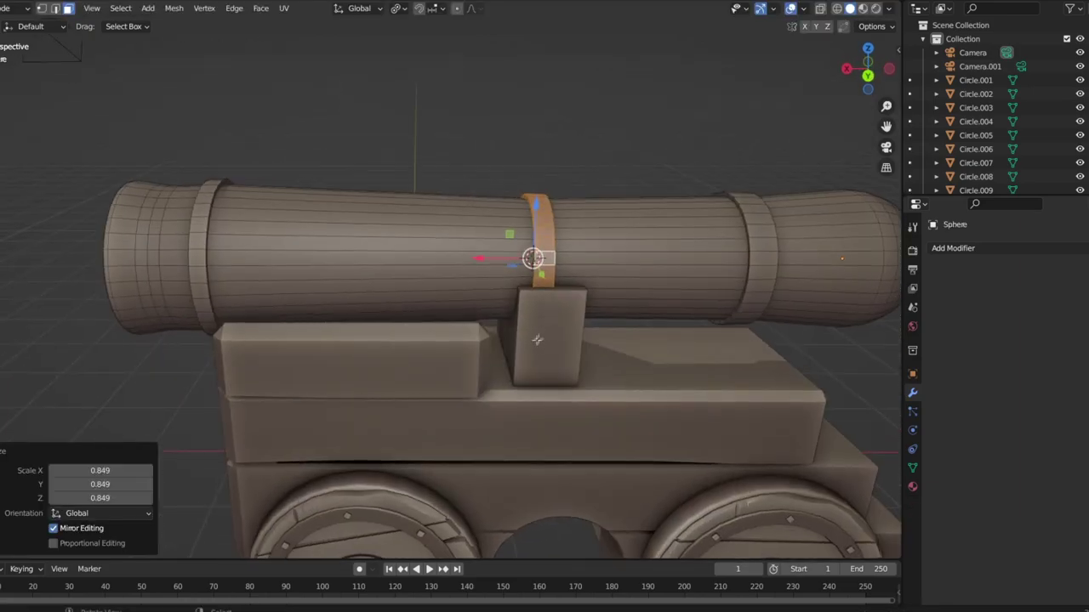
scroll(541, 350, down, 4)
scroll(541, 350, up, 4)
Snap the 3D cursor to the barrel's end ring band and scale that band to 0.877
alt+click(239, 254)
key(shift+s)
click(238, 332)
key(s)
click(252, 321)
Leave barrel editing, select the support block and zoom in close to it
key(Tab)
middle_drag(252, 320, 499, 324)
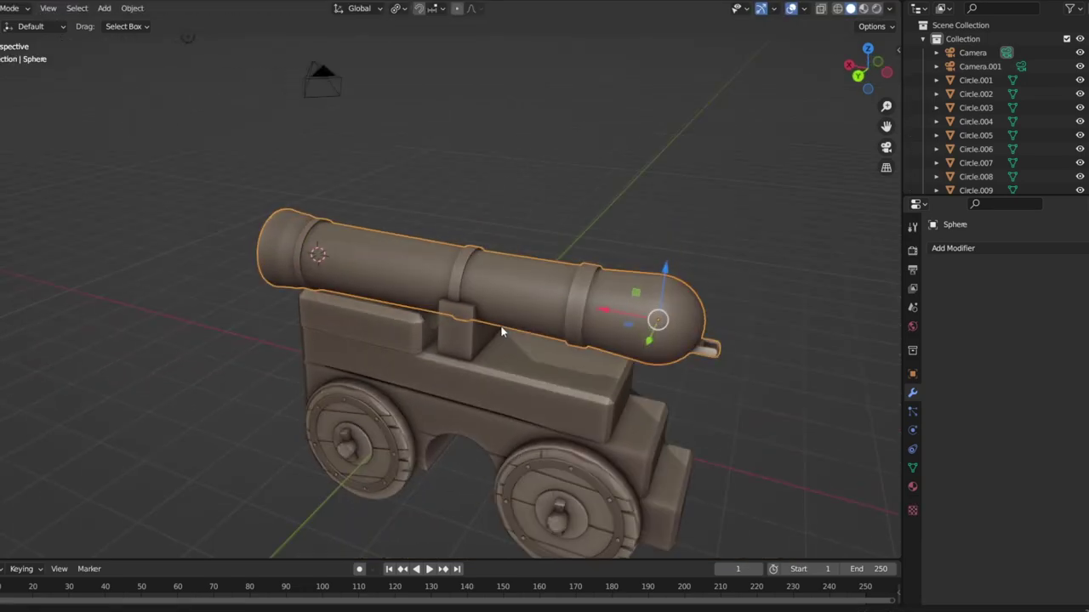
scroll(474, 344, up, 3)
click(474, 344)
scroll(464, 341, up, 3)
drag(465, 341, 512, 337)
key(Tab)
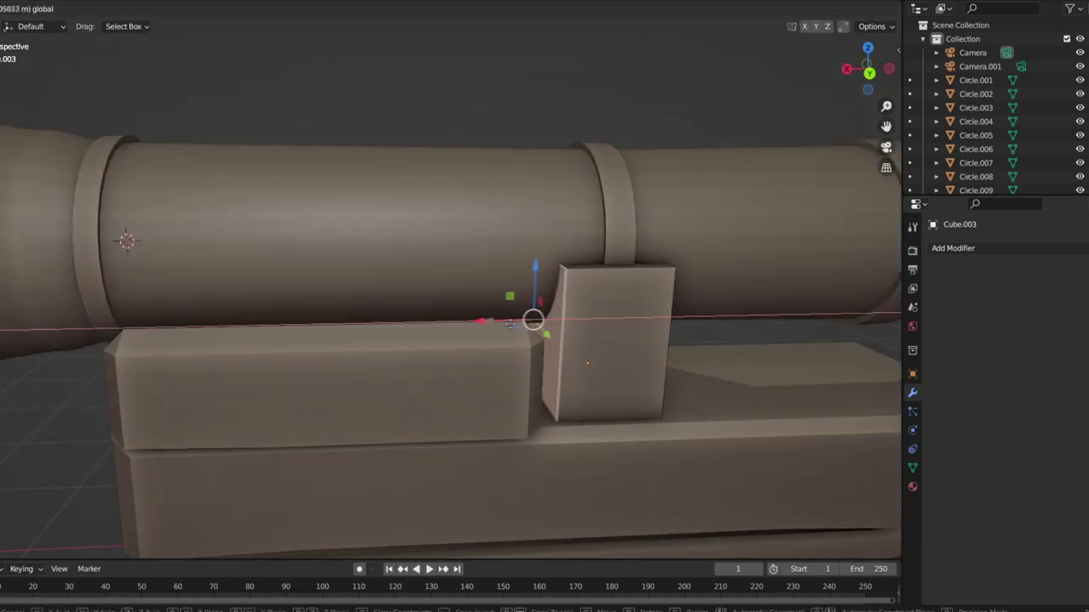
Finish sliding the support block along X under the barrel
click(483, 330)
middle_drag(482, 330, 525, 387)
click(496, 341)
mouse_move(497, 341)
middle_down()
mouse_move(362, 298)
mouse_move(489, 348)
middle_up()
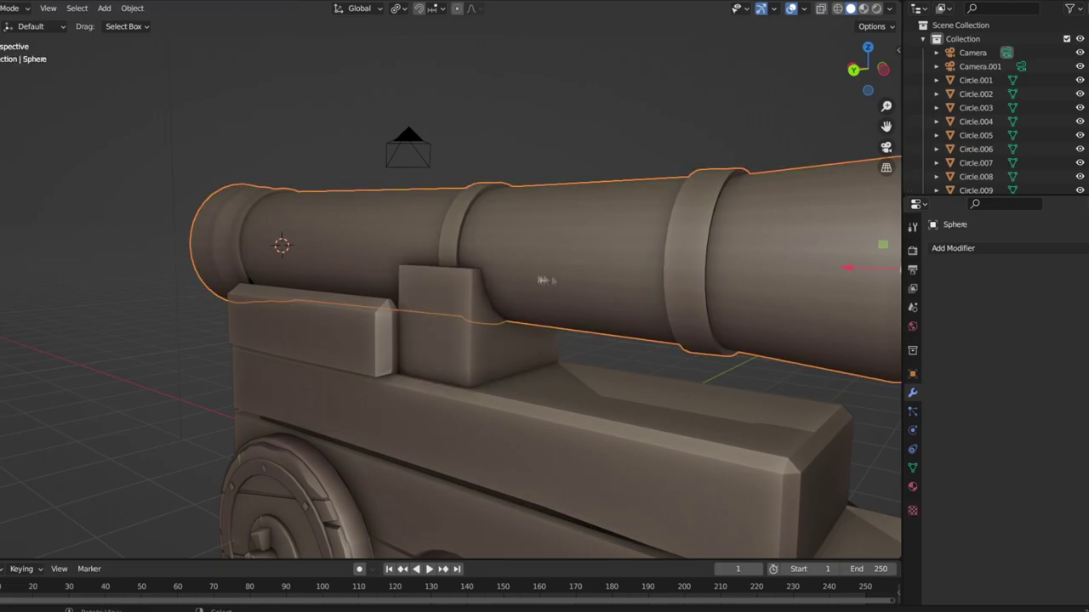
Add a Boolean Difference modifier using the Sphere, set to Fast solver, and apply it
click(460, 323)
click(952, 248)
click(786, 302)
key(KP_Divide)
click(1032, 343)
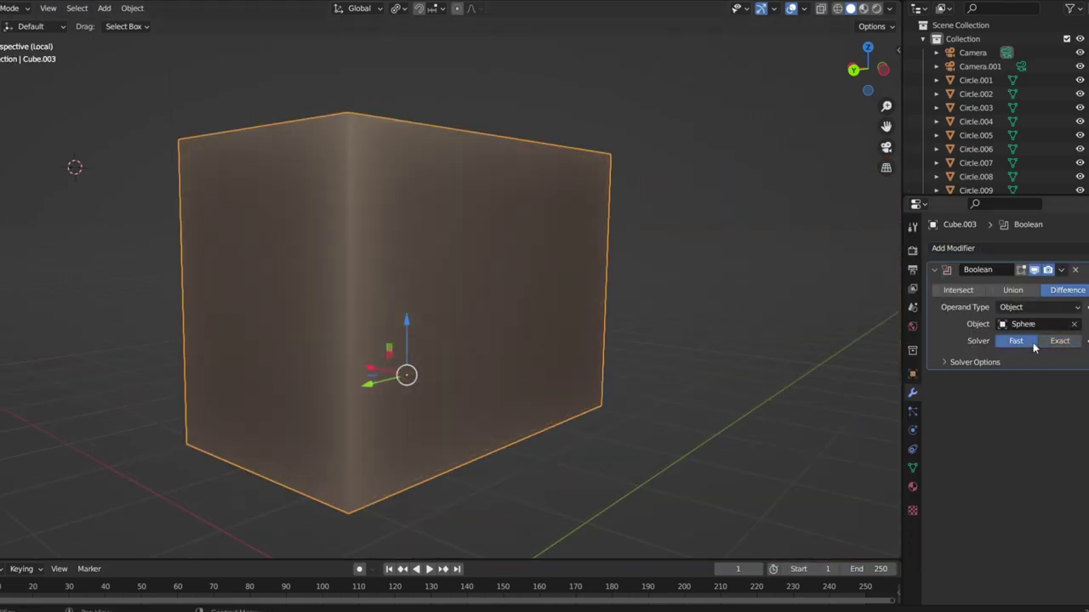
key(KP_Divide)
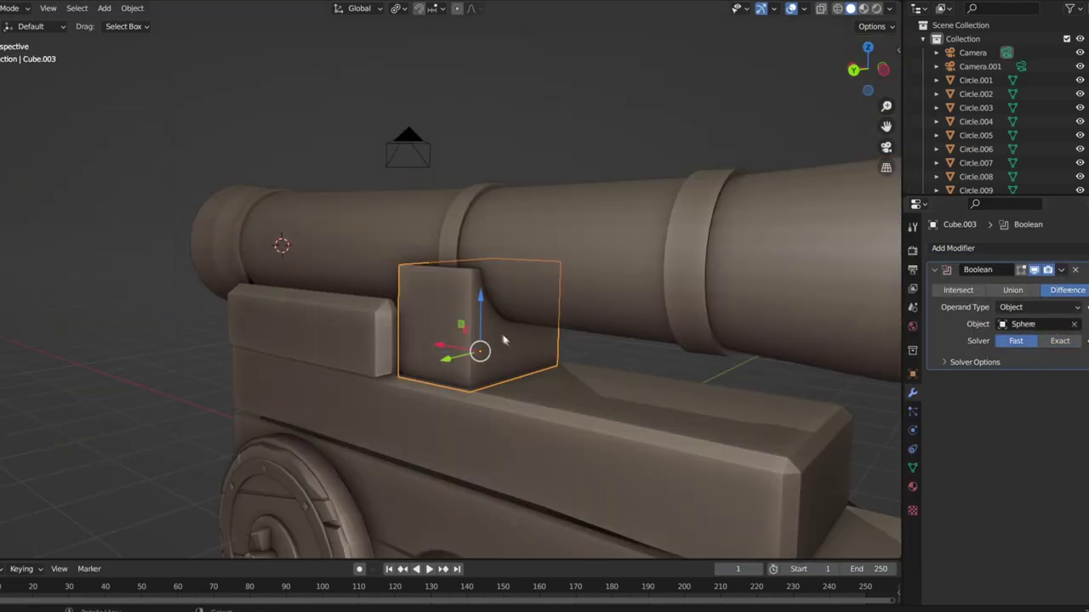
middle_drag(562, 332, 992, 340)
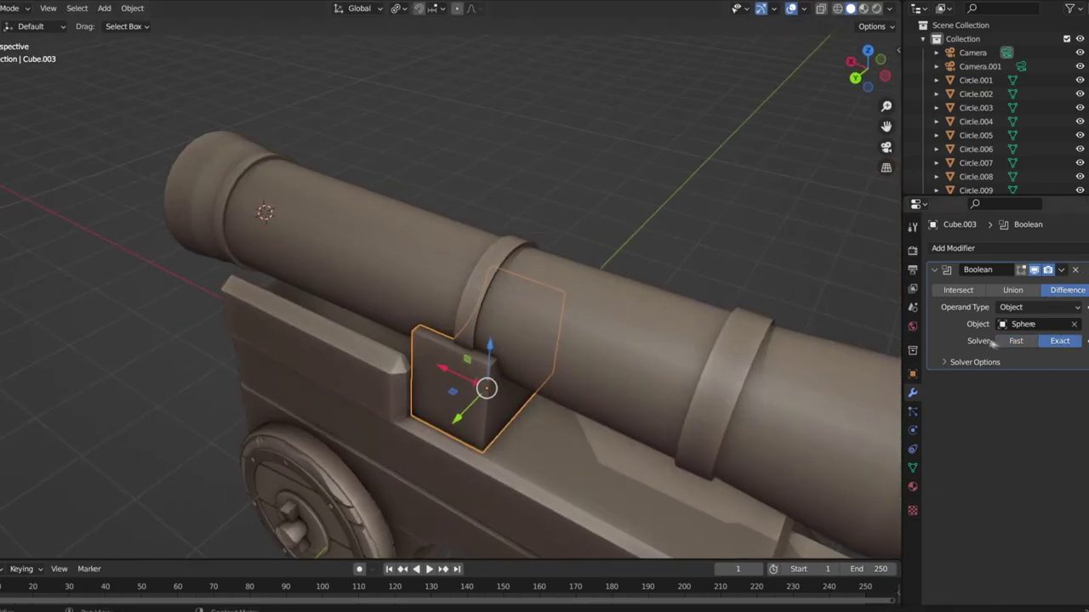
drag(489, 348, 495, 359)
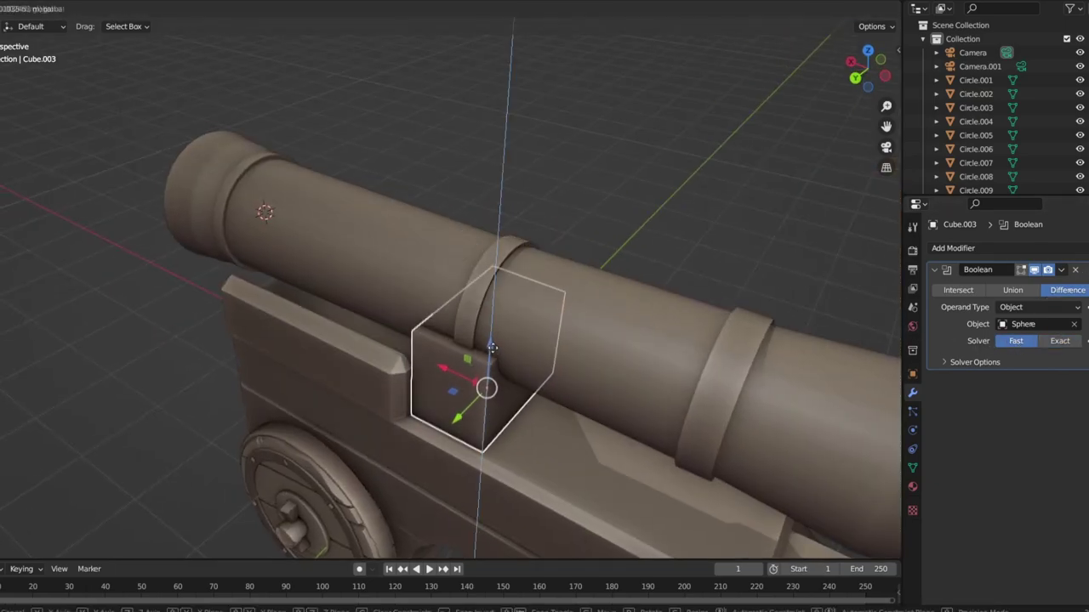
key(ctrl+a)
Delete the block's leftover top face and curved cut face, leaving a rounded notch
key(KP_Divide)
key(KP_Divide)
key(Tab)
key(KP_Divide)
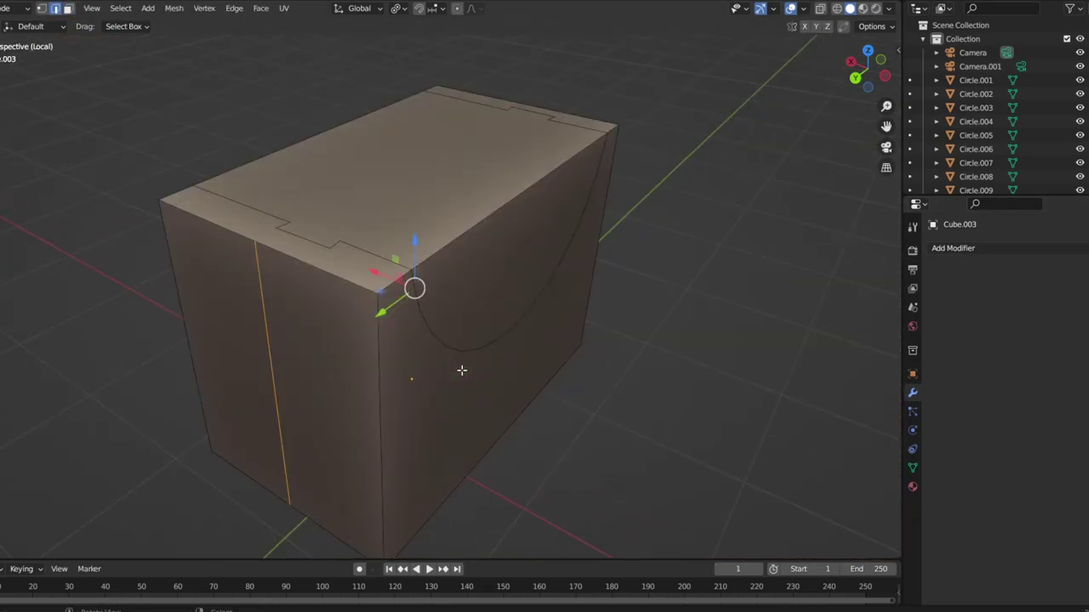
key(3)
click(408, 183)
shift+click(451, 292)
key(x)
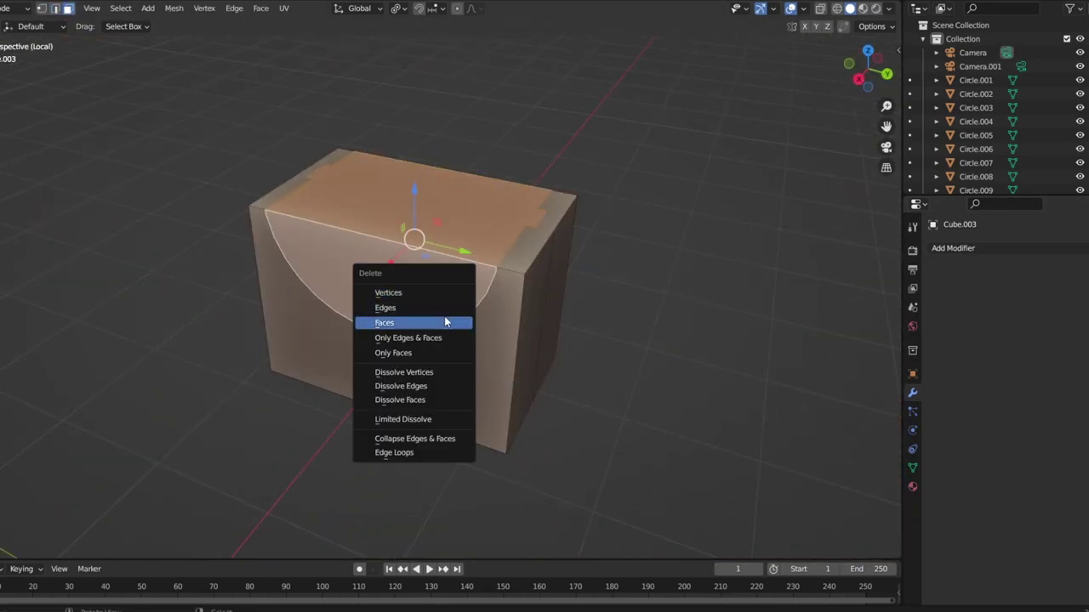
click(413, 319)
key(Tab)
Rescale the notched support block to fit the cannon
middle_drag(388, 384, 473, 349)
key(KP_Divide)
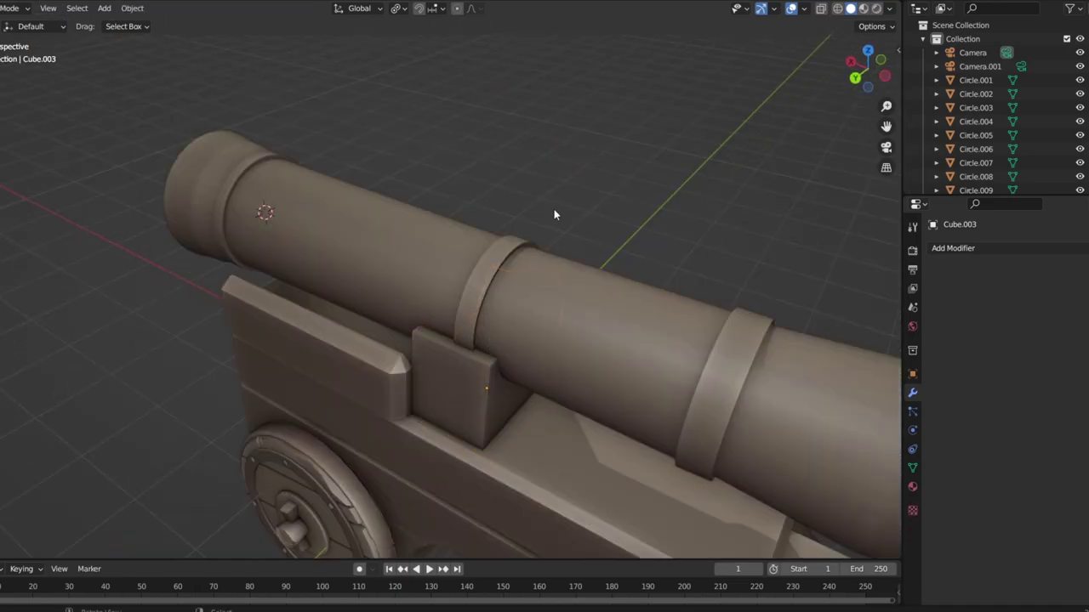
middle_drag(554, 213, 481, 330)
key(s)
click(496, 409)
Select the small support block and shift it along its axes toward the barrel
mouse_move(495, 409)
middle_down()
mouse_move(717, 338)
mouse_move(741, 382)
mouse_move(587, 384)
middle_up()
scroll(481, 358, up, 3)
scroll(481, 357, up, 2)
click(430, 372)
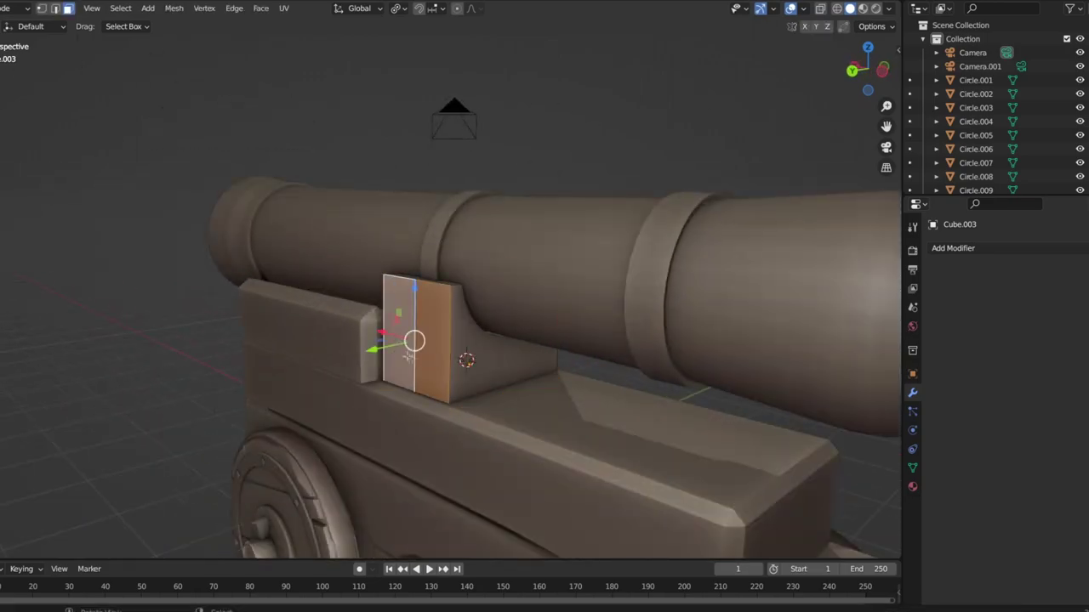
click(391, 353)
middle_drag(391, 353, 390, 307)
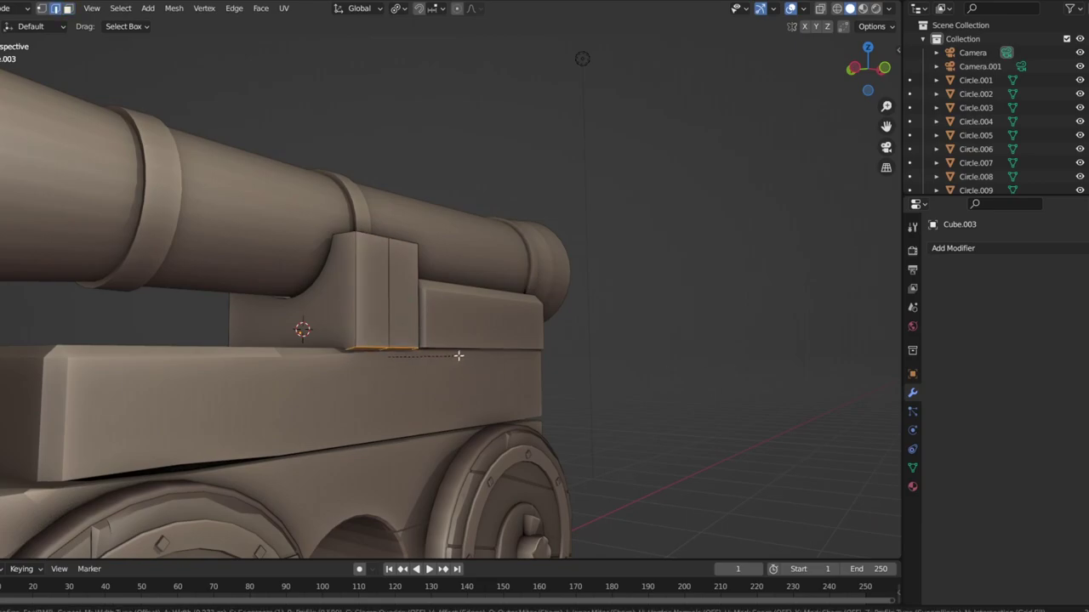
mouse_move(461, 361)
middle_down()
mouse_move(420, 400)
mouse_move(479, 375)
middle_up()
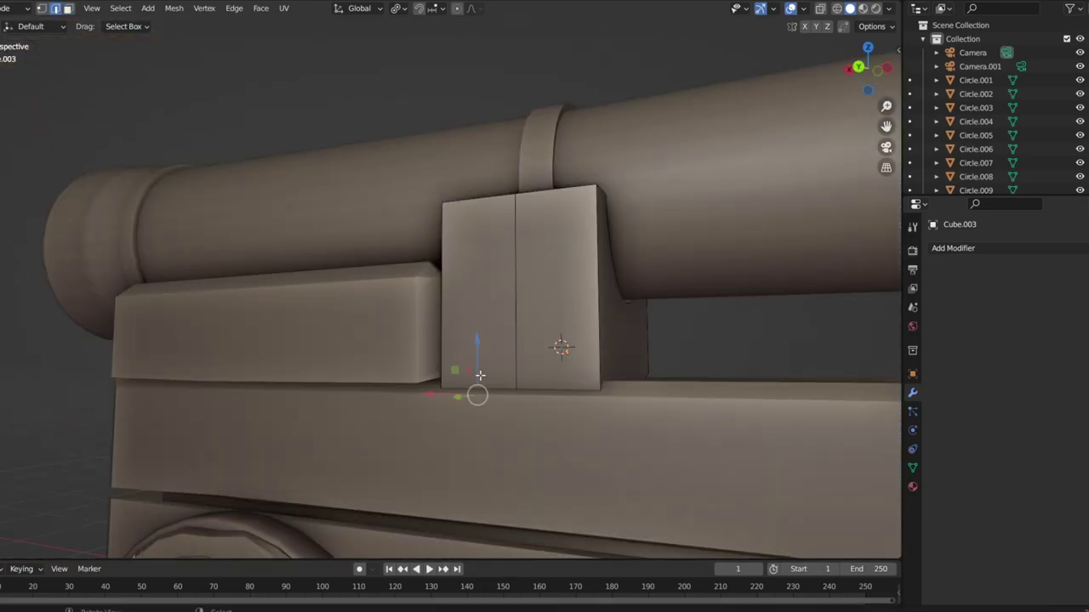
click(511, 349)
Fine-tune the block's Z height so it sits snugly between carriage and middle ring
middle_drag(579, 403, 456, 403)
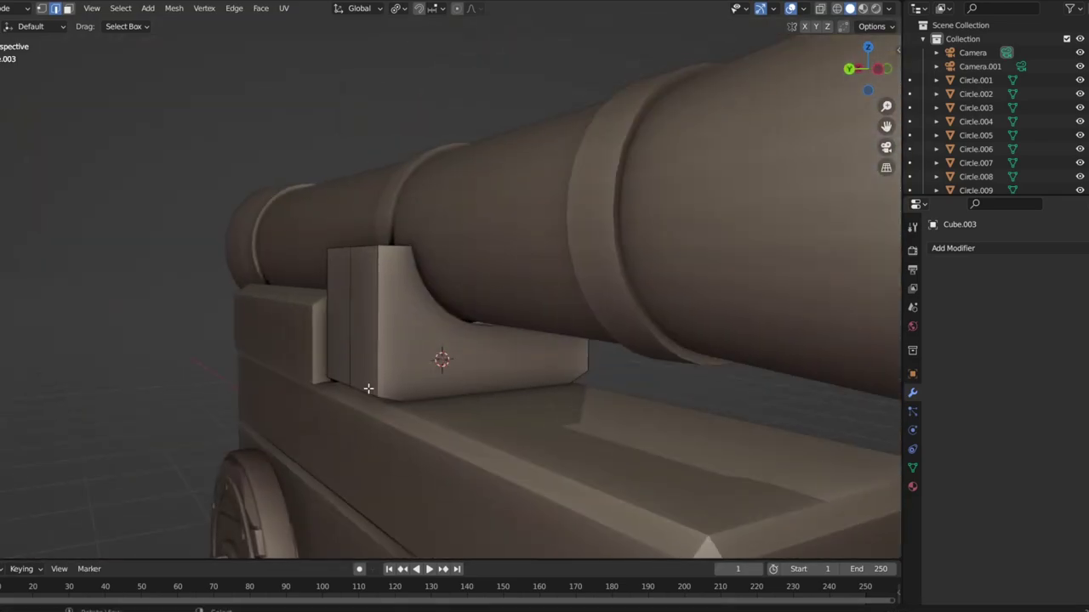
scroll(433, 391, down, 5)
mouse_move(309, 348)
middle_down()
mouse_move(301, 367)
mouse_move(444, 308)
middle_up()
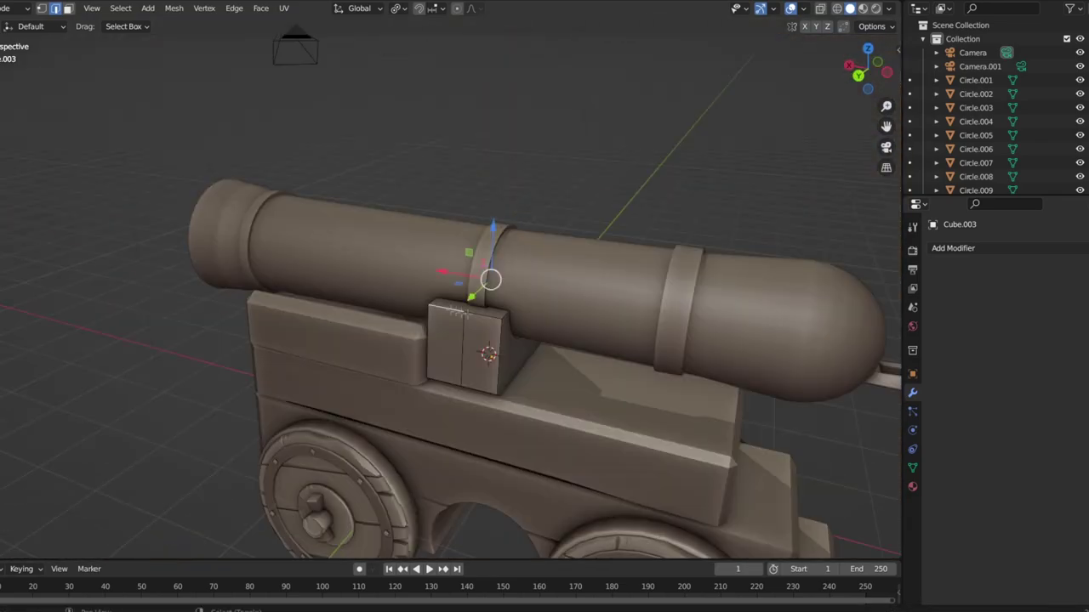
key(g)
key(z)
click(550, 371)
mouse_move(549, 372)
middle_down()
mouse_move(357, 374)
mouse_move(648, 382)
mouse_move(559, 369)
mouse_move(672, 352)
mouse_move(524, 375)
middle_up()
key(g)
key(z)
key(Escape)
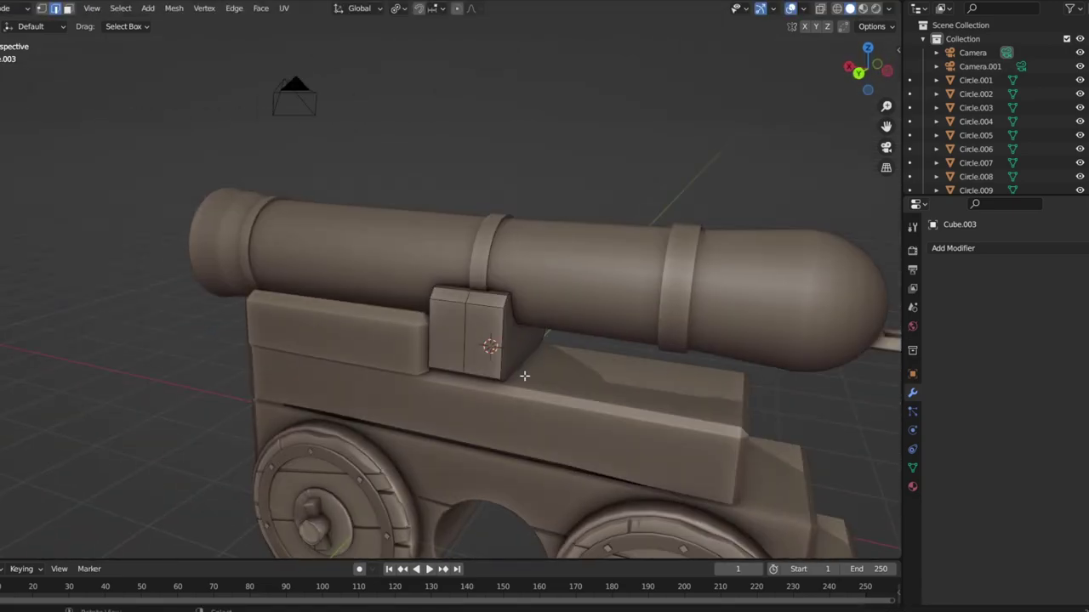
key(KP_1)
key(shift+a)
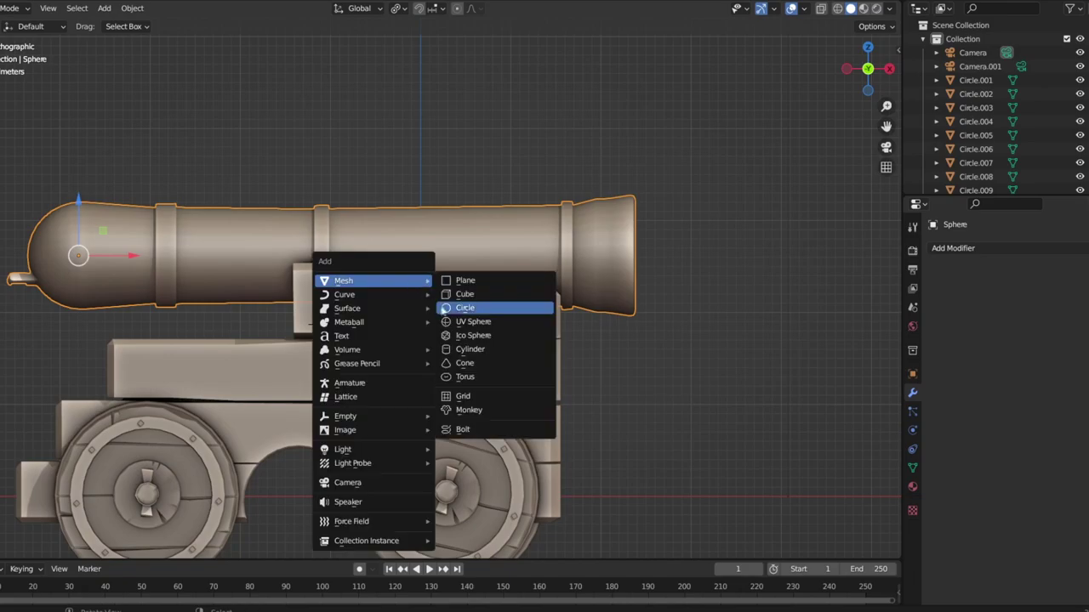
Add a cylinder, rotate it 90°, shrink it and place it at the barrel's side
click(460, 349)
key(KP_3)
text(r)
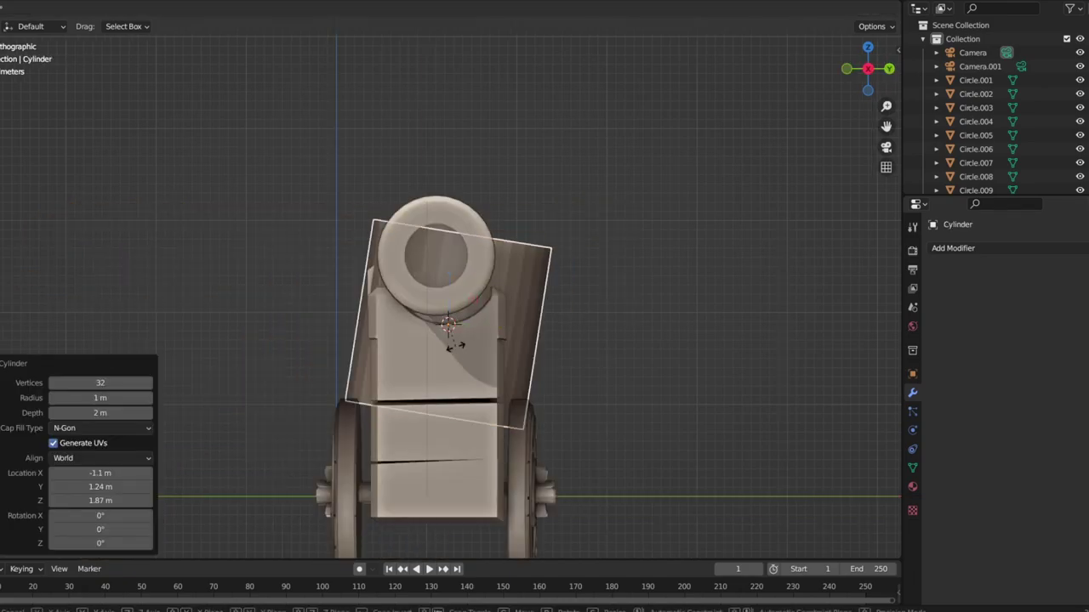
text(90)
key(Return)
key(s)
key(g)
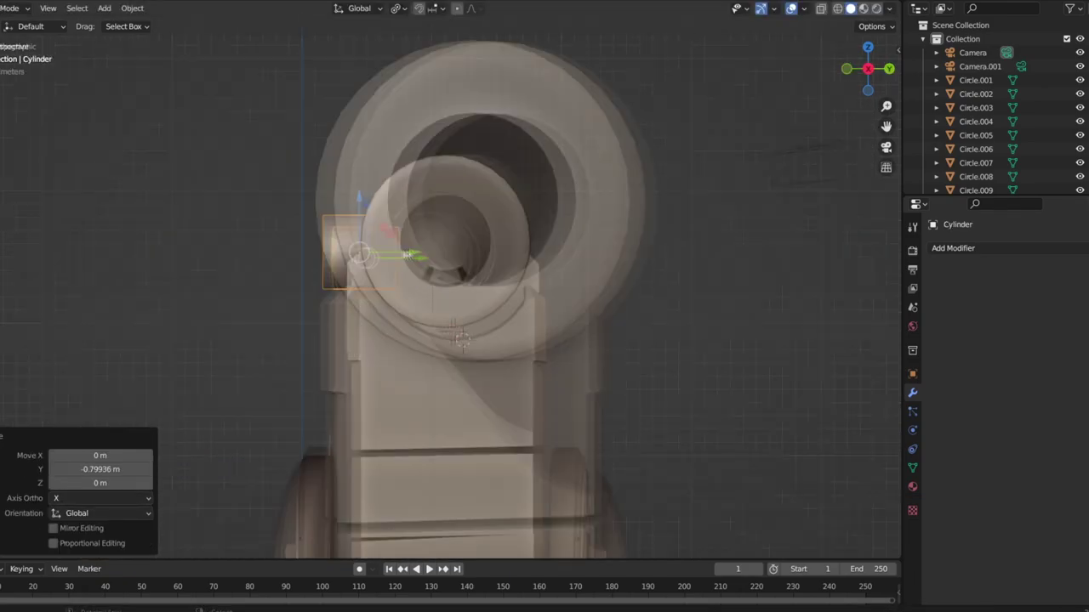
middle_drag(455, 350, 423, 276)
key(KP_1)
key(g)
key(x)
Inspect the support block's geometry beneath the trunnion in Edit Mode
click(404, 272)
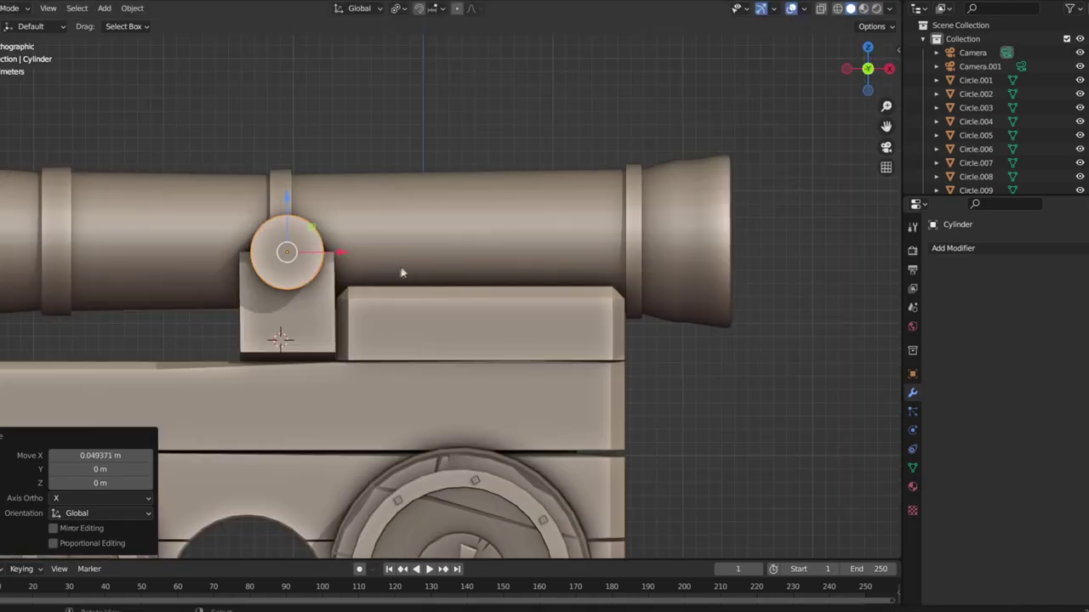
click(289, 332)
key(Tab)
middle_drag(289, 332, 308, 316)
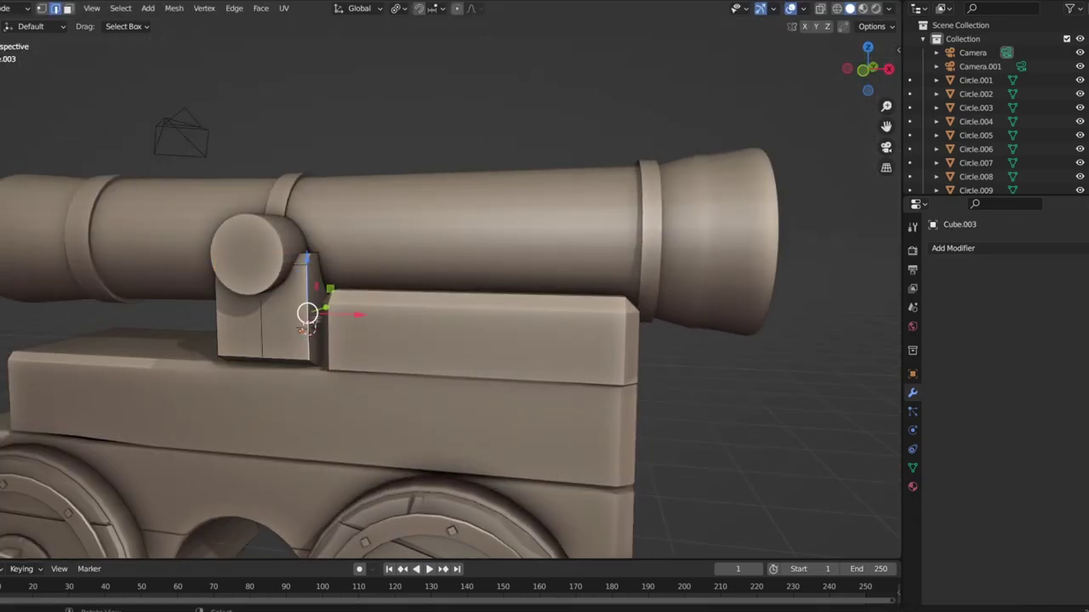
middle_drag(378, 309, 400, 298)
key(Tab)
Snap the 3D cursor to the trunnion cylinder
click(294, 255)
scroll(328, 284, down, 4)
key(shift+s)
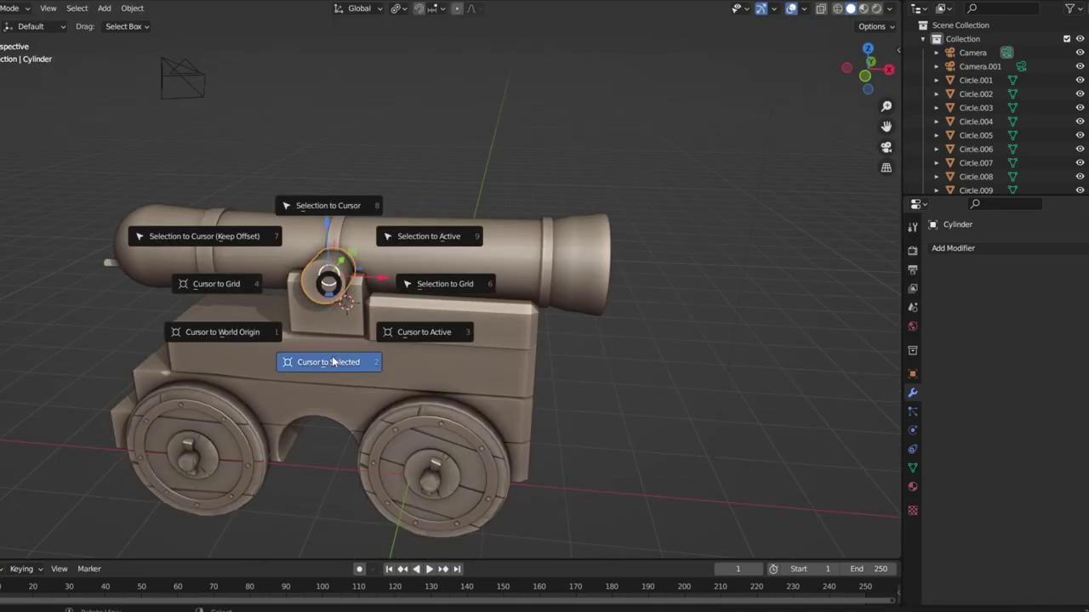
click(332, 361)
scroll(425, 281, up, 5)
Slide the barrel band's edge loop along X to line up with the trunnion
click(511, 256)
key(Tab)
alt+click(315, 255)
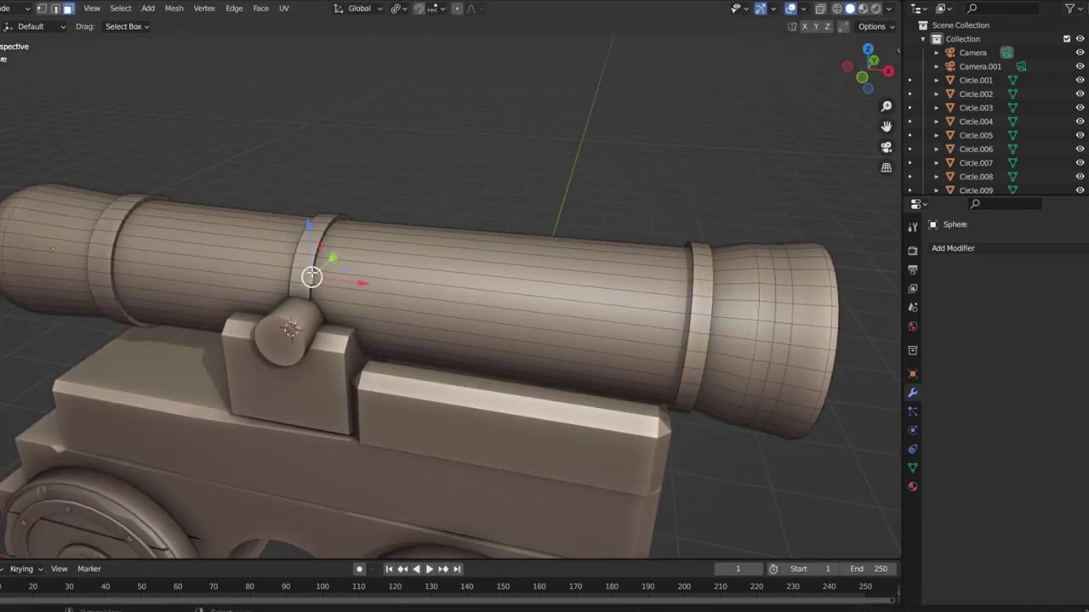
scroll(311, 276, up, 3)
drag(301, 290, 335, 289)
middle_drag(335, 290, 365, 319)
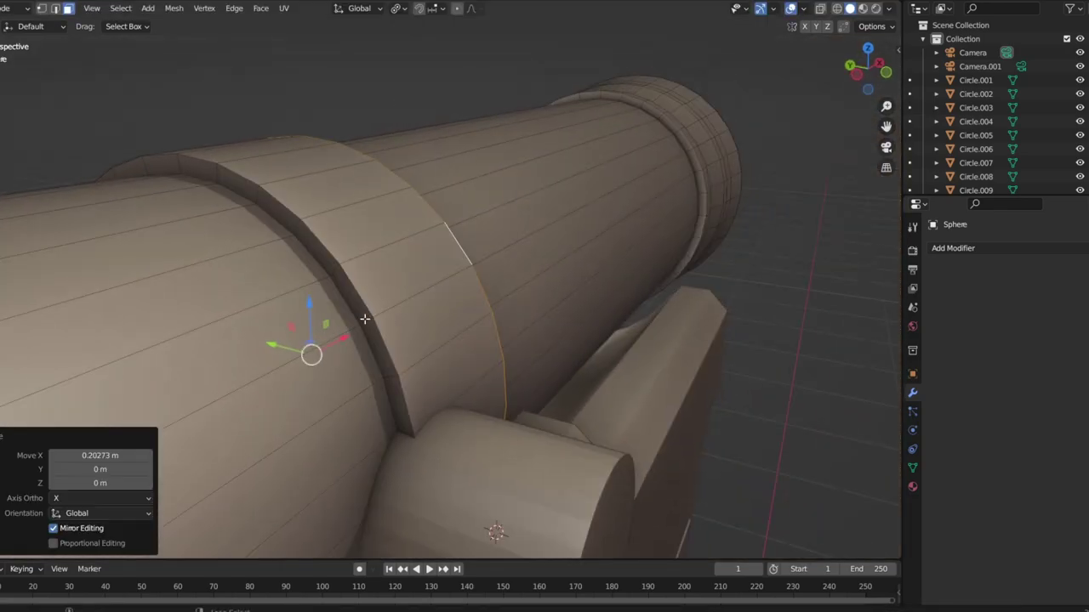
key(g)
key(x)
click(361, 294)
key(KP_1)
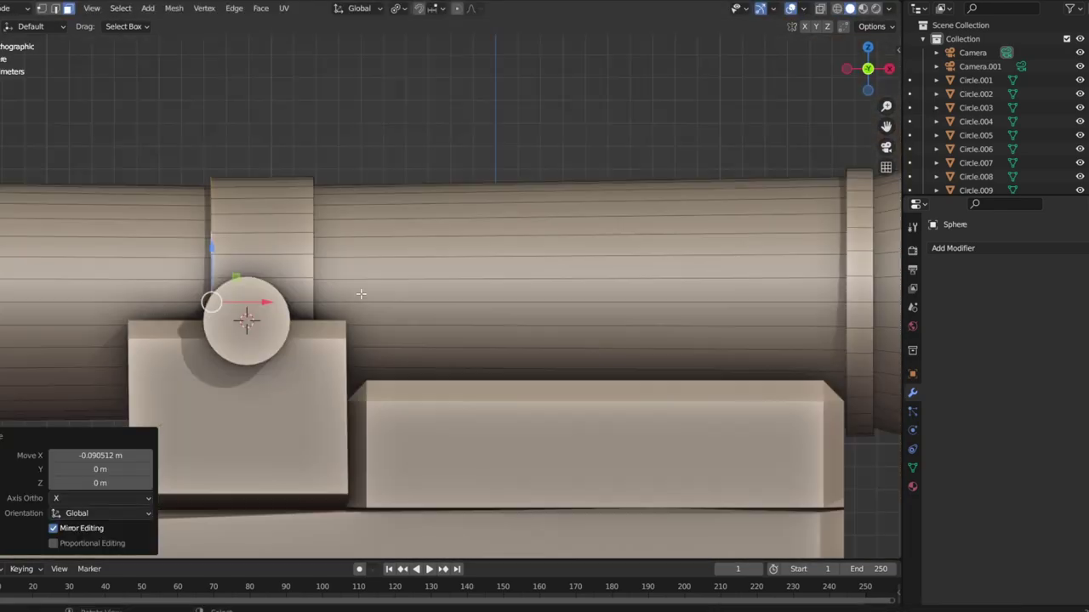
scroll(361, 294, down, 4)
key(Tab)
Center the trunnion along X under the barrel band
click(317, 308)
key(g)
key(x)
click(355, 357)
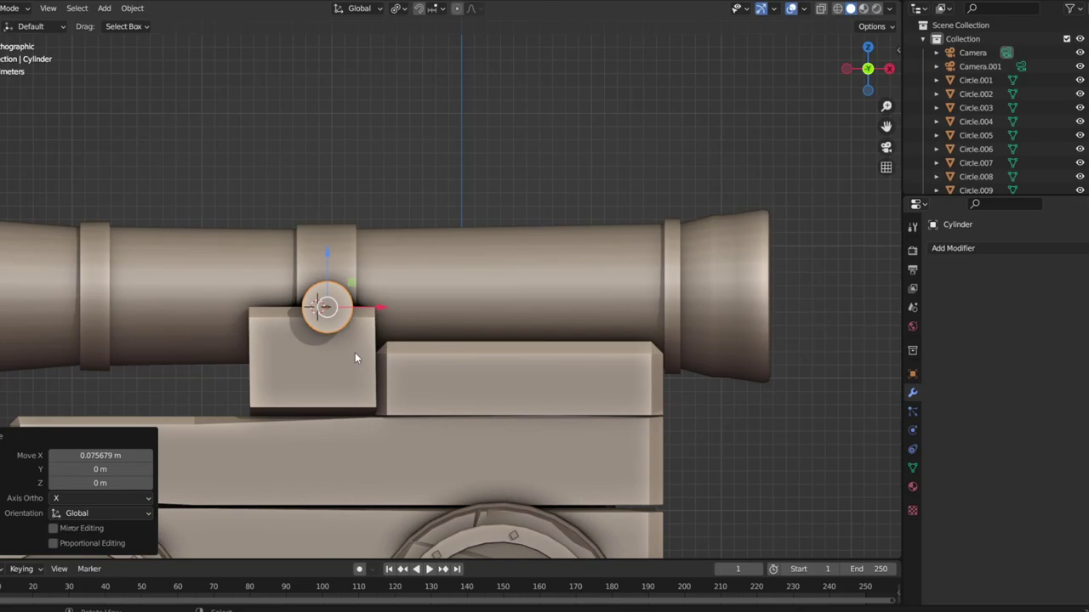
mouse_move(355, 357)
middle_down()
mouse_move(380, 316)
mouse_move(498, 382)
middle_up()
Bevel the trunnion's outer end face and shade the cylinder smooth
key(Tab)
click(498, 382)
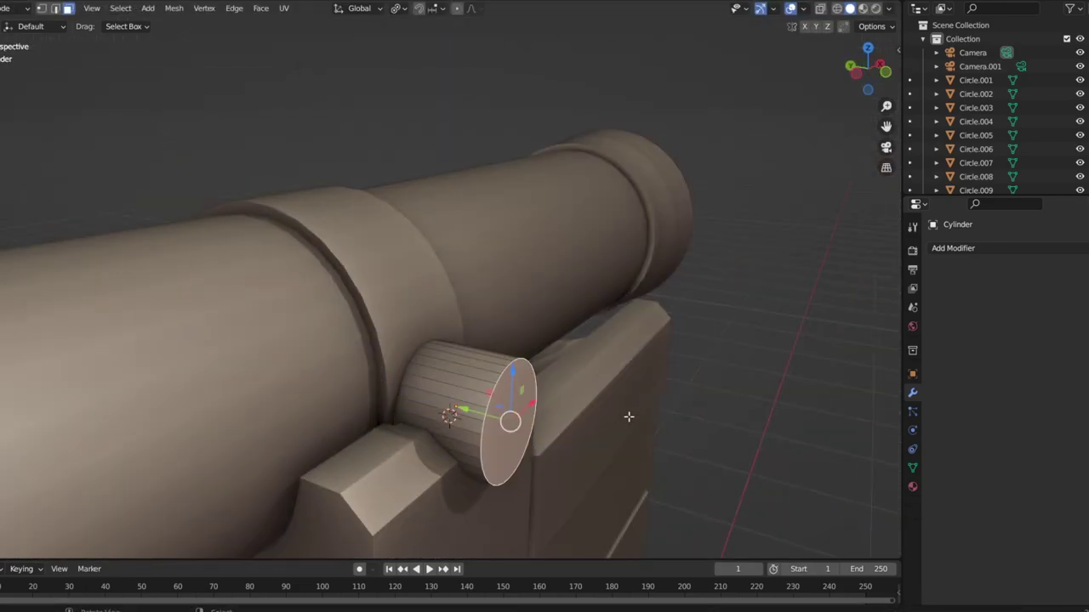
click(596, 419)
key(Tab)
right_click(526, 357)
click(526, 370)
Add a Mirror modifier so the trunnion appears on the opposite side
mouse_move(525, 370)
middle_down()
mouse_move(627, 401)
mouse_move(613, 430)
middle_up()
scroll(612, 429, down, 3)
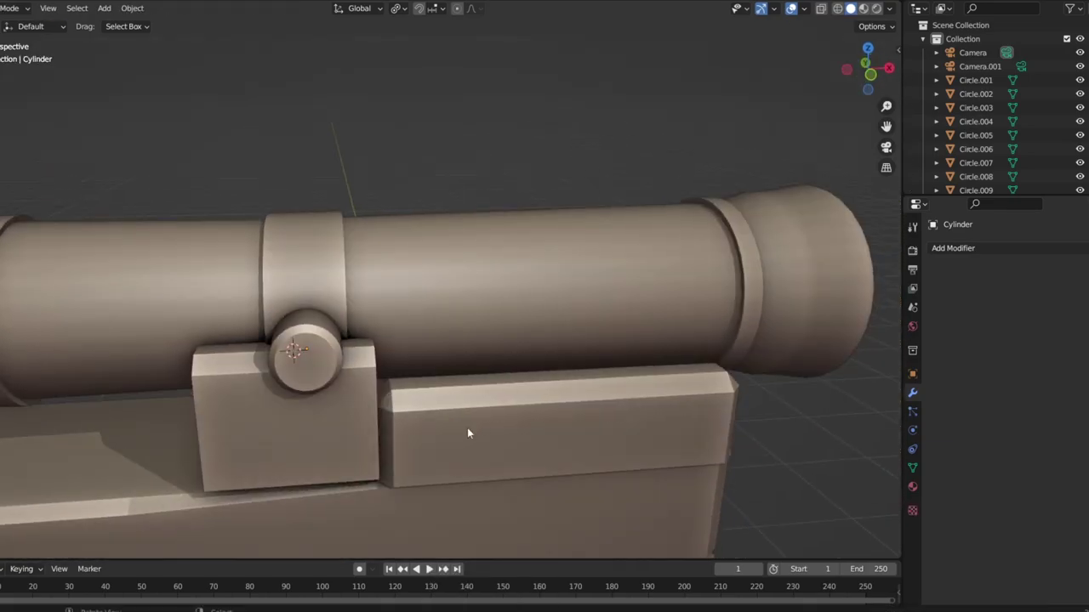
middle_drag(472, 429, 425, 389)
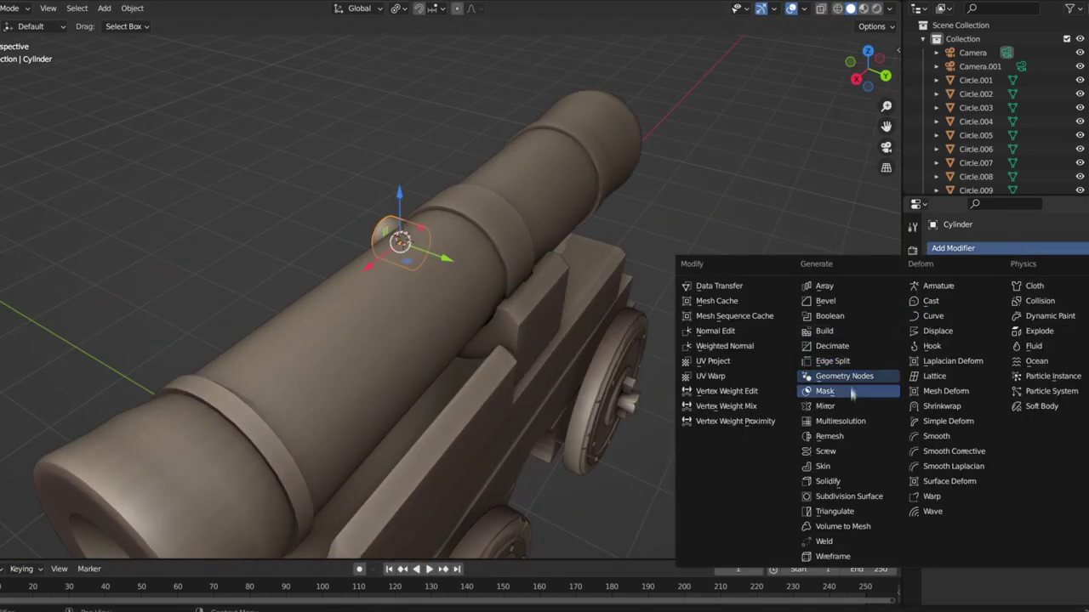
click(827, 406)
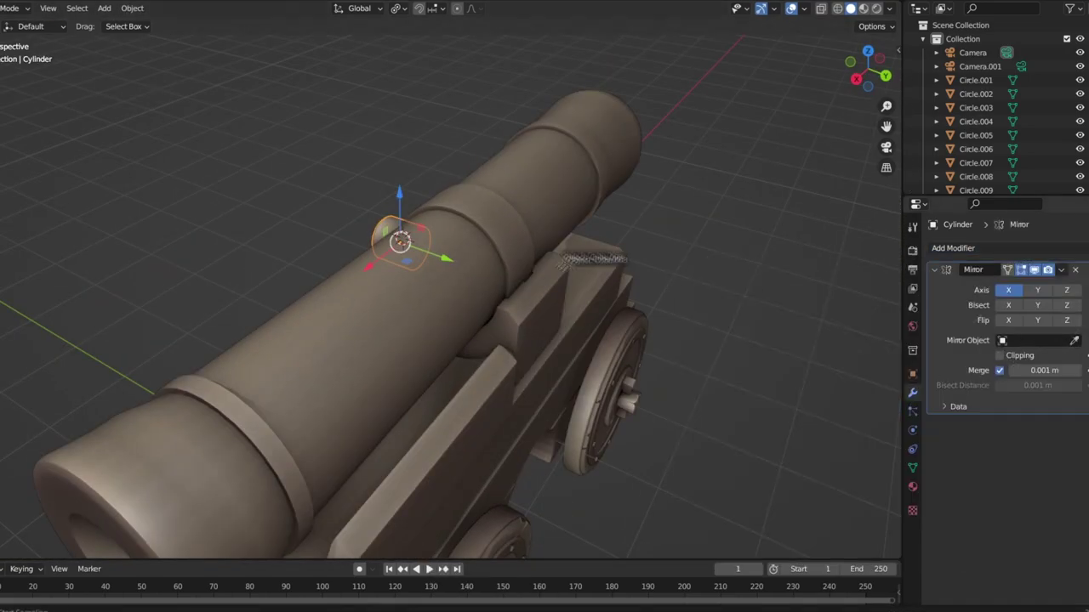
Orbit and zoom around the cannon in Edit Mode to bring the muzzle end into view
mouse_move(770, 364)
middle_down()
mouse_move(511, 319)
mouse_move(670, 392)
mouse_move(564, 369)
mouse_move(589, 385)
middle_up()
scroll(510, 319, down, 4)
key(Tab)
scroll(594, 376, up, 6)
mouse_move(535, 406)
middle_down()
mouse_move(573, 418)
mouse_move(605, 400)
mouse_move(563, 384)
mouse_move(632, 377)
middle_up()
Select the carriage block under the trunnion and switch to the flat front view
click(474, 406)
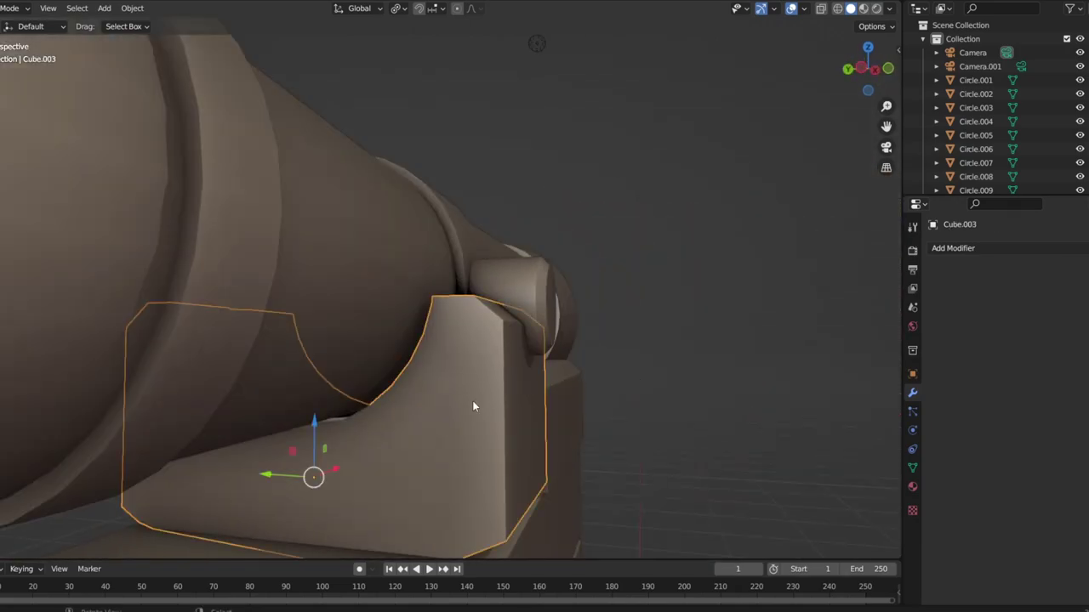
mouse_move(473, 407)
middle_down()
mouse_move(494, 448)
mouse_move(372, 443)
mouse_move(693, 331)
mouse_move(460, 334)
middle_up()
scroll(370, 443, down, 5)
key(KP_1)
key(shift+a)
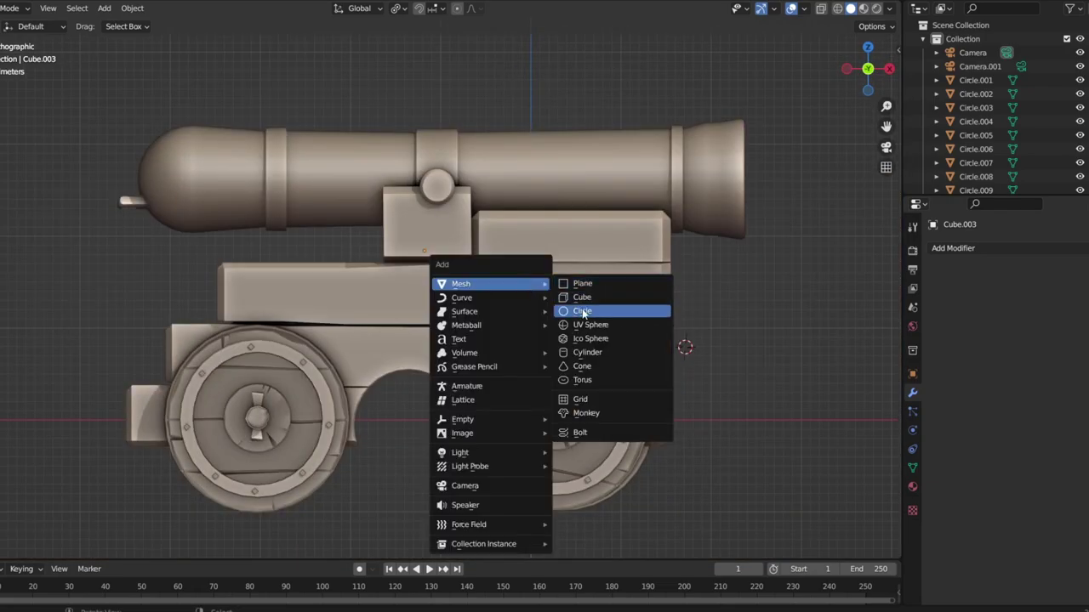
Add a circle mesh, fill it with a face and inset it in isolation
click(583, 311)
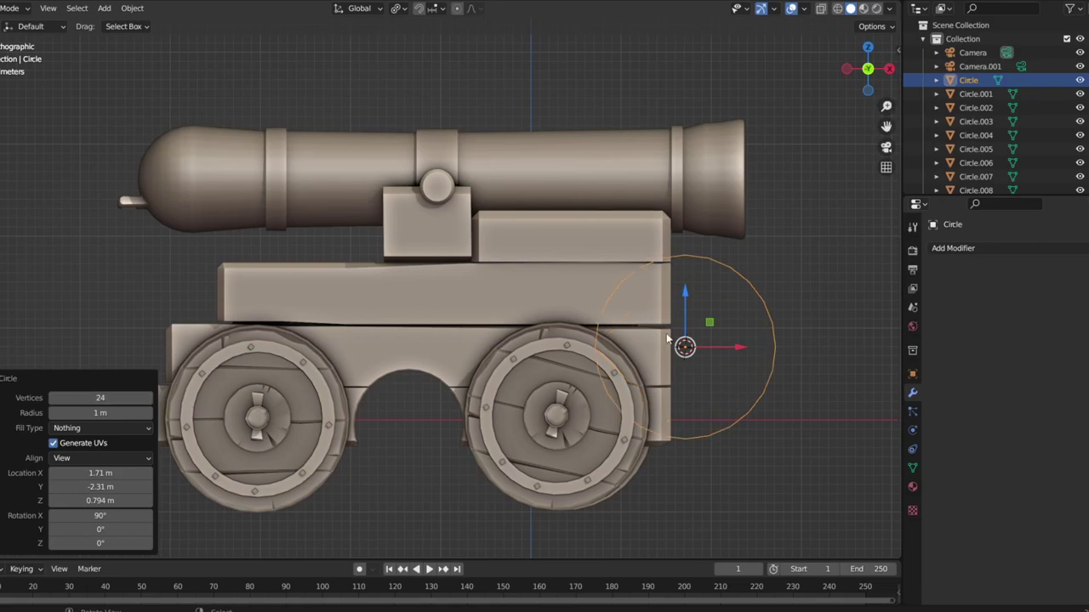
shift+middle_drag(668, 340, 581, 322)
key(Tab)
key(f)
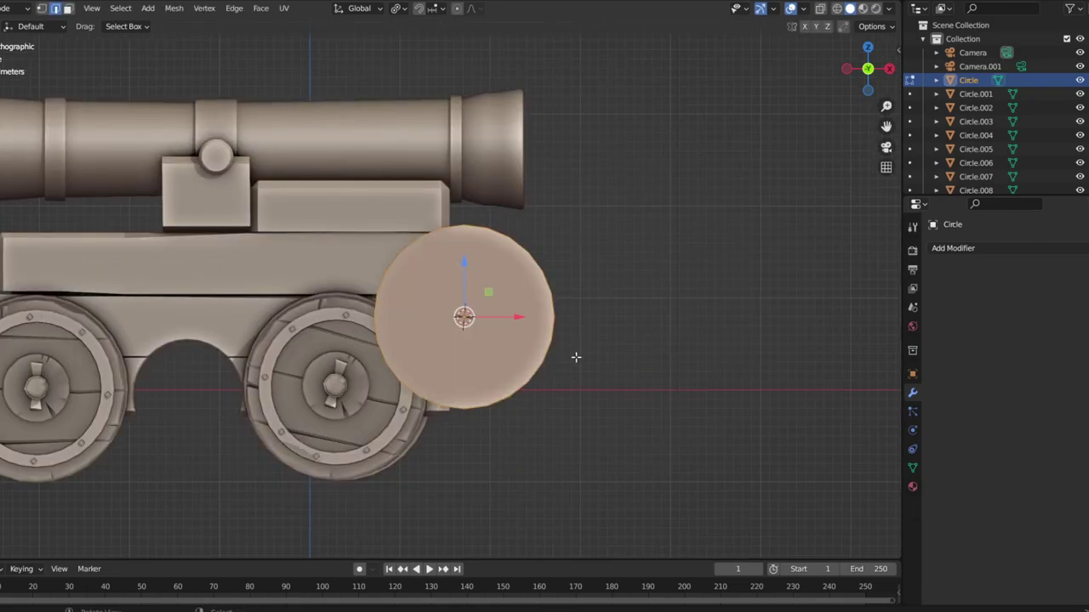
key(KP_Divide)
click(576, 371)
middle_drag(576, 372, 476, 357)
Extrude the circle's outer band into a ring and rotate it into place
key(e)
click(466, 353)
key(r)
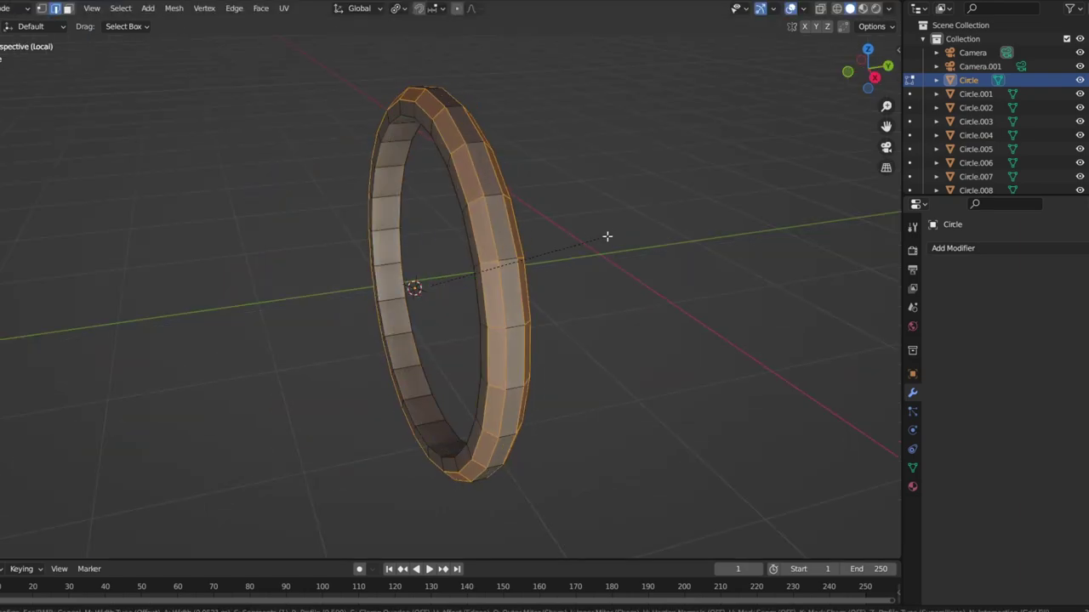
click(607, 236)
key(alt+a)
middle_drag(576, 267, 306, 290)
key(KP_Divide)
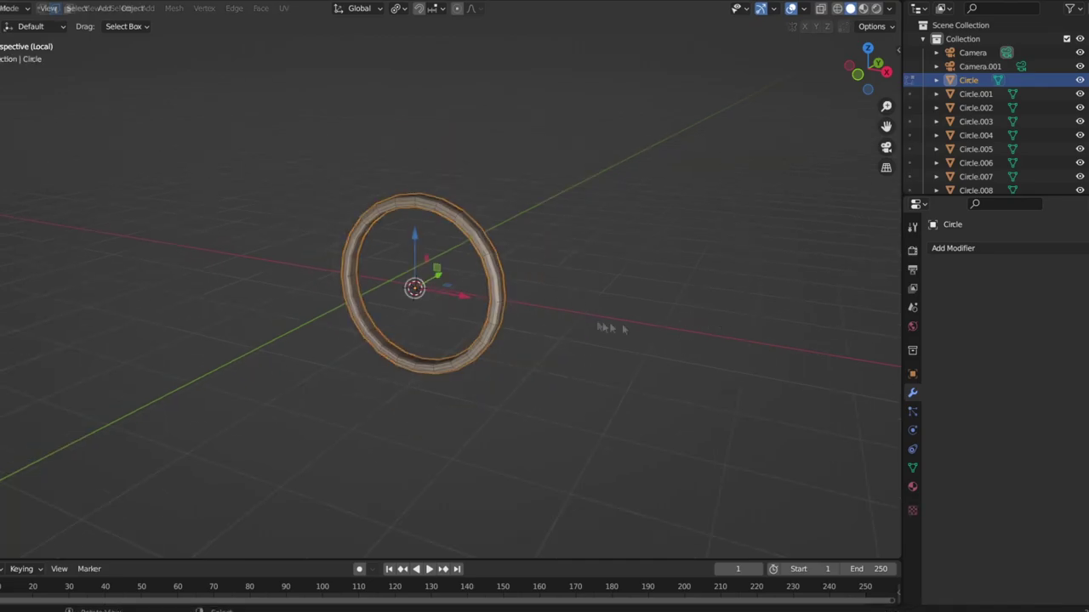
Scale the ring to 0.214 and move it onto the carriage side below the barrel
key(KP_1)
key(s)
click(510, 313)
key(g)
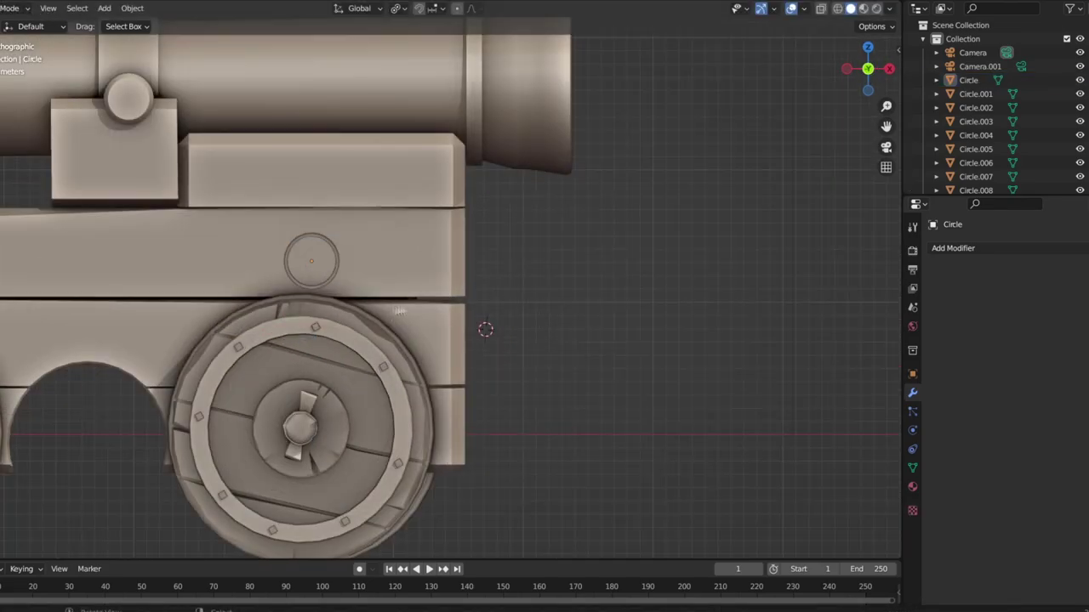
middle_drag(346, 247, 357, 459)
scroll(357, 459, down, 3)
Isolate the ring and rescale its inner edge loop to 0.8616 to thicken it
key(KP_7)
key(a)
click(364, 502)
key(KP_Divide)
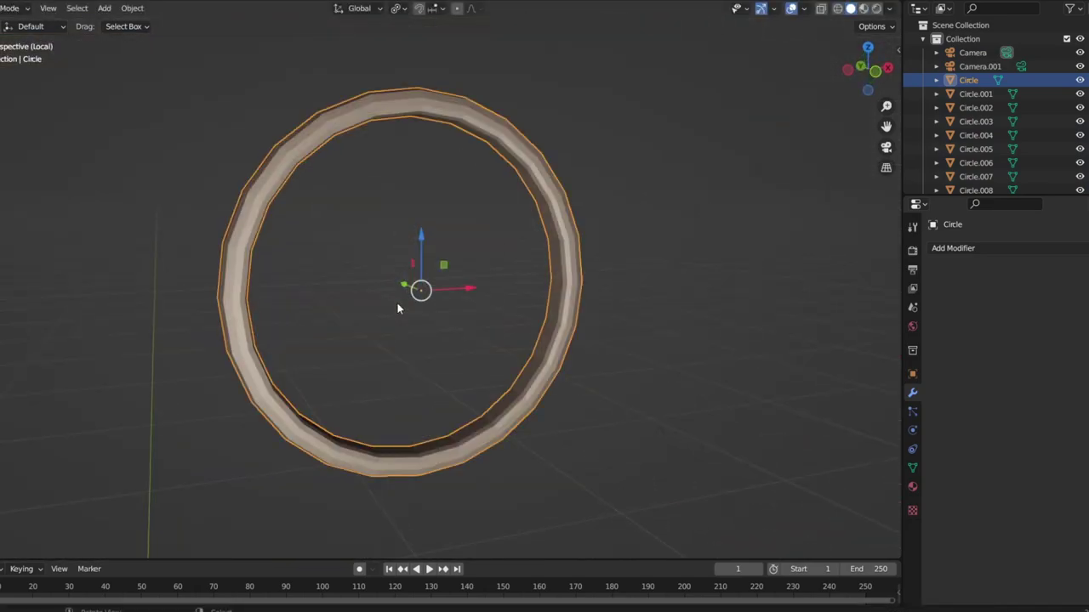
key(Tab)
scroll(397, 303, up, 3)
alt+click(608, 218)
key(shift+s)
key(s)
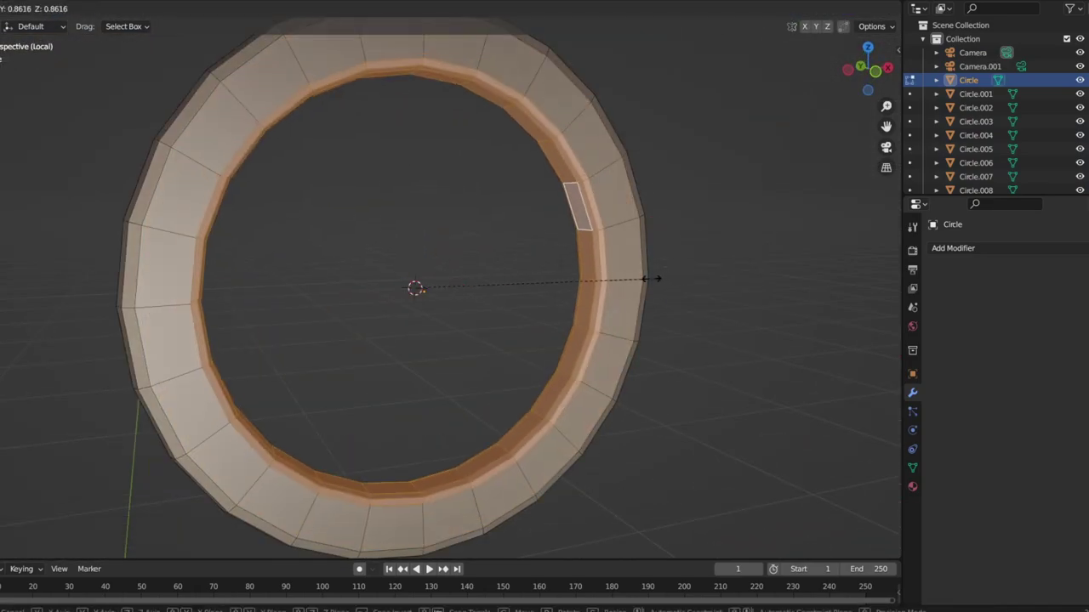
click(652, 279)
Leave isolation and Edit Mode and return to the front view
middle_drag(671, 357, 627, 345)
key(Tab)
key(KP_Divide)
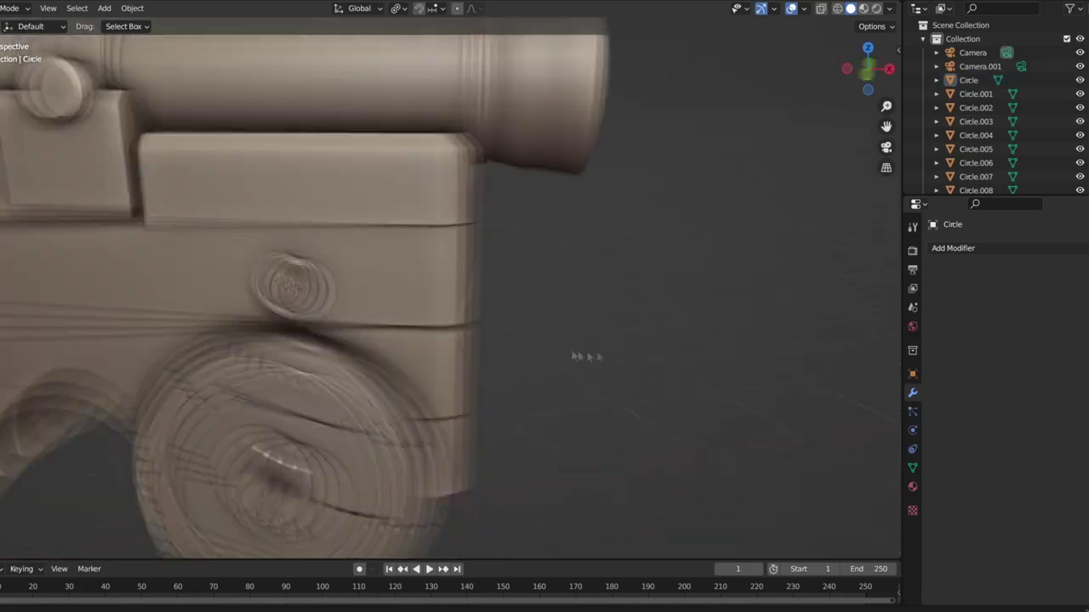
key(Tab)
key(Tab)
key(KP_Divide)
key(KP_1)
key(shift+a)
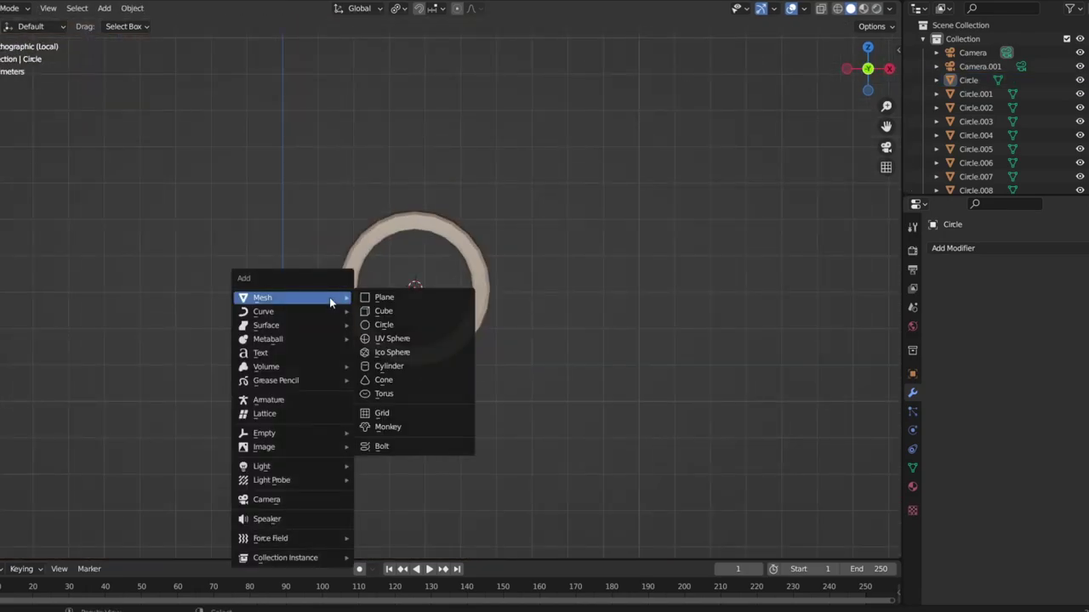
Add a view-aligned plane and scale it to 0.332 as a square plate behind the ring
click(371, 296)
click(100, 458)
click(99, 474)
key(s)
click(479, 364)
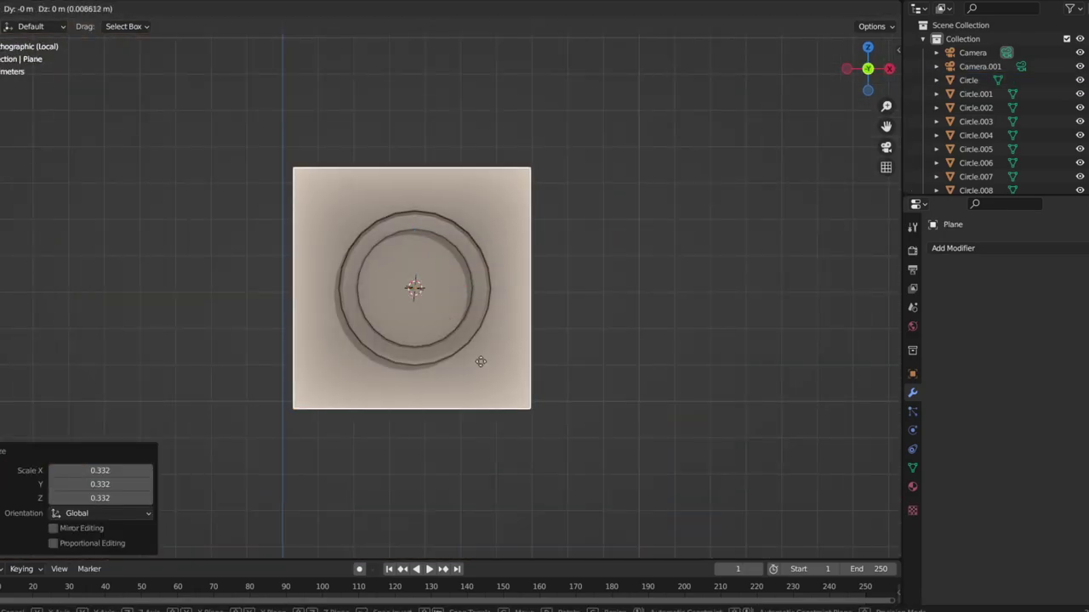
Add a centred vertical loop cut bevelled into two, plus horizontal loop cuts across the plate
key(Tab)
key(ctrl+r)
click(411, 405)
right_click(459, 405)
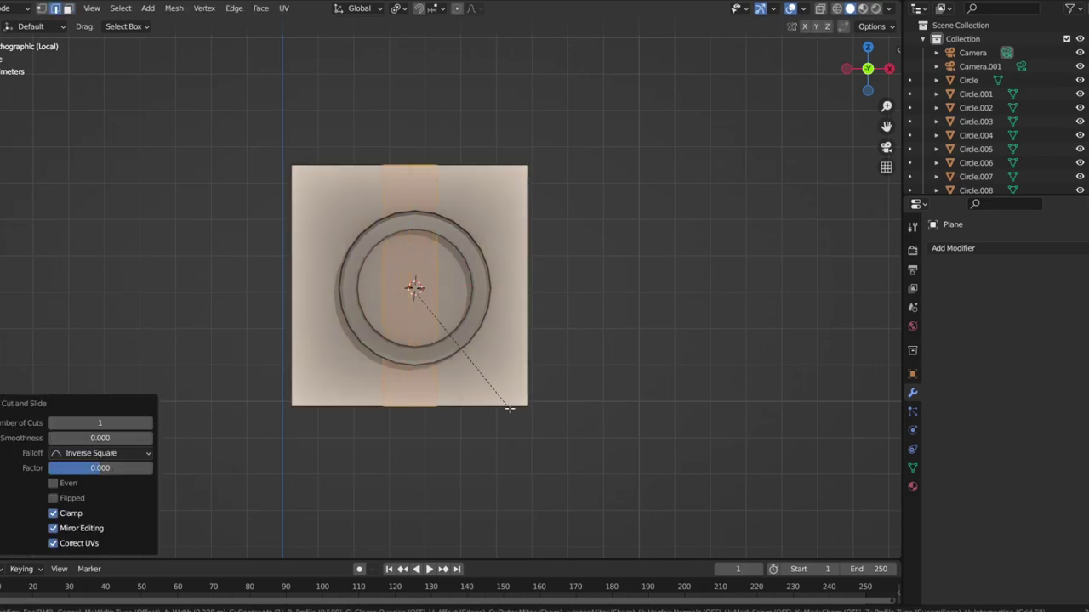
click(509, 409)
middle_drag(412, 241, 418, 269)
key(ctrl+r)
click(398, 192)
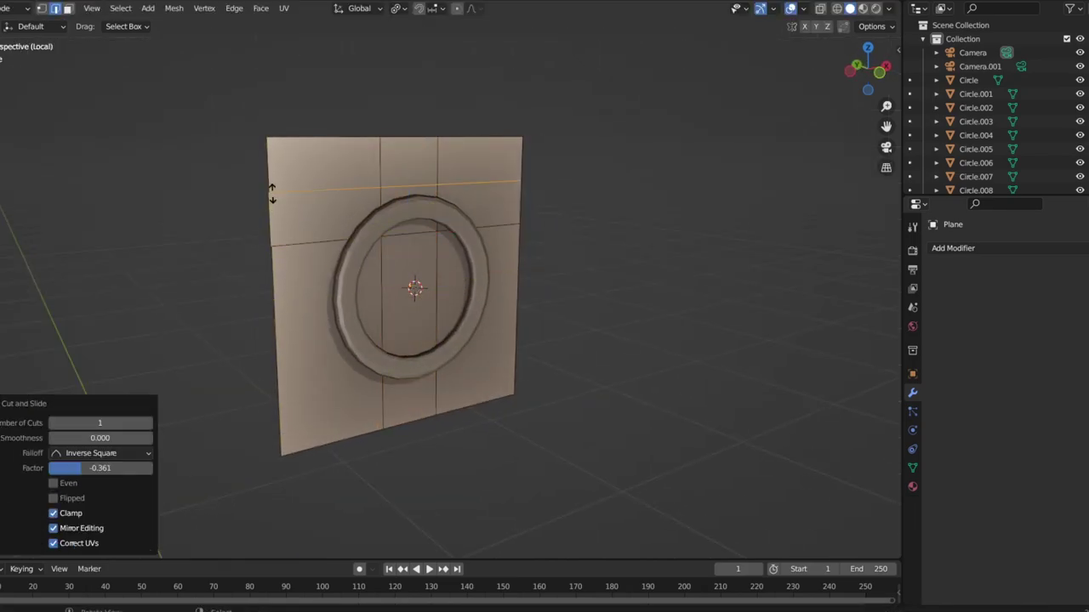
key(ctrl+r)
click(398, 190)
Extrude the plate's top-centre face into a small block
middle_drag(398, 190, 365, 182)
click(408, 212)
key(e)
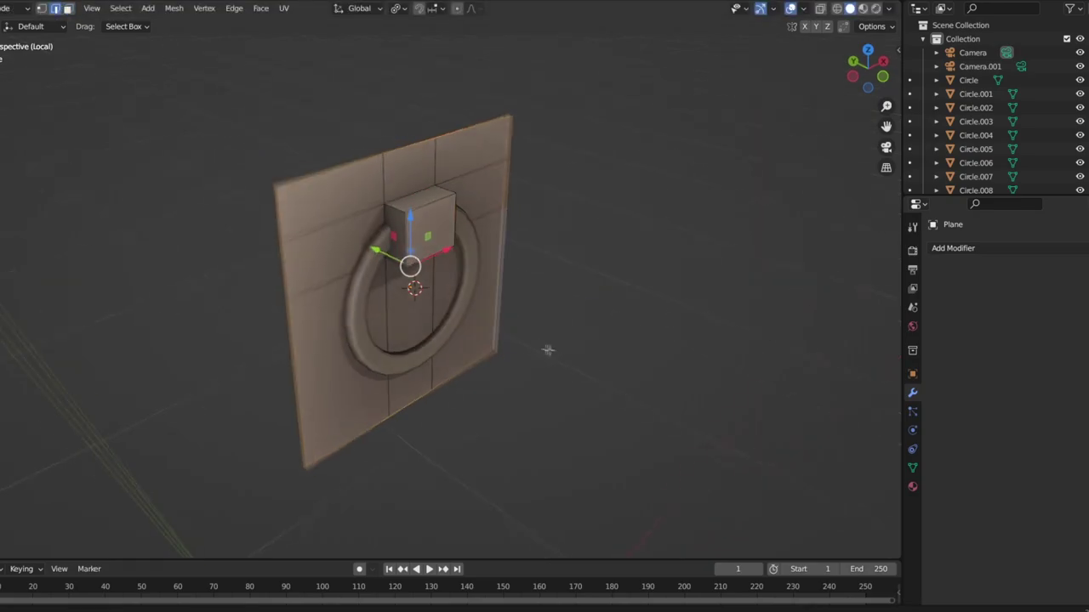
click(525, 348)
mouse_move(525, 347)
middle_down()
mouse_move(540, 273)
mouse_move(587, 306)
mouse_move(435, 372)
middle_up()
Select the wheel-rim ring, isolate it and enter Edit Mode on it
key(Tab)
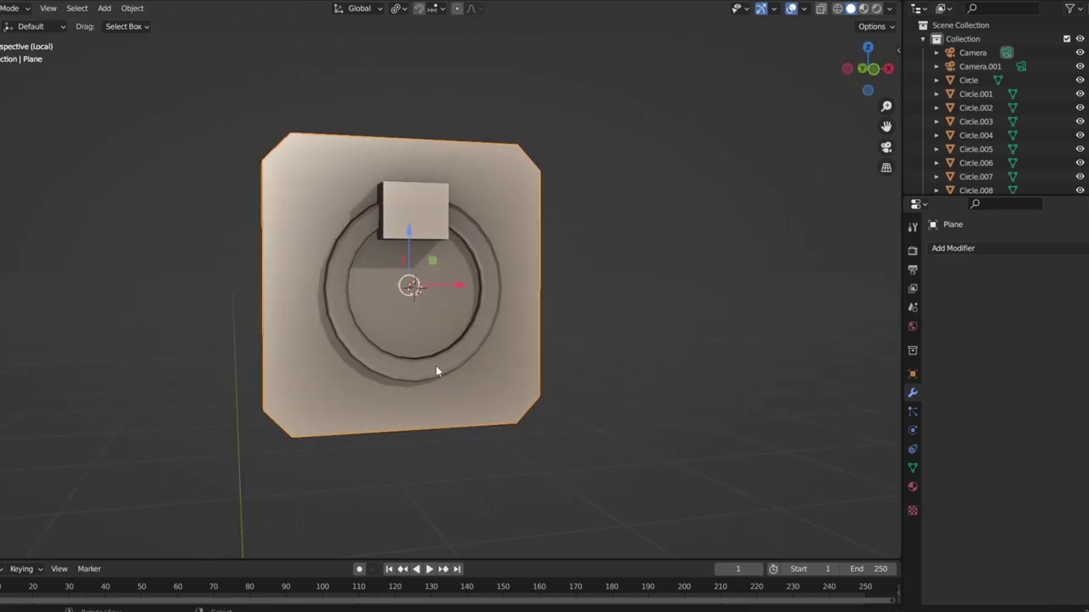
click(436, 371)
key(KP_Divide)
key(KP_Divide)
key(Tab)
middle_drag(477, 323, 541, 295)
Shift the selected ring loop slightly and dissolve the selected ring geometry
key(g)
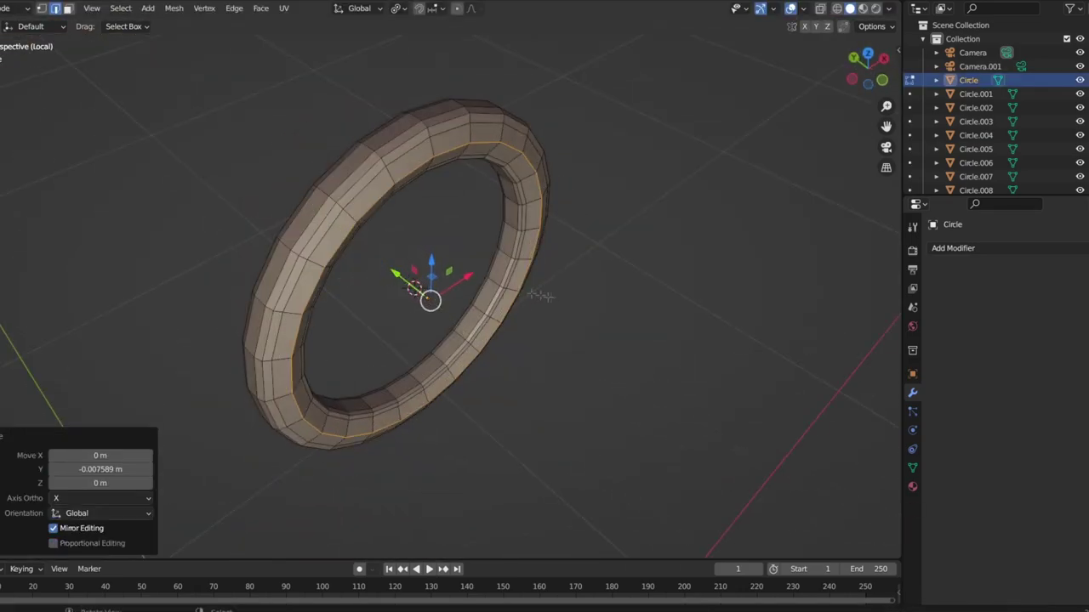
click(540, 295)
key(x)
click(523, 270)
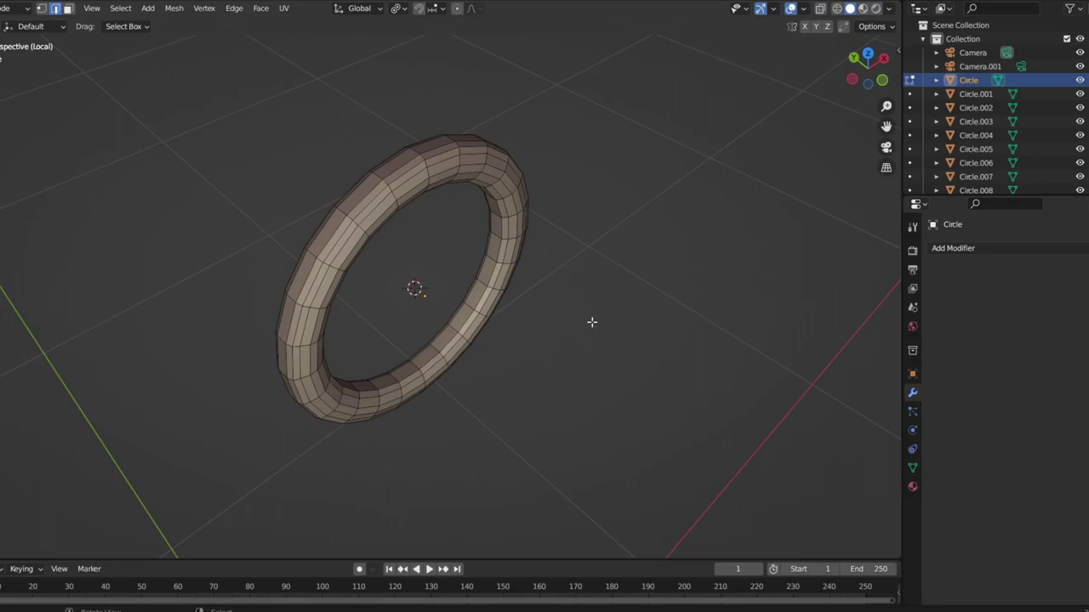
key(KP_Divide)
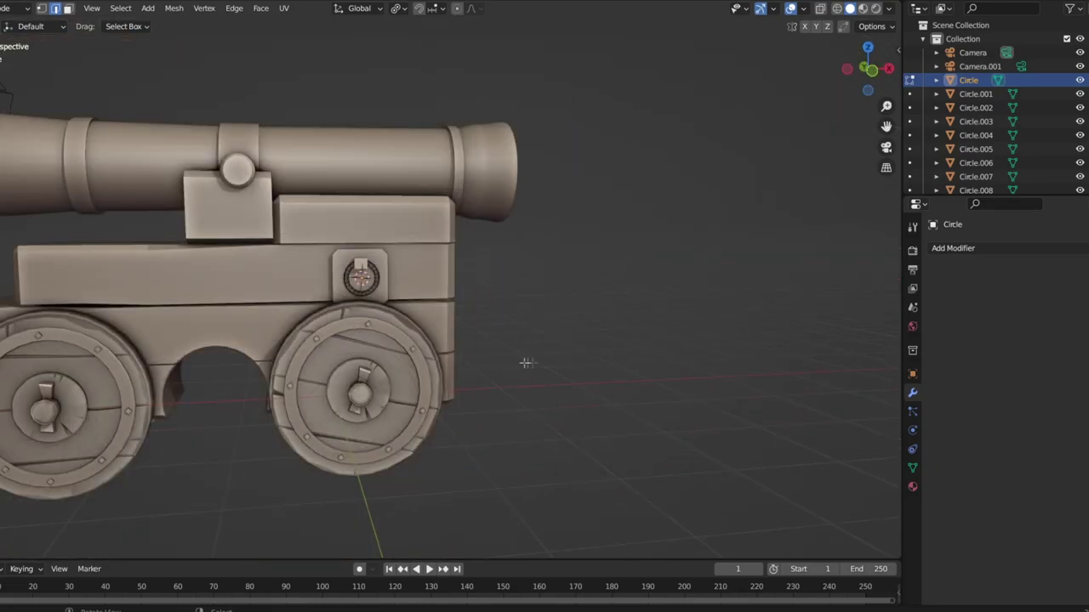
Select and resize the ring plate on the carriage, then isolate it
scroll(526, 363, up, 5)
click(316, 290)
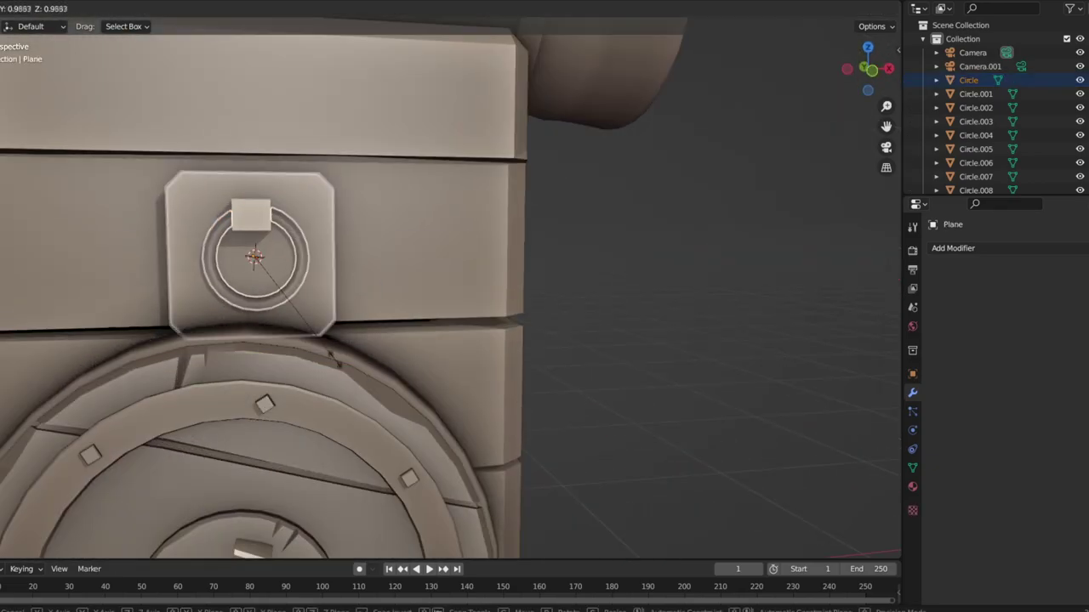
key(s)
click(317, 290)
key(KP_Divide)
middle_drag(644, 253, 528, 221)
Bevel and inset the edges of the ring holder block
key(ctrl+b)
click(525, 220)
click(330, 100)
middle_drag(330, 100, 366, 158)
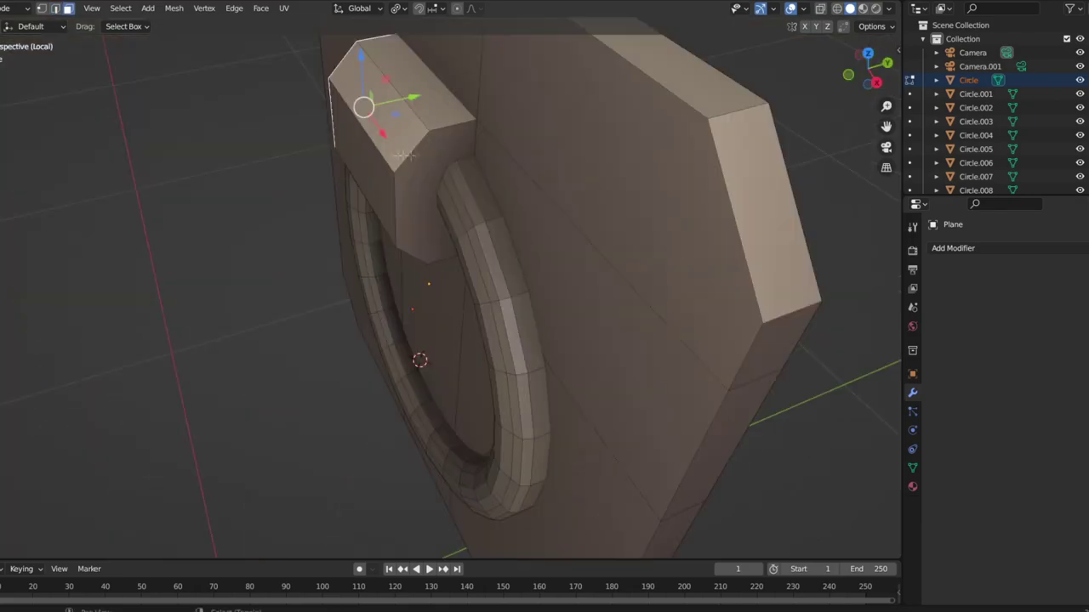
click(456, 236)
middle_drag(456, 236, 487, 199)
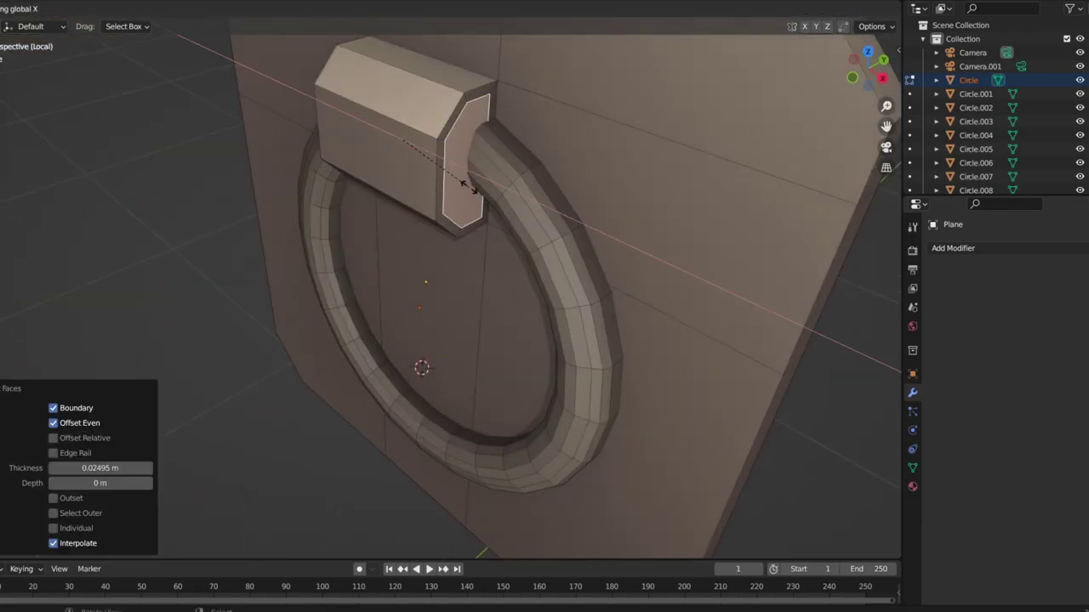
right_click(465, 185)
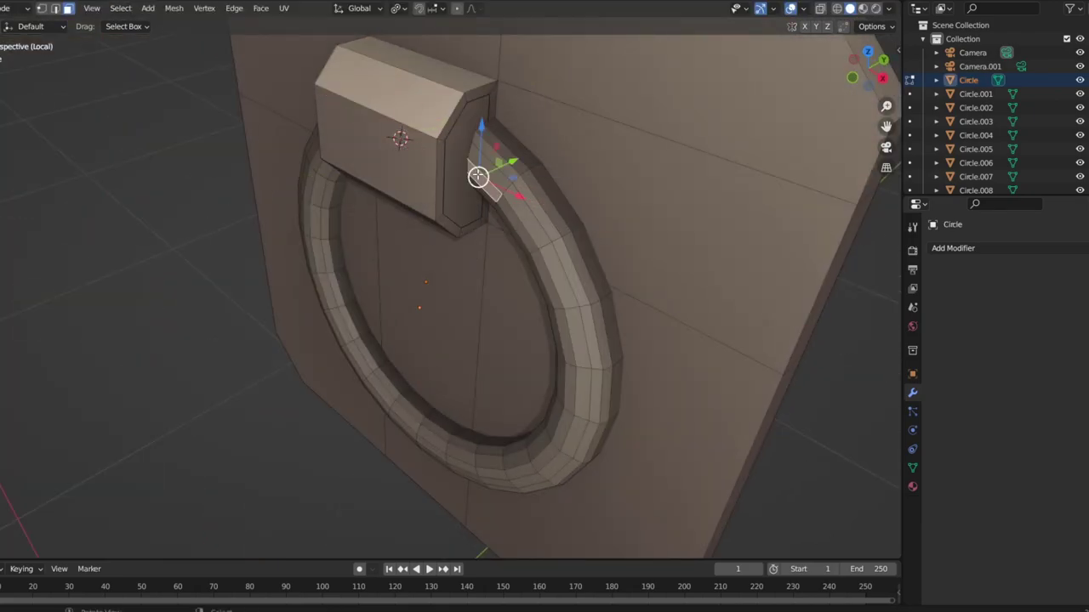
middle_drag(478, 177, 505, 133)
Select the ring part beside the holder and delete its faces
key(g)
key(x)
click(417, 141)
mouse_move(418, 141)
middle_down()
mouse_move(364, 148)
mouse_move(465, 158)
mouse_move(437, 160)
mouse_move(446, 285)
mouse_move(647, 292)
middle_up()
key(x)
click(437, 161)
Reposition the ring, then exit Edit Mode and isolation
click(446, 285)
key(g)
click(446, 285)
key(Tab)
click(459, 368)
middle_drag(462, 363, 645, 344)
click(395, 256)
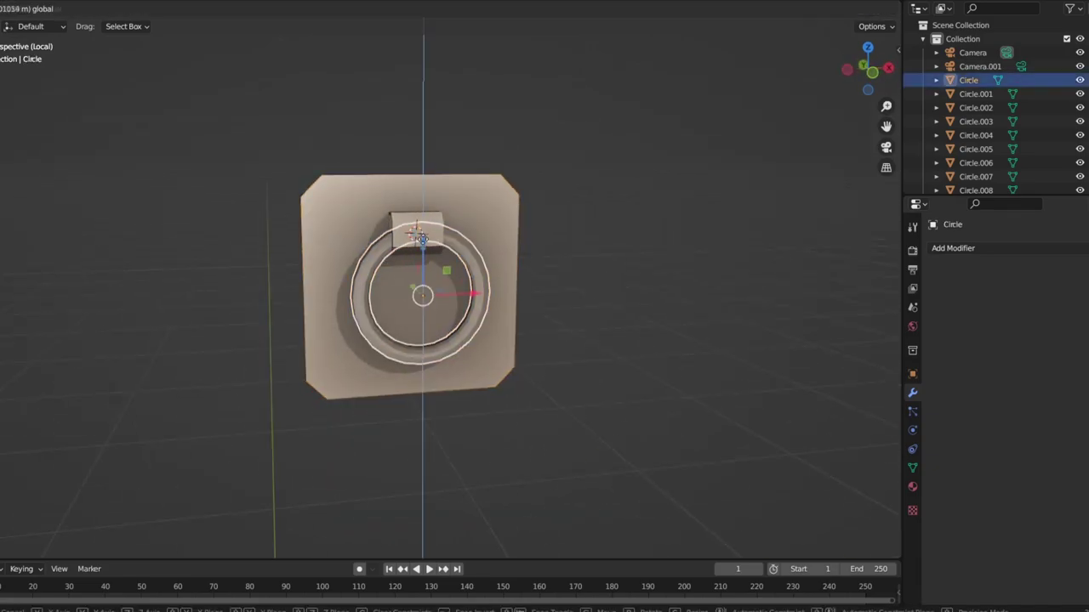
click(599, 300)
key(KP_Divide)
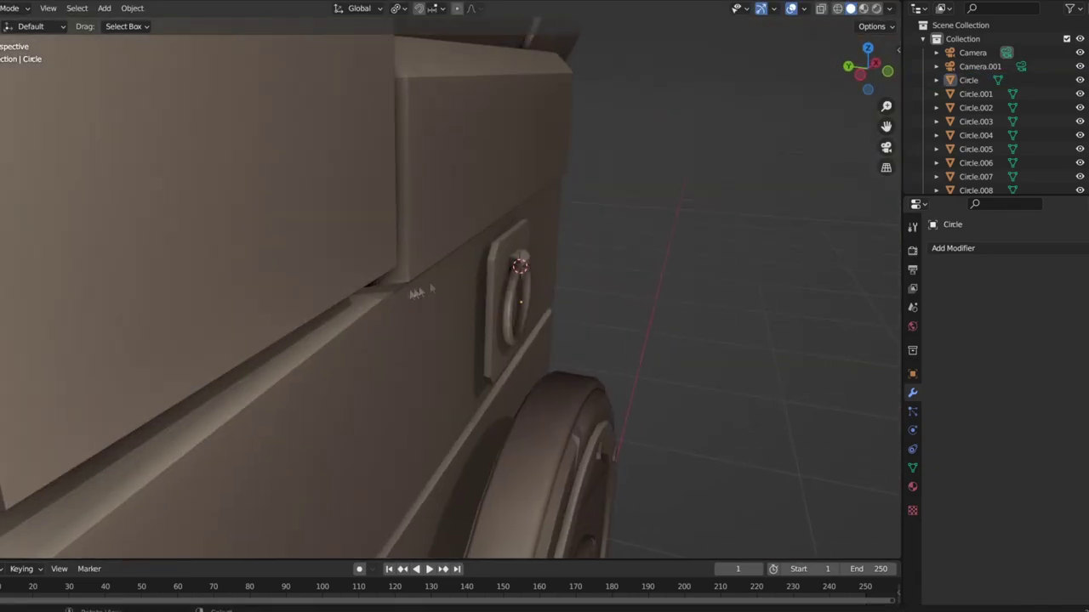
Adjust the ring's position and give the ring plate a slight tilt in front view
click(485, 295)
key(g)
click(478, 295)
key(KP_1)
key(KP_Decimal)
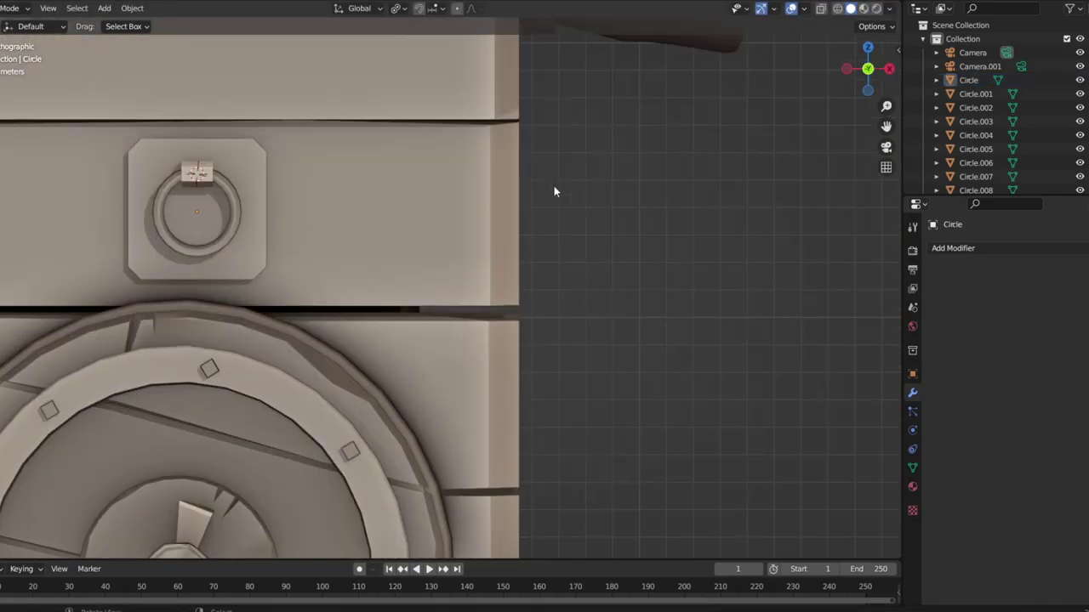
click(442, 175)
middle_drag(442, 174, 462, 107)
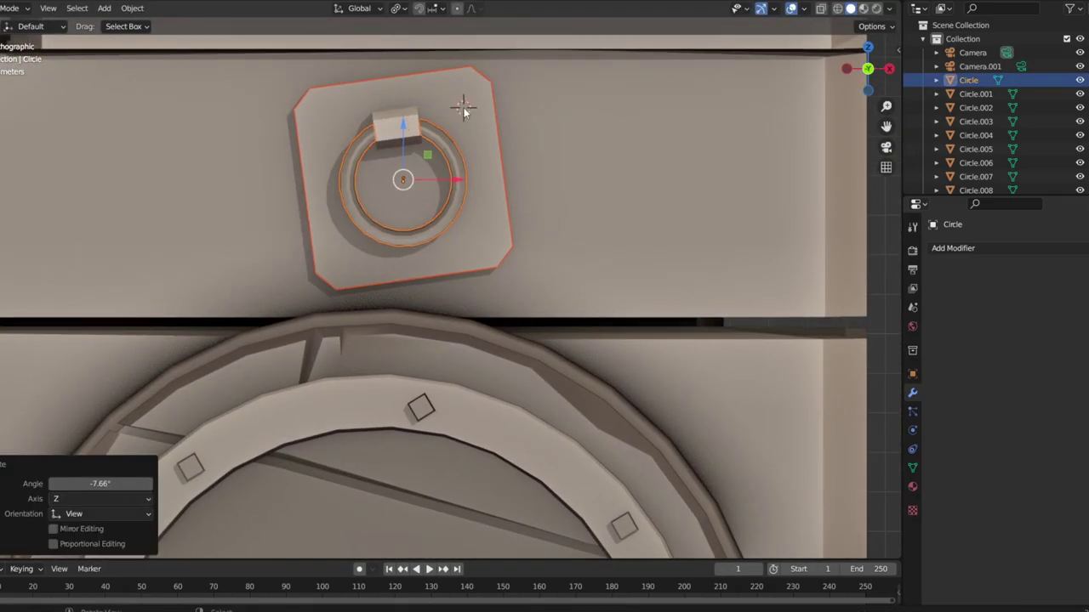
Add a cube and shrink it into a small square stud
key(shift+a)
click(518, 122)
key(s)
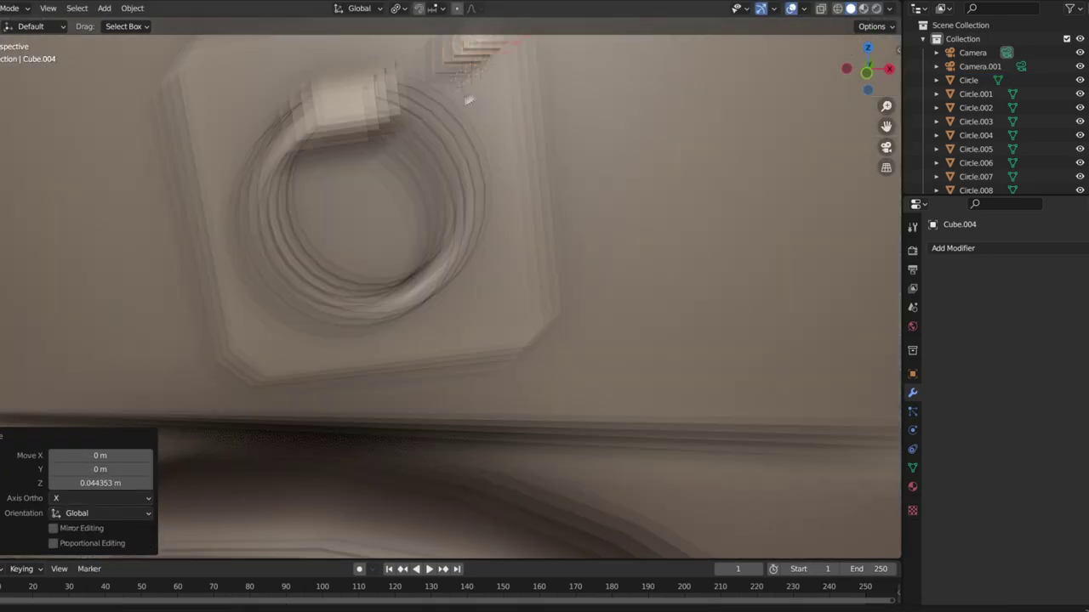
mouse_move(466, 90)
middle_down()
mouse_move(238, 190)
mouse_move(440, 152)
middle_up()
key(Tab)
click(504, 182)
key(Tab)
key(KP_1)
Duplicate, resize and rotate the stud to place copies at the plate's corners
key(shift+d)
click(387, 205)
key(s)
click(417, 222)
click(379, 392)
scroll(505, 382, down, 3)
key(ctrl+z)
Select the corner studs with the plate as the active object, viewed from the front
mouse_move(505, 382)
middle_down()
mouse_move(360, 304)
mouse_move(413, 258)
middle_up()
click(330, 271)
click(322, 199)
click(330, 306)
shift+click(320, 204)
click(426, 214)
key(KP_1)
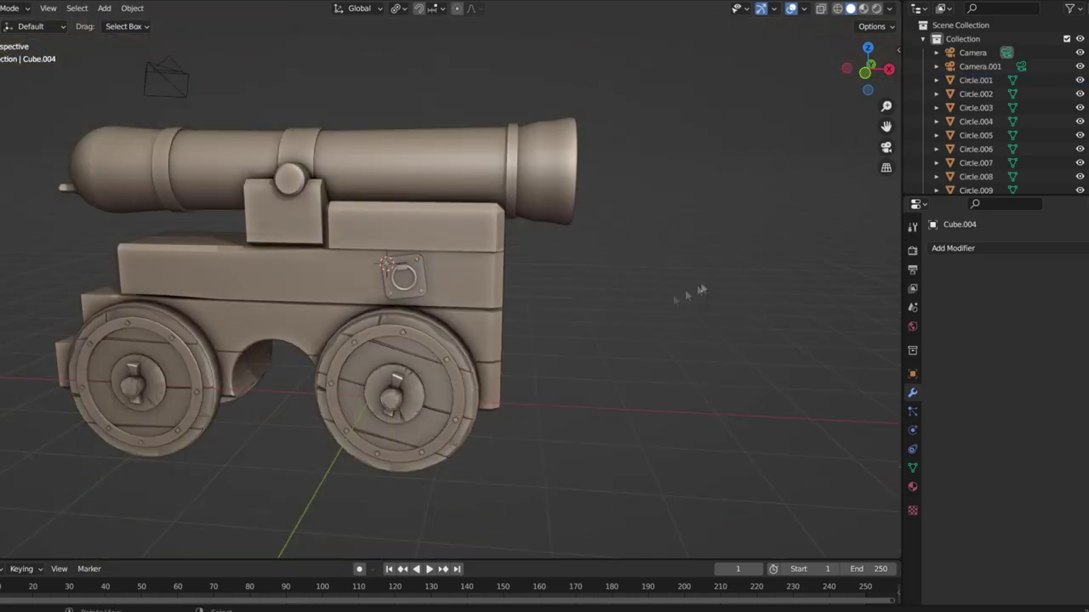
Duplicate the ring plate twice and place the tilted copies at the beam's left end and on the lower beam
key(shift+d)
key(x)
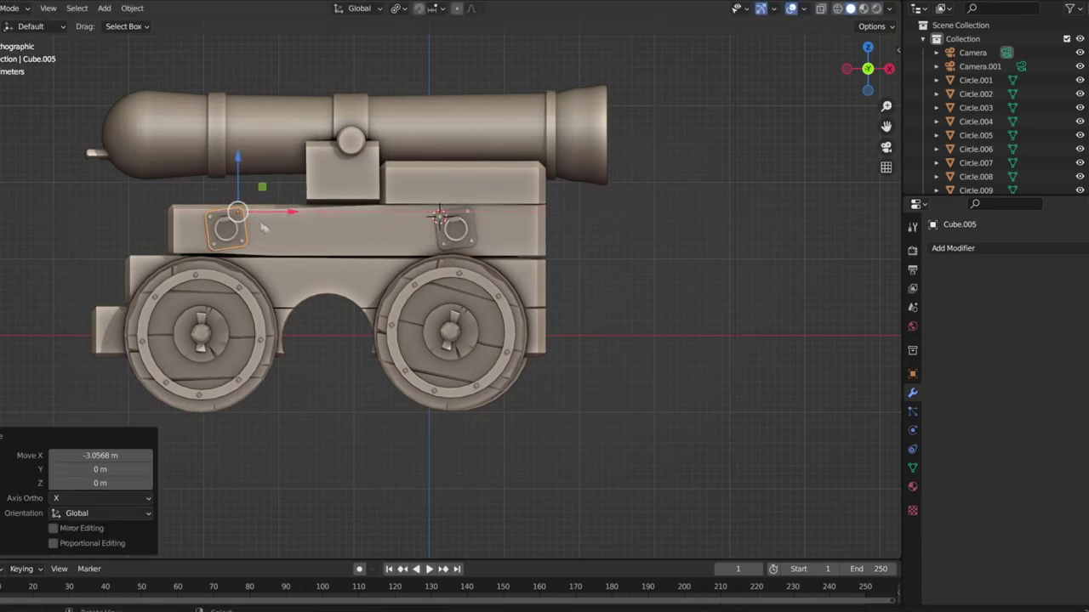
key(r)
click(248, 198)
key(shift+d)
click(345, 236)
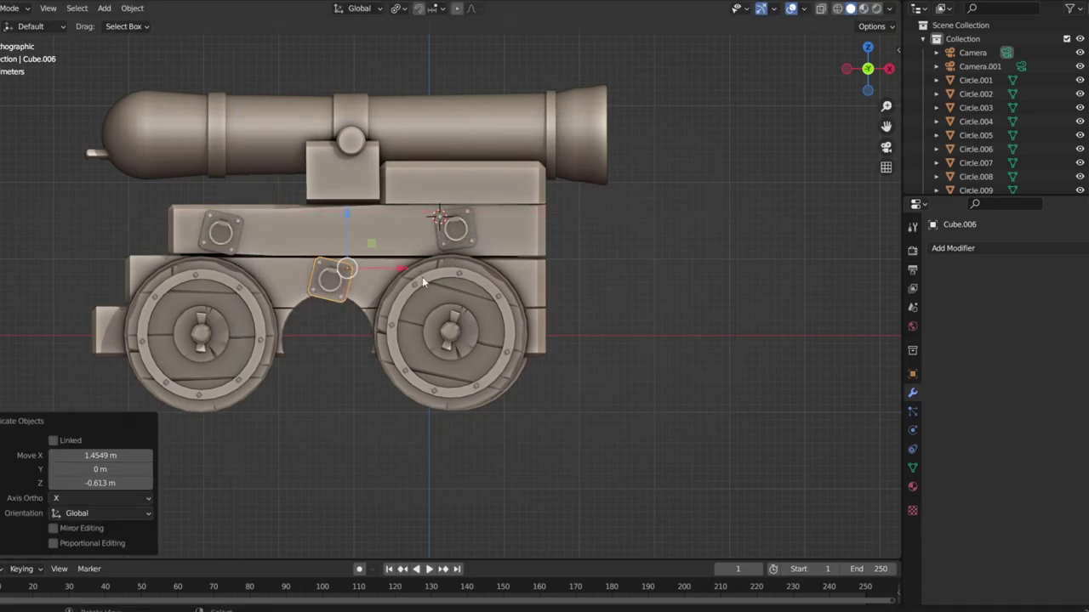
key(r)
click(345, 239)
Save the file with the three ring plates in place
middle_drag(345, 239, 615, 372)
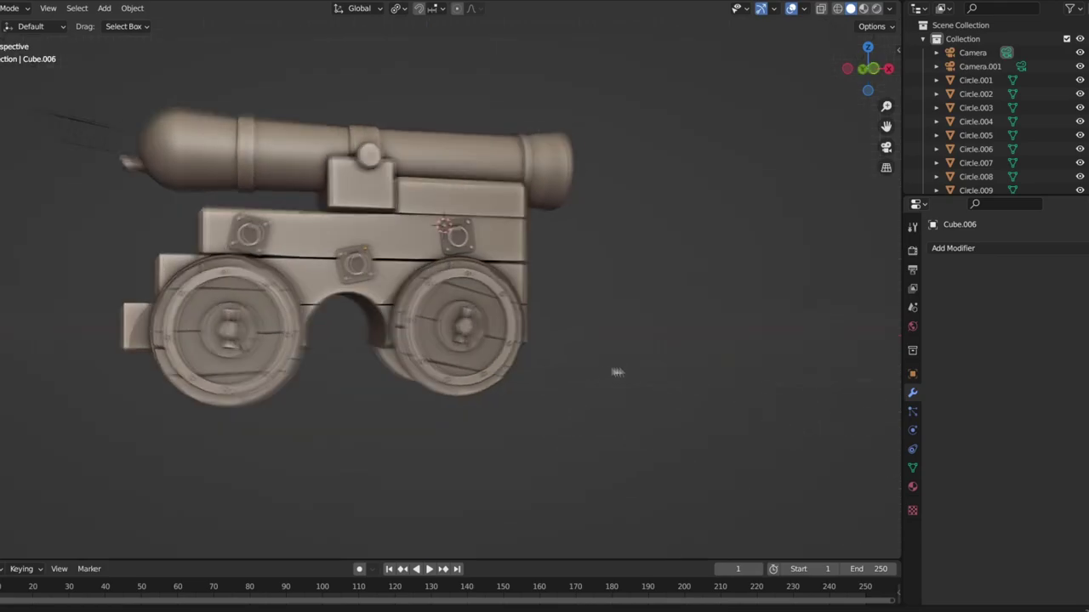
key(ctrl+s)
scroll(220, 261, up, 4)
scroll(268, 269, up, 1)
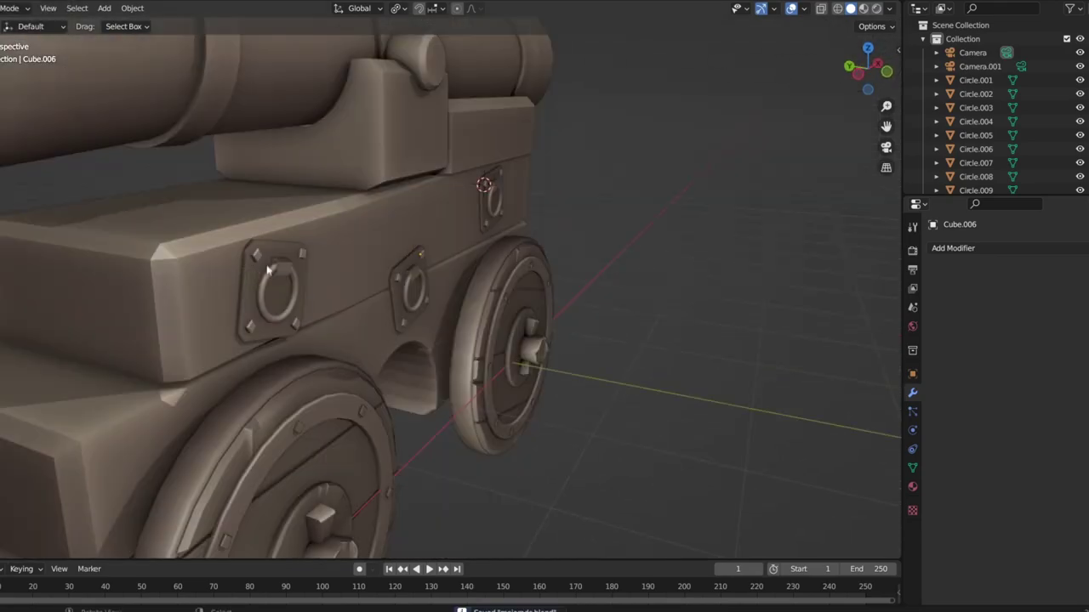
Give the plates a Mirror modifier on Y only, using the carriage body as the mirror object
click(984, 248)
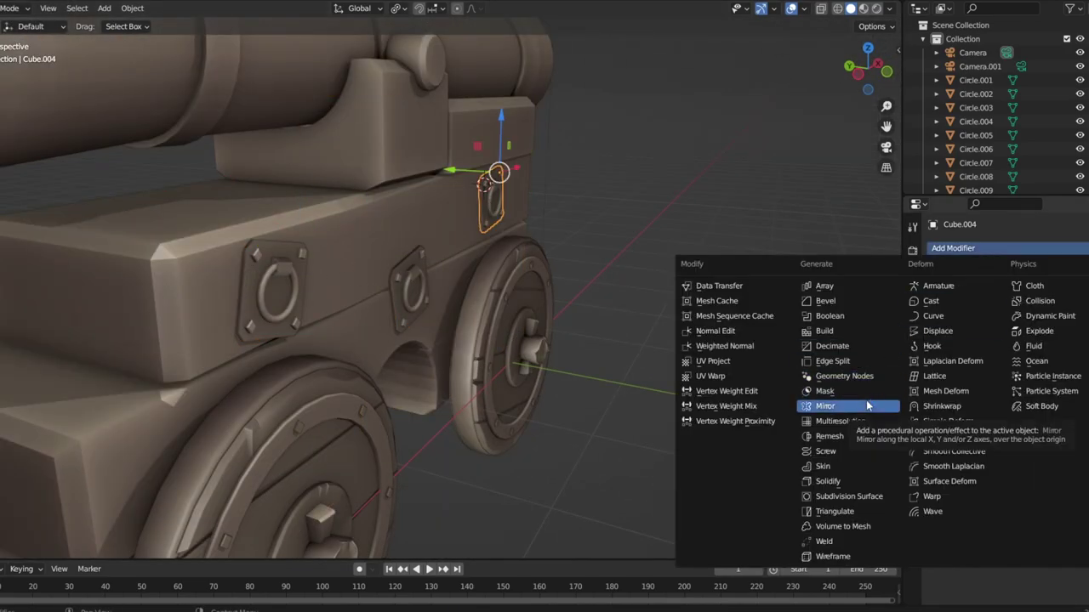
shift+click(393, 311)
click(953, 248)
click(838, 443)
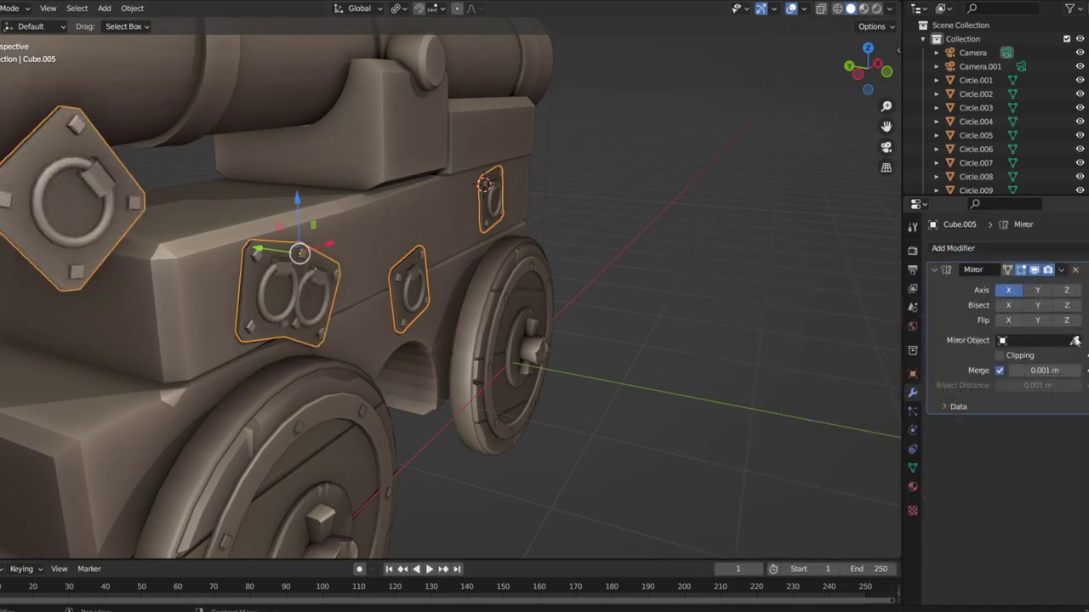
click(1037, 290)
click(1008, 290)
click(298, 282)
Snap the 3D cursor to the isolated carriage body and shift the mirrored plates along Y
key(Tab)
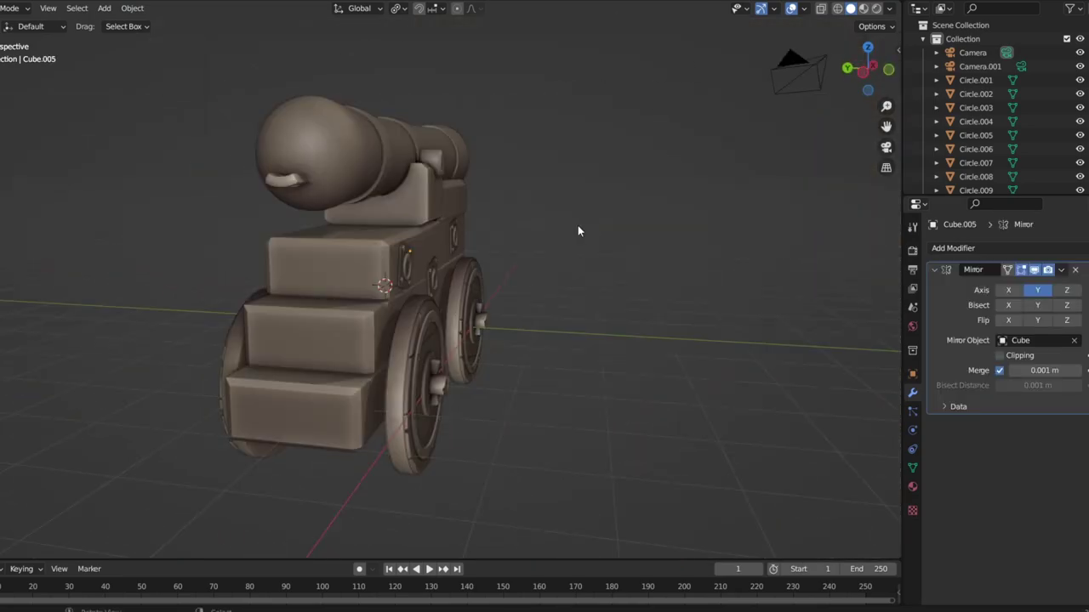
click(296, 287)
key(KP_Divide)
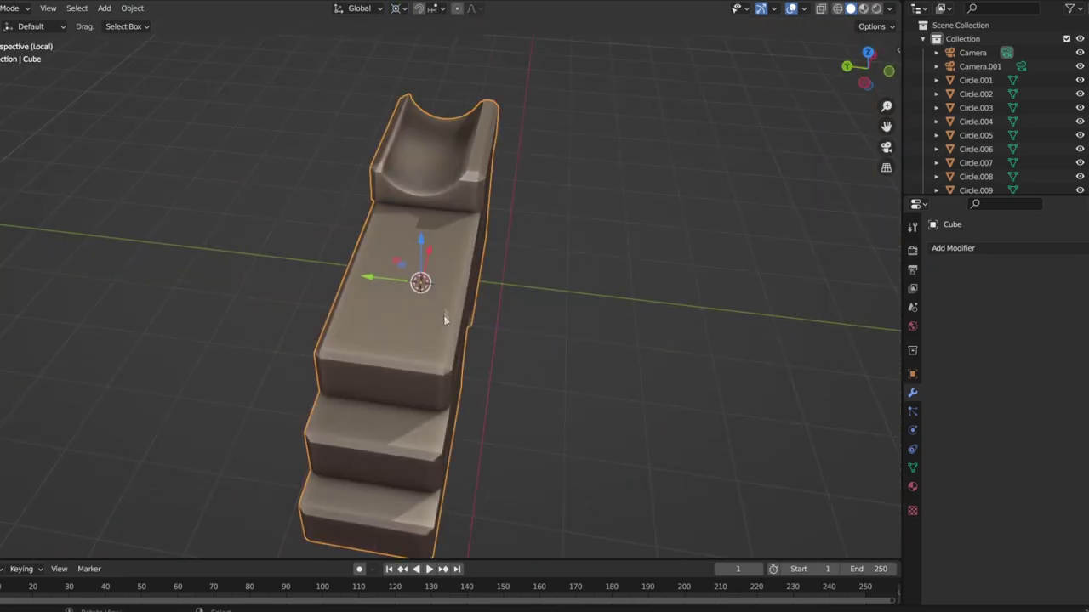
key(Tab)
key(shift+s)
click(435, 395)
key(KP_Divide)
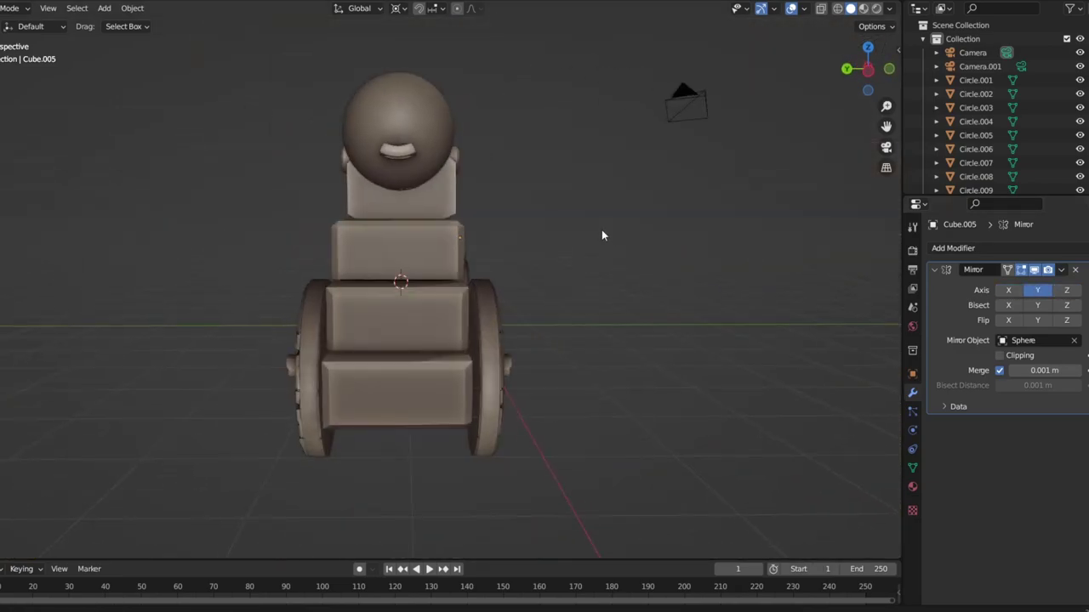
click(371, 280)
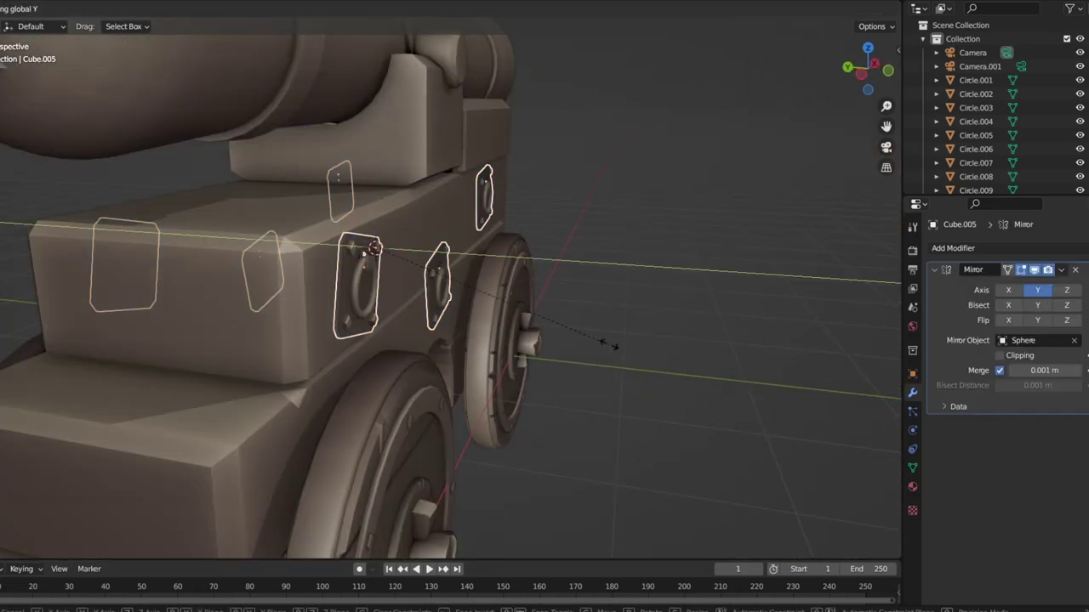
click(608, 344)
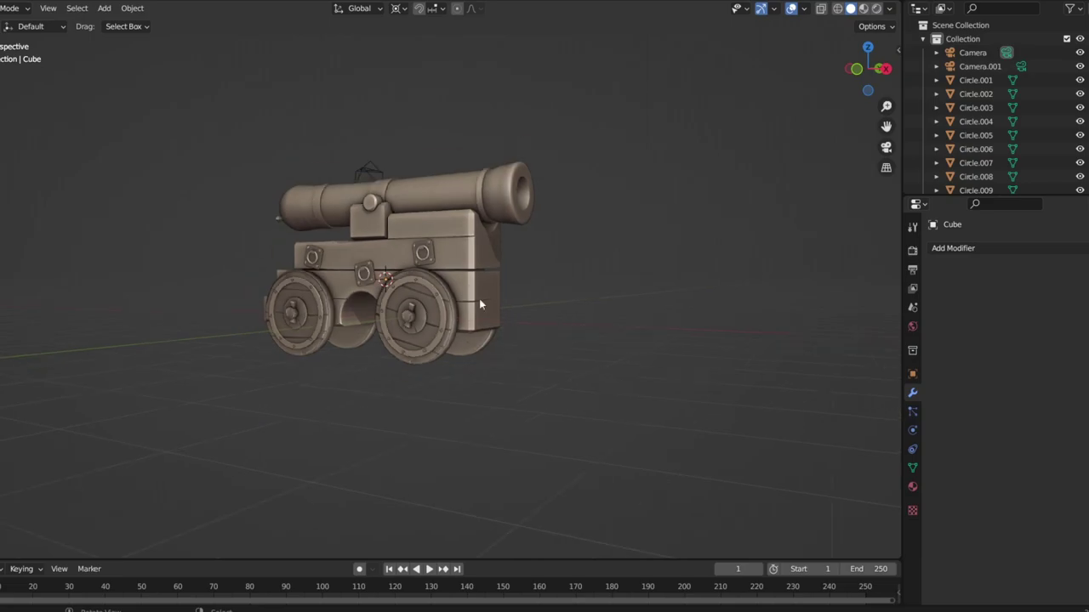
scroll(310, 217, up, 4)
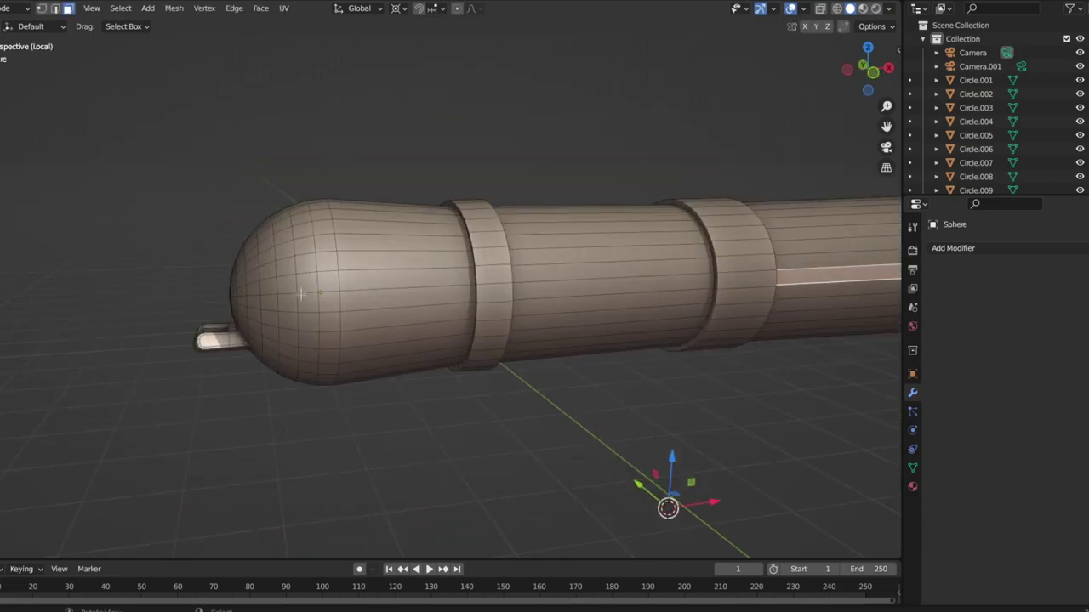
Make the selected faces on the barrel's rear a perfect circle with LoopTools and inset them
key(KP_7)
right_click(297, 361)
click(306, 354)
click(353, 366)
middle_drag(354, 366, 386, 364)
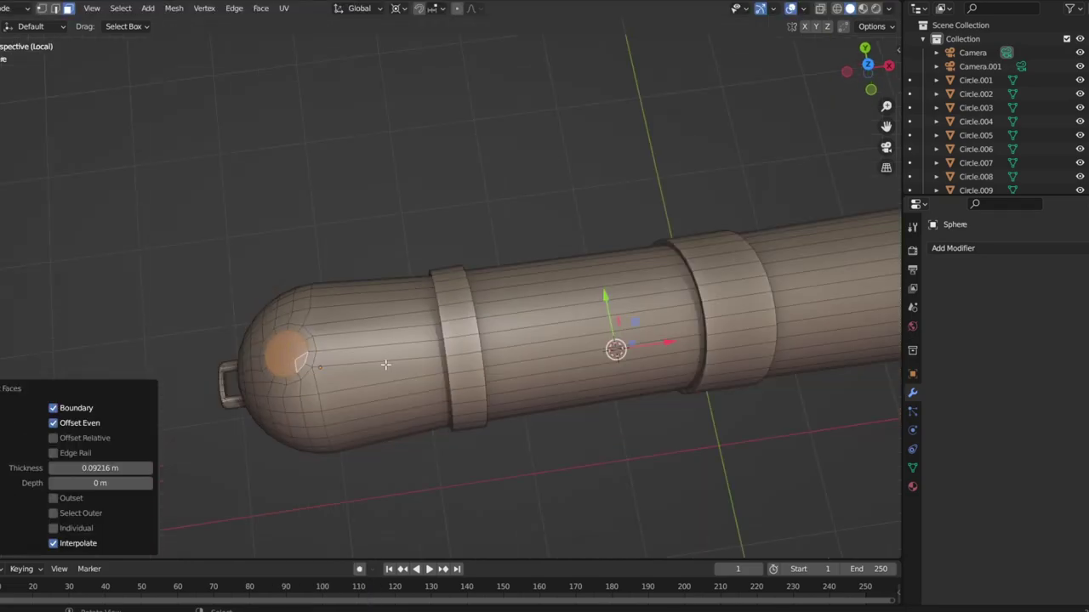
Extrude the circular patch upward twice to build a two-tiered knob
key(e)
click(382, 376)
key(KP_Decimal)
click(516, 254)
key(e)
click(456, 268)
Bevel the knob's top rim loop
key(alt+a)
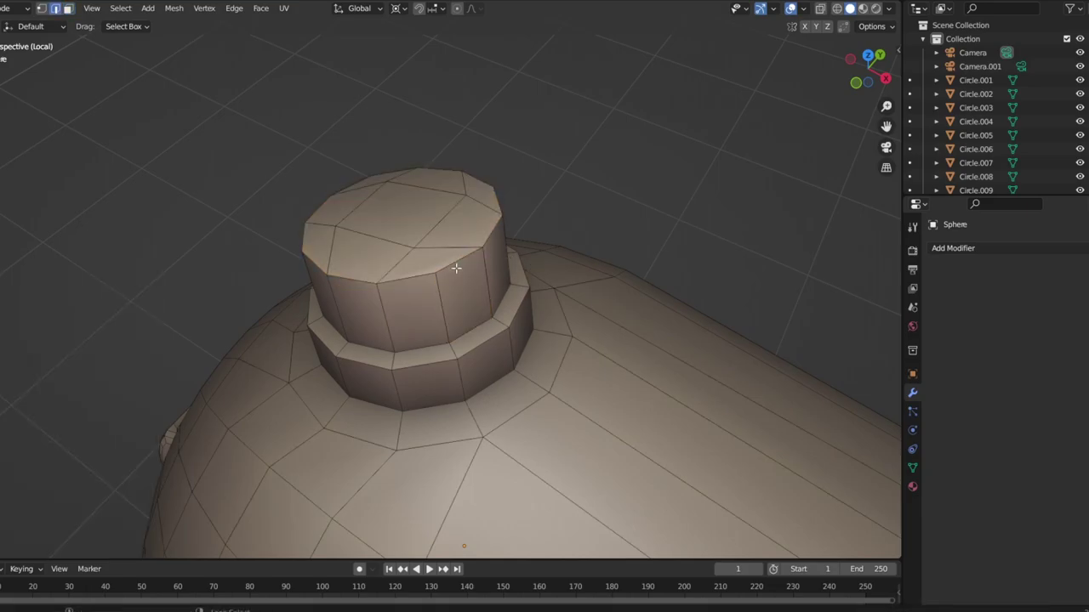
middle_drag(456, 268, 370, 299)
alt+click(372, 299)
key(ctrl+b)
click(466, 313)
key(alt+a)
Inset the knob's top face to leave a hollow top
ctrl+click(451, 246)
key(e)
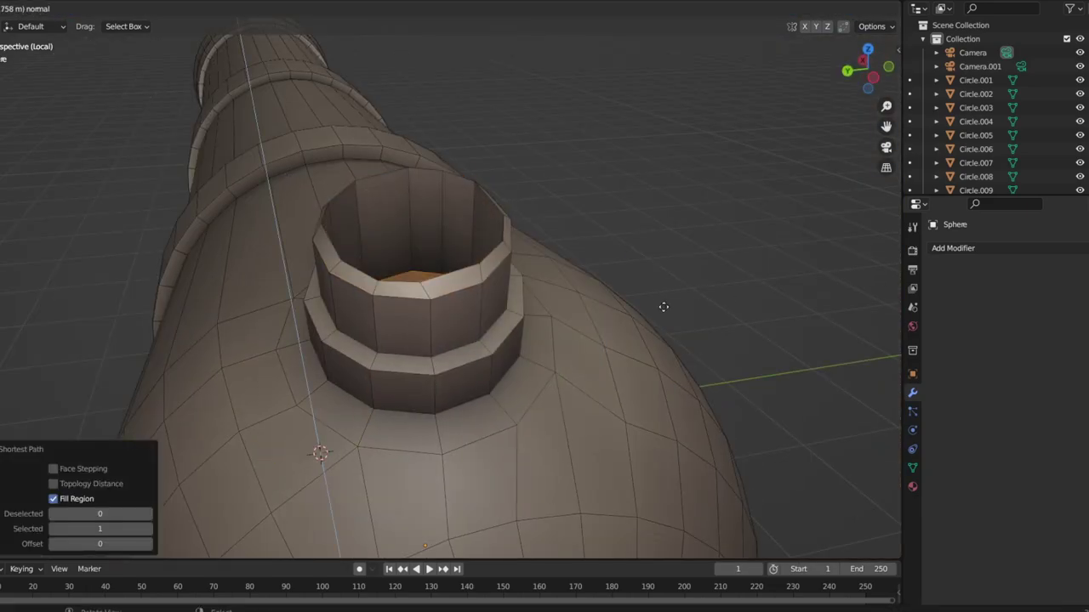
key(Escape)
shift+right_click(662, 289)
key(i)
click(651, 290)
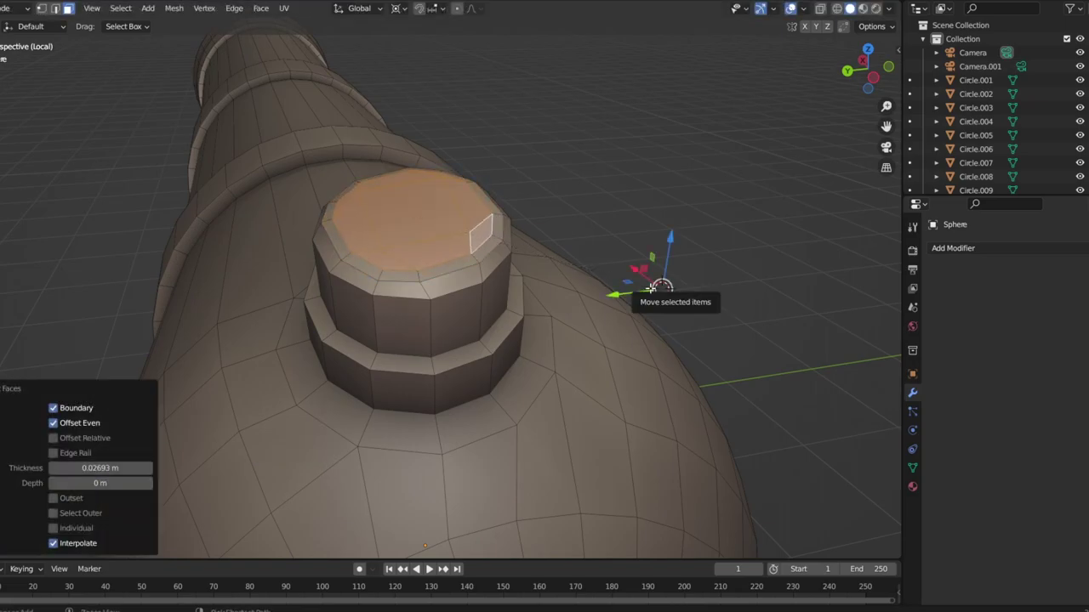
key(ctrl+z)
key(ctrl+shift+z)
key(ctrl+z)
key(ctrl+z)
Leave Edit Mode and isolation to view the whole cannon from the front
middle_drag(651, 290, 563, 292)
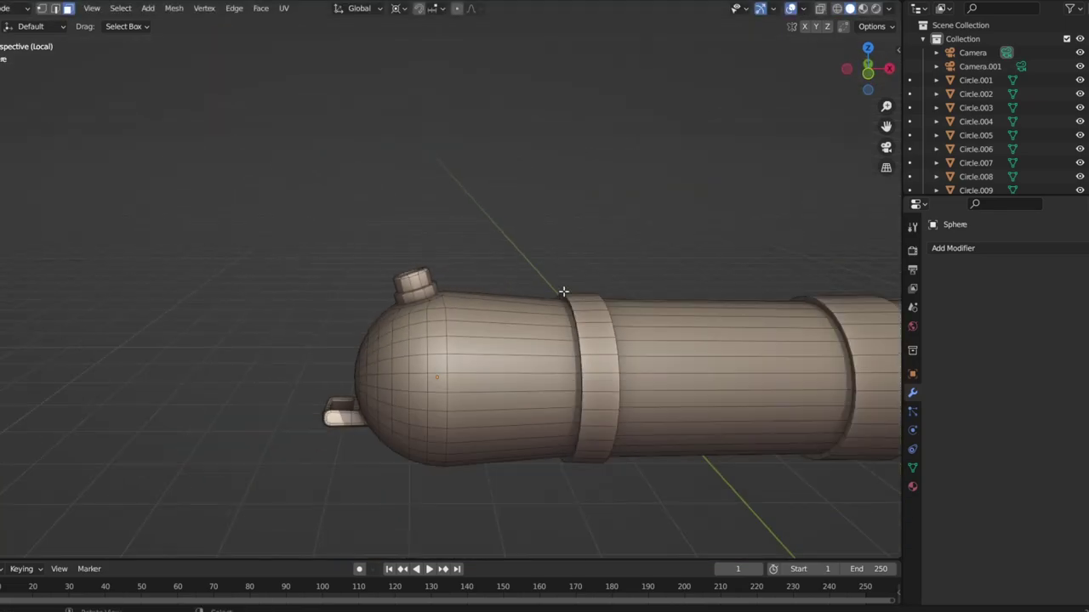
key(Tab)
scroll(563, 209, down, 3)
key(KP_Divide)
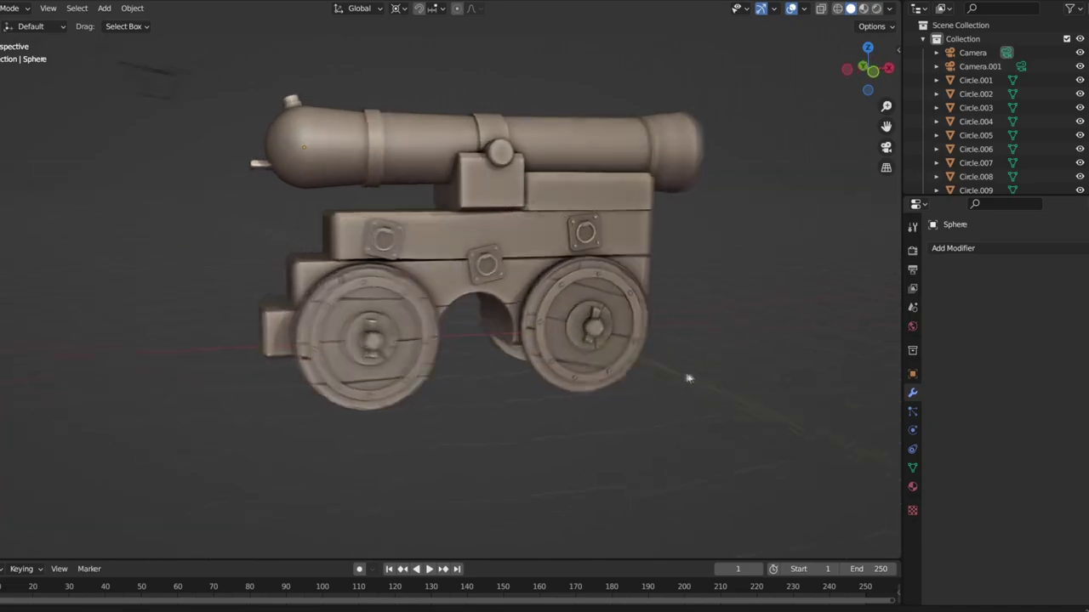
key(KP_1)
key(shift+a)
Add a path curve for the rope, lower it along Z and shift it along Y beside the carriage
click(718, 414)
key(g)
key(z)
click(917, 442)
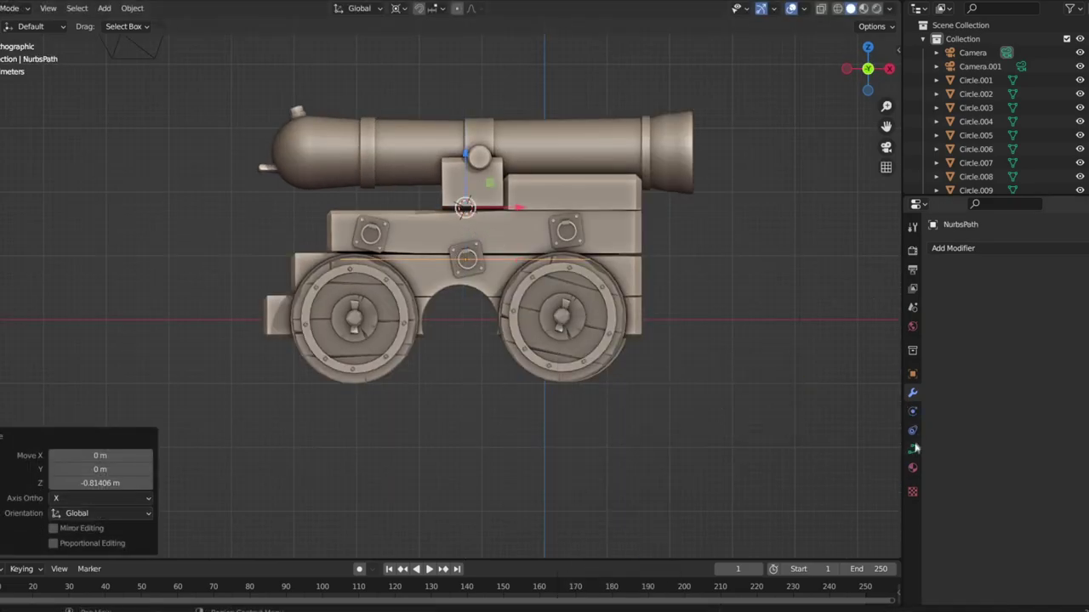
click(913, 448)
scroll(981, 476, down, 5)
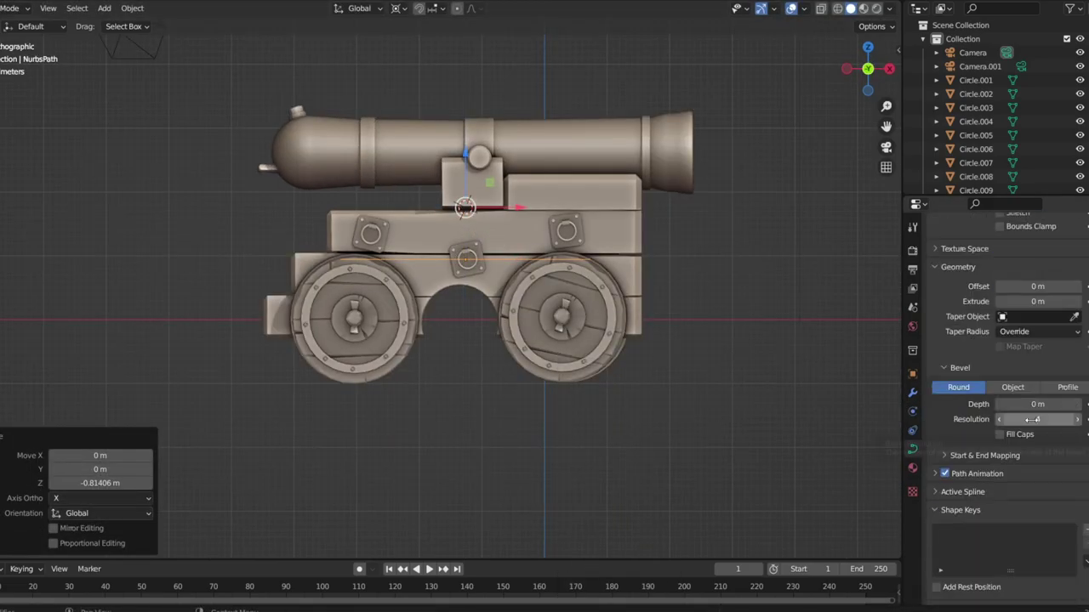
middle_drag(594, 375, 646, 357)
scroll(646, 357, up, 5)
key(g)
key(y)
click(749, 340)
Move the rope's end point down inside the right-hand ring plate
key(KP_1)
click(484, 270)
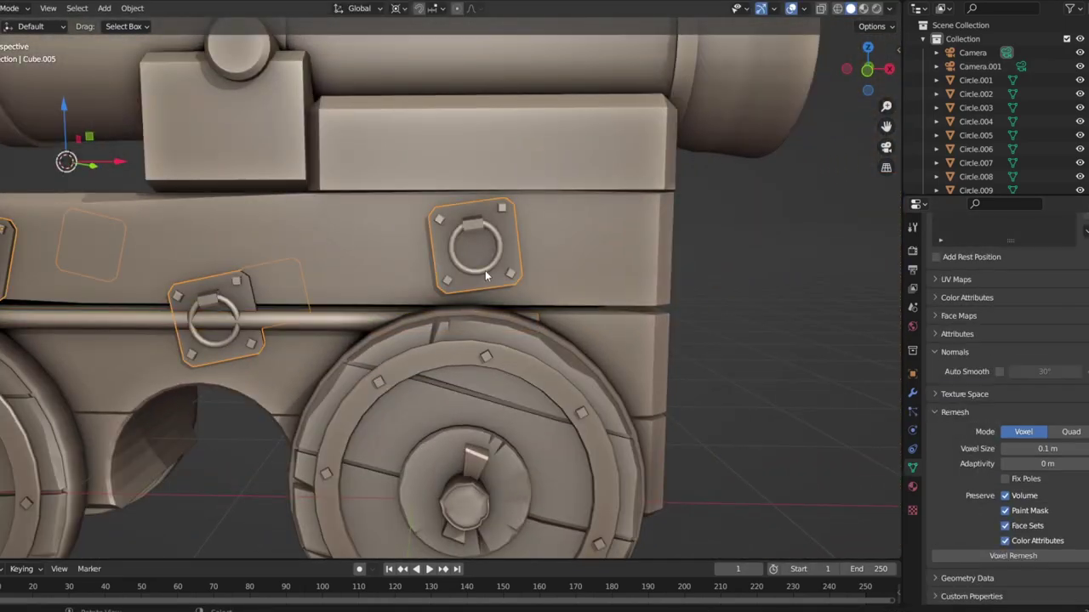
click(384, 319)
drag(537, 322, 475, 245)
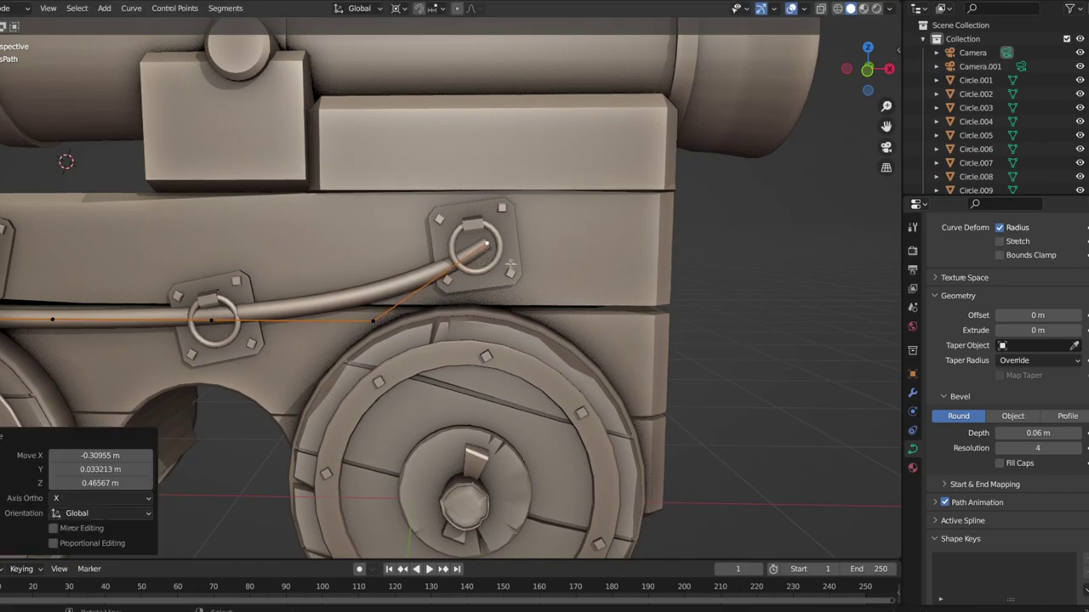
middle_drag(475, 245, 579, 267)
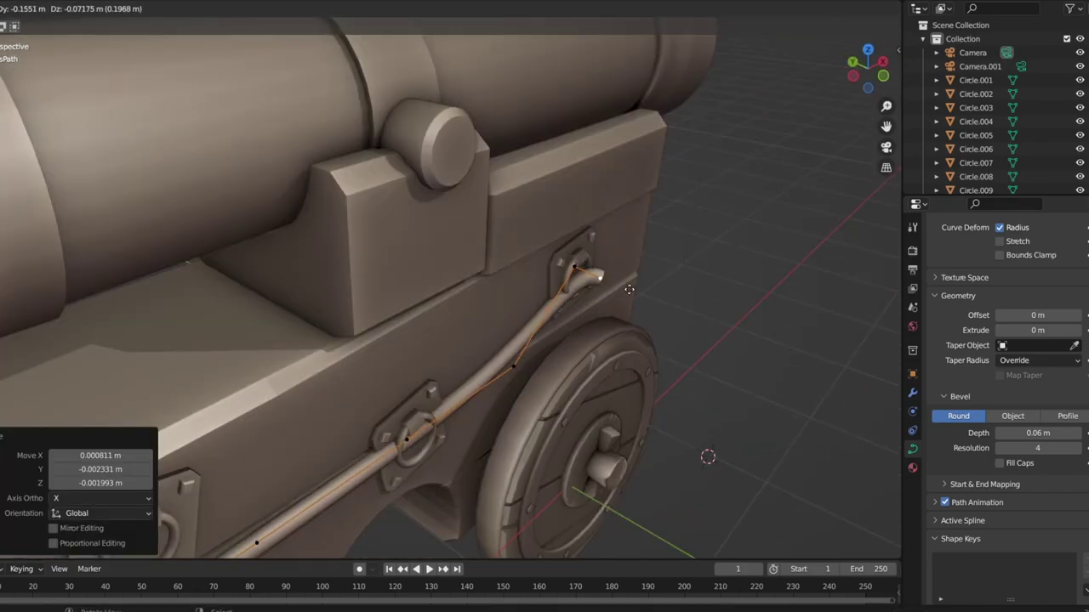
click(598, 278)
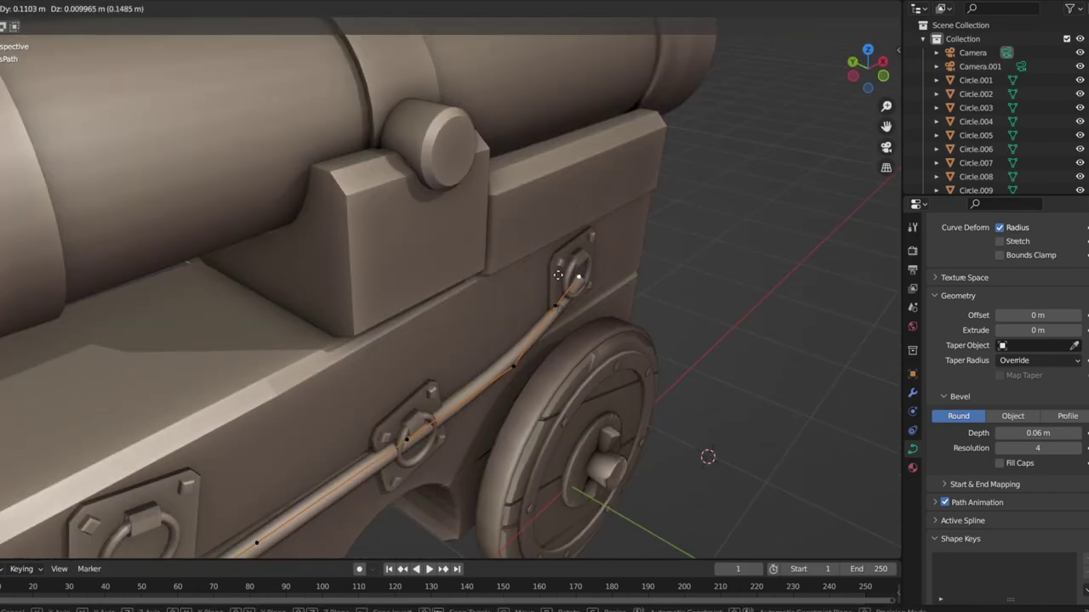
click(576, 285)
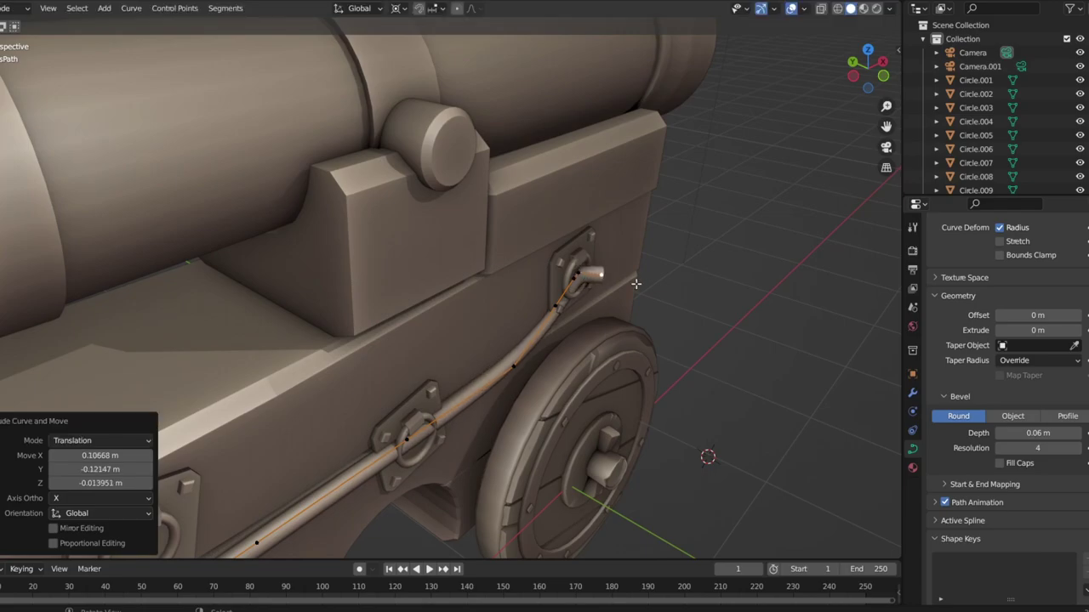
key(KP_1)
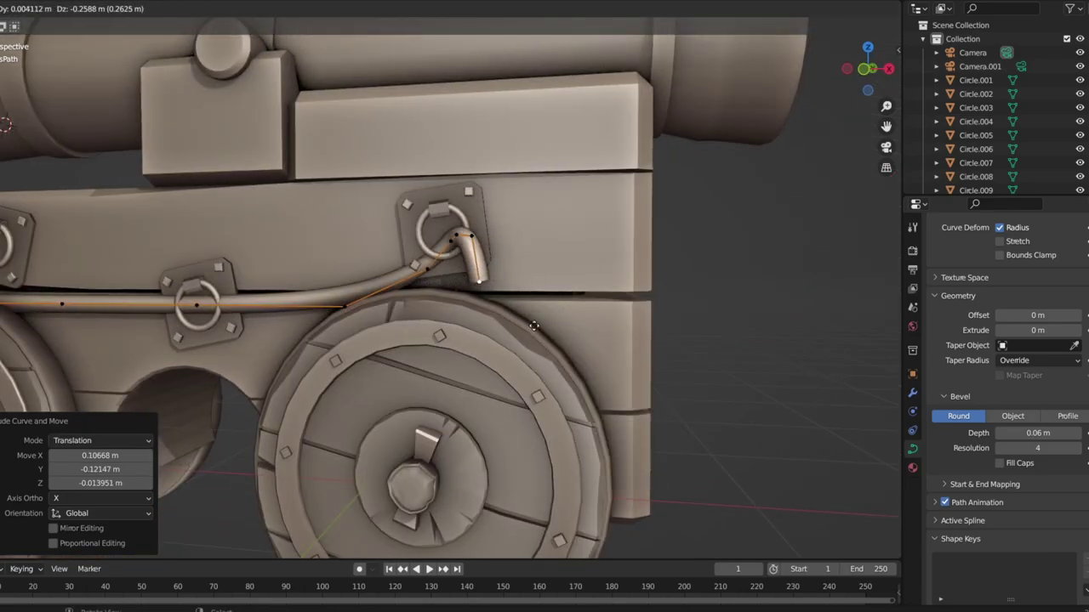
Subdivide the rope between the selected points to add a midpoint
scroll(593, 326, down, 3)
mouse_move(656, 316)
middle_down()
mouse_move(596, 281)
mouse_move(457, 266)
middle_up()
right_click(457, 265)
click(408, 244)
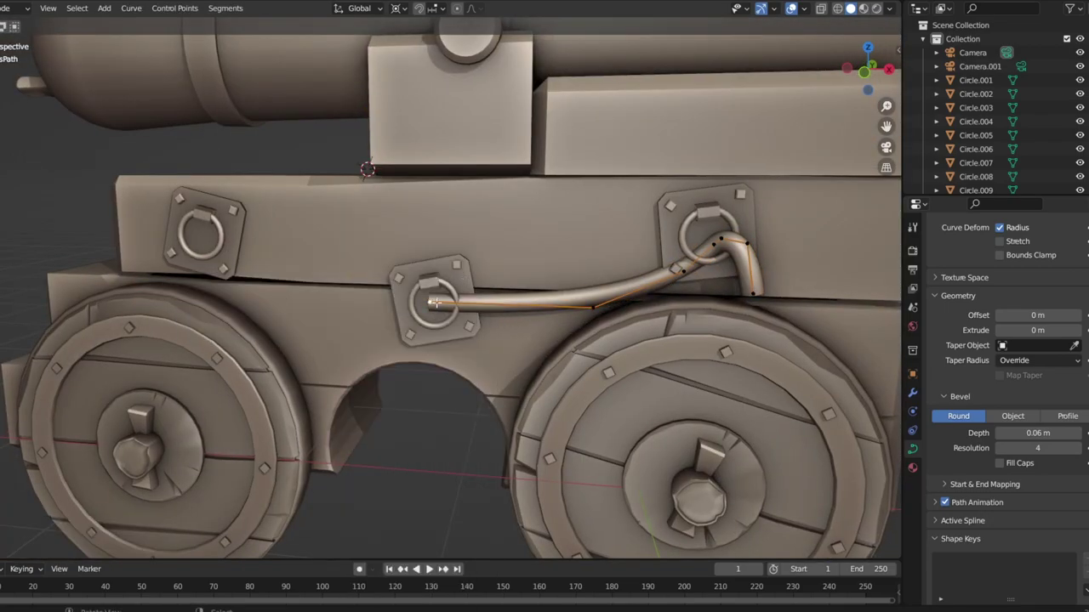
click(471, 303)
middle_drag(471, 303, 451, 317)
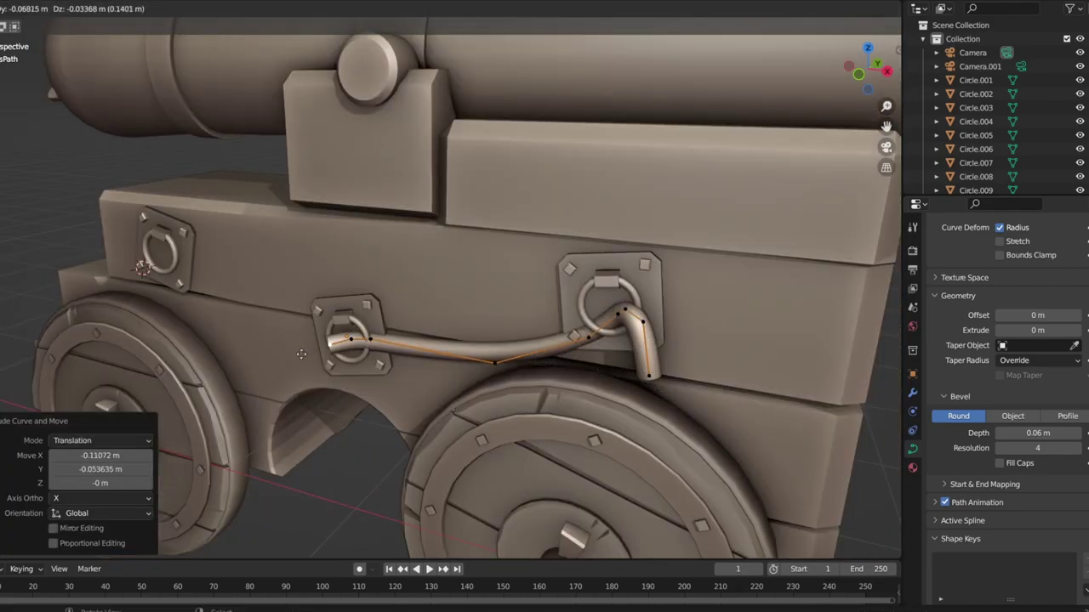
Move the rope points along Y so they pass through the middle and left rings
middle_drag(62, 215, 255, 221)
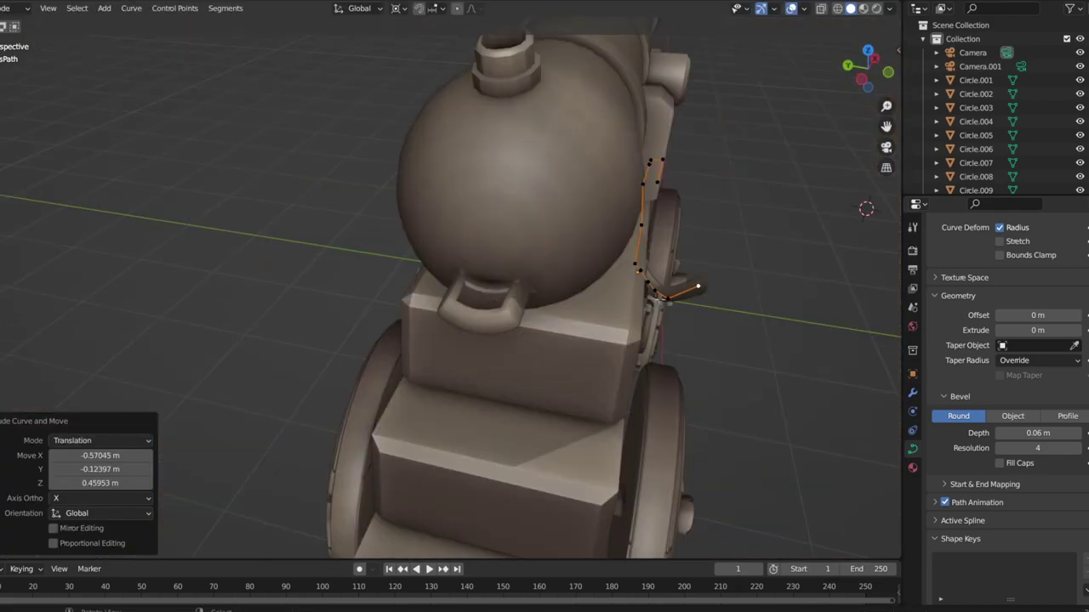
middle_drag(685, 329, 597, 406)
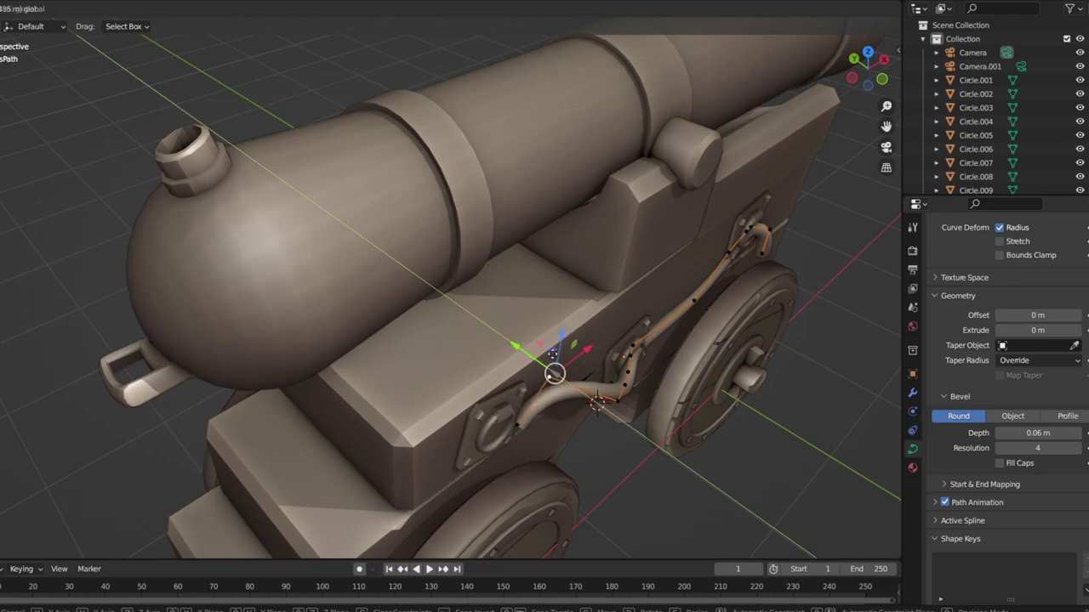
click(596, 402)
mouse_move(595, 402)
middle_down()
mouse_move(387, 299)
mouse_move(568, 305)
middle_up()
click(368, 285)
key(g)
key(y)
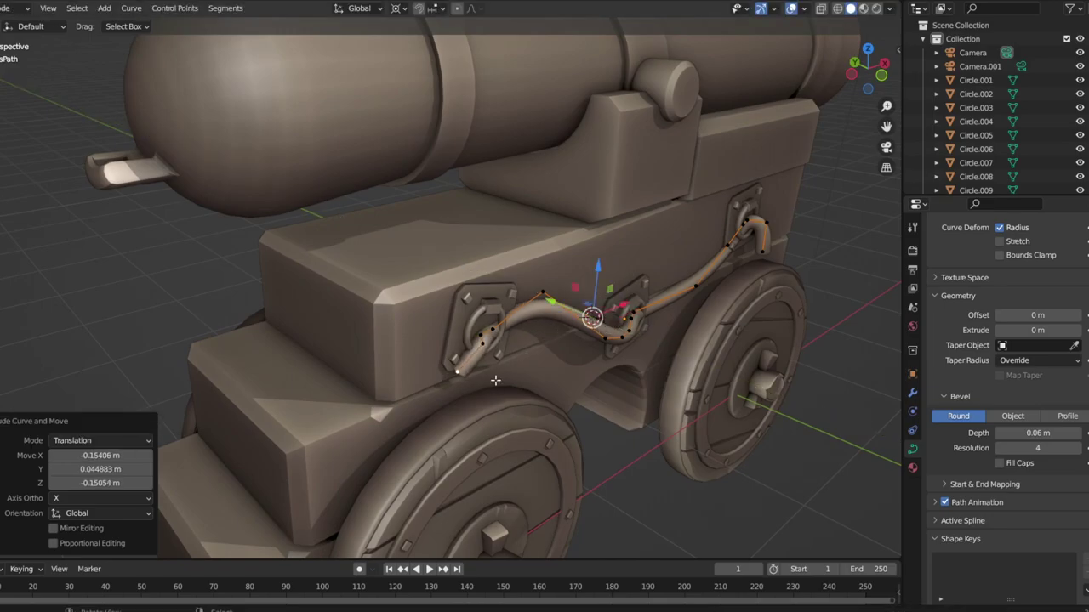
click(435, 440)
Extrude the rope's free end outward past the carriage's left end and exit Edit Mode
key(KP_1)
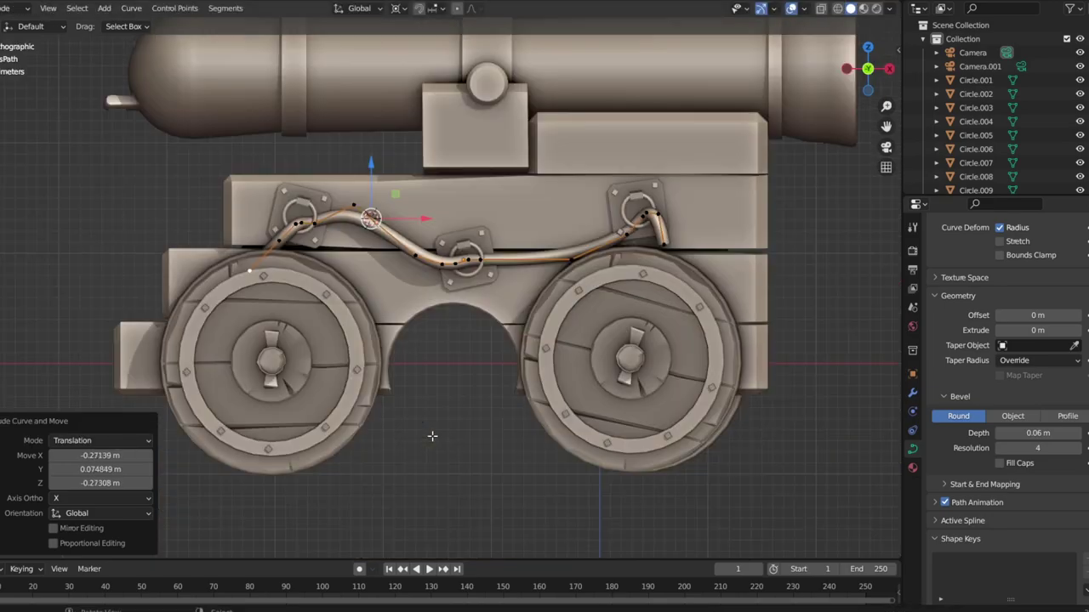
key(e)
click(204, 255)
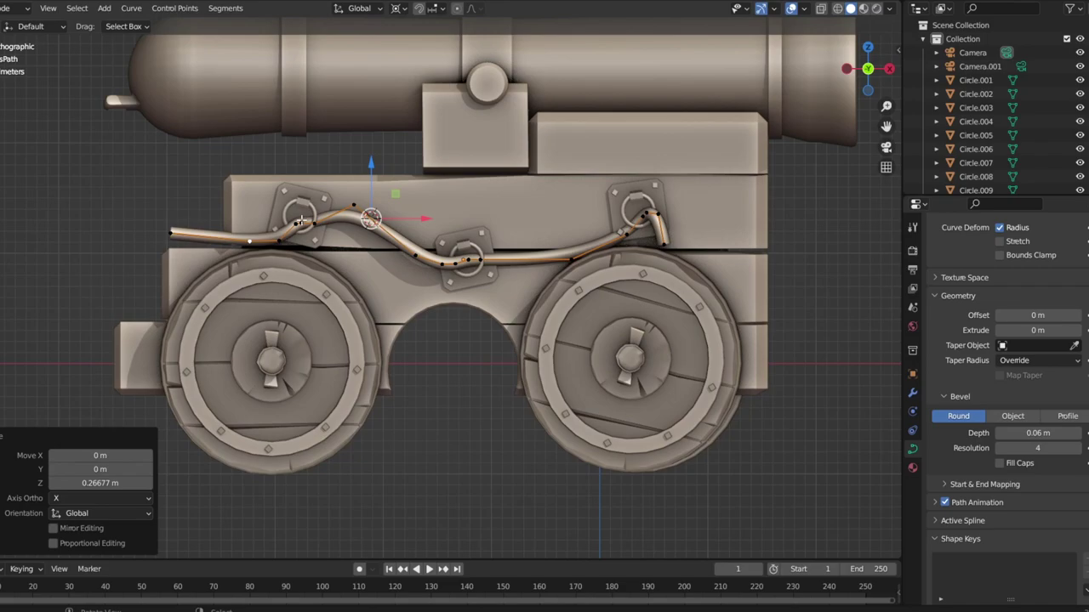
middle_drag(301, 221, 429, 324)
key(g)
click(430, 324)
scroll(582, 342, down, 5)
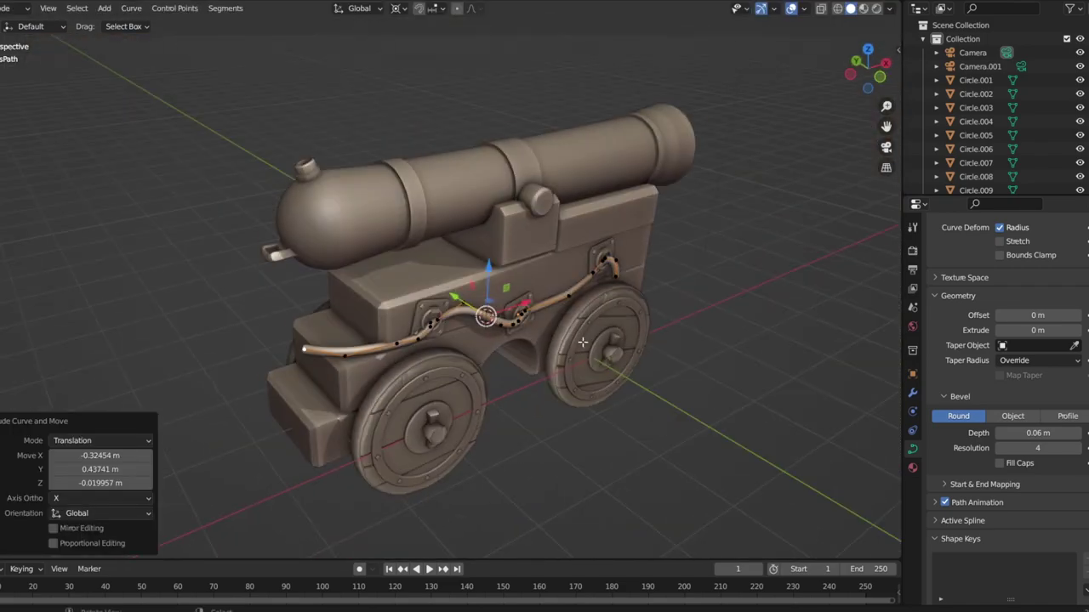
middle_drag(578, 341, 513, 360)
scroll(513, 360, up, 6)
key(Tab)
scroll(510, 323, down, 5)
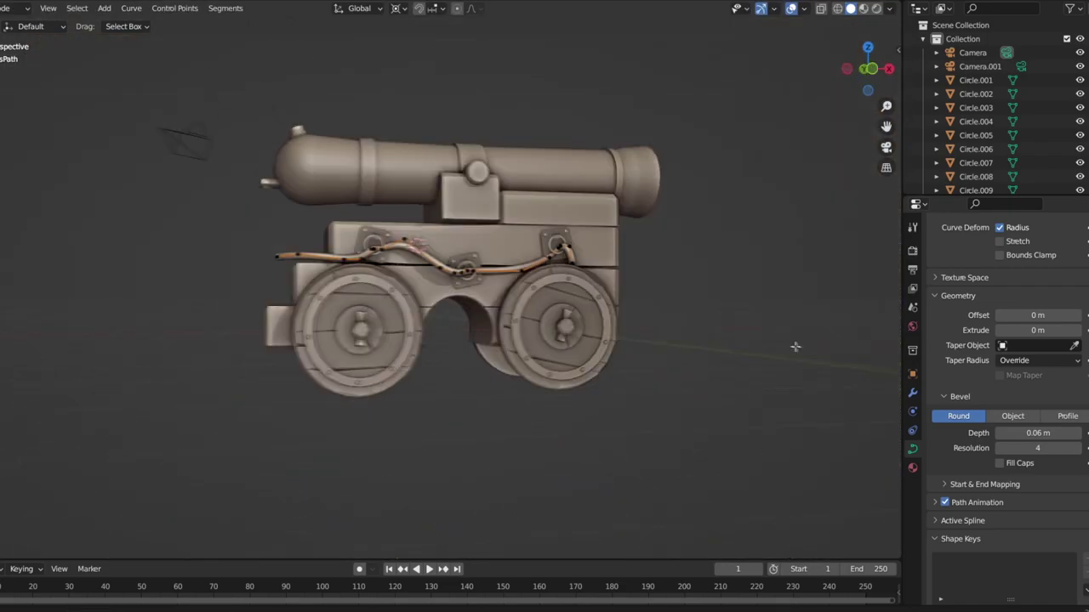
scroll(498, 308, up, 6)
Select a ring plate and nudge it slightly into place
click(498, 308)
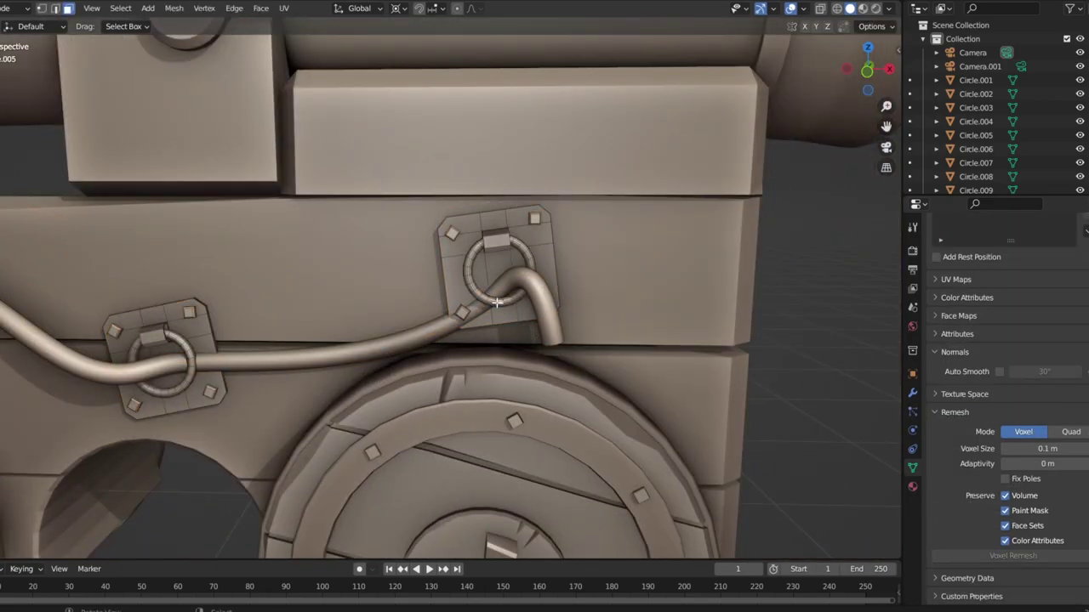
middle_drag(497, 302, 363, 409)
click(342, 415)
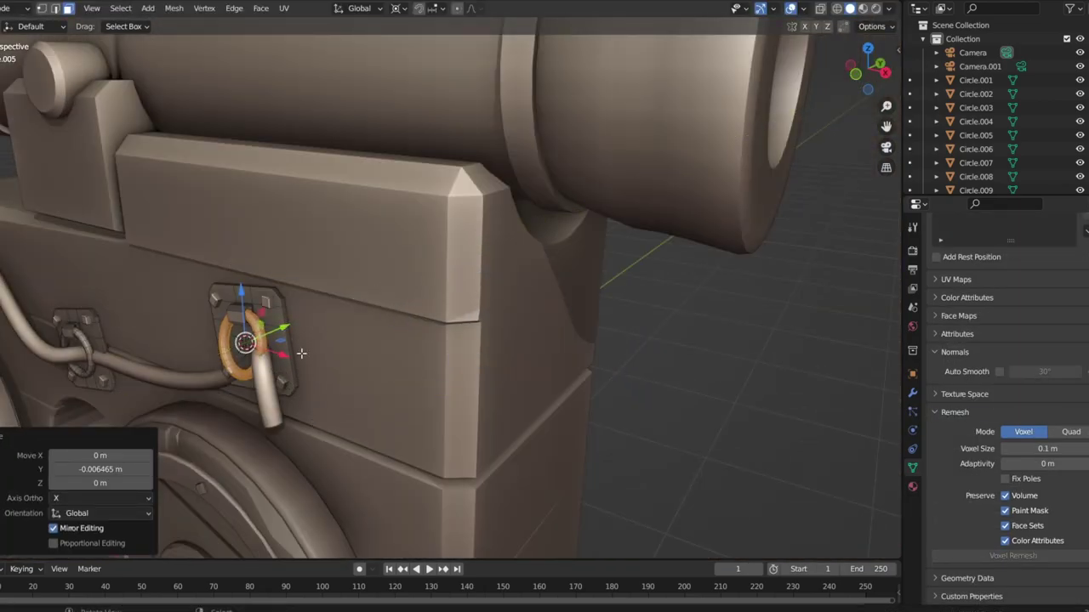
Move the rope's points around the ring and thread its end through it
key(Tab)
scroll(564, 271, up, 3)
middle_drag(564, 271, 513, 230)
mouse_move(457, 188)
mouse_down()
mouse_move(486, 204)
mouse_move(469, 228)
mouse_up()
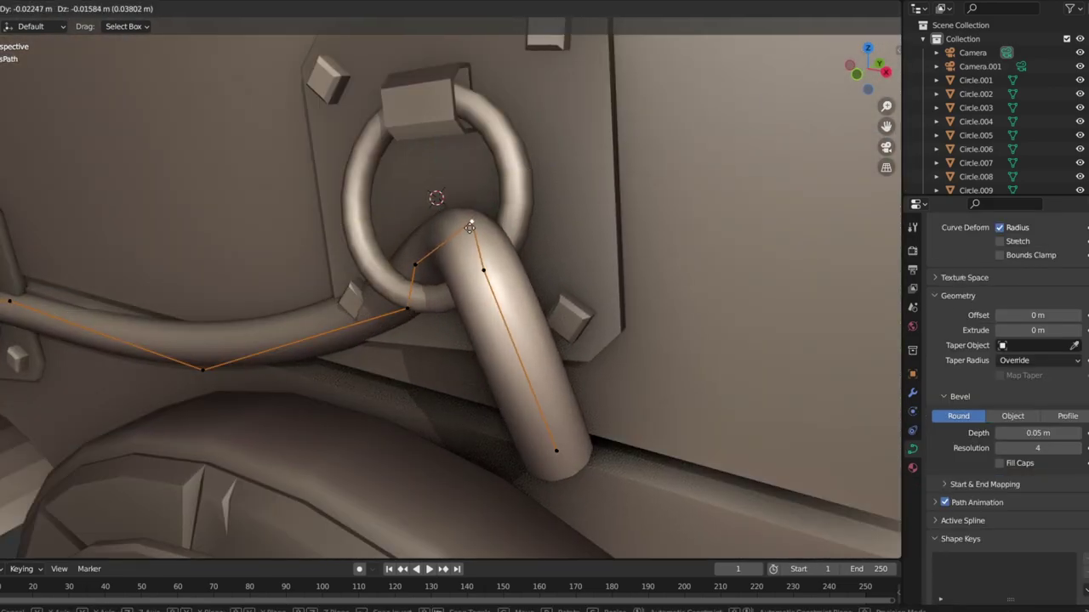
drag(556, 450, 499, 451)
middle_drag(499, 451, 566, 348)
scroll(438, 307, down, 3)
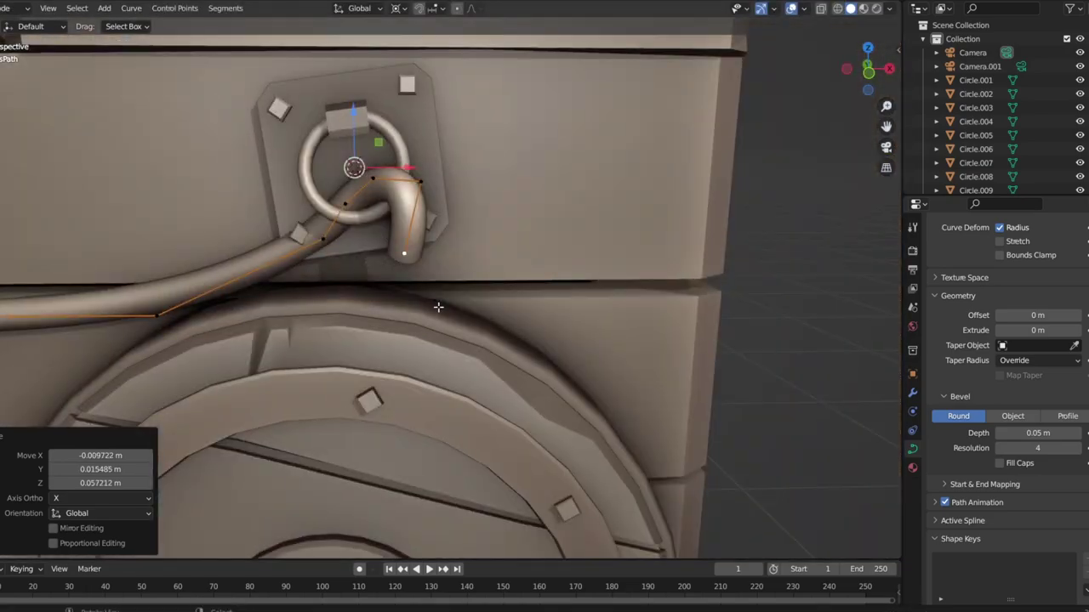
middle_drag(454, 325, 358, 281)
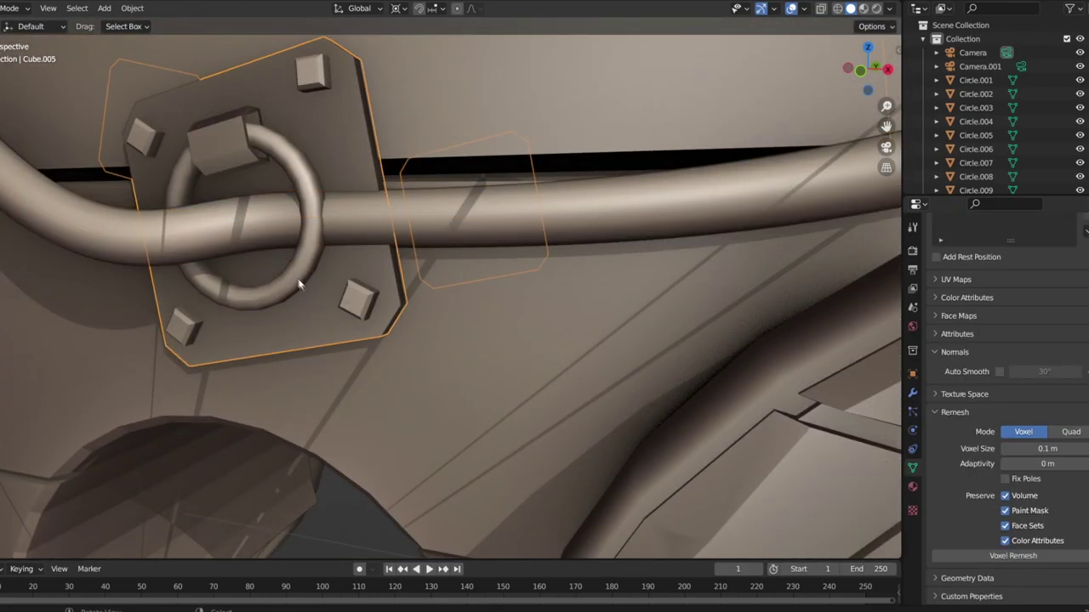
Select the whole ring mesh and rotate it slightly to settle its placement
key(l)
key(r)
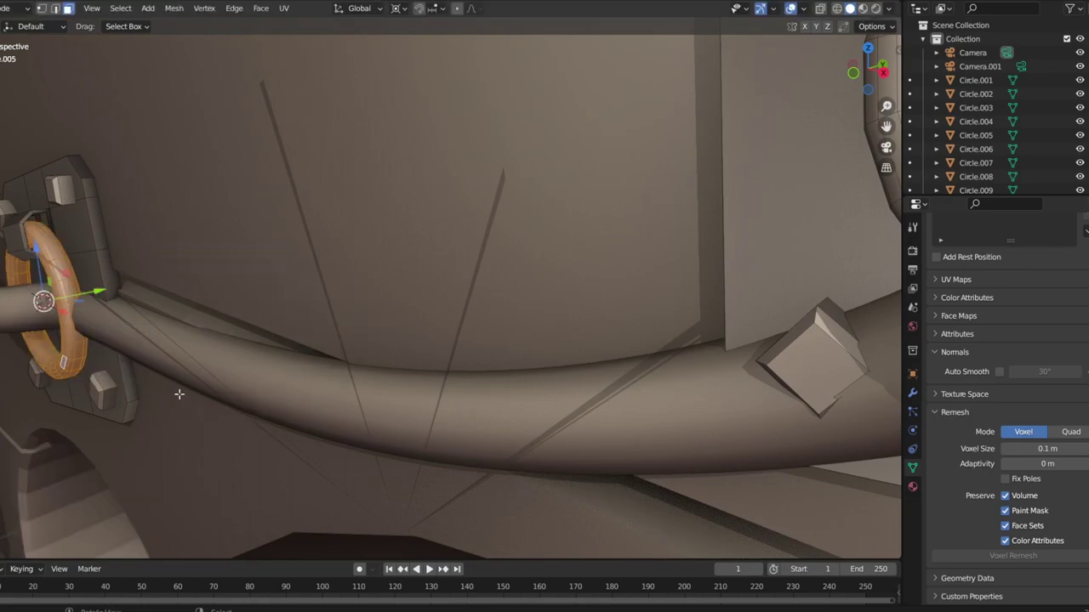
click(150, 400)
click(87, 293)
middle_drag(87, 293, 241, 299)
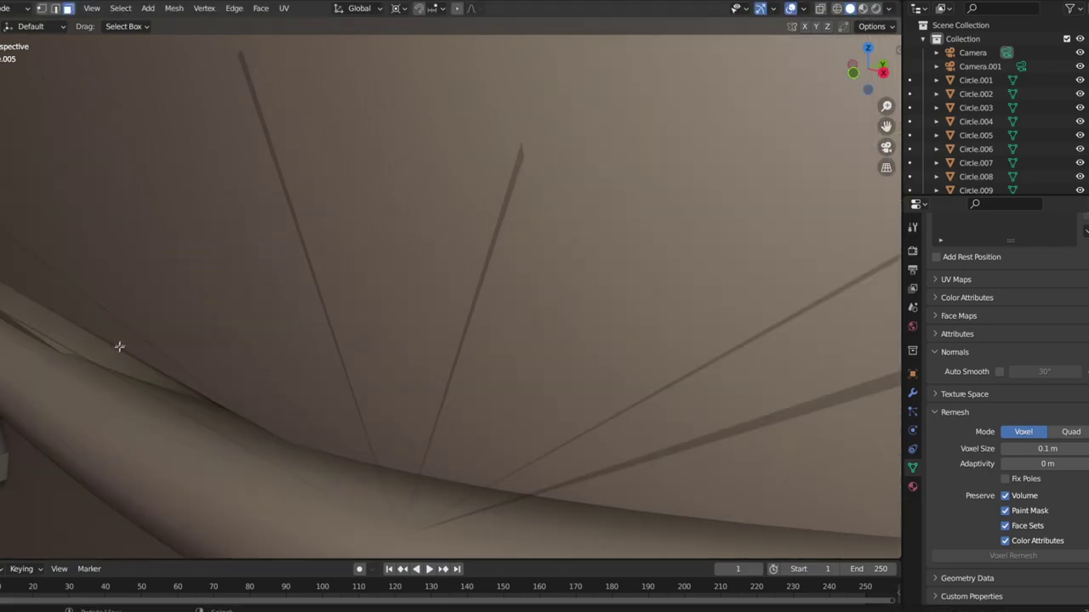
key(l)
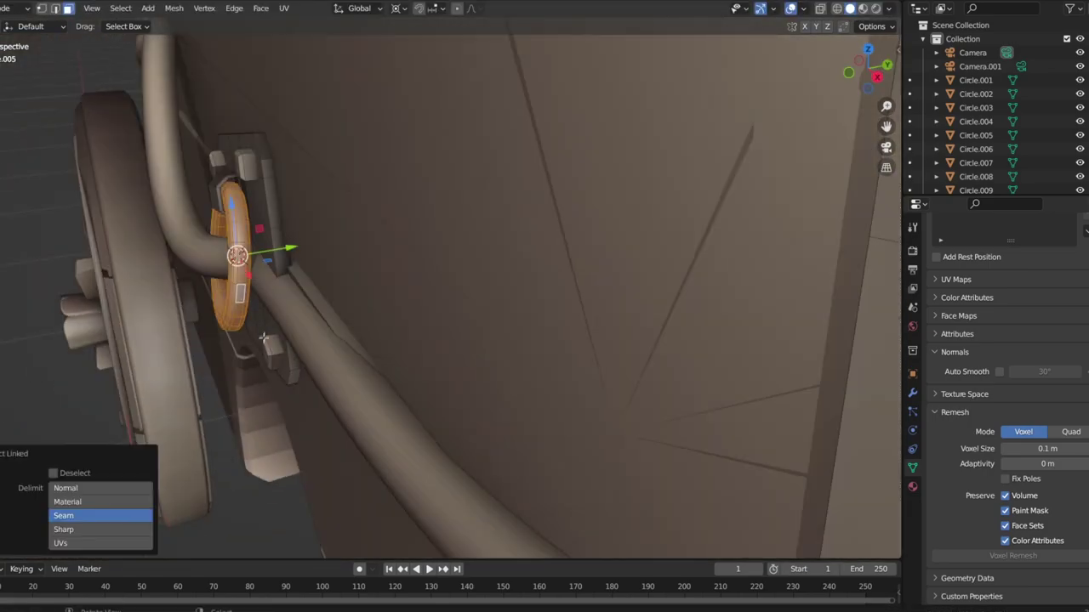
click(277, 253)
key(Tab)
Shift a rope point near the ring along Y in several small moves
mouse_move(277, 253)
middle_down()
mouse_move(271, 223)
mouse_move(230, 276)
middle_up()
click(270, 223)
key(Tab)
key(g)
key(y)
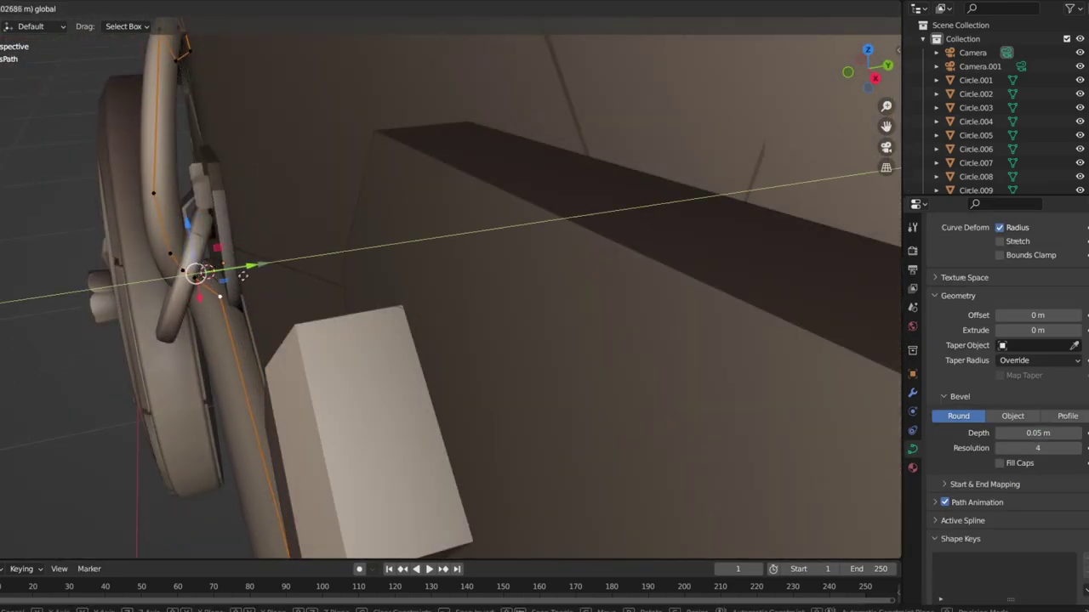
click(231, 281)
key(g)
key(y)
click(221, 256)
scroll(221, 255, up, 5)
mouse_move(256, 280)
middle_down()
mouse_move(305, 308)
mouse_move(327, 396)
middle_up()
key(g)
key(y)
click(328, 396)
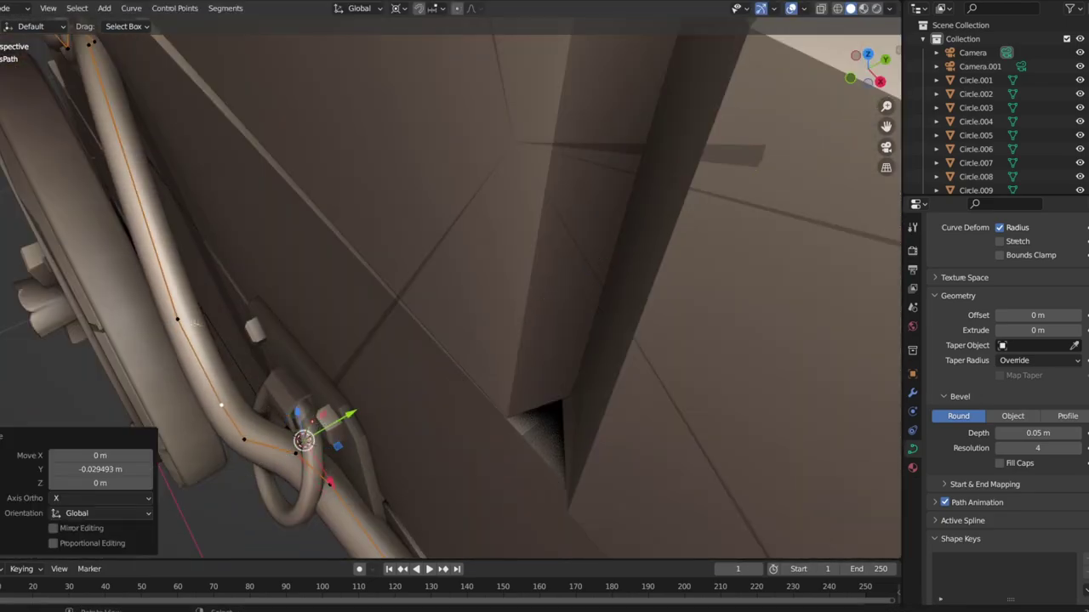
In front view, adjust the rope point's height and sideways position along Z, X and Y
key(KP_1)
key(g)
key(z)
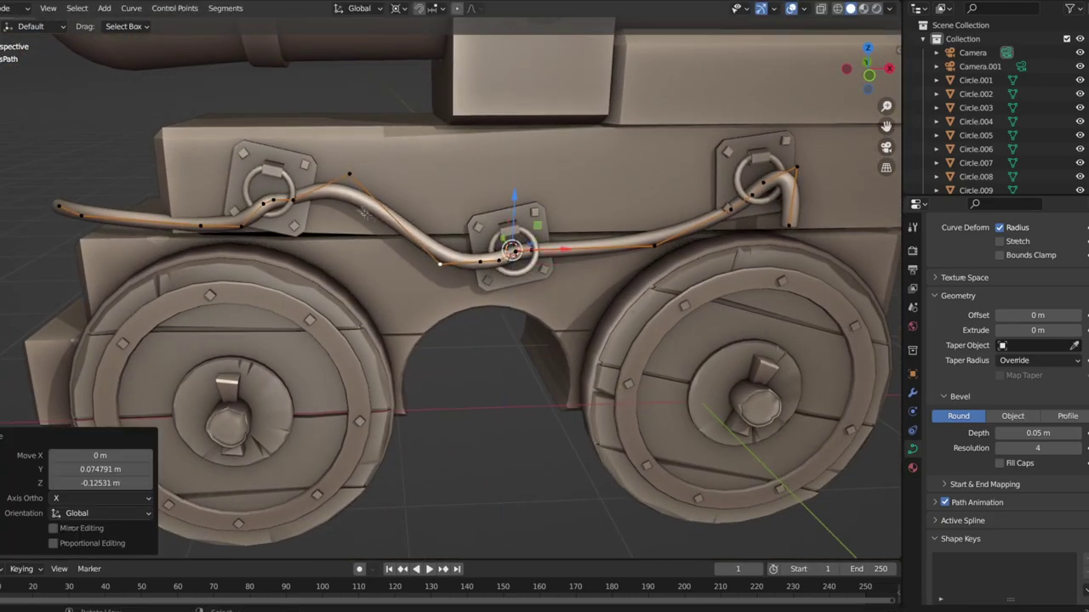
click(484, 274)
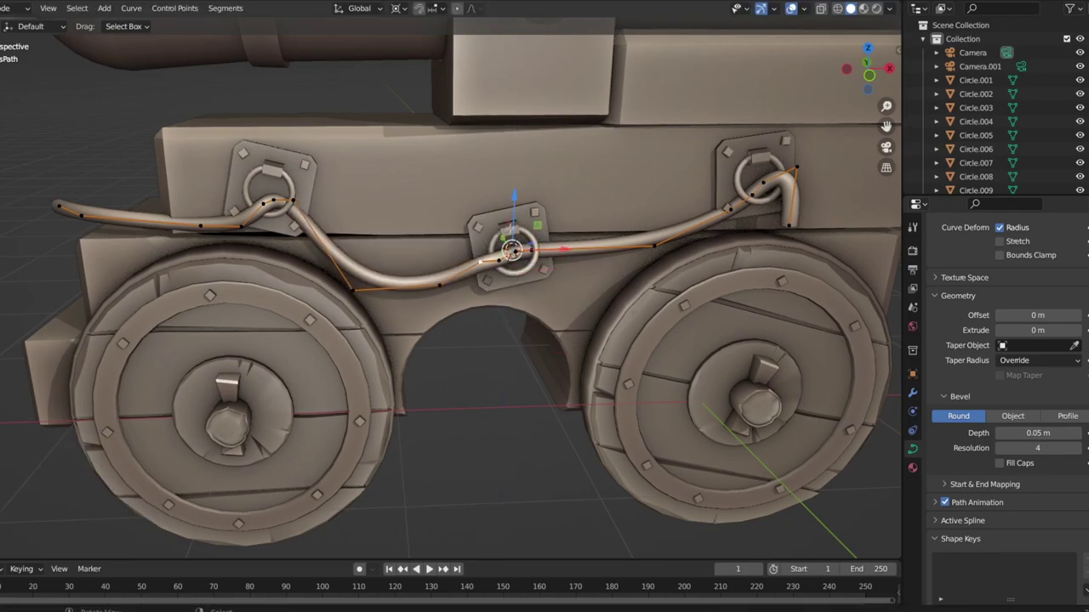
click(514, 224)
key(g)
key(x)
click(535, 282)
scroll(535, 282, up, 4)
key(g)
key(y)
click(396, 260)
Lower the rope point in several vertical moves so the rope sags between rings
mouse_move(535, 282)
middle_down()
mouse_move(409, 264)
mouse_move(476, 255)
mouse_move(438, 397)
middle_up()
key(g)
key(z)
key(g)
key(z)
click(499, 235)
key(g)
key(z)
click(423, 400)
Reposition another rope point near the ring, then select the right ring bracket
click(168, 206)
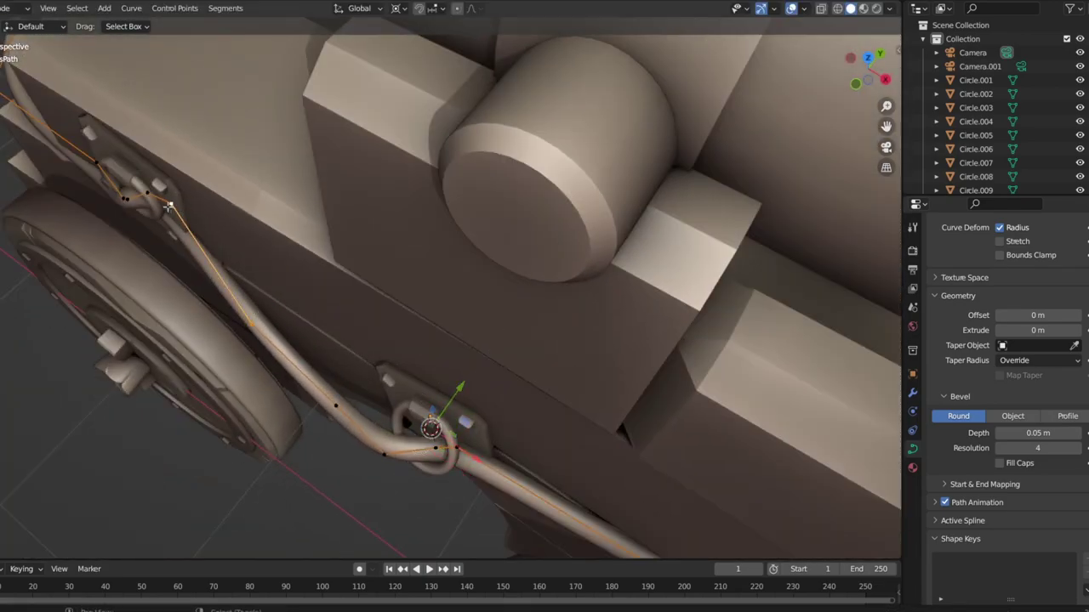
click(450, 396)
scroll(450, 397, down, 5)
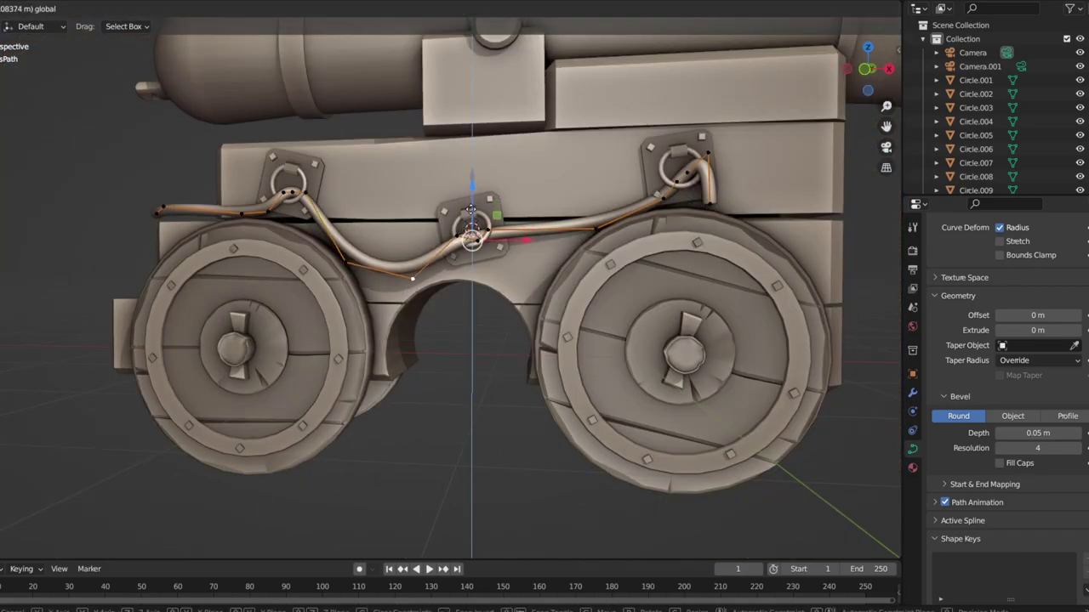
middle_drag(470, 209, 425, 153)
scroll(408, 118, up, 5)
scroll(459, 121, down, 5)
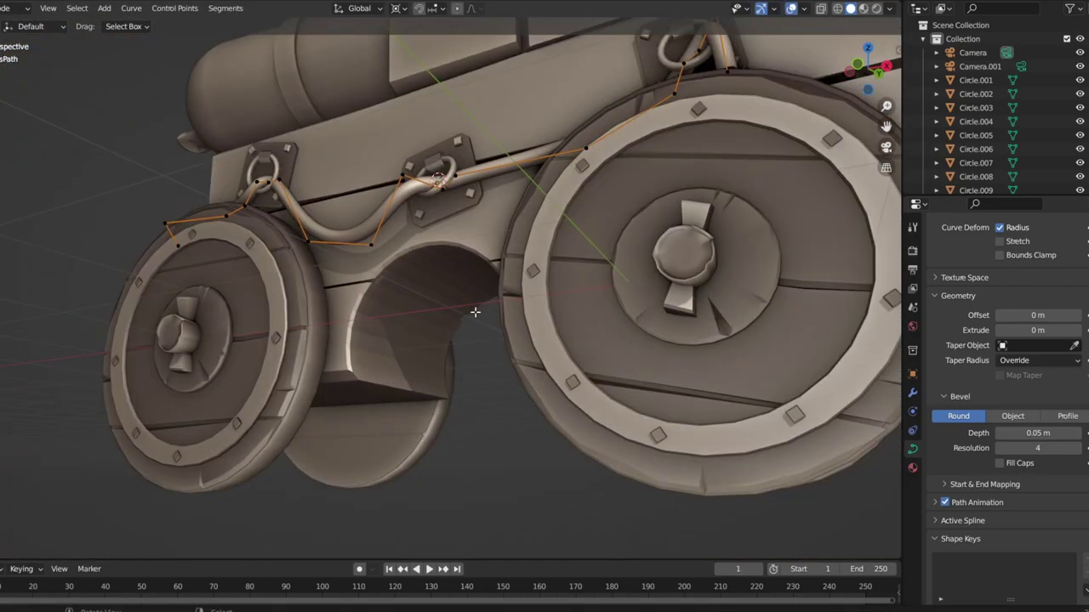
middle_drag(477, 312, 604, 257)
middle_drag(483, 232, 541, 384)
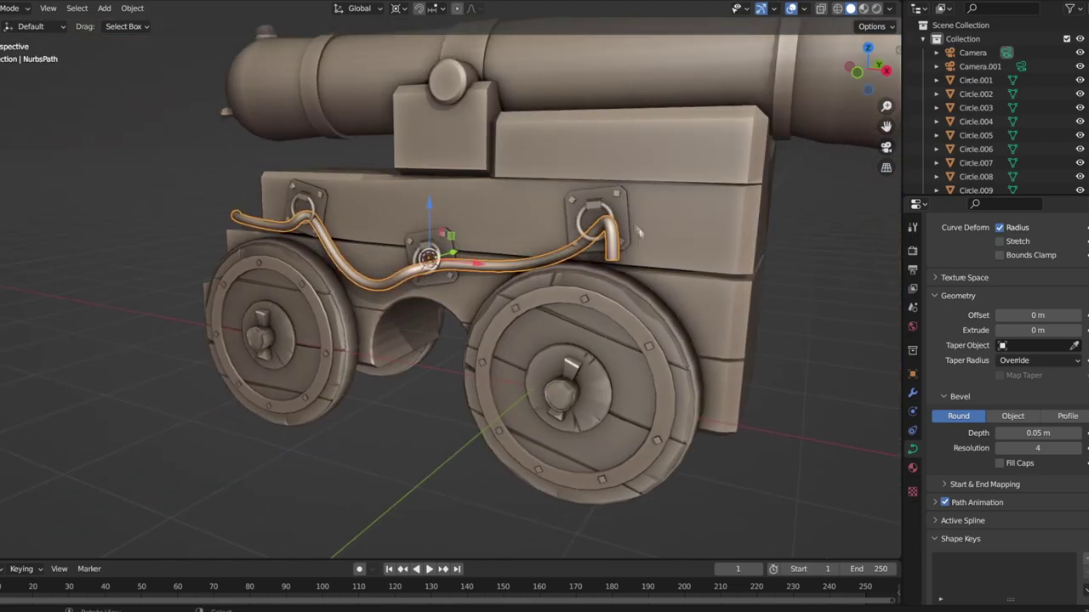
click(616, 205)
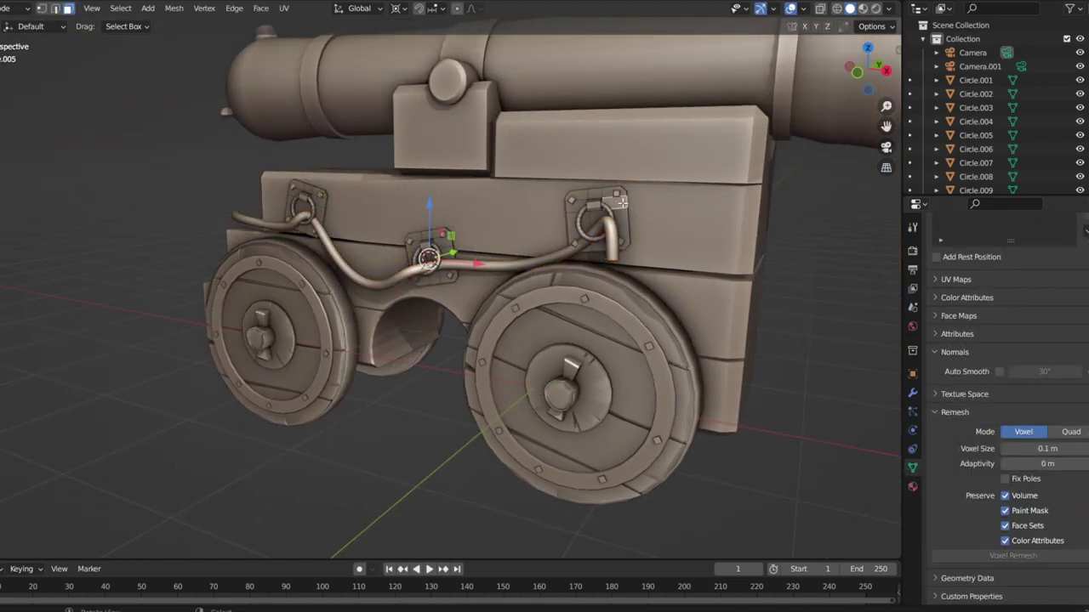
Select all connected parts of the right bracket in Edit Mode and save progress
key(Tab)
key(l)
key(shift+z)
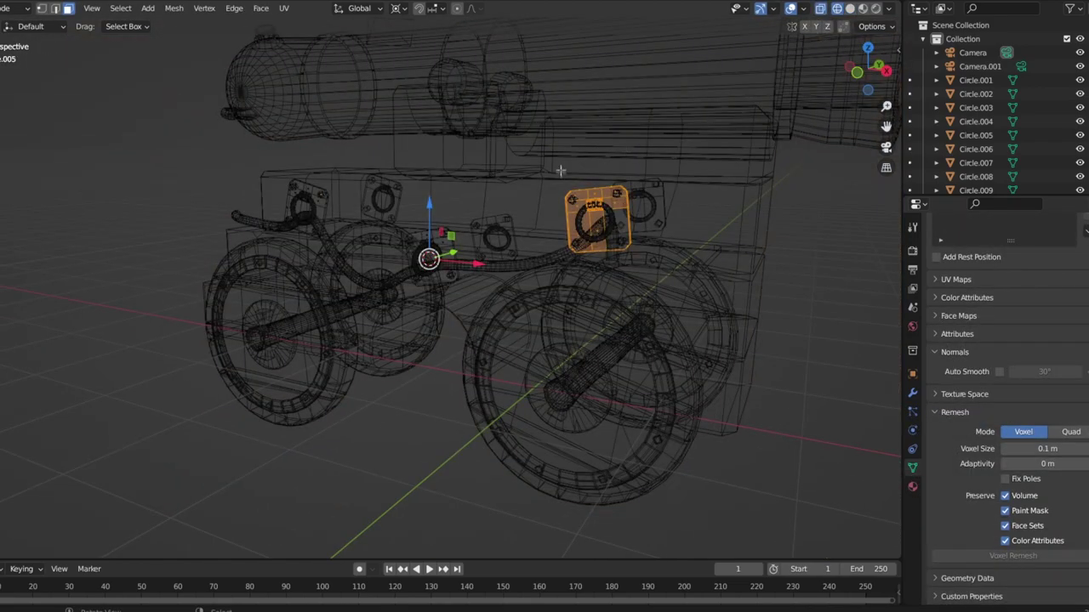
click(429, 185)
key(shift+z)
key(shift+z)
key(shift+z)
key(ctrl+s)
Raise the right ring bracket higher along the Z axis
middle_drag(459, 252, 524, 251)
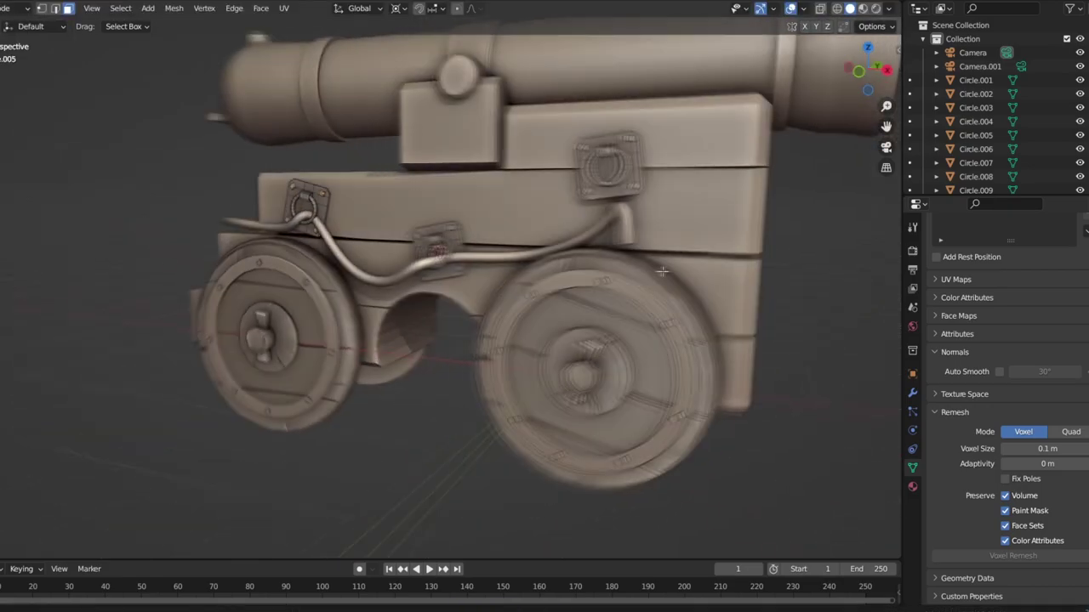
middle_drag(409, 259, 486, 136)
key(shift+z)
click(515, 179)
key(shift+z)
key(g)
key(z)
click(515, 137)
Move the rope's end point up along Z to the raised ring
middle_drag(515, 138, 706, 189)
key(Tab)
click(569, 240)
key(g)
key(z)
click(655, 140)
click(468, 202)
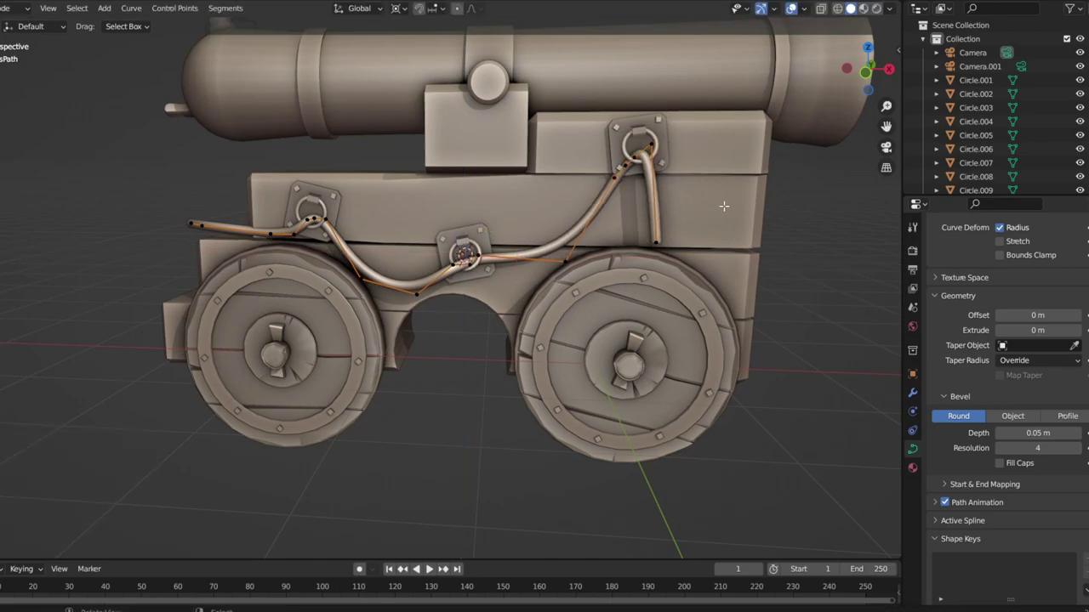
Subdivide the rope segment at the ring, shift the new point along Y, and save
middle_drag(468, 202, 596, 255)
shift+click(412, 201)
right_click(412, 201)
click(412, 201)
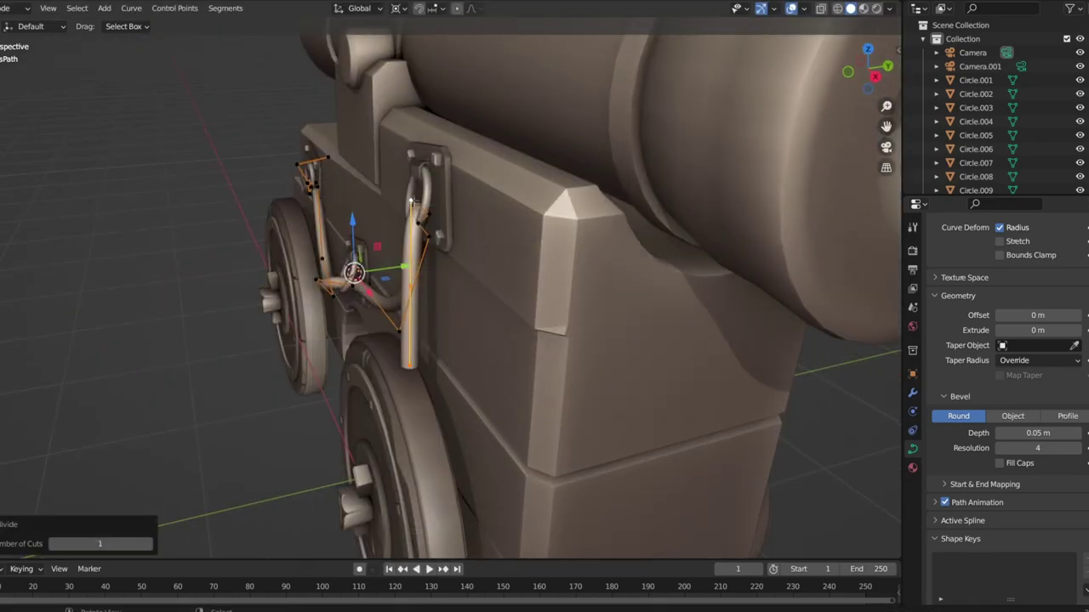
click(359, 230)
key(g)
key(y)
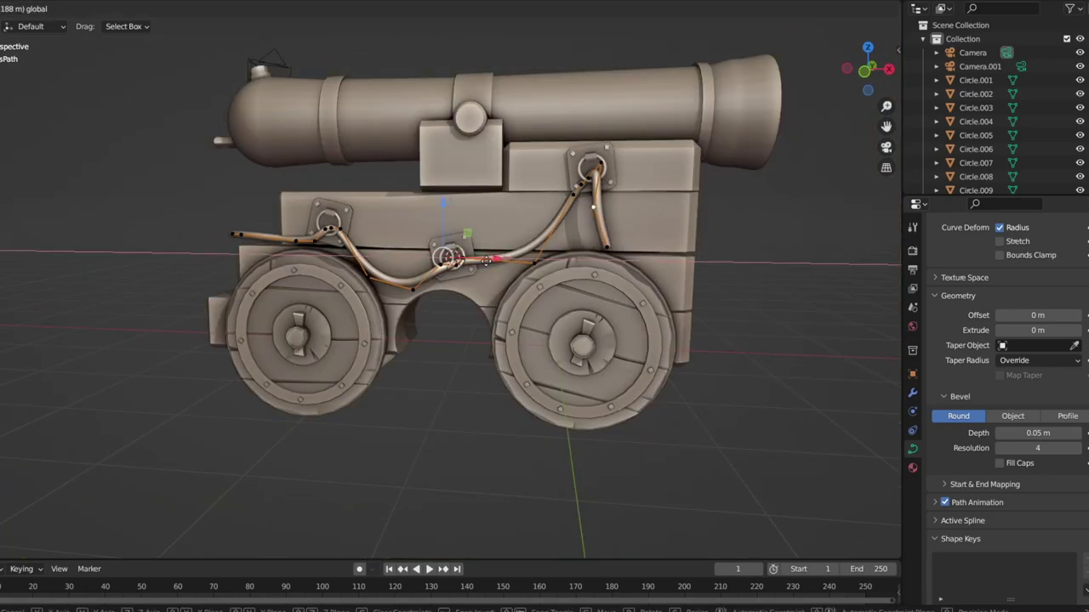
click(486, 261)
middle_drag(486, 261, 803, 312)
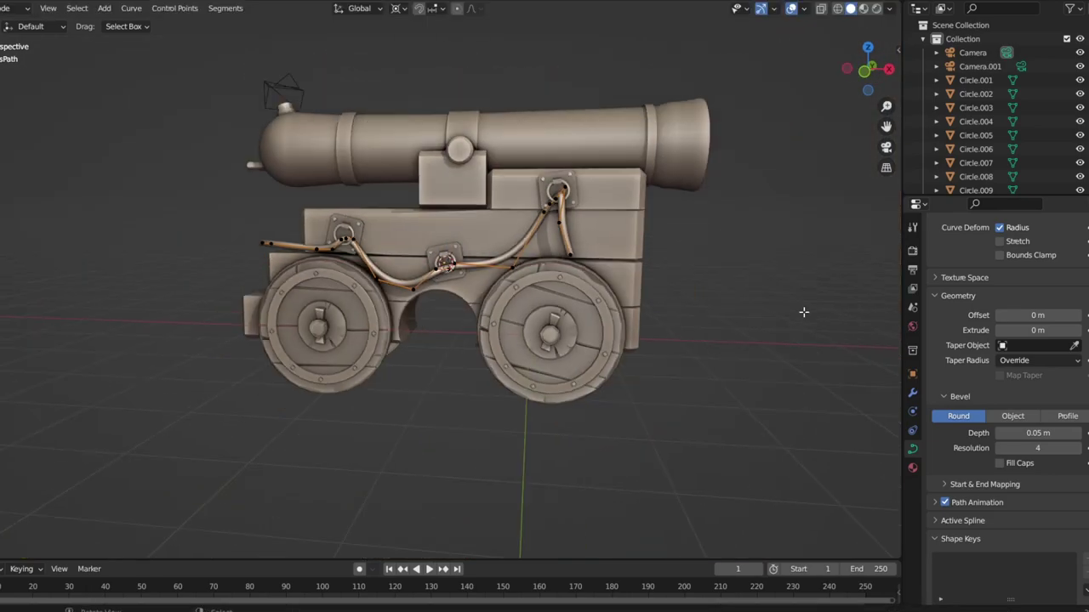
key(ctrl+s)
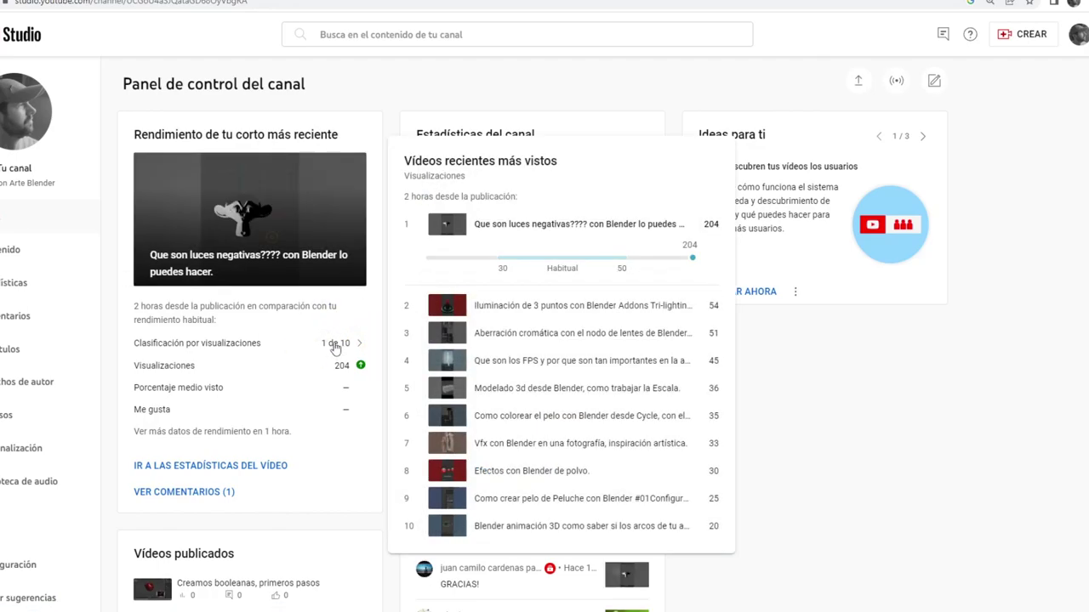
click(18, 255)
click(12, 315)
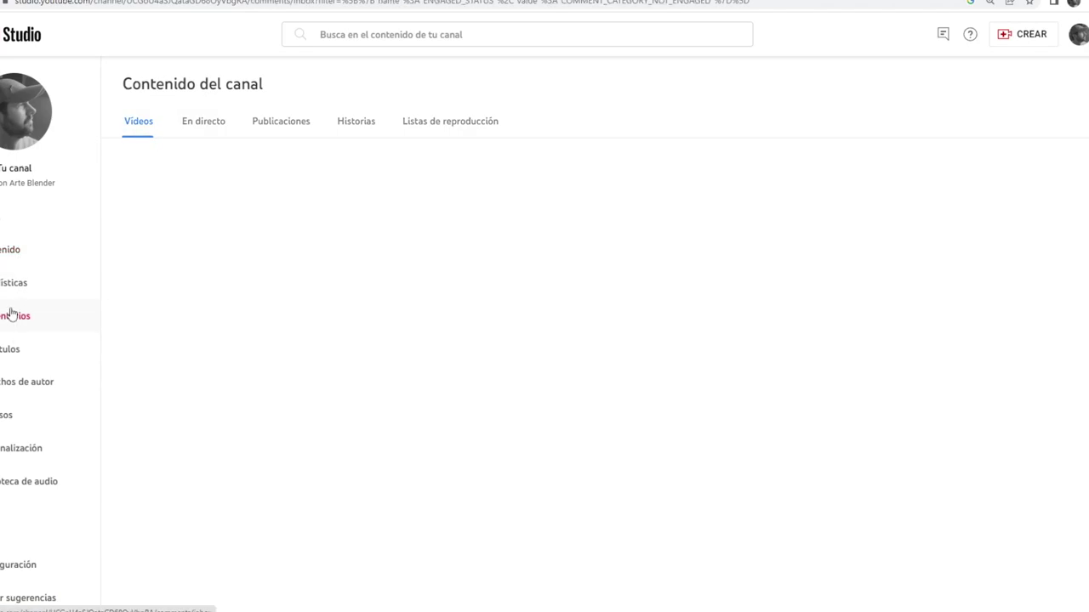
click(13, 216)
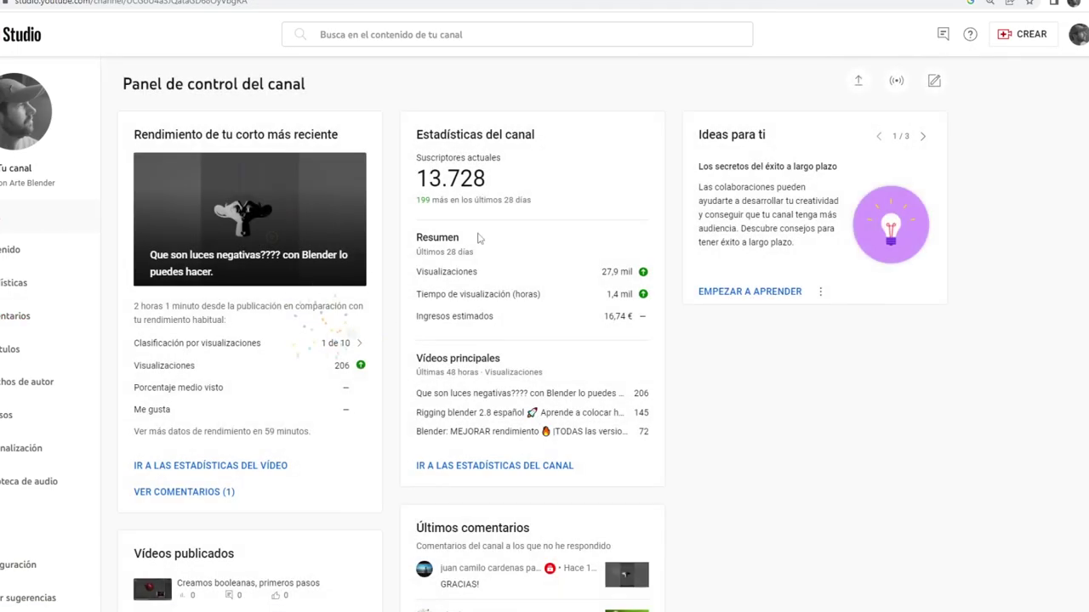
click(16, 248)
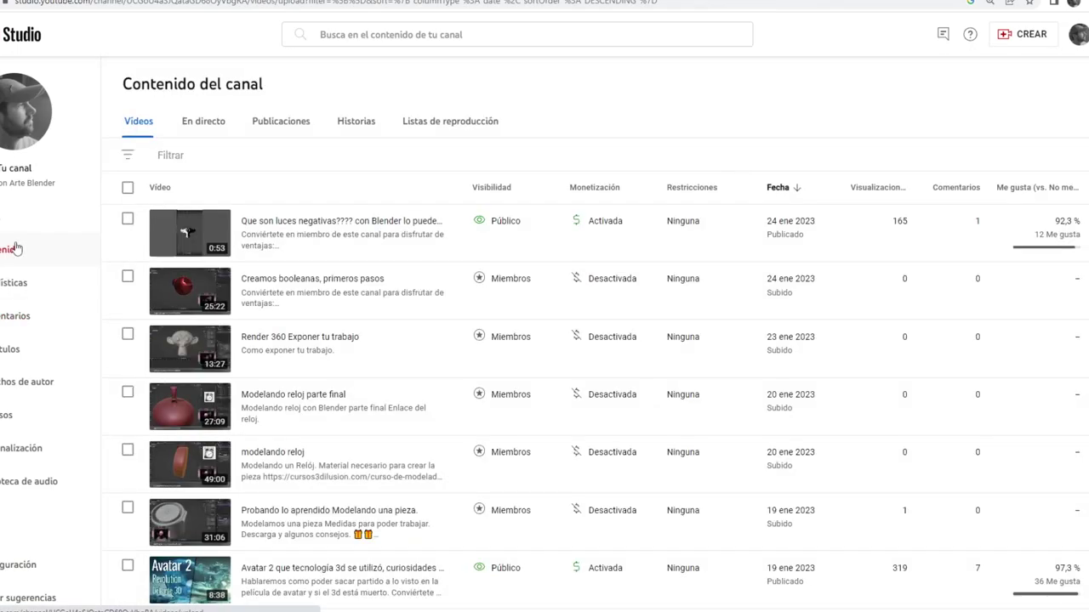
click(11, 214)
scroll(346, 343, down, 5)
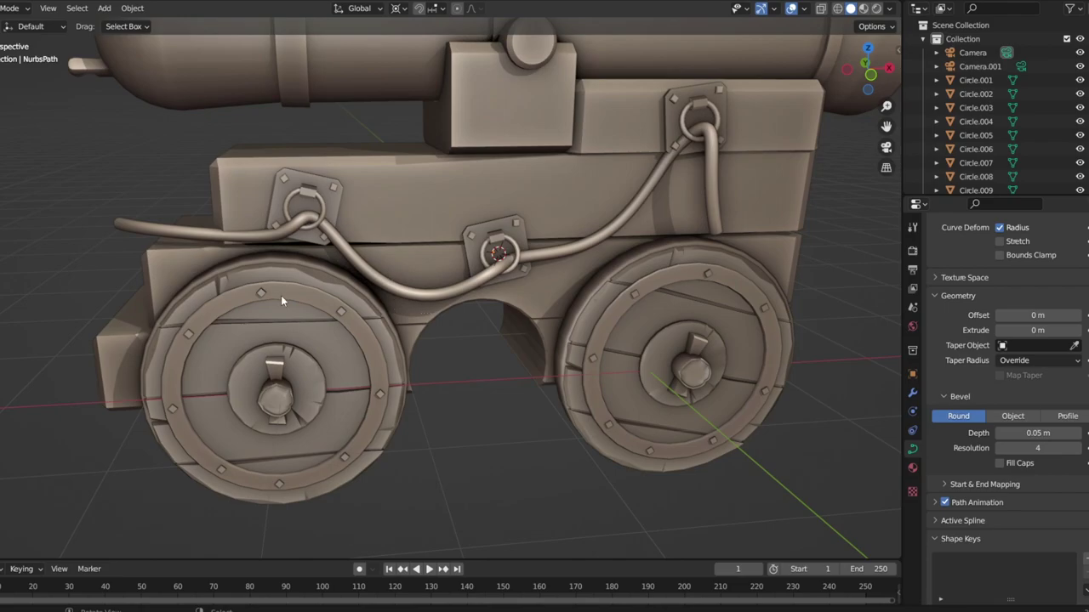
Move a rope control point and the rope's front end point near the rings
middle_drag(281, 295, 129, 236)
key(Tab)
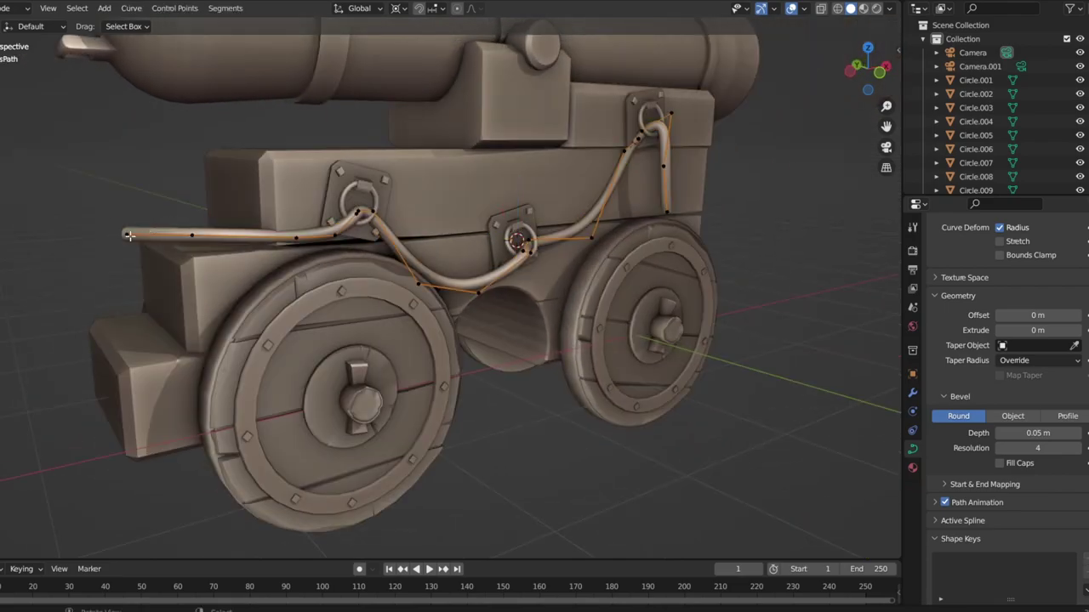
scroll(130, 235, up, 6)
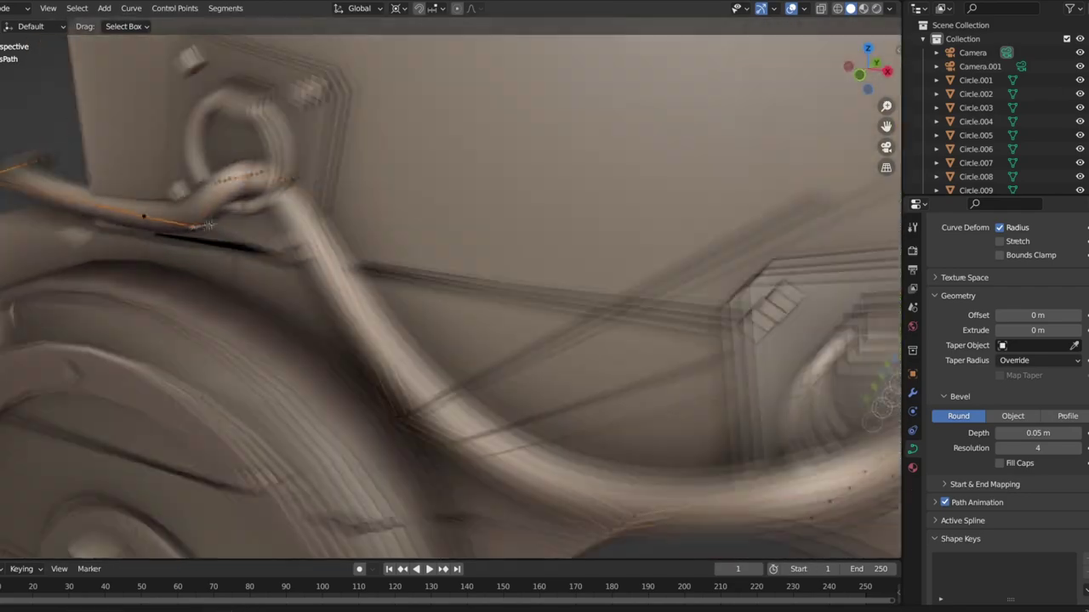
middle_drag(129, 236, 176, 238)
key(g)
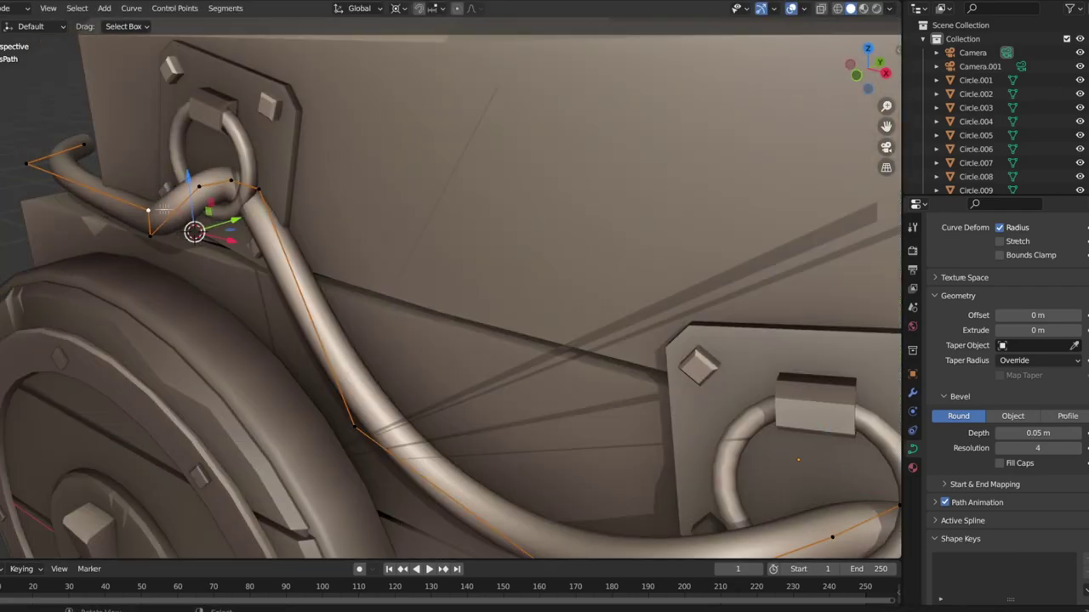
click(163, 208)
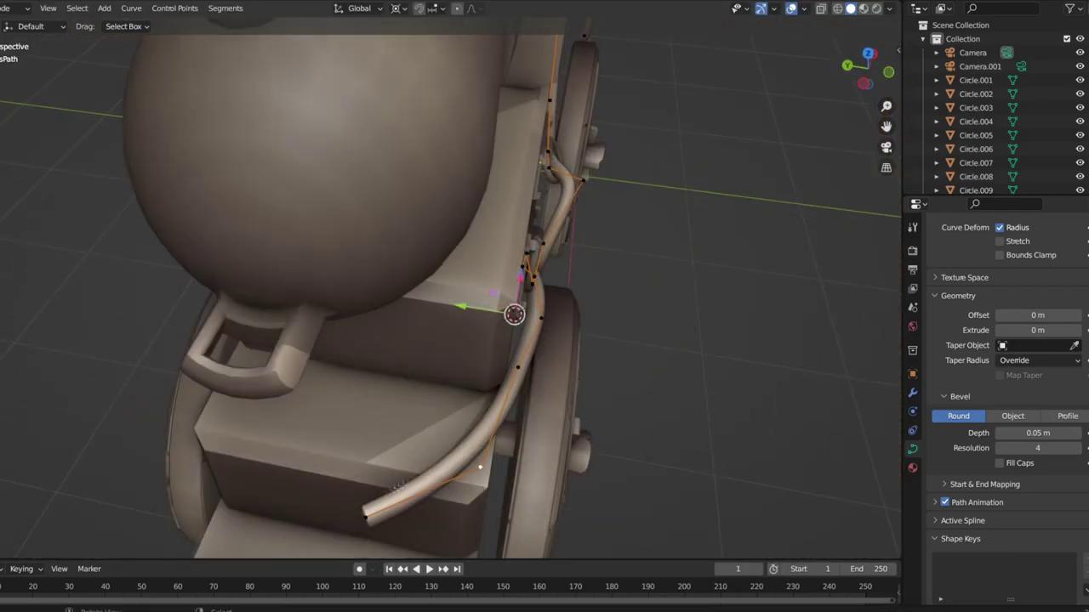
key(g)
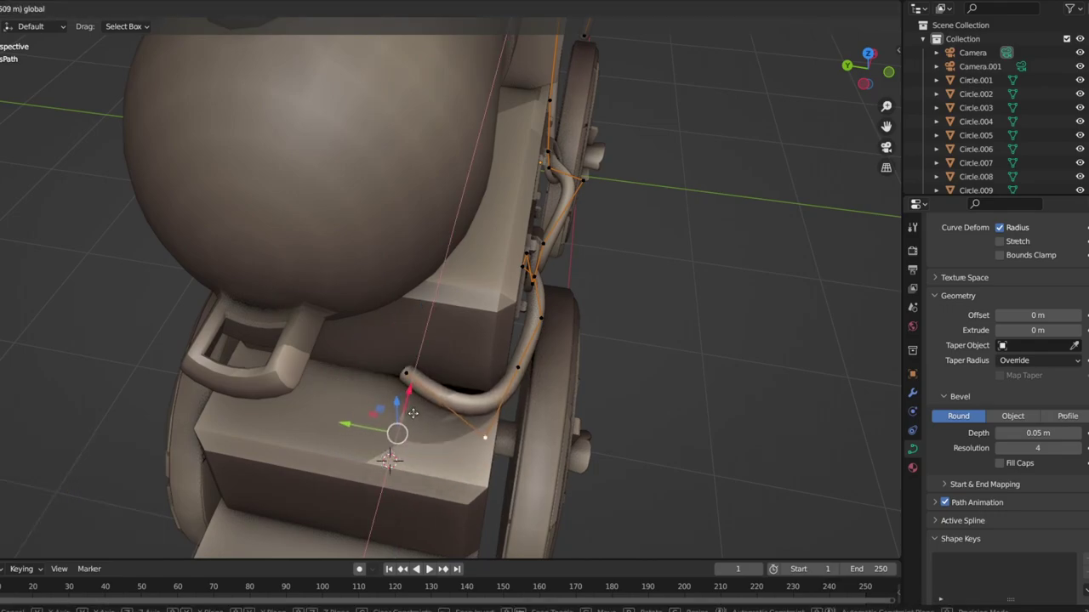
click(413, 413)
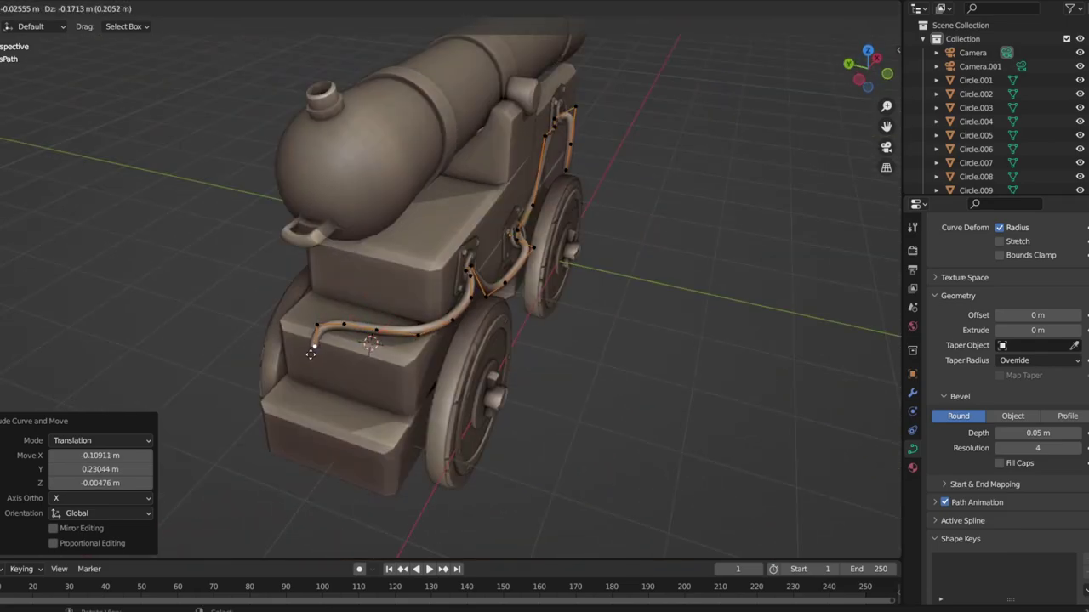
Extend the rope end along X and adjust a front rope point's height along Z
middle_drag(311, 354, 265, 318)
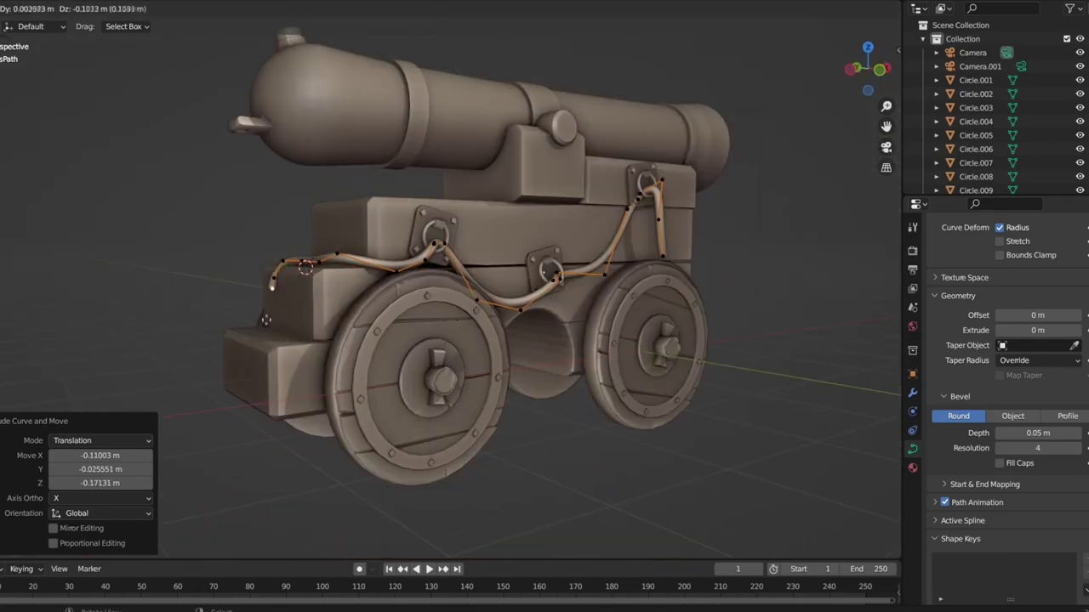
key(x)
click(220, 389)
click(305, 263)
key(g)
key(z)
click(325, 271)
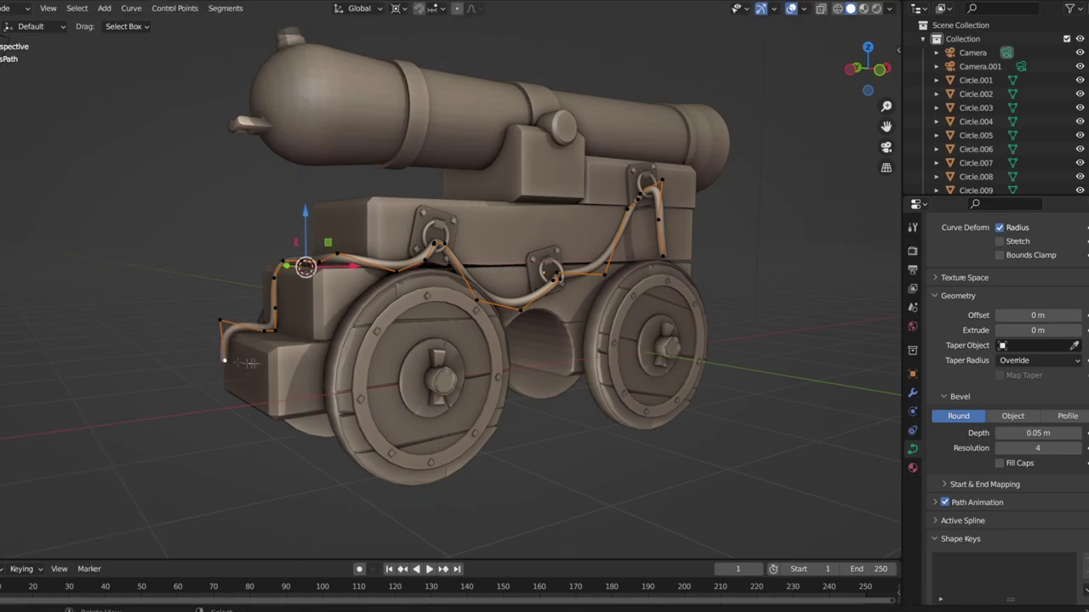
Undo the last change and reposition a rope point near the ring
middle_drag(326, 271, 525, 404)
key(Tab)
scroll(525, 404, up, 3)
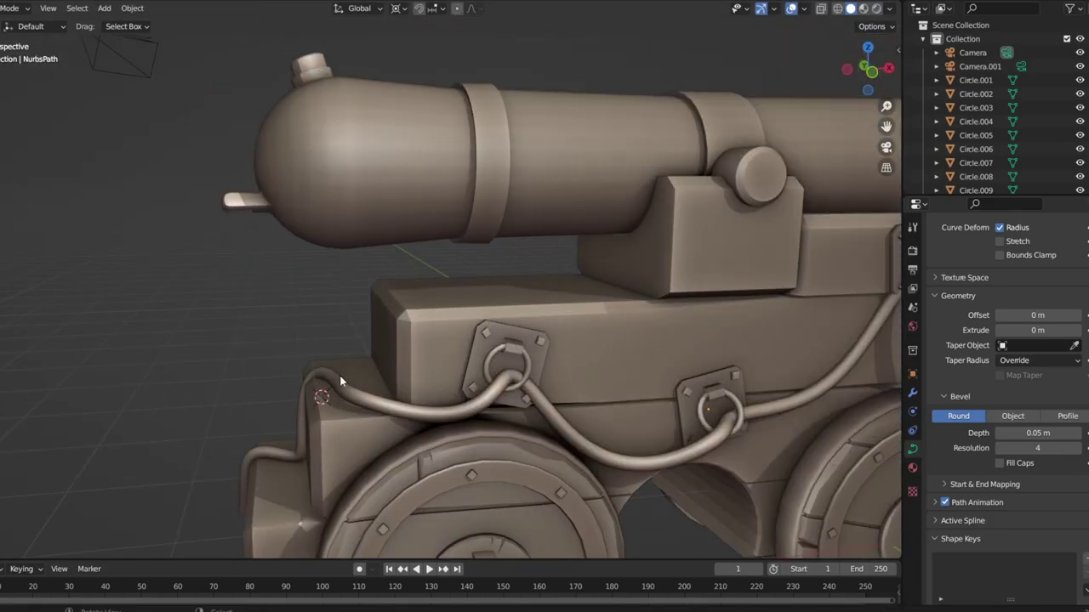
key(Tab)
scroll(326, 304, up, 3)
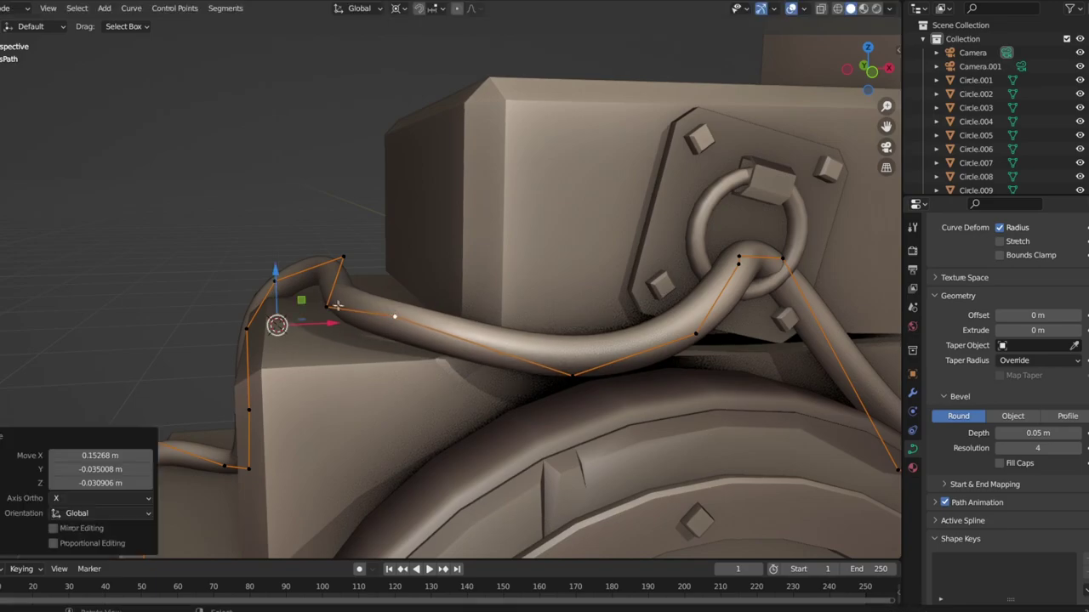
key(ctrl+z)
middle_drag(275, 318, 304, 323)
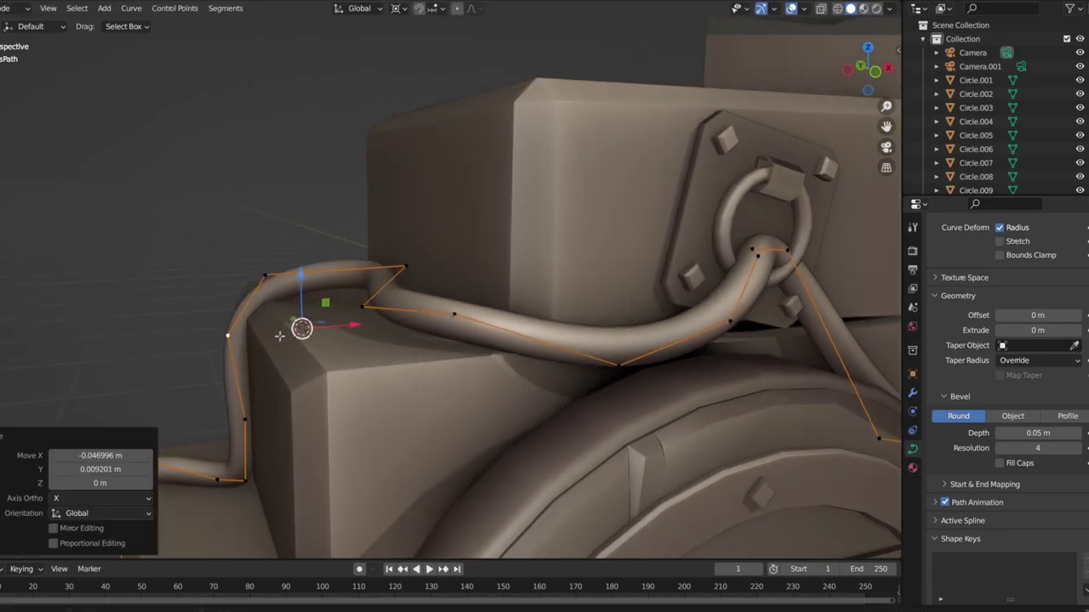
key(g)
click(209, 327)
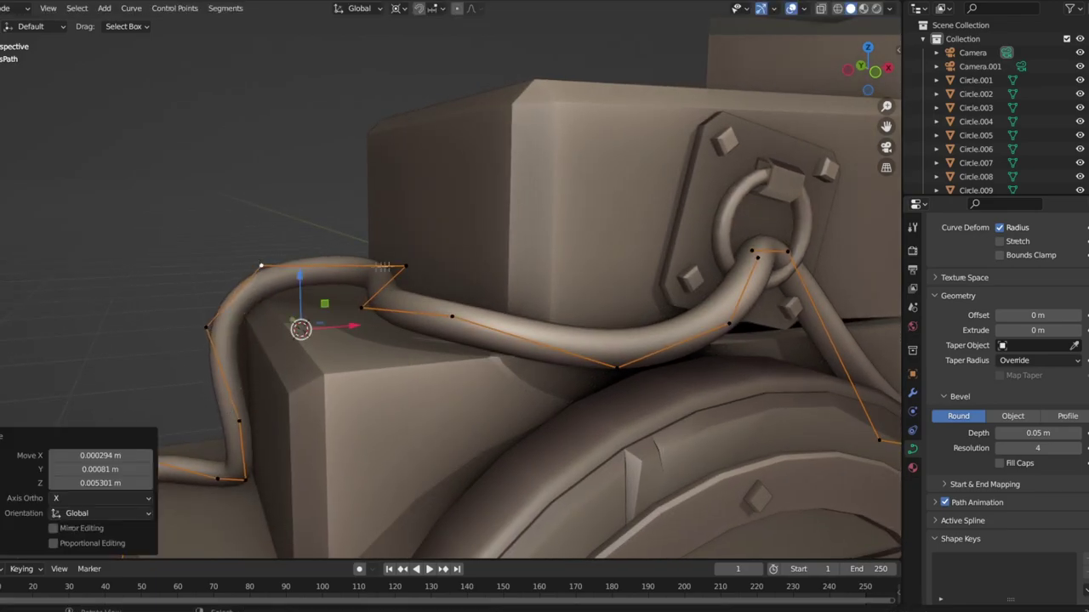
Subdivide a rope segment and place the new point near the rope end
key(f)
right_click(384, 293)
click(351, 250)
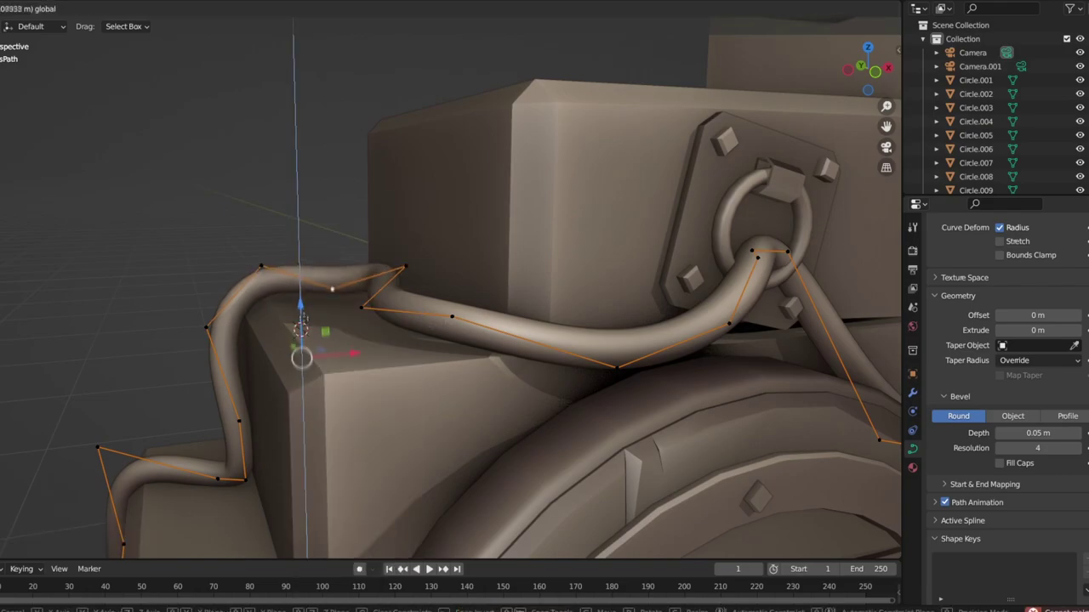
scroll(340, 311, down, 3)
right_click(492, 322)
key(Escape)
middle_drag(492, 322, 349, 369)
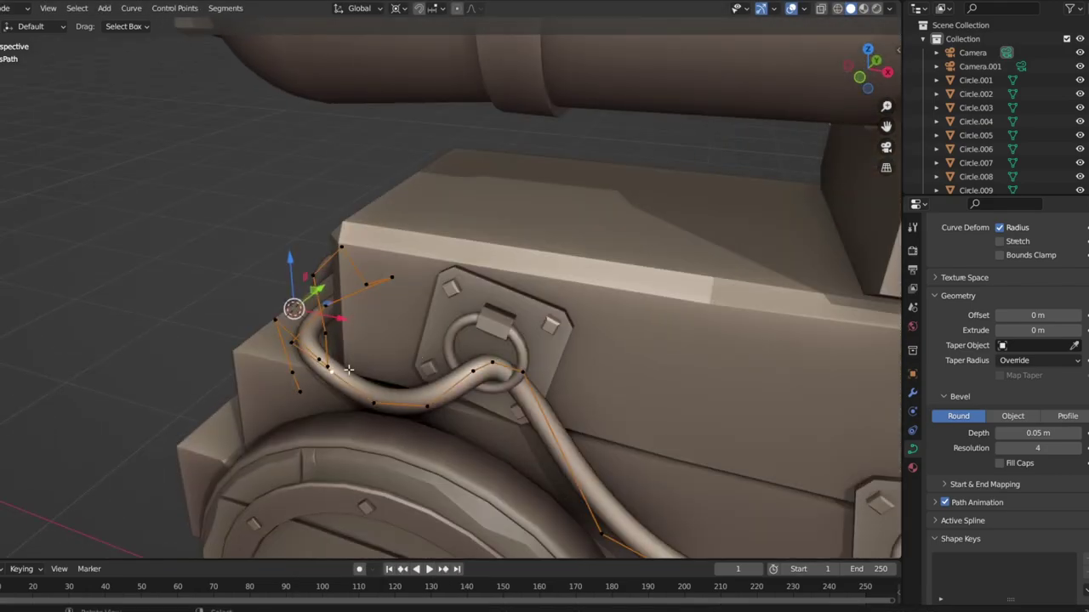
click(338, 378)
scroll(338, 378, down, 5)
key(Tab)
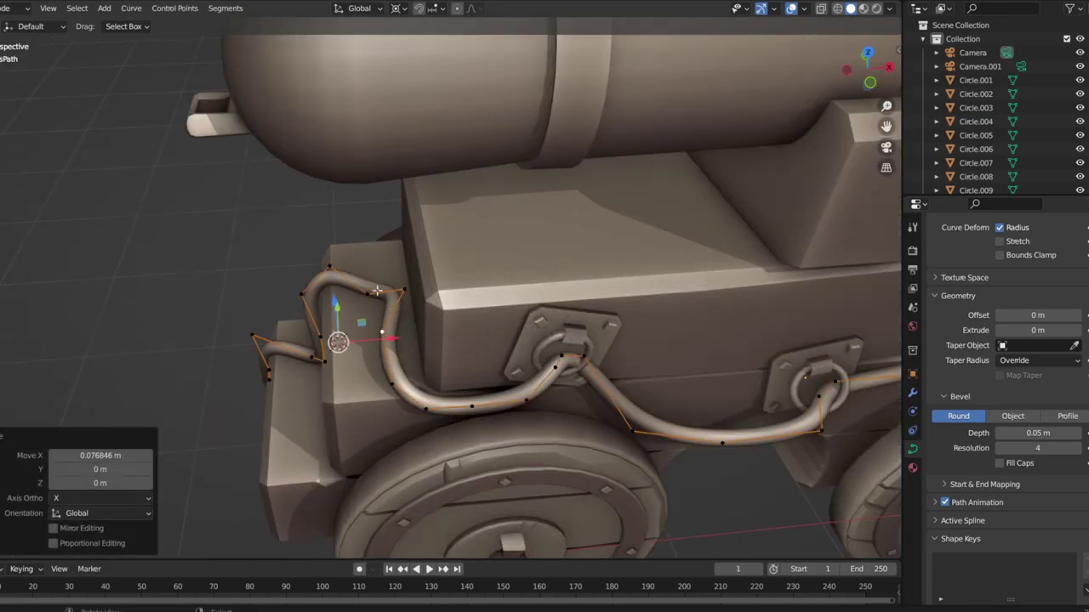
Shift the rope's right section -0.22951 m along Y and curl its rear end over the back step
key(g)
key(y)
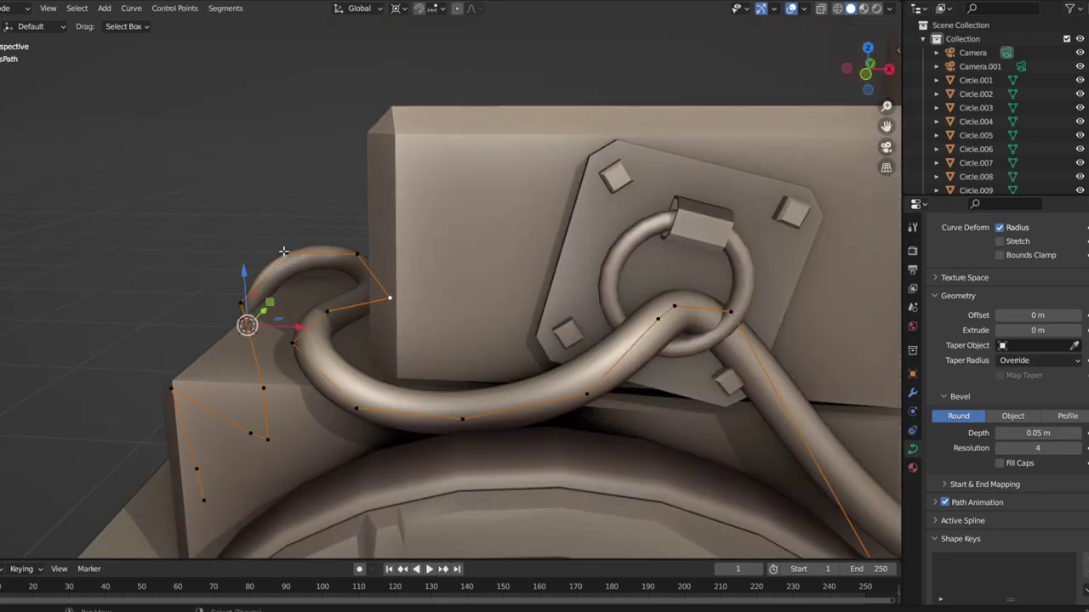
right_click(280, 252)
click(268, 238)
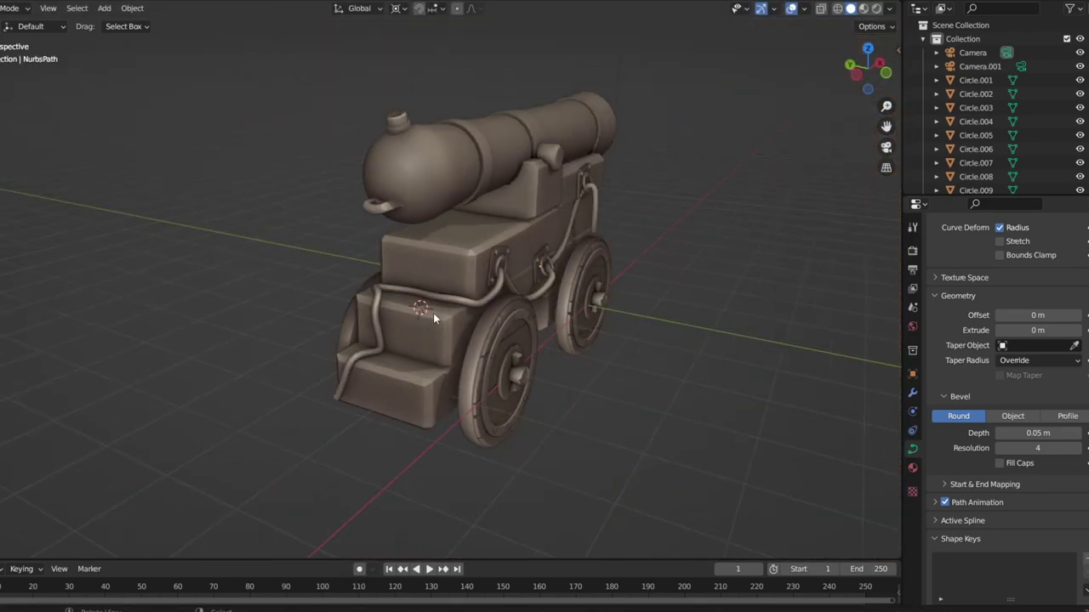
middle_drag(433, 313, 549, 387)
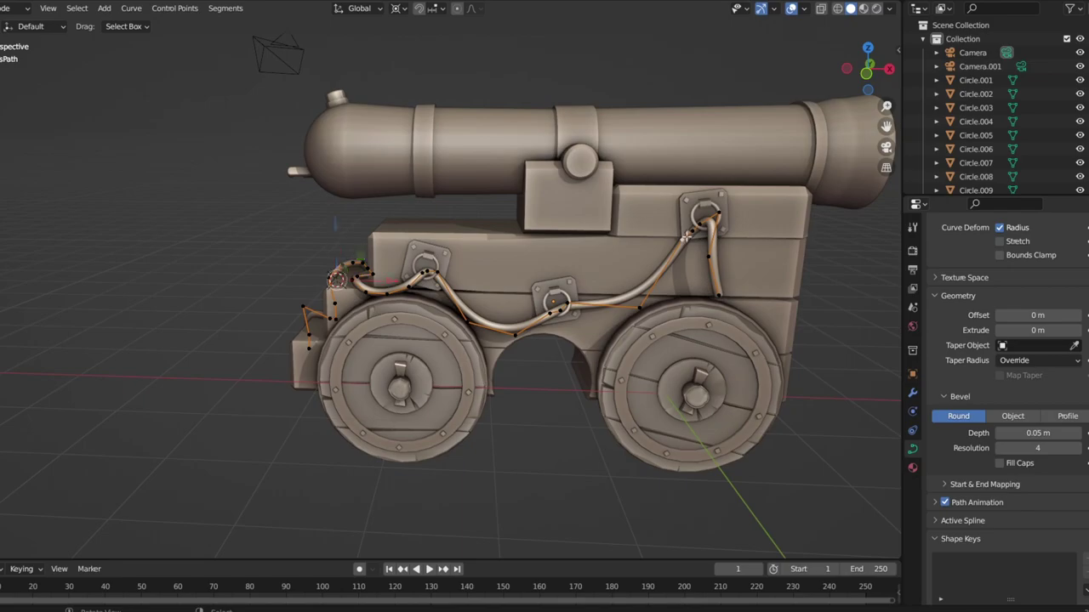
middle_drag(687, 236, 647, 340)
drag(636, 315, 629, 357)
middle_drag(629, 357, 618, 399)
key(Tab)
scroll(627, 374, down, 3)
scroll(627, 374, down, 2)
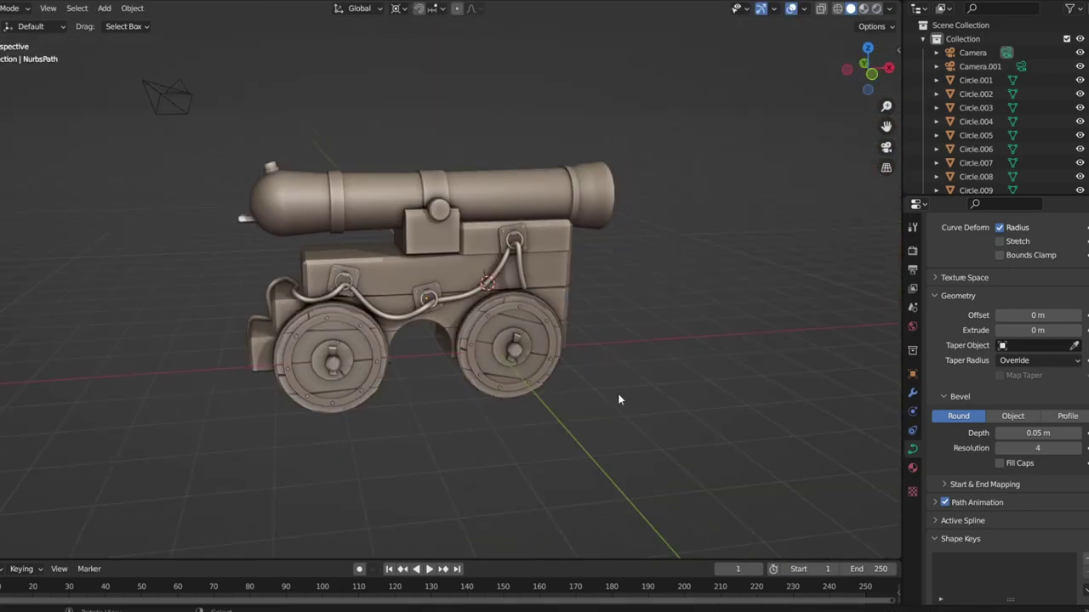
Add a new NURBS path in isolated view and give it a 0.09 m bevel depth
key(KP_3)
key(shift+a)
click(689, 295)
key(KP_Divide)
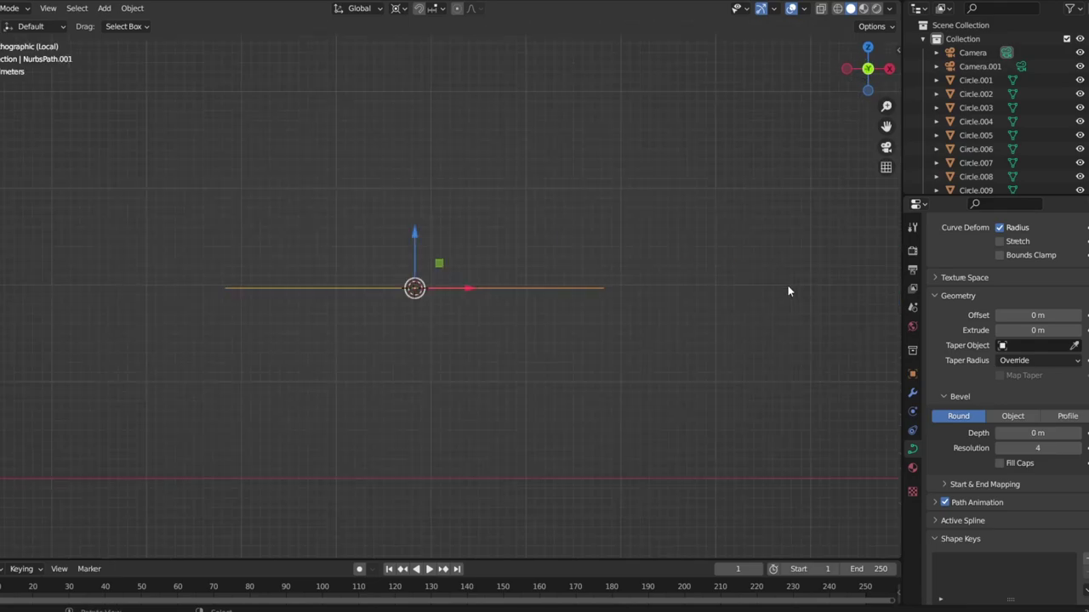
key(Tab)
drag(1036, 434, 1059, 433)
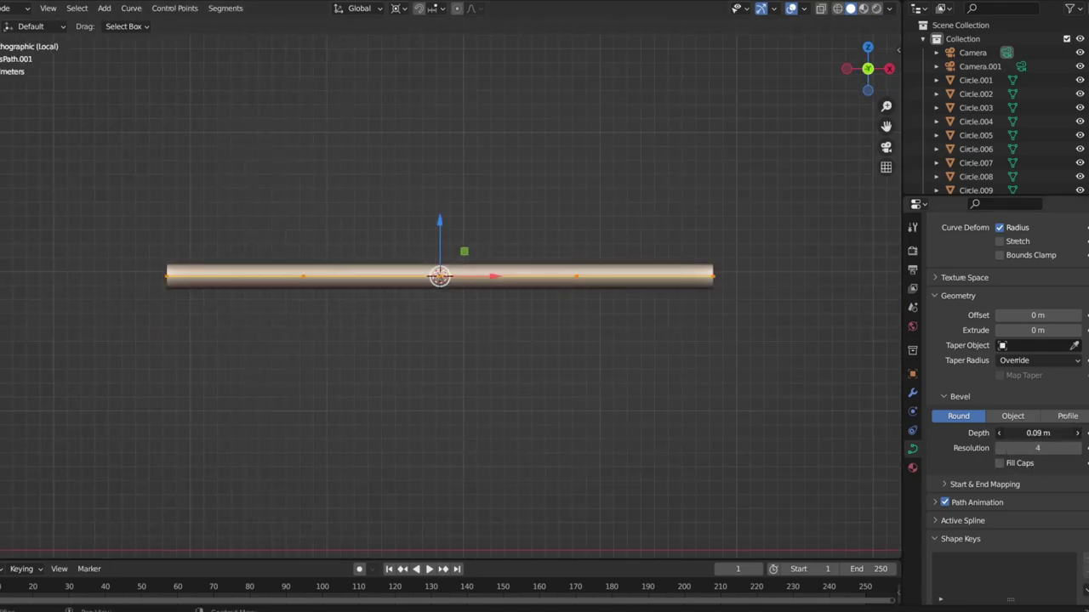
Bend the tube's middle point down and extrude its ends into the first loops
drag(439, 275, 439, 355)
click(298, 229)
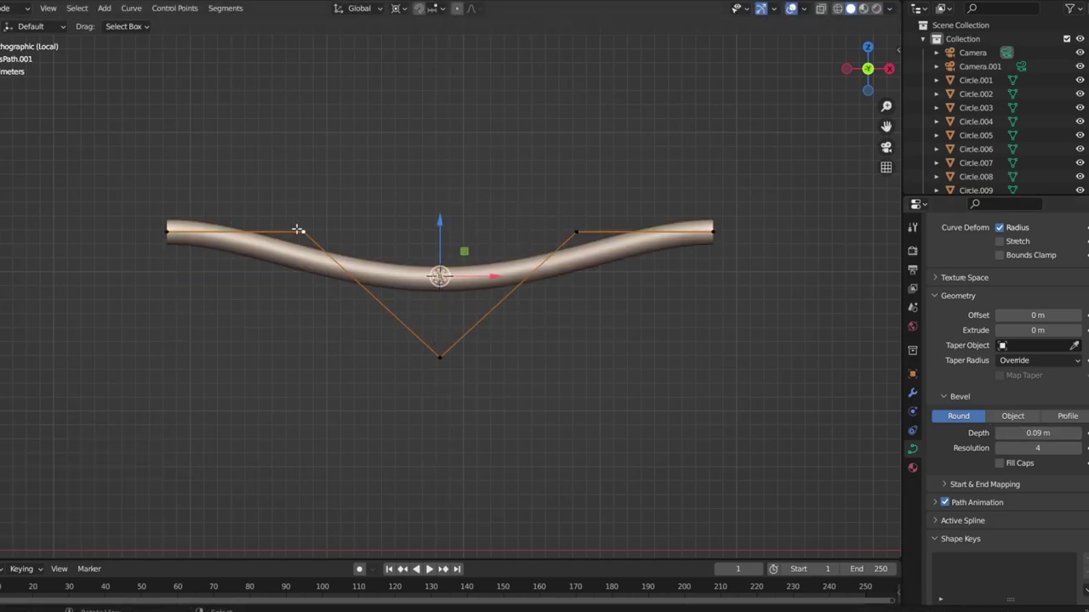
middle_drag(336, 244, 406, 375)
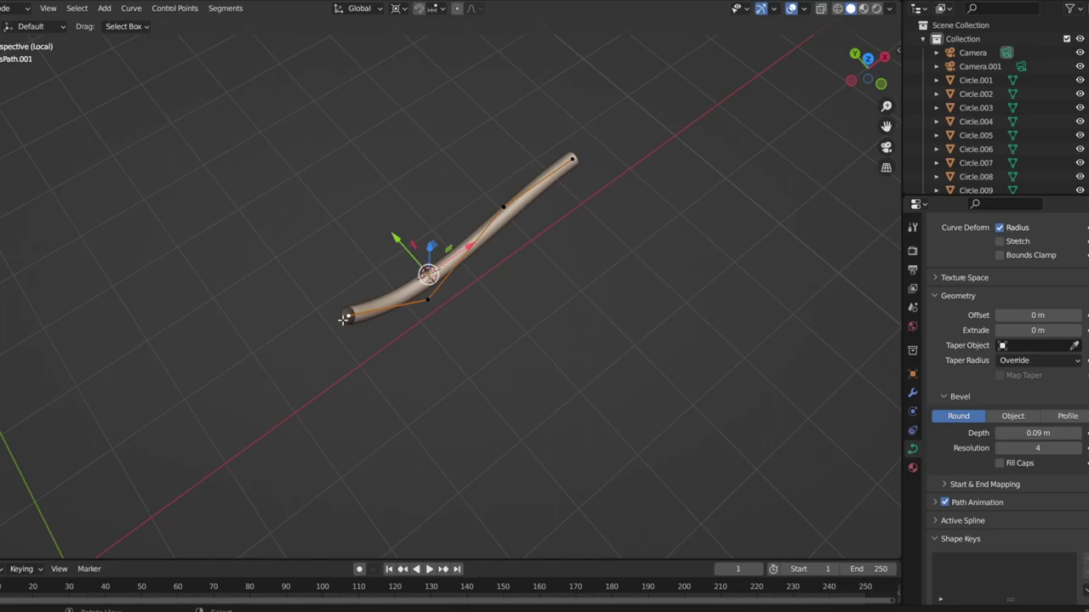
click(433, 333)
key(KP_7)
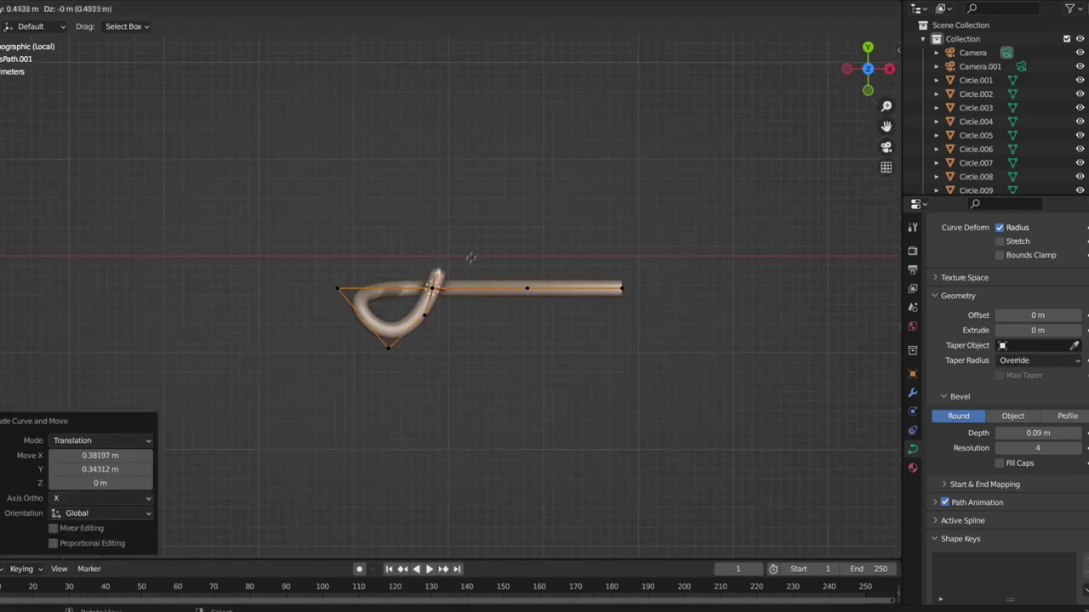
click(536, 279)
key(e)
click(528, 334)
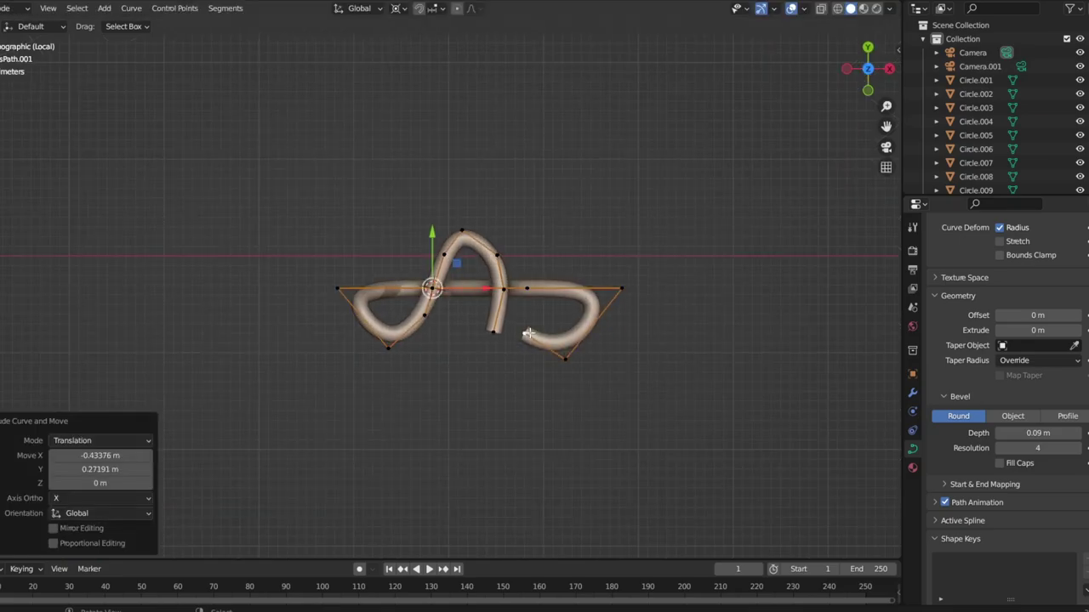
middle_drag(399, 209, 459, 272)
key(e)
click(515, 354)
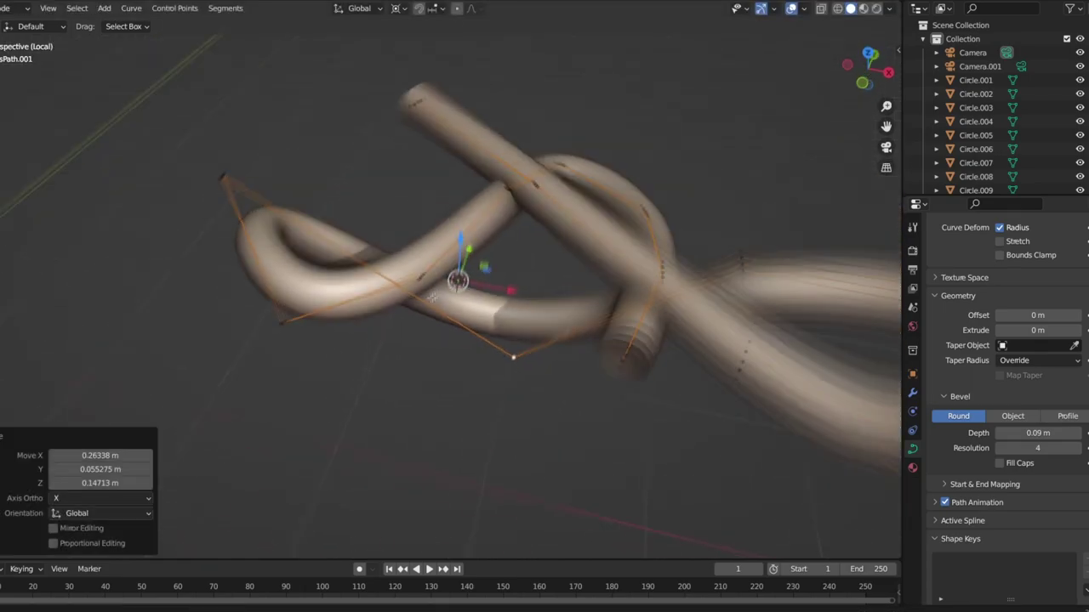
Reposition the loop points vertically and along Y so the loops overlap
middle_drag(516, 355, 540, 313)
key(g)
key(z)
click(400, 400)
mouse_move(401, 399)
middle_down()
mouse_move(372, 290)
mouse_move(392, 264)
middle_up()
key(g)
key(z)
click(372, 289)
key(g)
key(y)
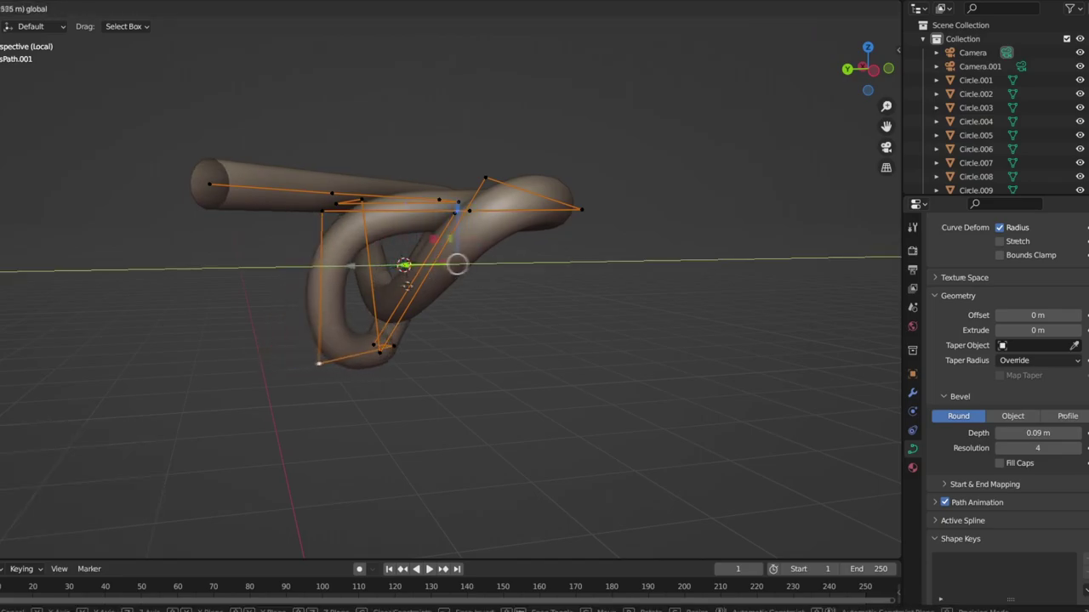
click(363, 242)
key(g)
key(z)
key(y)
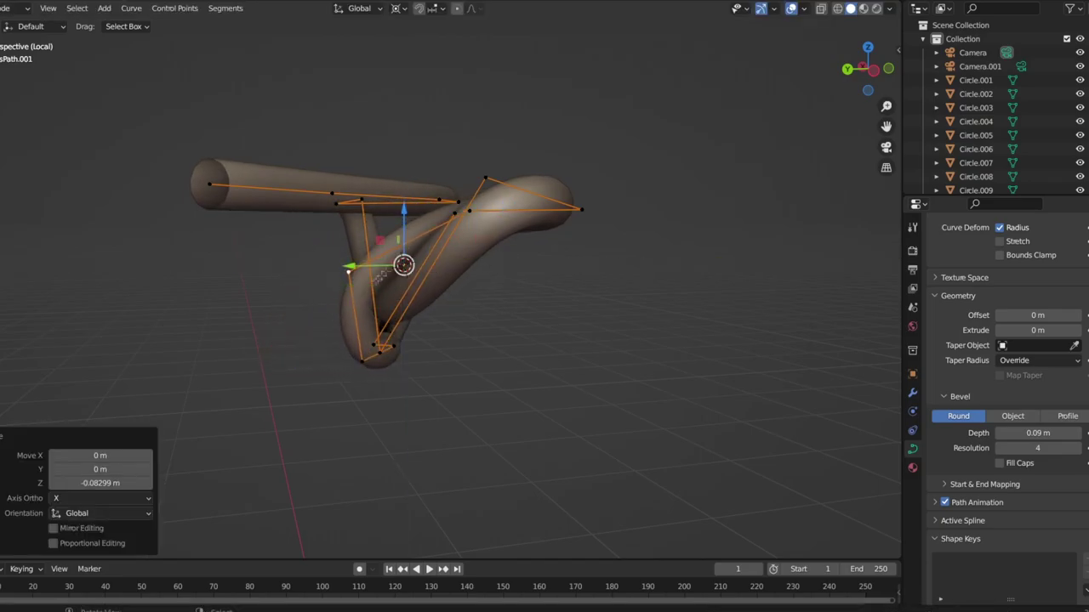
Raise an end control point into an upright tube, then lower it vertically
middle_drag(381, 277, 599, 373)
click(599, 372)
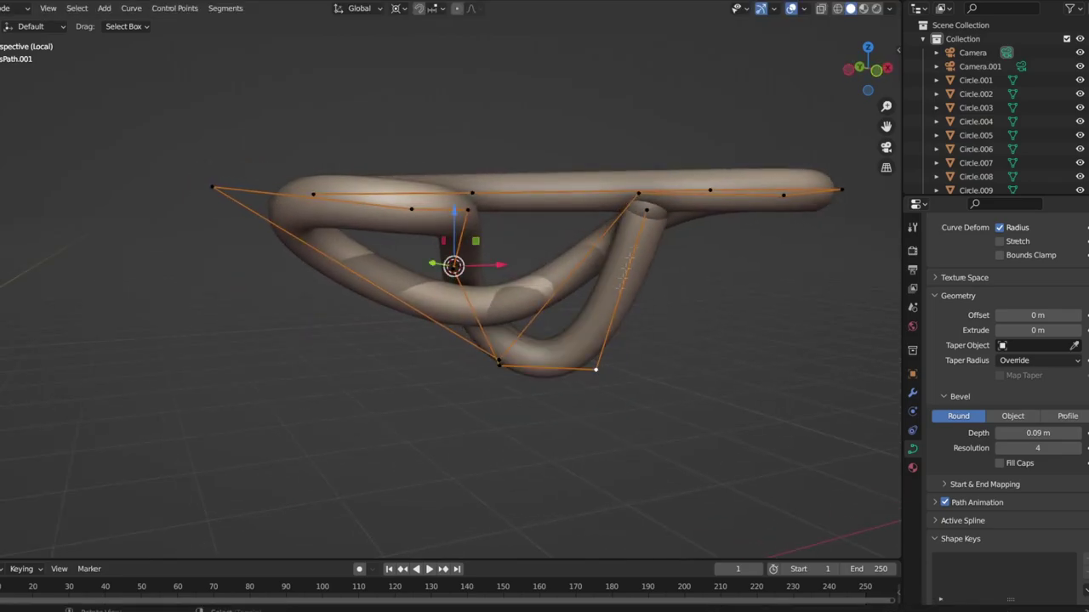
key(g)
key(z)
click(624, 154)
middle_drag(624, 153, 501, 202)
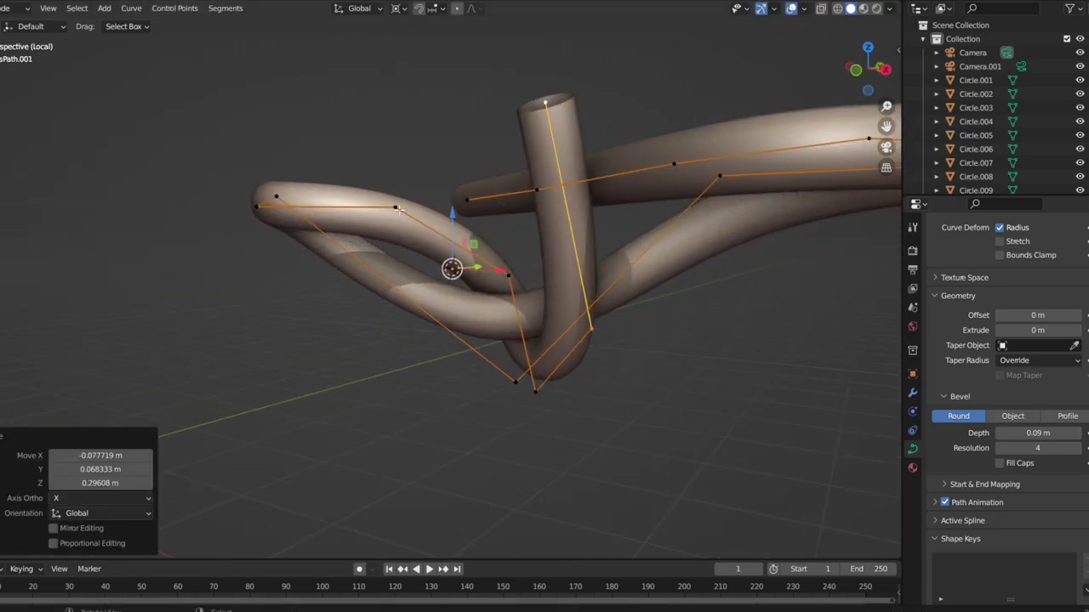
key(g)
key(z)
click(400, 425)
Shift a control point along X to refine the knot and pick the right end point
mouse_move(399, 425)
middle_down()
mouse_move(522, 387)
mouse_move(460, 312)
middle_up()
right_click(459, 311)
key(Escape)
click(378, 264)
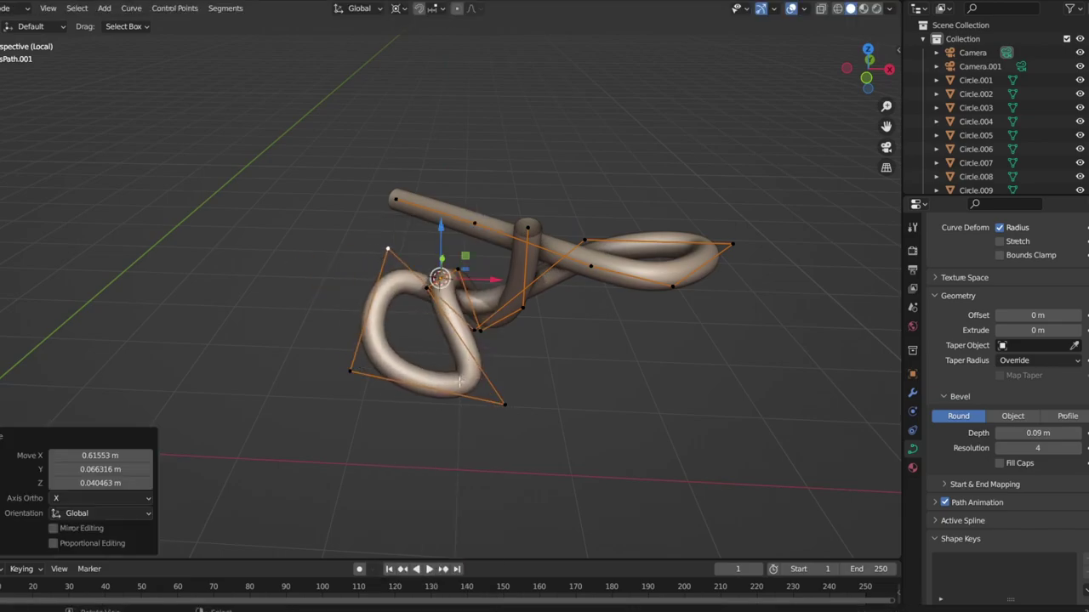
middle_drag(377, 264, 593, 283)
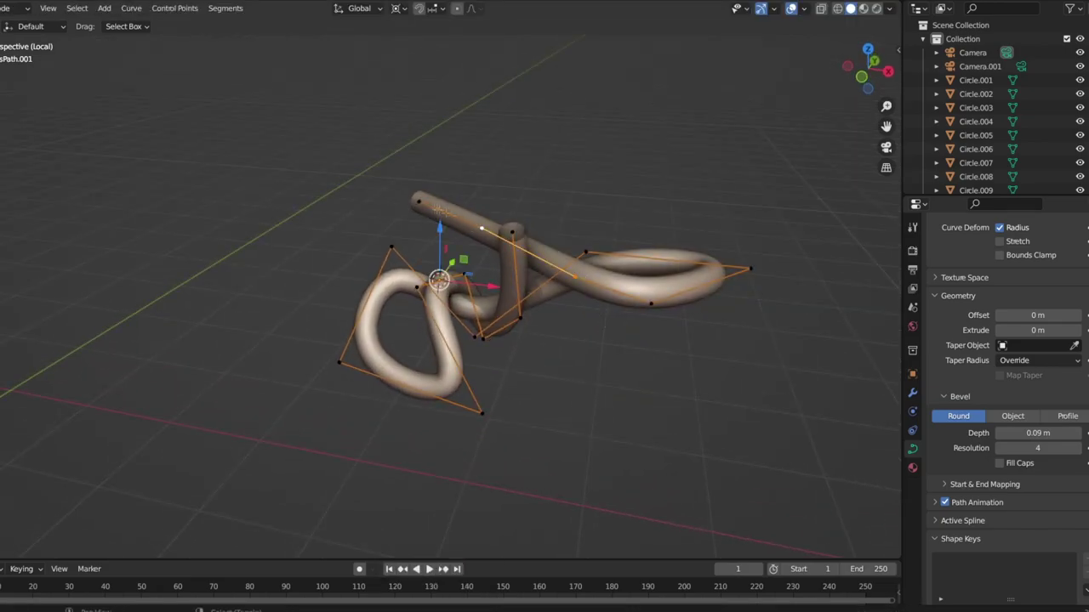
drag(459, 219, 476, 230)
middle_drag(477, 229, 541, 272)
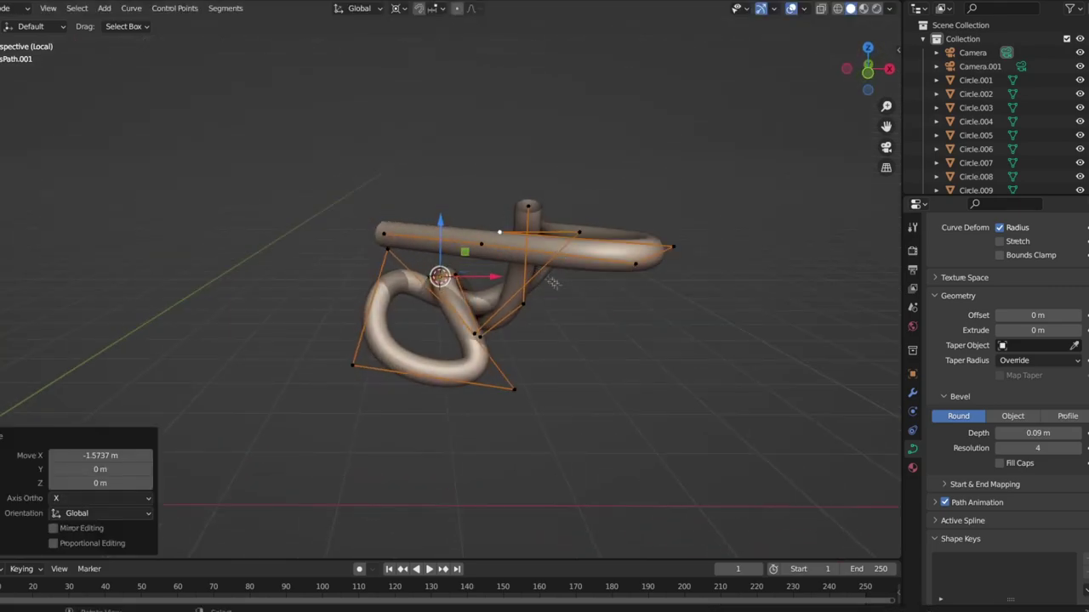
click(669, 252)
Move the end point and neighbouring control points to tighten the knot
key(g)
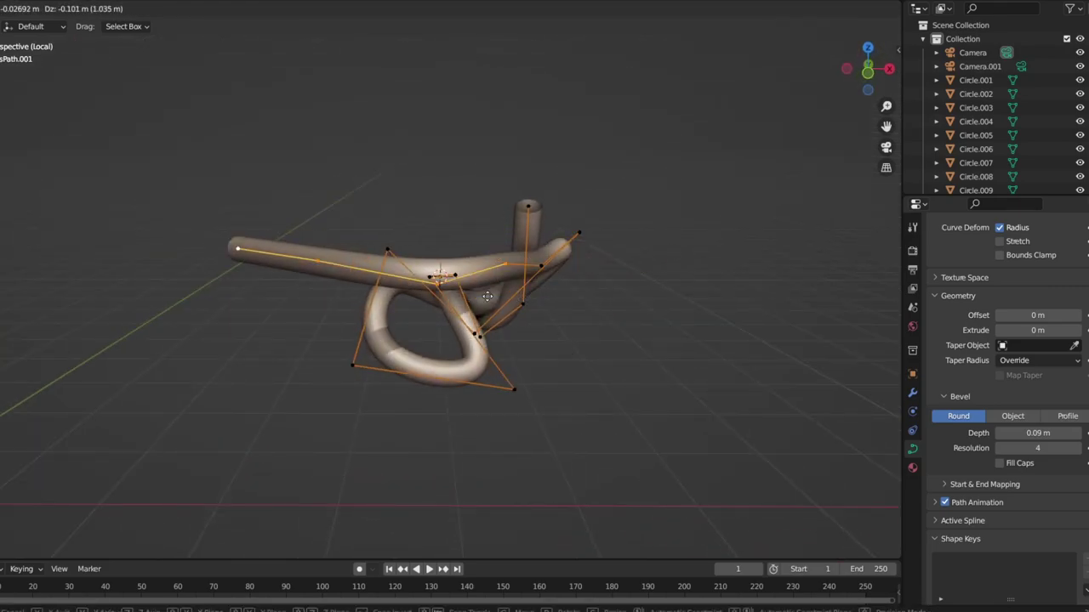
click(528, 281)
key(g)
mouse_move(528, 281)
middle_down()
mouse_move(476, 298)
mouse_move(400, 280)
middle_up()
click(457, 307)
key(g)
click(417, 280)
key(g)
click(371, 298)
key(g)
click(457, 364)
mouse_move(456, 364)
middle_down()
mouse_move(567, 314)
mouse_move(469, 249)
mouse_move(419, 309)
mouse_move(516, 234)
middle_up()
key(g)
click(567, 314)
Adjust points along Y and Z, move the top point right, and extrude a new point
key(g)
key(y)
click(459, 281)
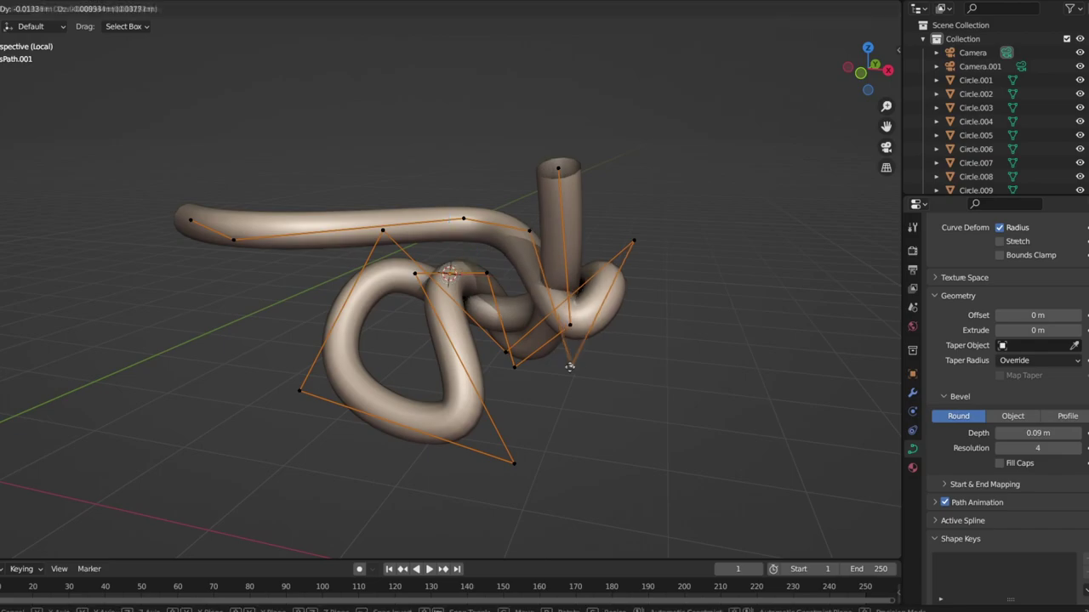
key(g)
key(z)
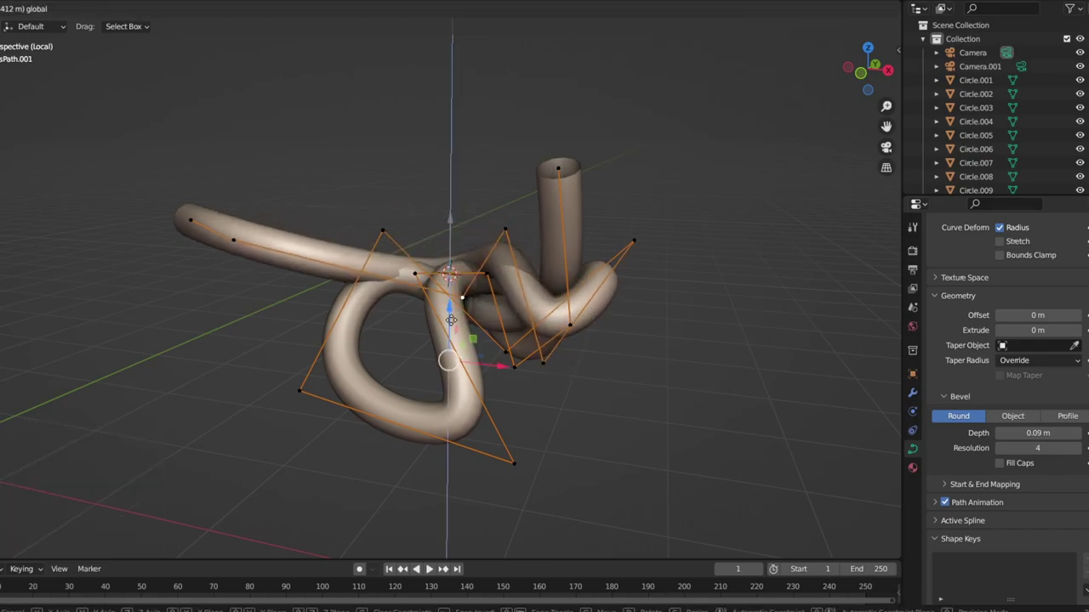
click(450, 320)
key(g)
click(747, 456)
mouse_move(748, 455)
middle_down()
mouse_move(642, 462)
mouse_move(454, 431)
middle_up()
key(e)
click(562, 467)
Fine-tune the new point along Y and Z and reshape the knot's tube
middle_drag(562, 466, 373, 231)
key(g)
key(y)
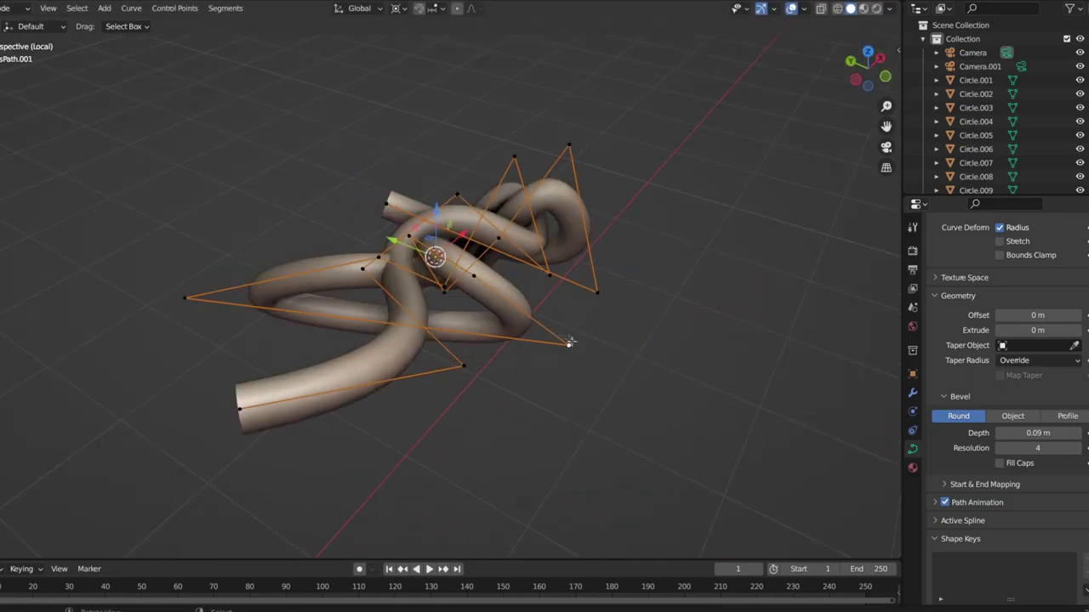
click(315, 230)
mouse_move(316, 230)
middle_down()
mouse_move(361, 282)
mouse_move(472, 315)
middle_up()
key(g)
key(z)
click(361, 282)
key(g)
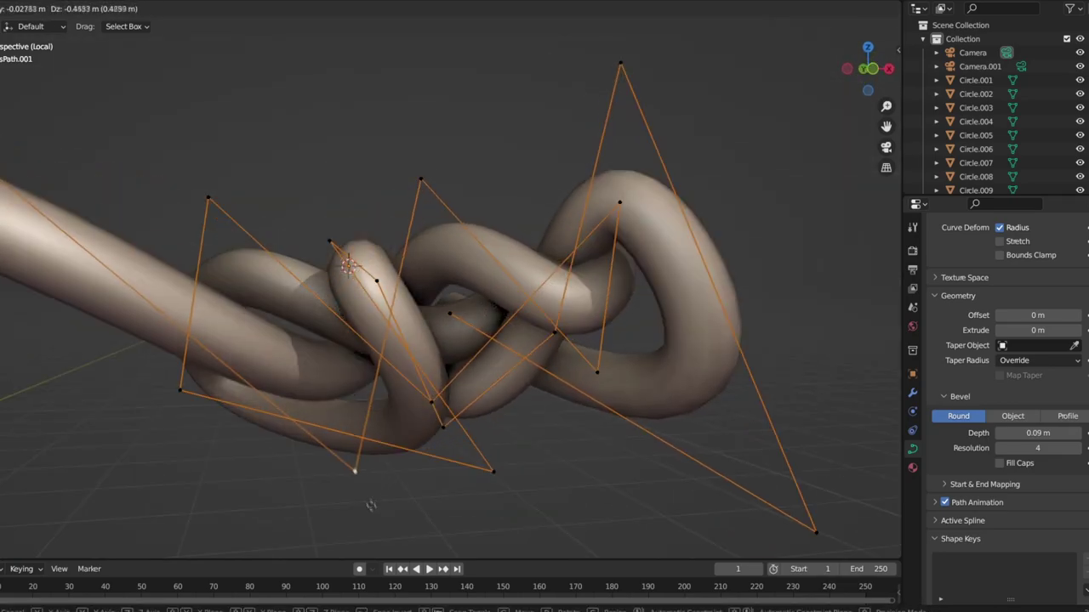
click(417, 218)
key(g)
click(410, 218)
Drag knot points, subdivide the bottom segment, pull its midpoint in, and return to Object Mode
middle_drag(410, 219, 566, 440)
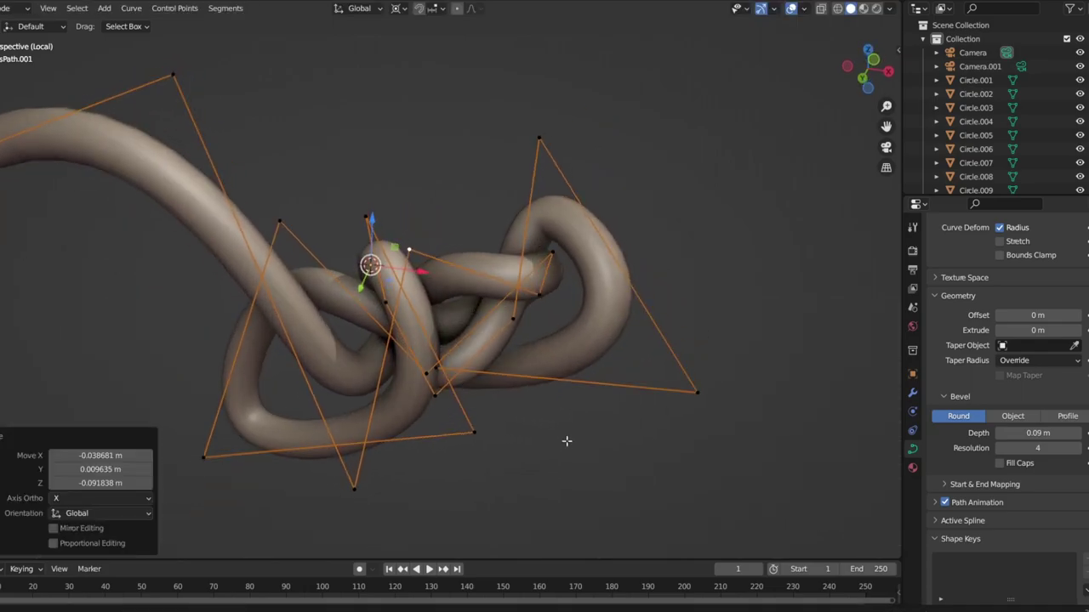
middle_drag(219, 449, 247, 460)
mouse_move(290, 228)
middle_down()
mouse_move(479, 440)
mouse_move(575, 365)
mouse_move(496, 355)
middle_up()
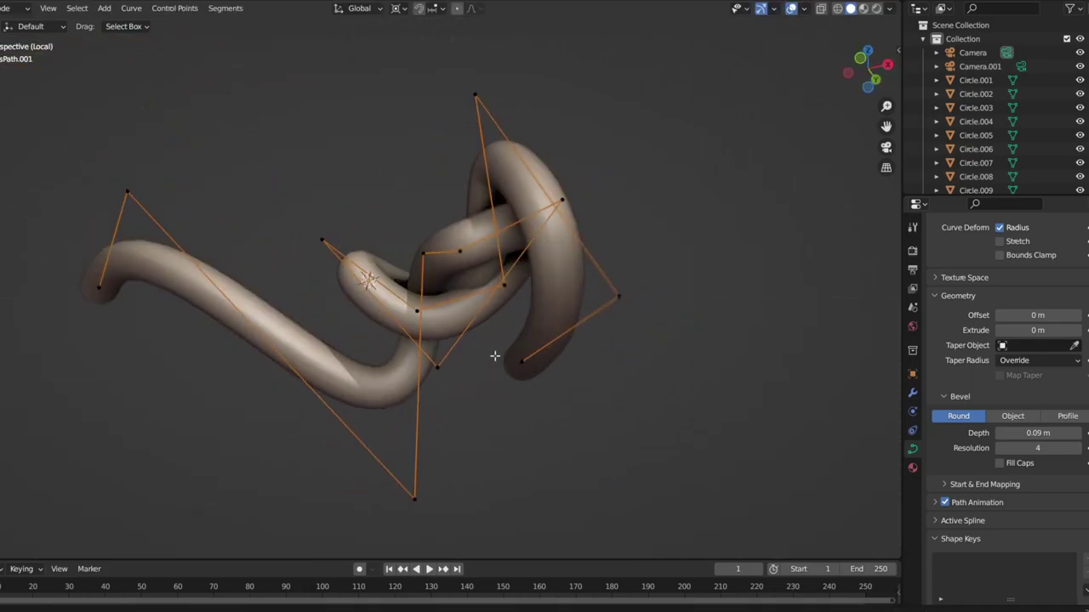
drag(504, 289, 525, 293)
middle_drag(525, 293, 561, 213)
drag(555, 203, 557, 186)
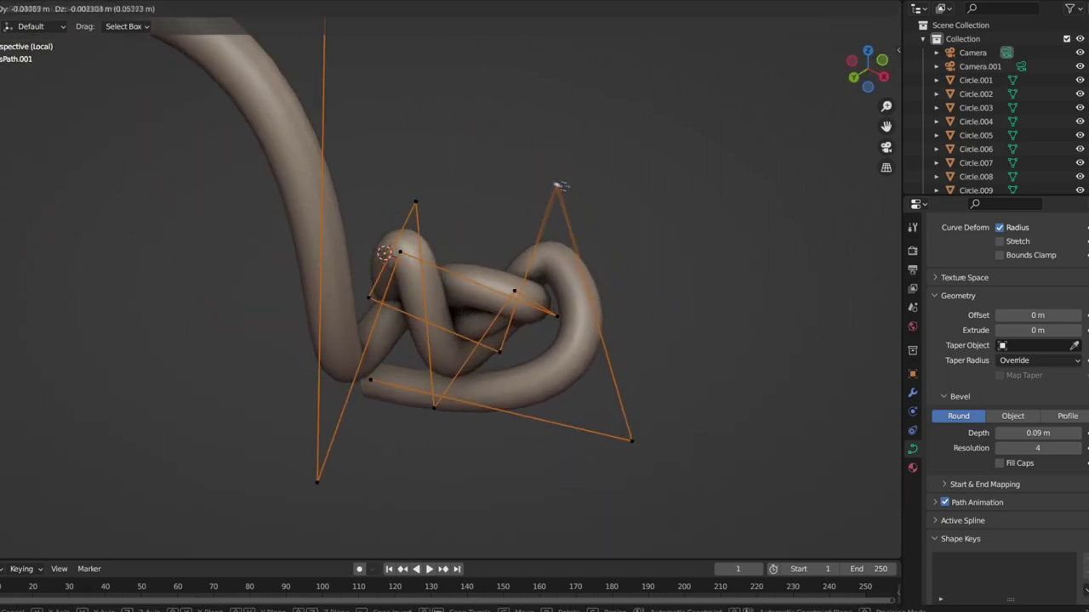
drag(633, 436, 618, 481)
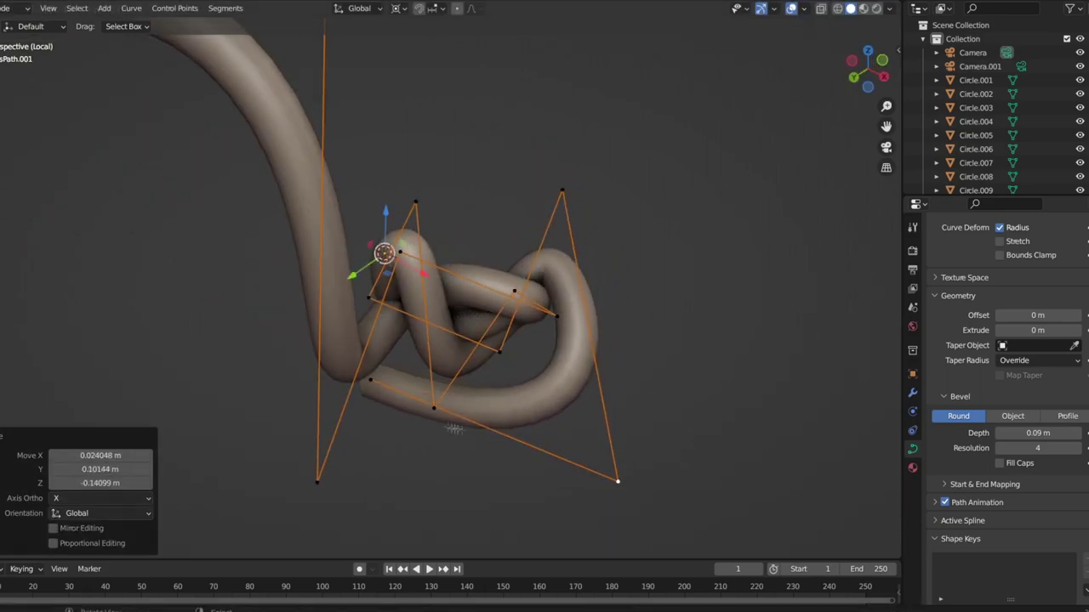
right_click(619, 487)
click(340, 238)
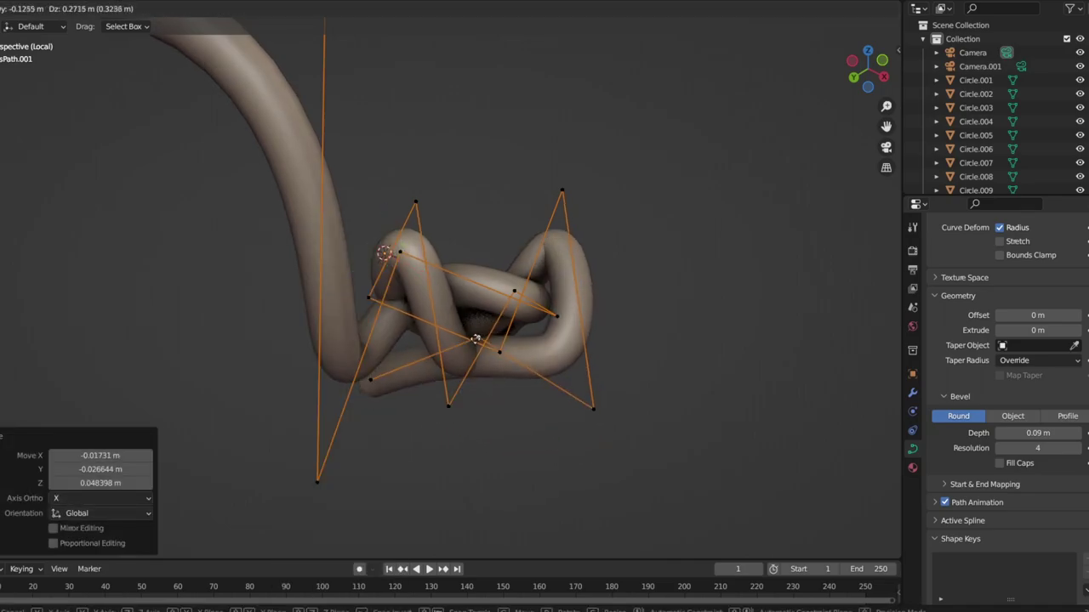
drag(598, 414, 510, 358)
middle_drag(511, 357, 634, 420)
key(Tab)
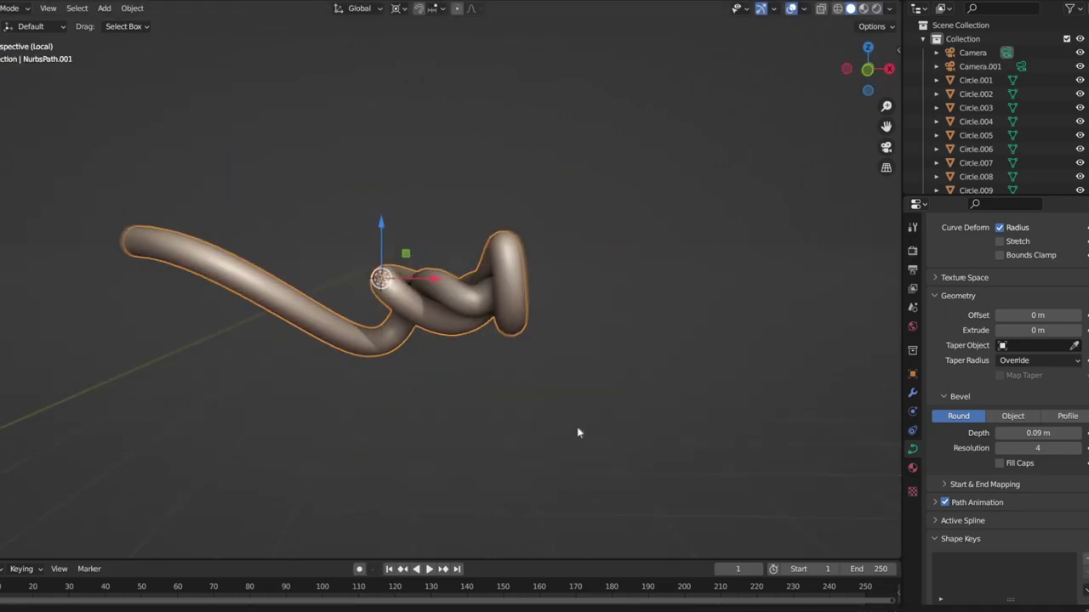
Leave local view, rotate the knot 90° and move it to the carriage ring
key(KP_1)
key(KP_Divide)
drag(653, 326, 318, 342)
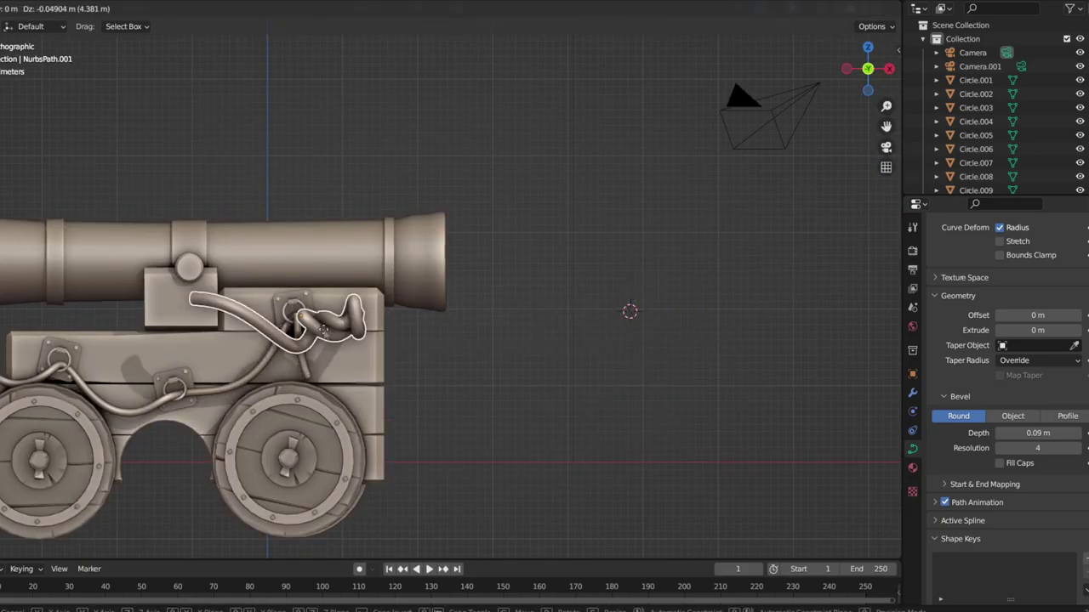
text(r90)
key(Return)
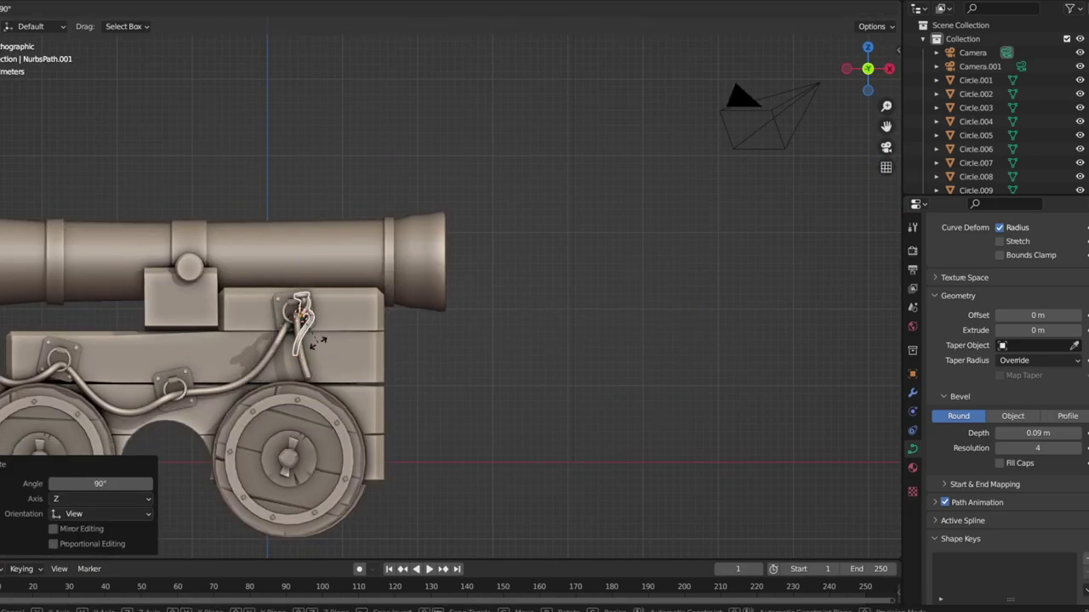
middle_drag(319, 342, 558, 360)
Shift the knotted rope along Y and scale it up to 1.131
scroll(559, 360, up, 5)
drag(626, 496, 641, 482)
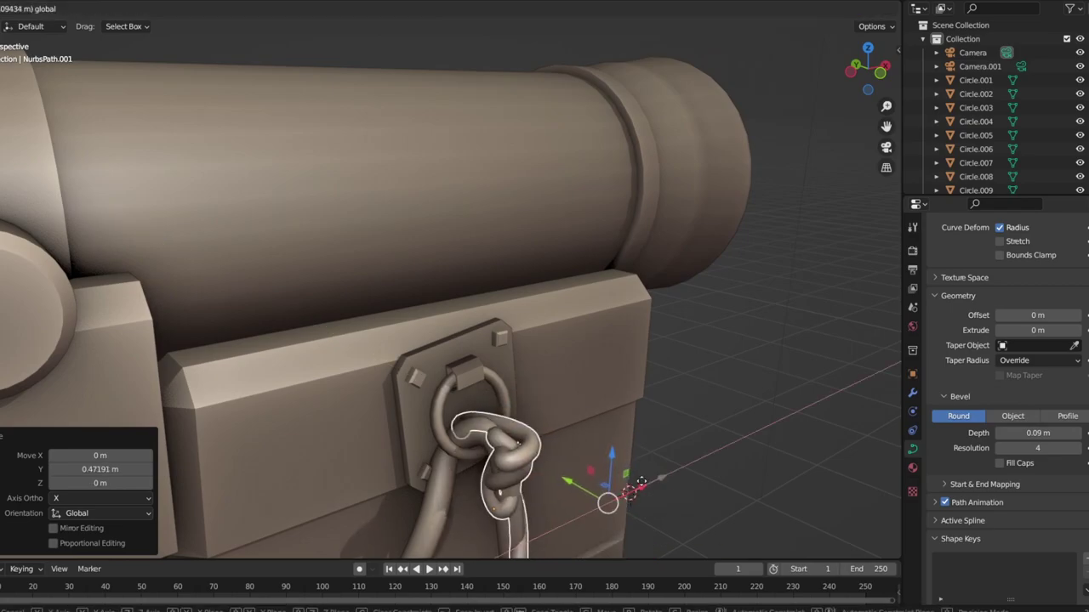
middle_drag(640, 482, 288, 439)
key(s)
click(544, 464)
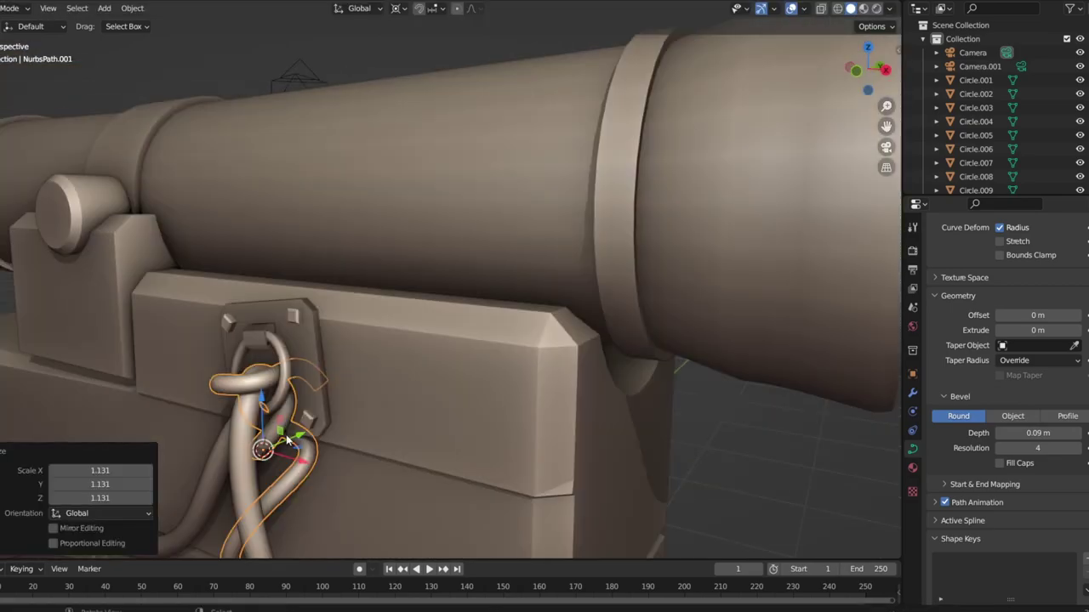
key(s)
scroll(681, 473, down, 4)
scroll(516, 464, up, 5)
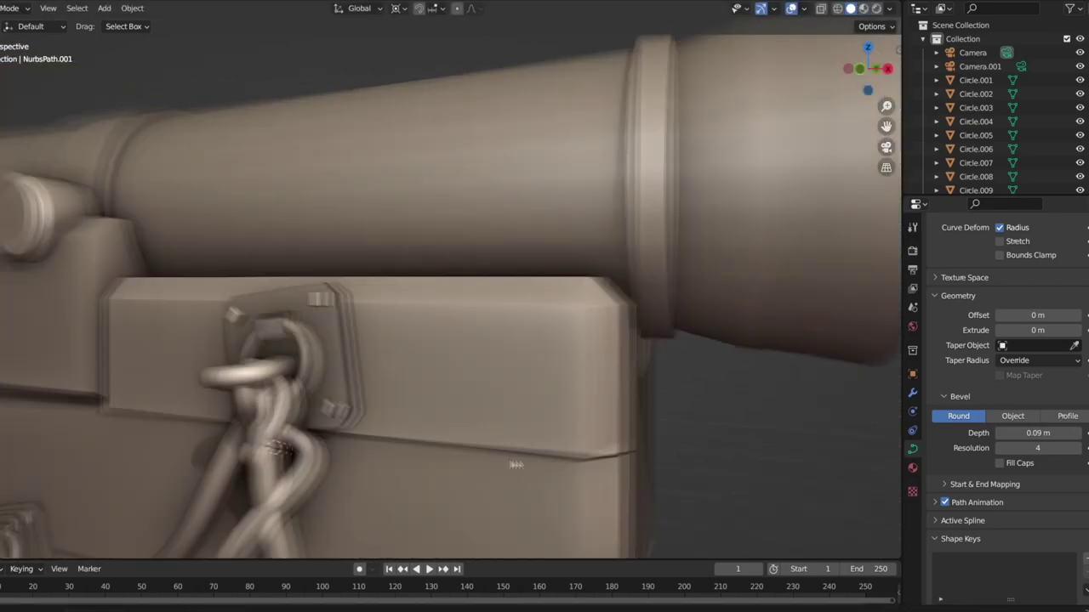
scroll(516, 464, down, 3)
Select the long rope curve and view the ring plate head-on
click(297, 368)
scroll(297, 389, down, 3)
mouse_move(303, 360)
middle_down()
mouse_move(400, 340)
mouse_move(416, 413)
middle_up()
scroll(410, 337, up, 2)
right_click(437, 345)
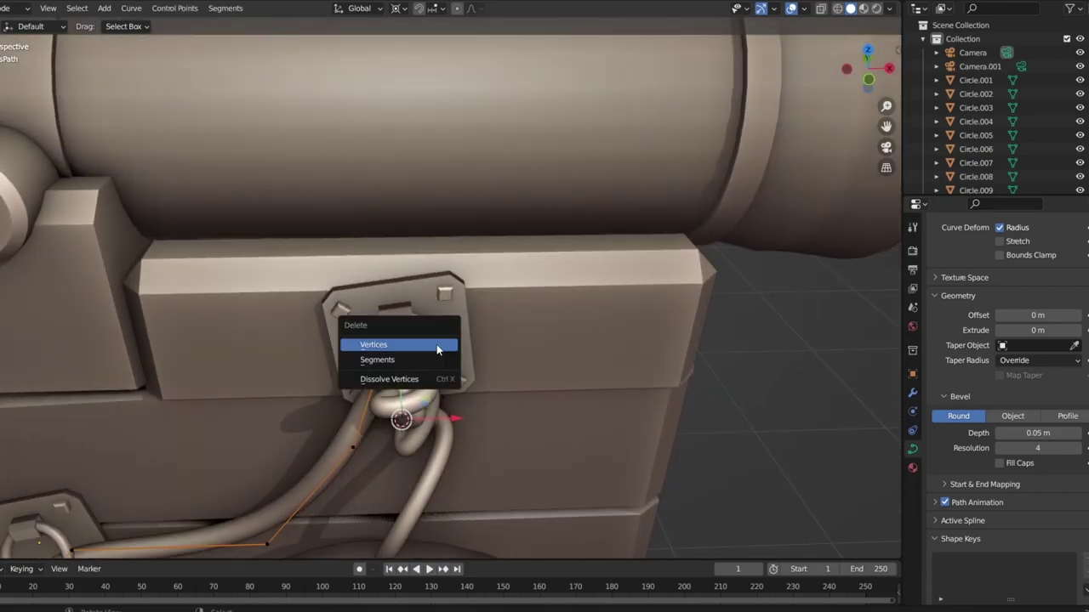
Nudge a knot control point near the ring and view the knot from the side
scroll(459, 331, up, 3)
scroll(505, 307, up, 5)
scroll(491, 230, down, 3)
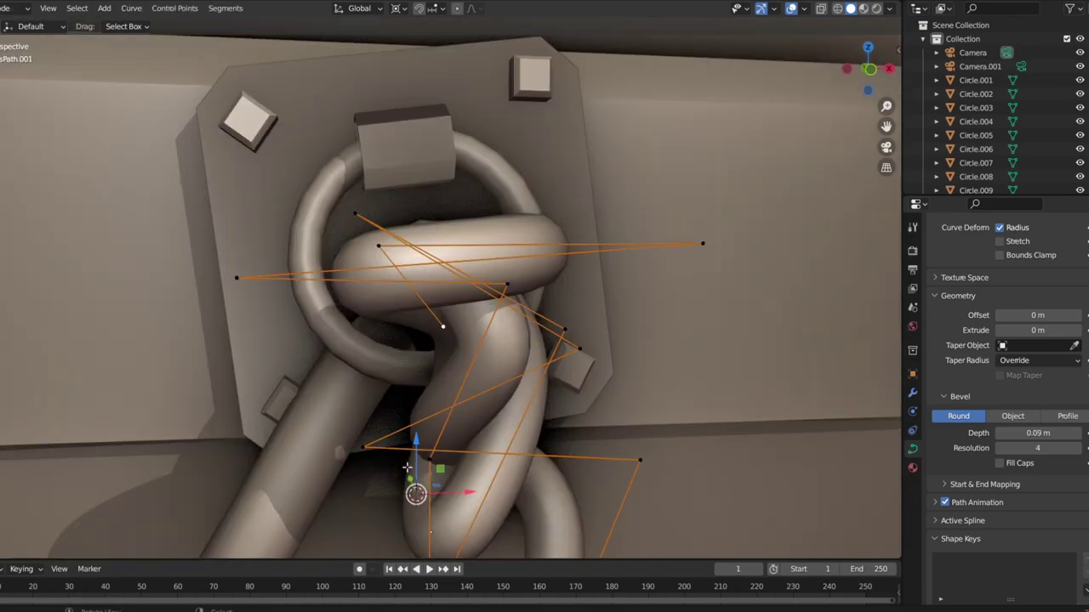
key(g)
click(491, 230)
key(g)
mouse_move(491, 230)
middle_down()
mouse_move(569, 409)
mouse_move(321, 366)
middle_up()
key(g)
scroll(705, 406, down, 3)
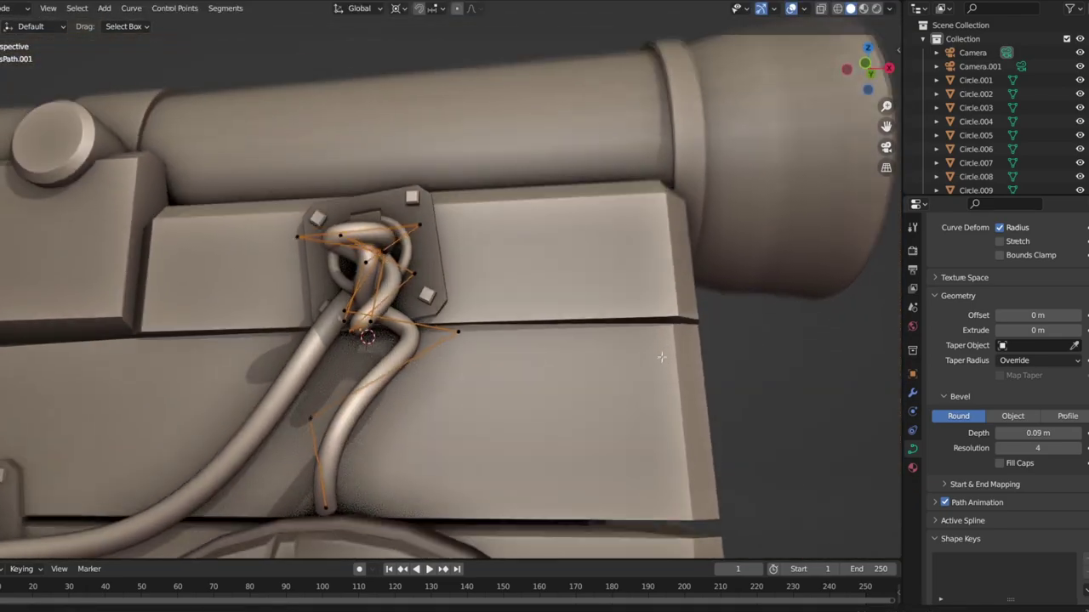
middle_drag(704, 405, 766, 357)
scroll(392, 413, up, 4)
Shift three knot control points along the Y axis around the ring
key(g)
key(y)
click(340, 408)
key(g)
key(y)
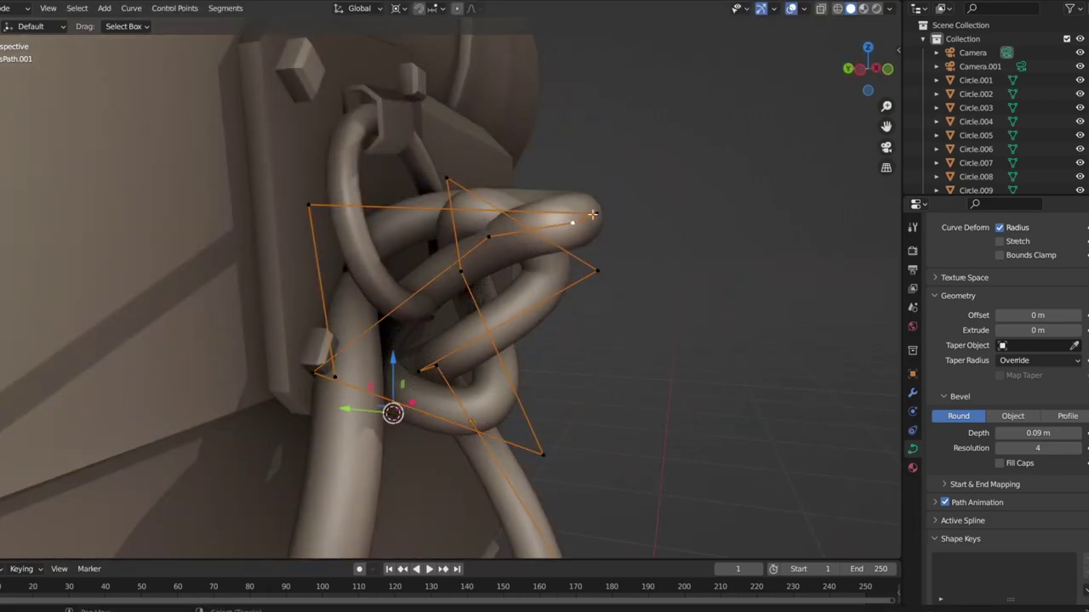
click(353, 409)
key(g)
key(y)
click(392, 413)
Reposition the knot curve's endpoint while viewing the cannon from the front
scroll(392, 414, down, 4)
mouse_move(392, 414)
middle_down()
mouse_move(646, 400)
mouse_move(443, 413)
middle_up()
key(g)
click(423, 414)
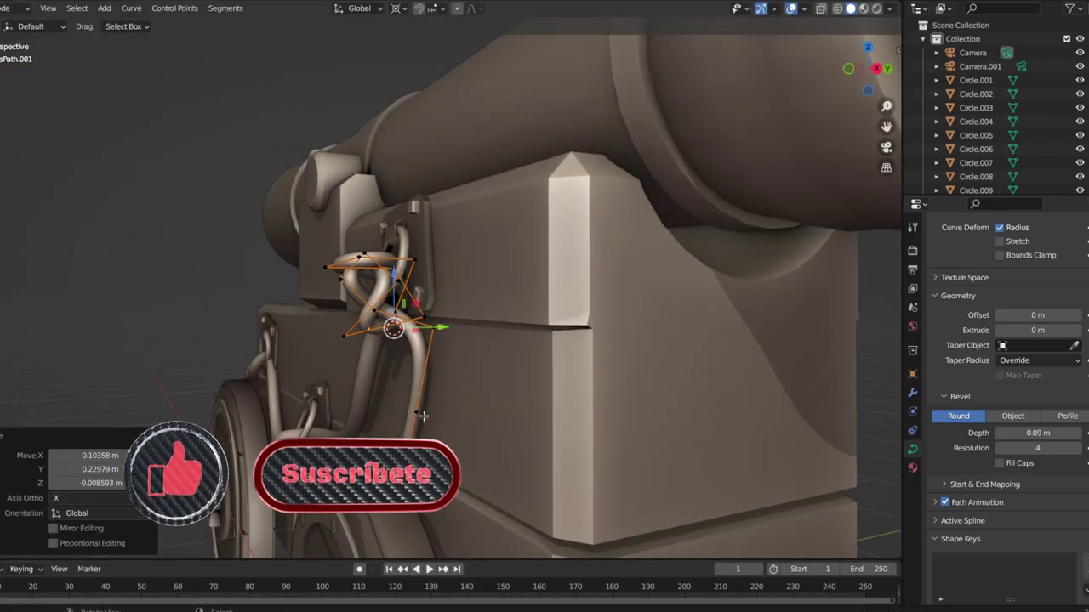
key(g)
key(KP_1)
click(421, 423)
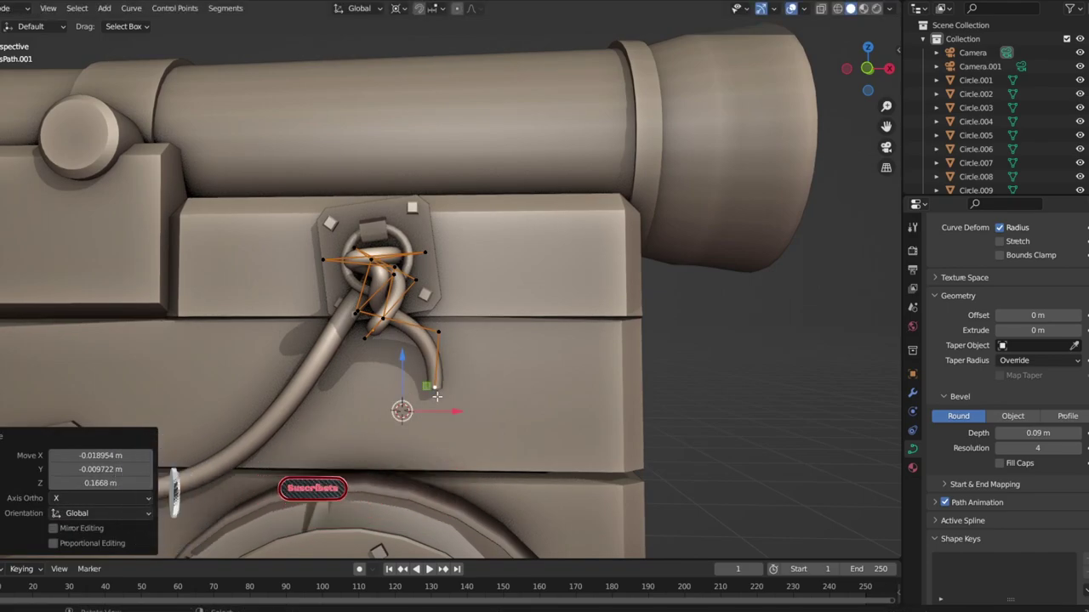
Lower the knot's hanging tail end along Z beside the carriage side
click(439, 336)
key(g)
key(z)
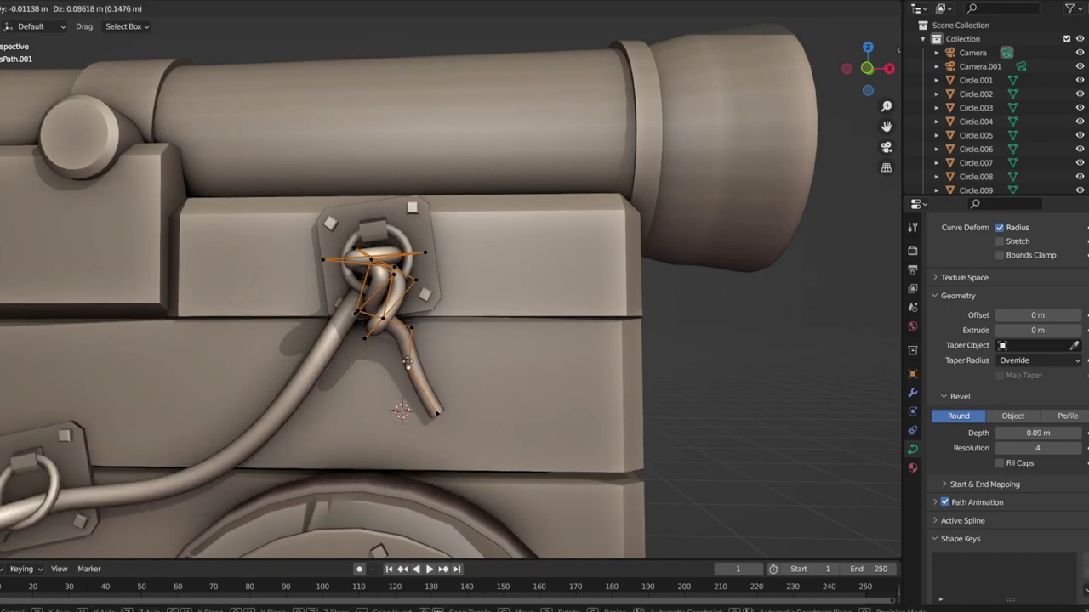
click(443, 415)
scroll(729, 420, down, 5)
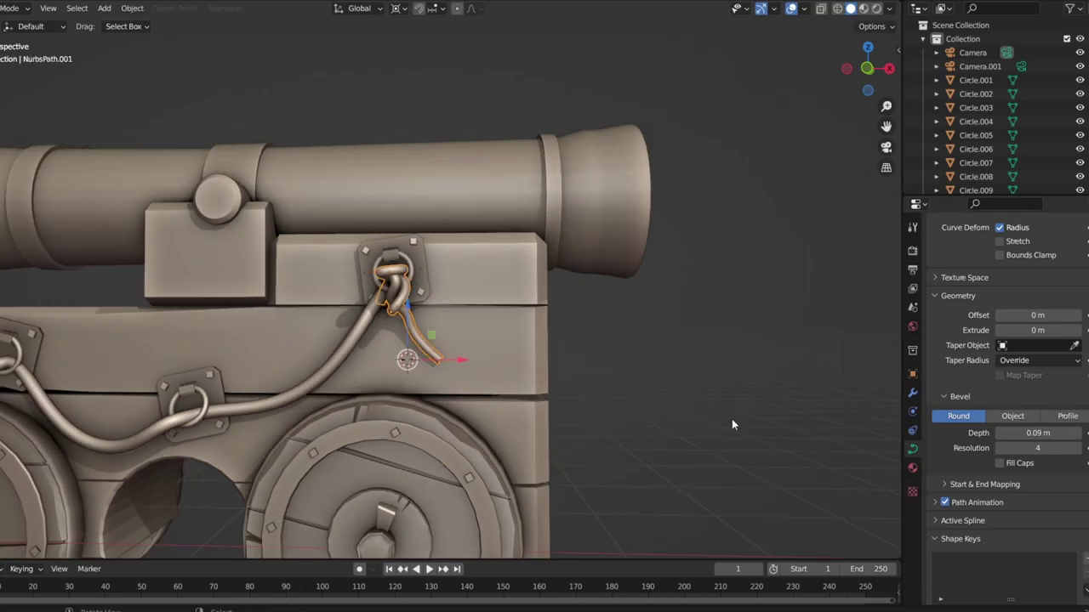
Move the selected knot points along Y and then X to hug the ring
middle_drag(729, 420, 680, 434)
key(KP_Decimal)
key(Tab)
key(g)
key(y)
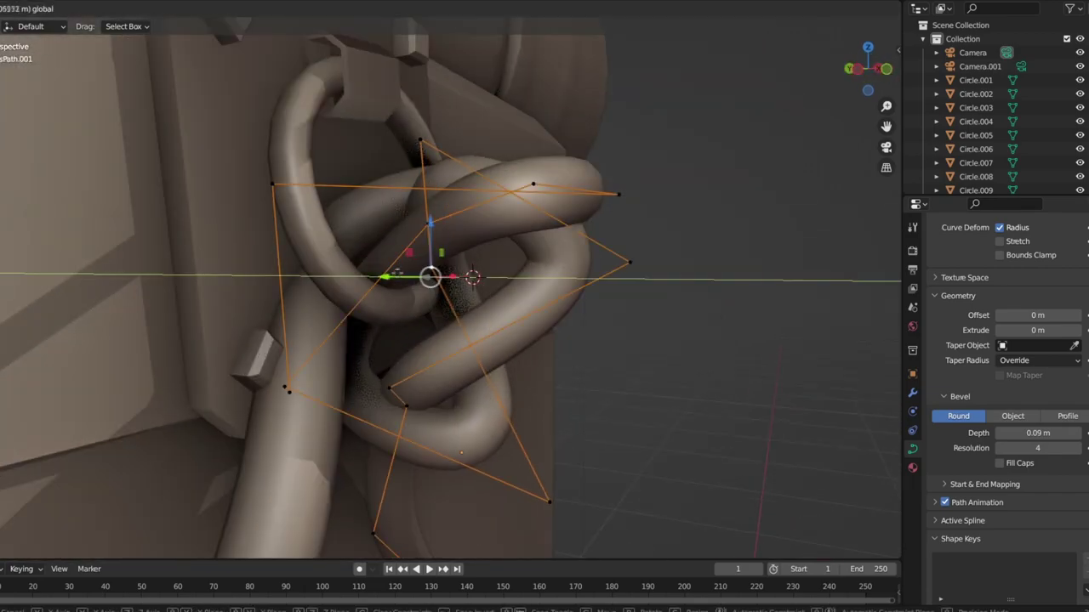
middle_drag(473, 275, 357, 255)
key(x)
click(451, 270)
Subdivide the knot segment and move the new midpoint to lengthen the curling tail
right_click(301, 83)
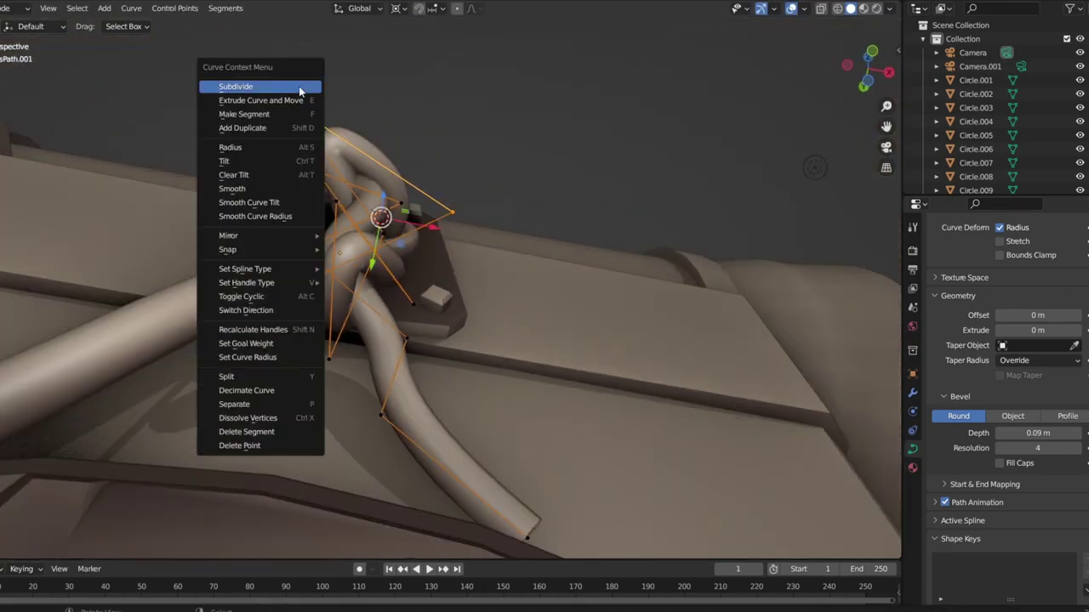
click(301, 83)
click(326, 188)
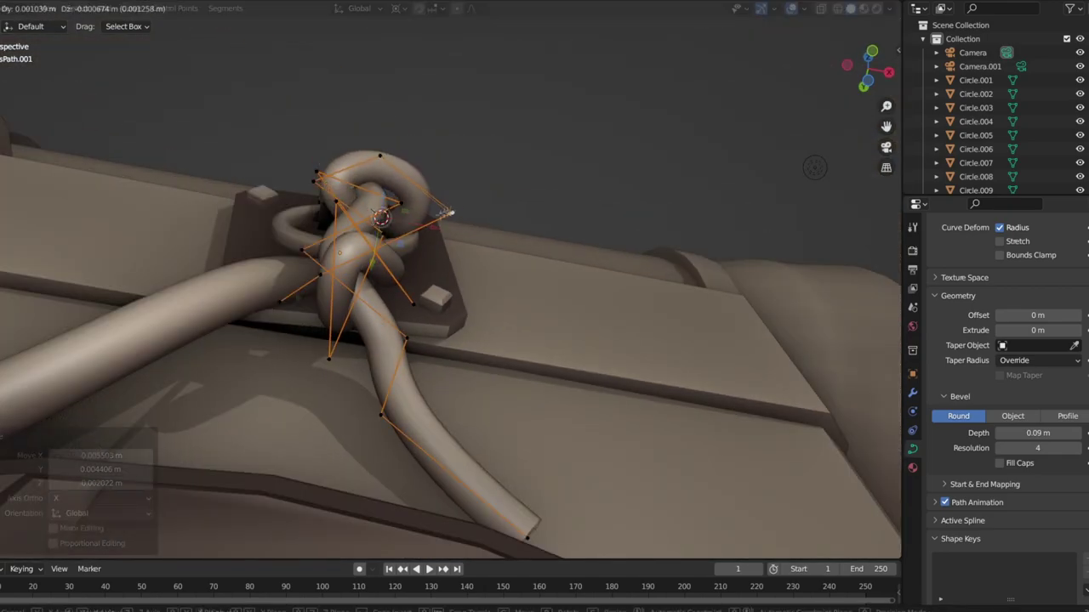
middle_drag(357, 255, 441, 341)
key(Tab)
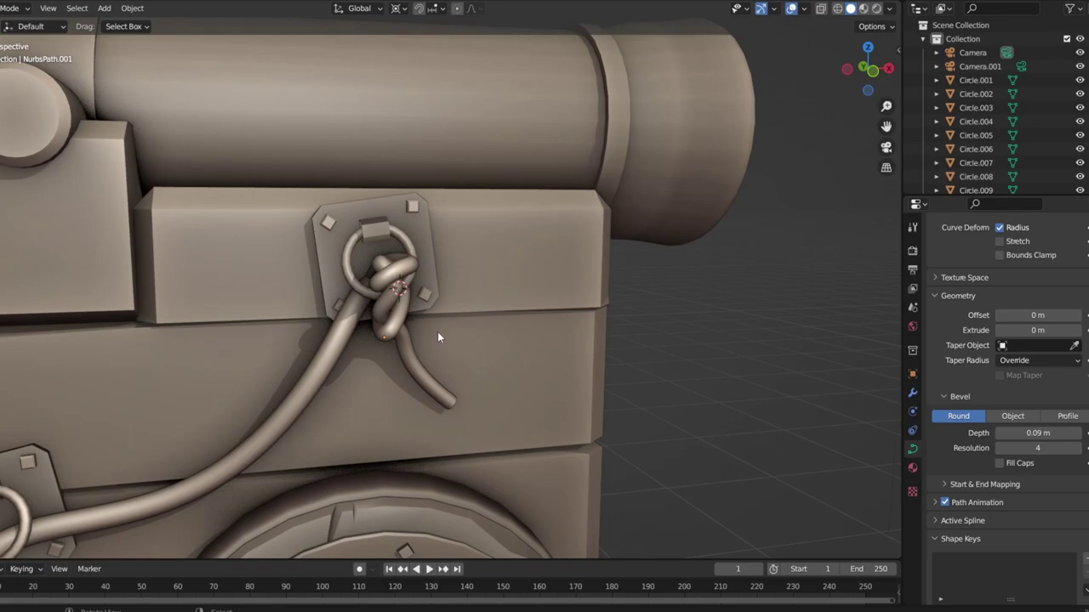
scroll(438, 332, up, 3)
key(Tab)
key(g)
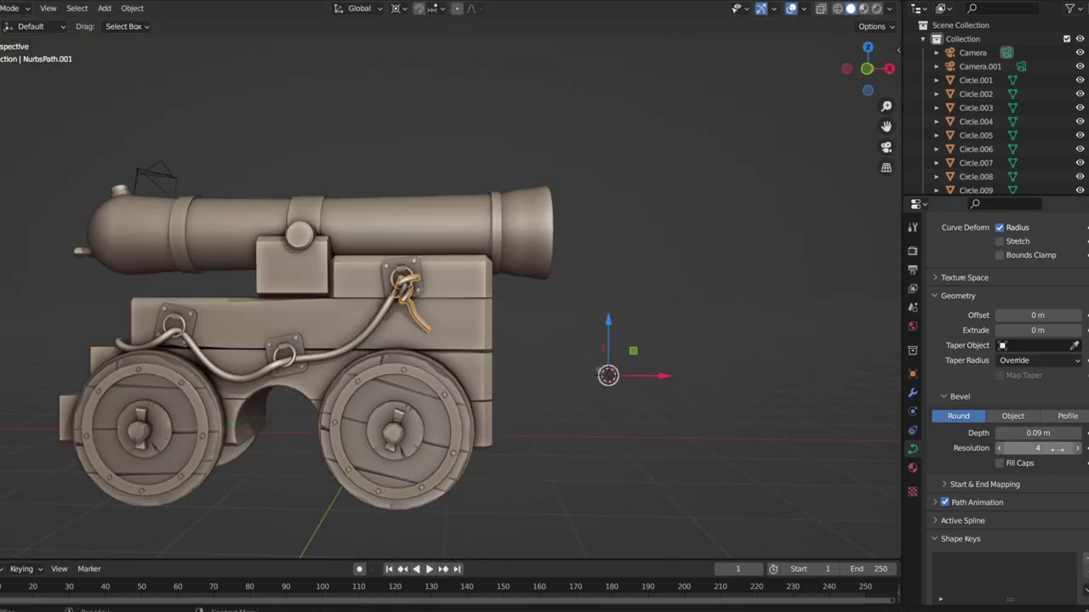
Orbit closer to the carriage side, then view the cannon from behind
middle_drag(622, 434, 474, 395)
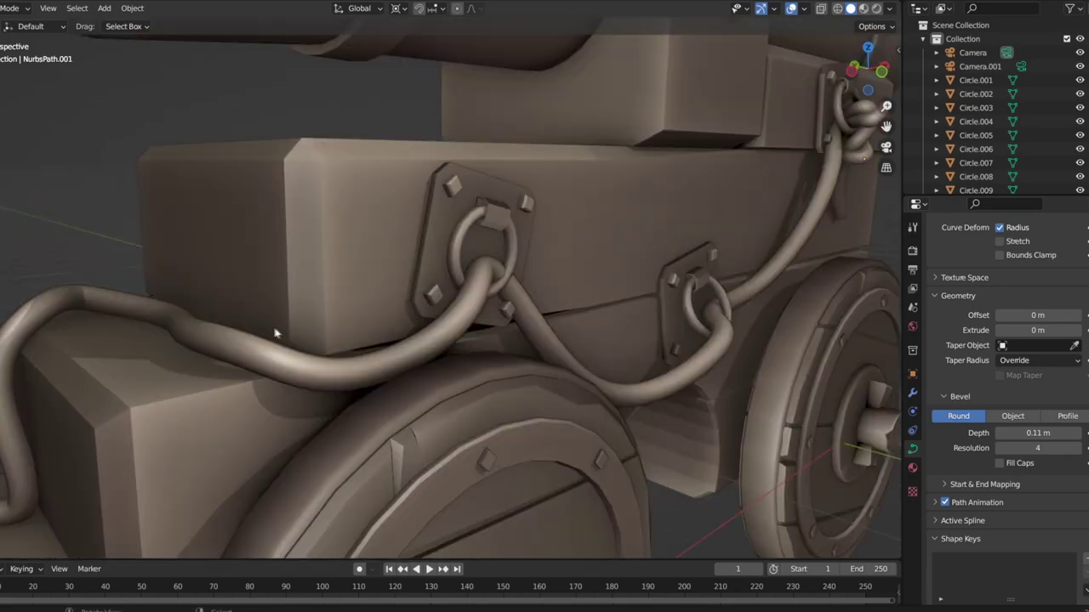
scroll(341, 417, up, 5)
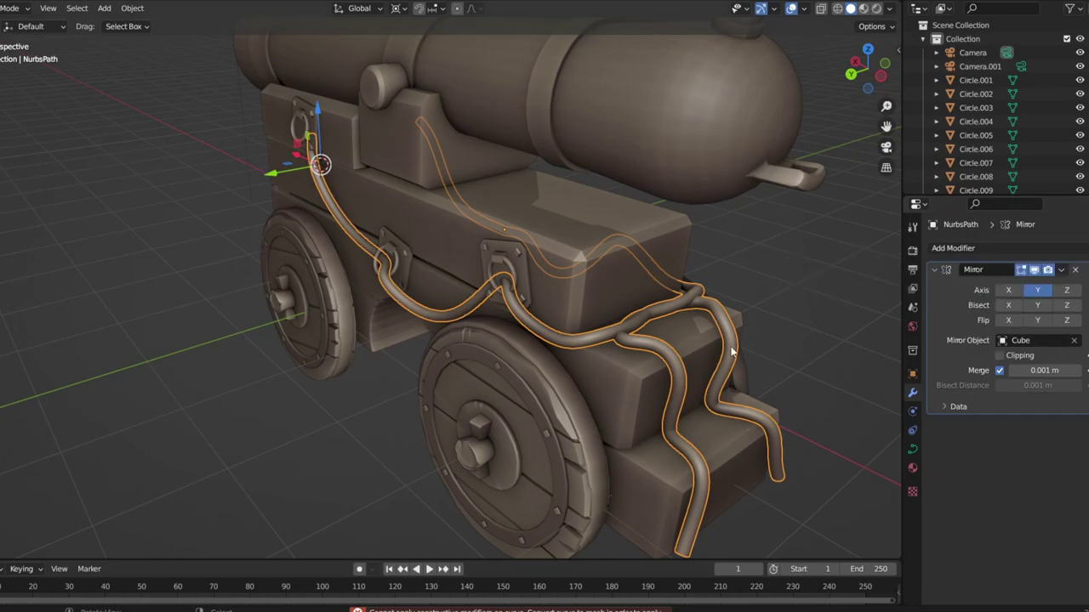
middle_drag(742, 341, 739, 331)
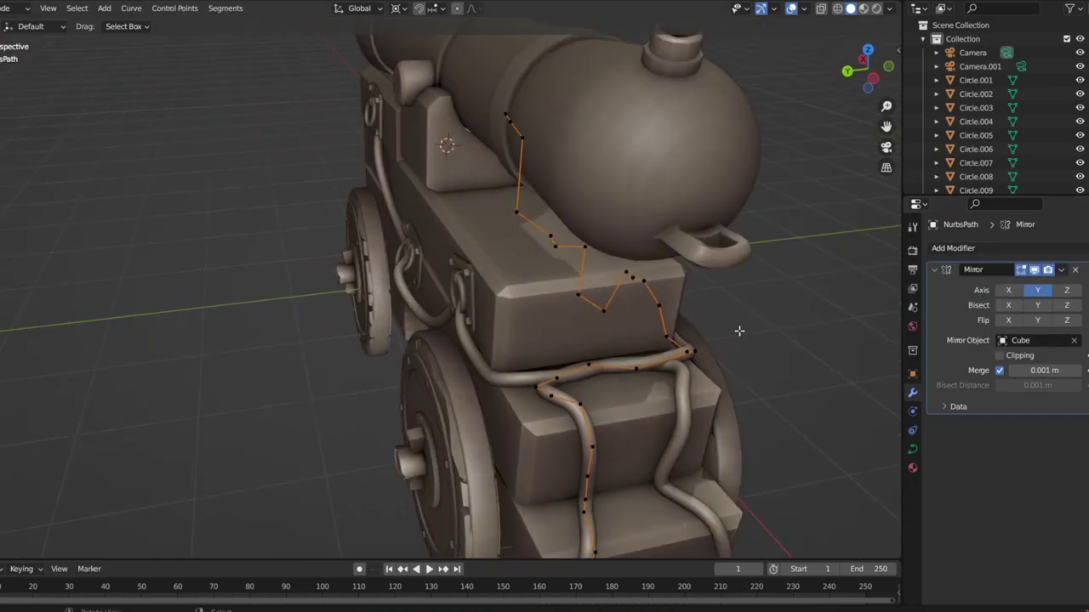
Delete the Mirror modifier from the long rope
click(1076, 270)
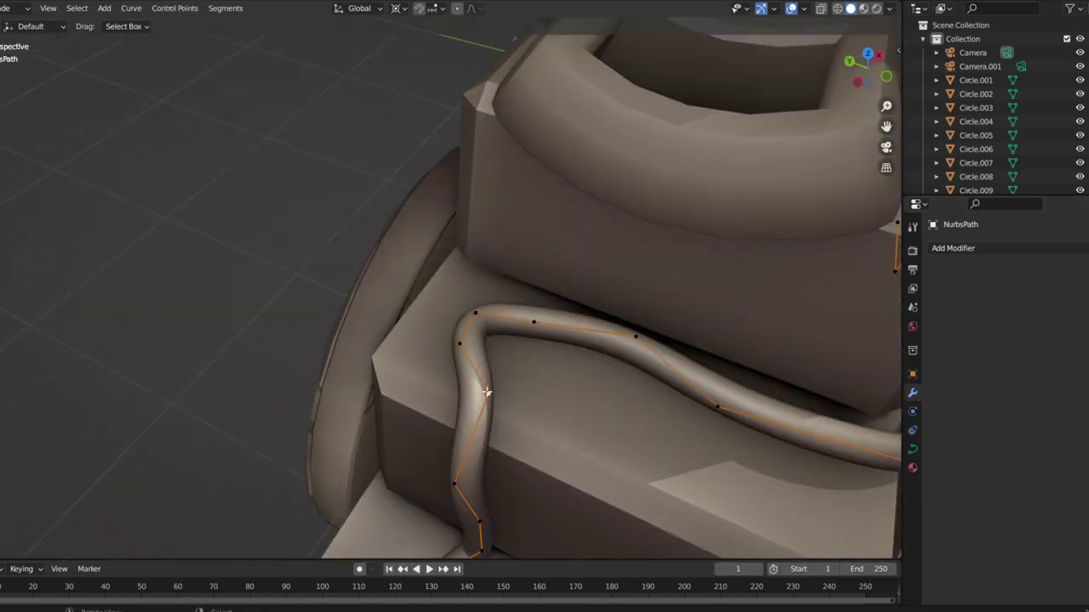
scroll(487, 392, down, 6)
scroll(444, 318, down, 2)
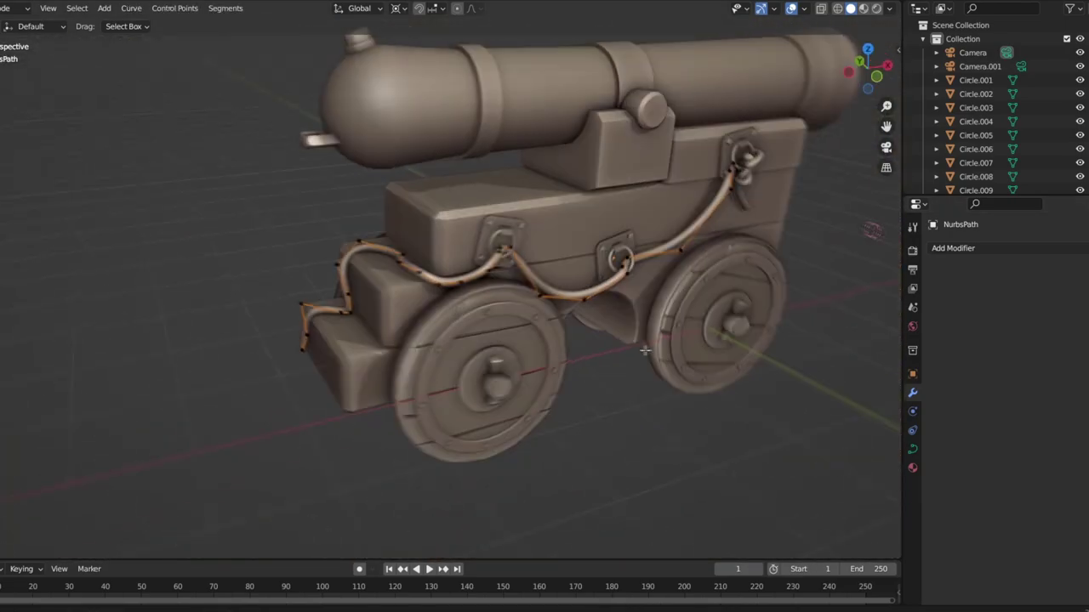
scroll(581, 417, down, 3)
scroll(597, 379, up, 2)
Select the carriage Cube and isolate it in Local View
mouse_move(603, 408)
middle_down()
mouse_move(640, 406)
mouse_move(569, 389)
middle_up()
click(569, 388)
key(Tab)
scroll(544, 333, up, 4)
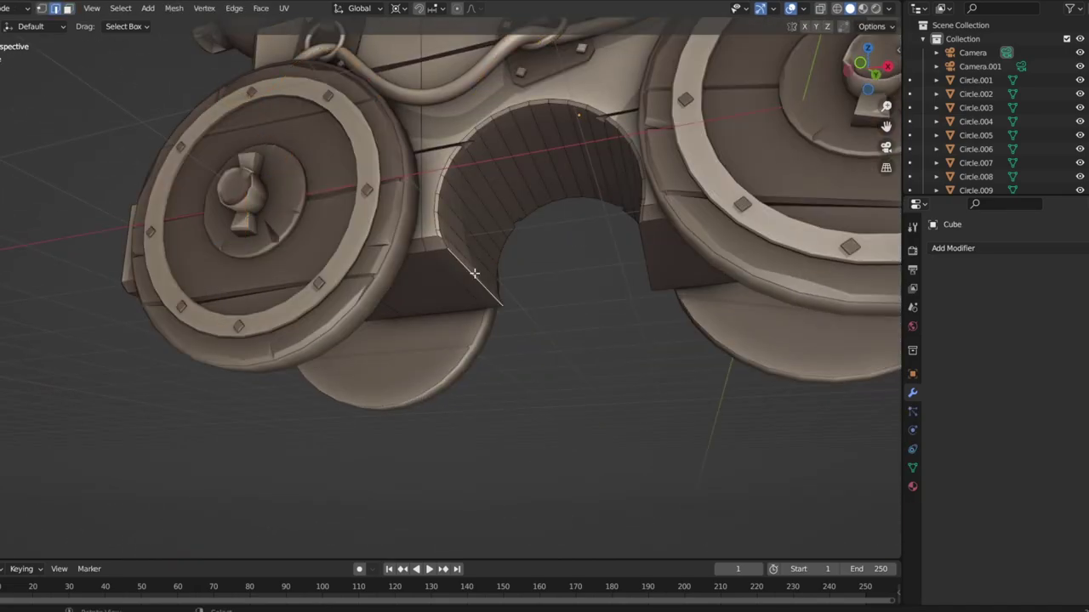
scroll(677, 318, down, 5)
key(Tab)
mouse_move(595, 403)
middle_down()
mouse_move(624, 360)
mouse_move(644, 416)
mouse_move(598, 417)
middle_up()
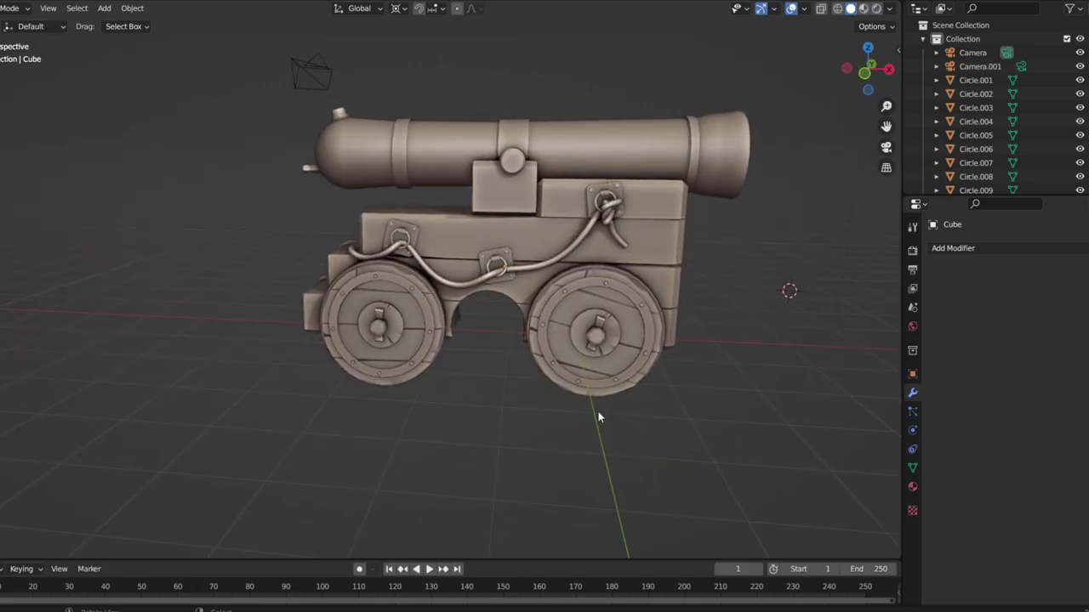
scroll(591, 392, up, 3)
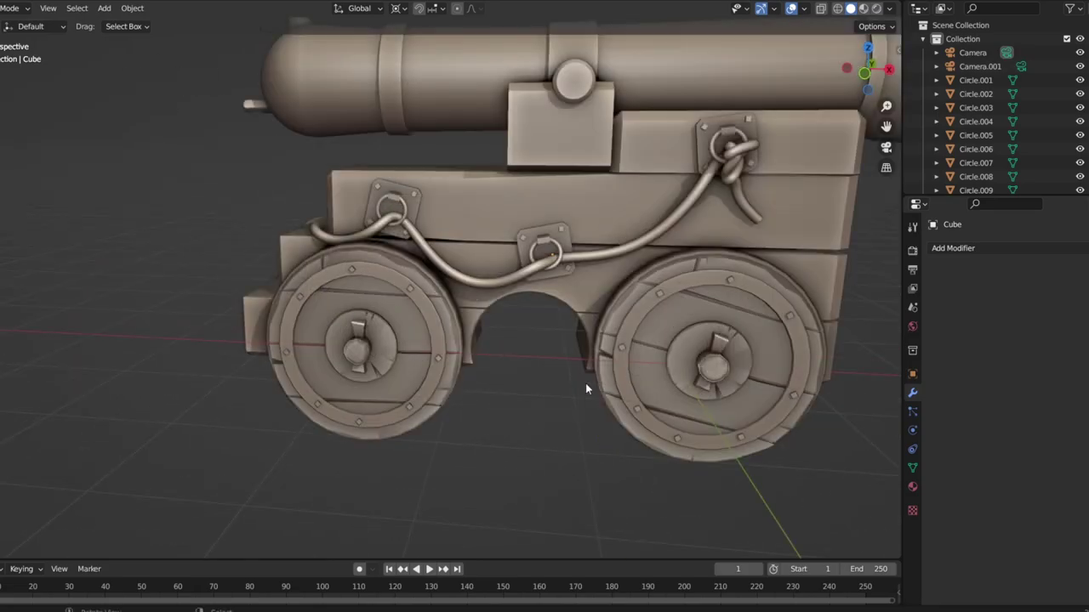
scroll(586, 384, down, 2)
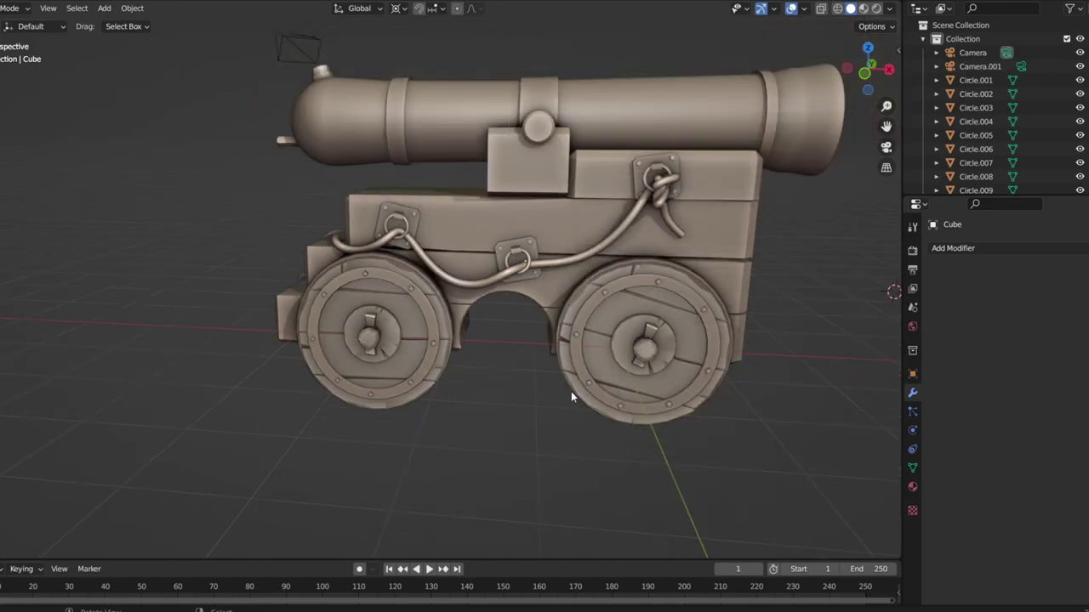
click(570, 391)
mouse_move(571, 392)
middle_down()
mouse_move(573, 377)
mouse_move(490, 387)
mouse_move(473, 371)
middle_up()
key(KP_Divide)
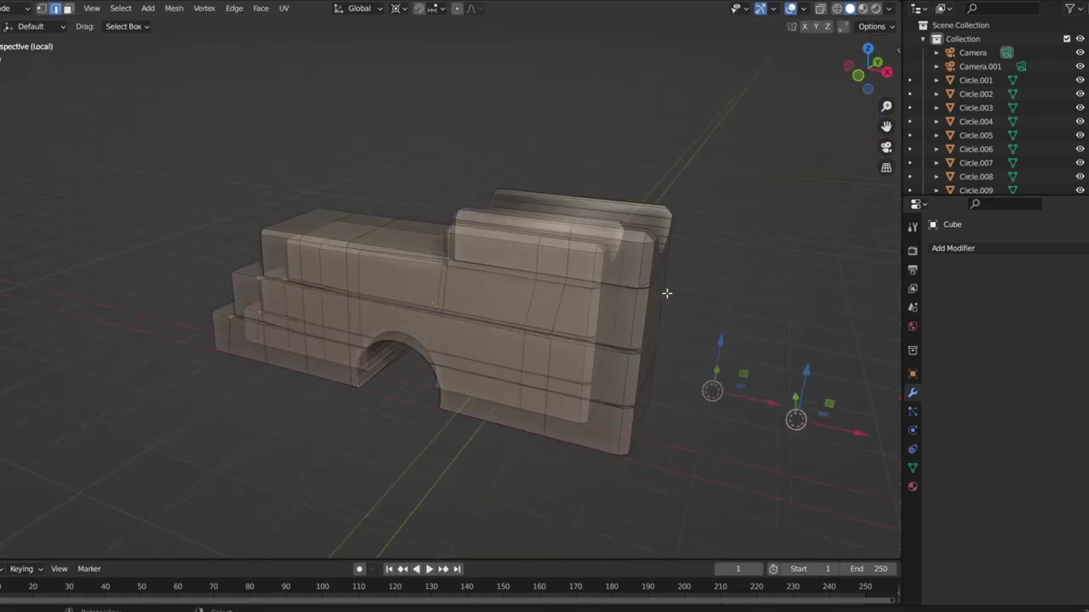
Add a plane in front view, then delete it as misplaced
key(KP_1)
key(shift+a)
click(647, 226)
key(g)
key(x)
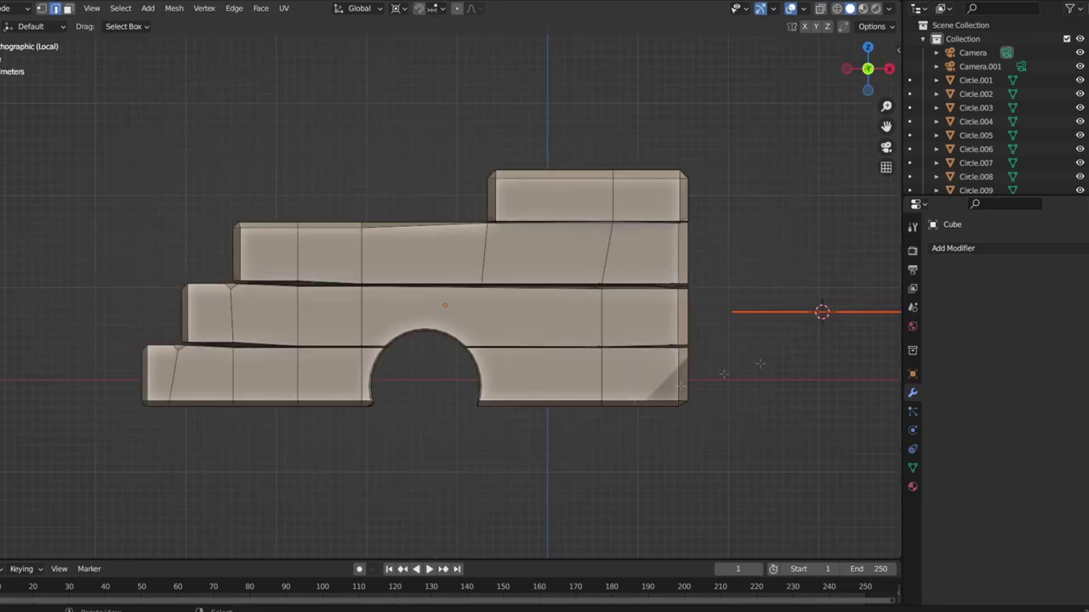
key(Escape)
key(Tab)
middle_drag(822, 312, 839, 347)
key(Delete)
key(KP_1)
Add a view-aligned plane, narrow it along X, and lower it into a strap plank
key(shift+a)
click(647, 275)
click(100, 458)
click(85, 478)
key(s)
key(x)
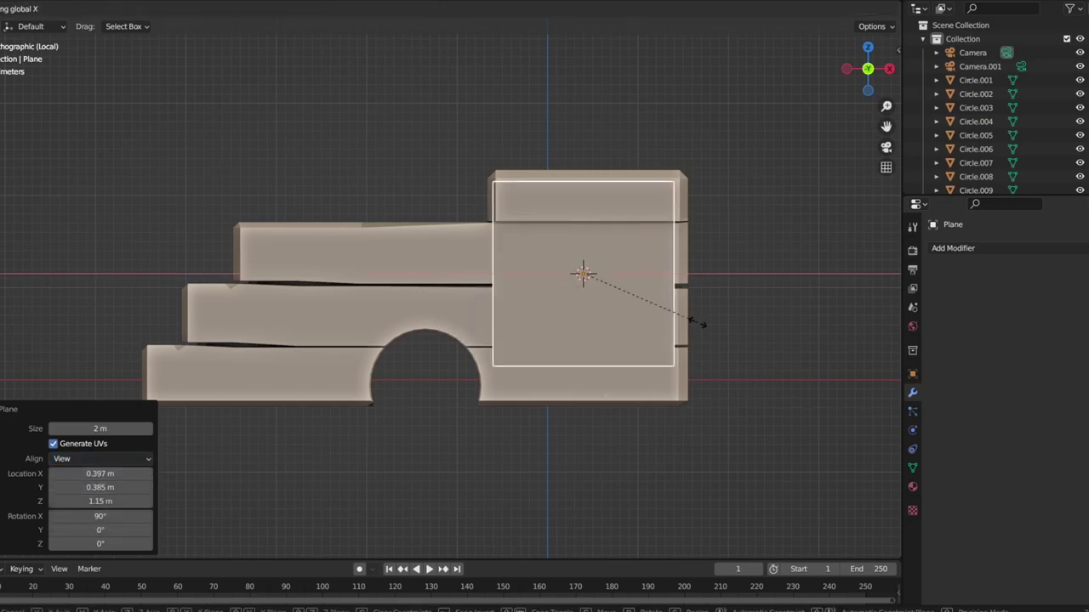
click(587, 276)
key(g)
key(x)
click(586, 237)
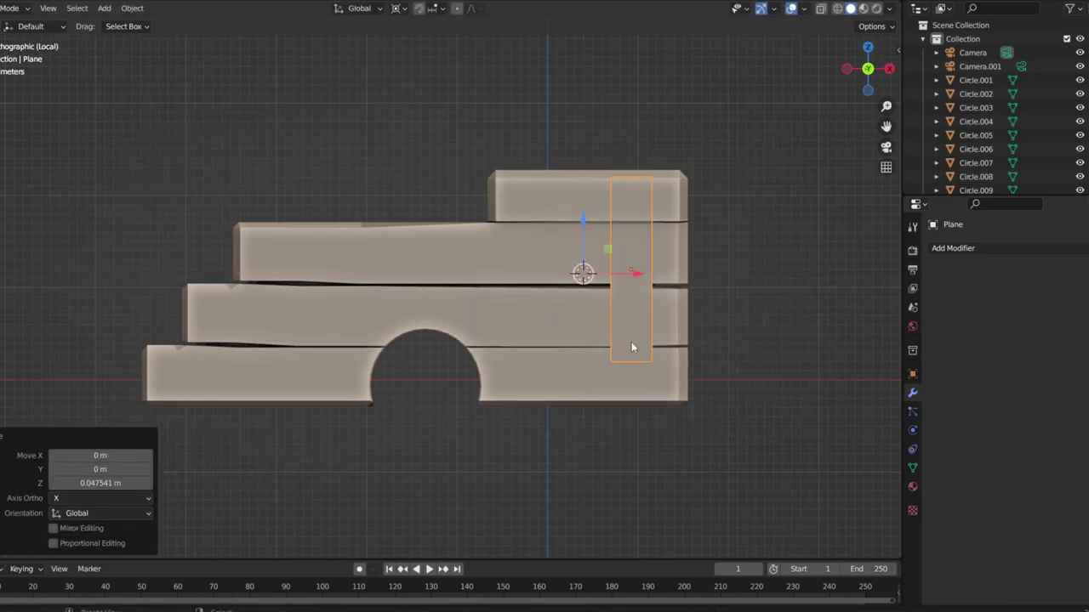
key(g)
key(z)
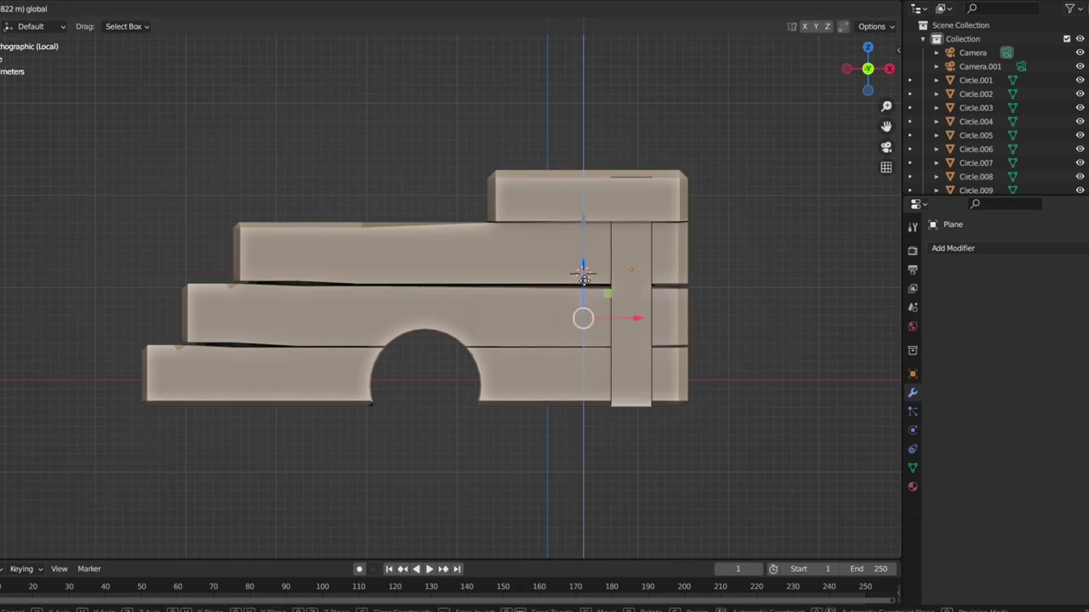
click(584, 276)
Nudge the plank slightly along Y and Z to sit against the carriage
middle_drag(583, 277, 507, 308)
key(g)
key(y)
click(462, 358)
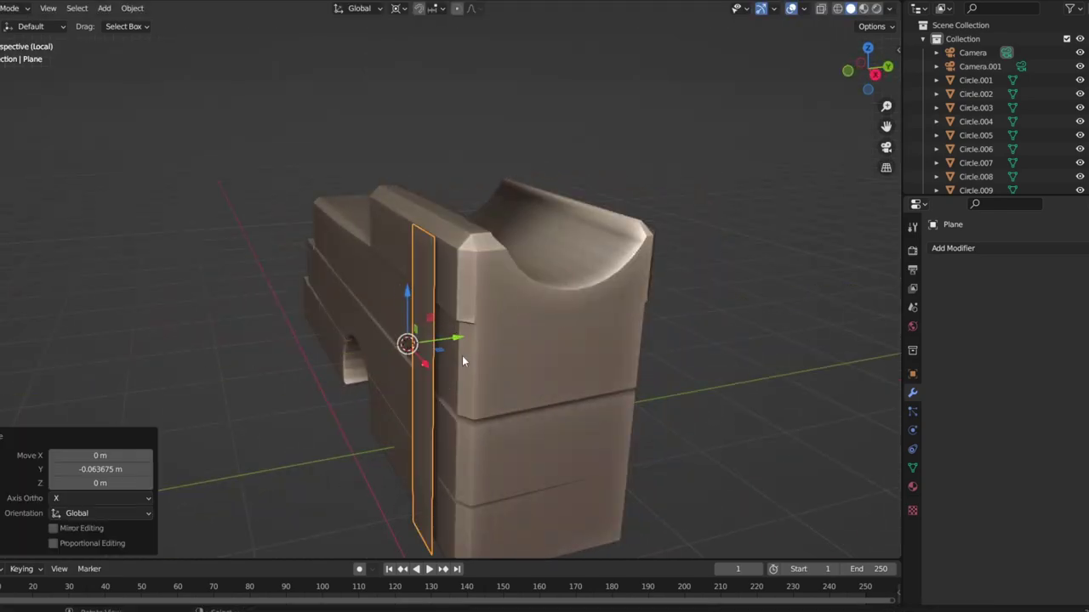
key(g)
key(z)
key(z)
click(426, 342)
click(432, 340)
middle_drag(432, 340, 582, 361)
key(Tab)
Duplicate the plank along X to the carriage's front end, extend its top, and show the whole cannon
key(shift+d)
key(x)
click(309, 283)
key(KP_Decimal)
key(Tab)
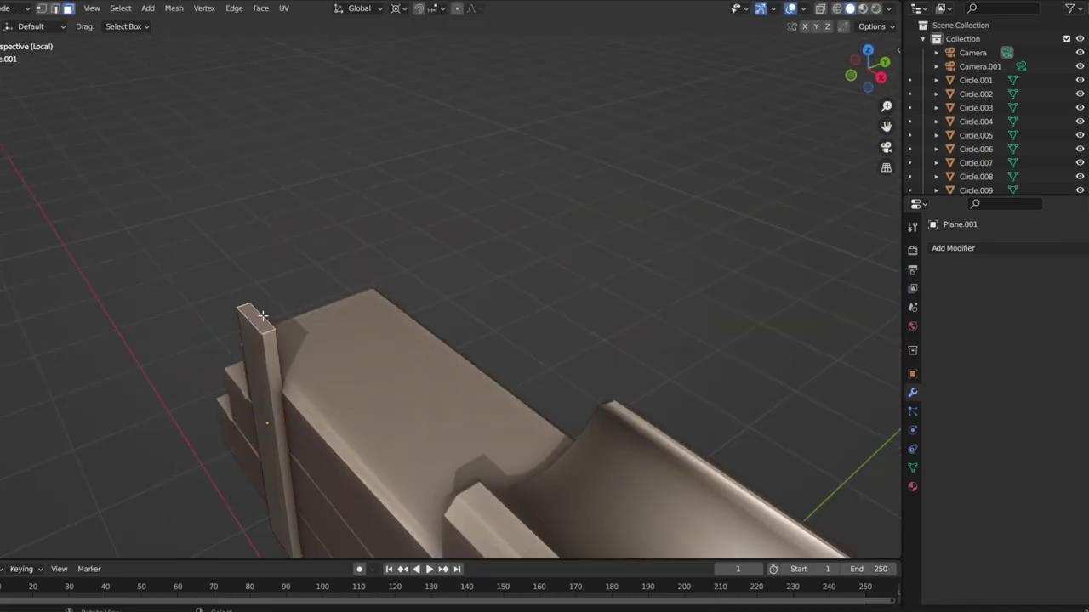
key(alt+z)
click(237, 323)
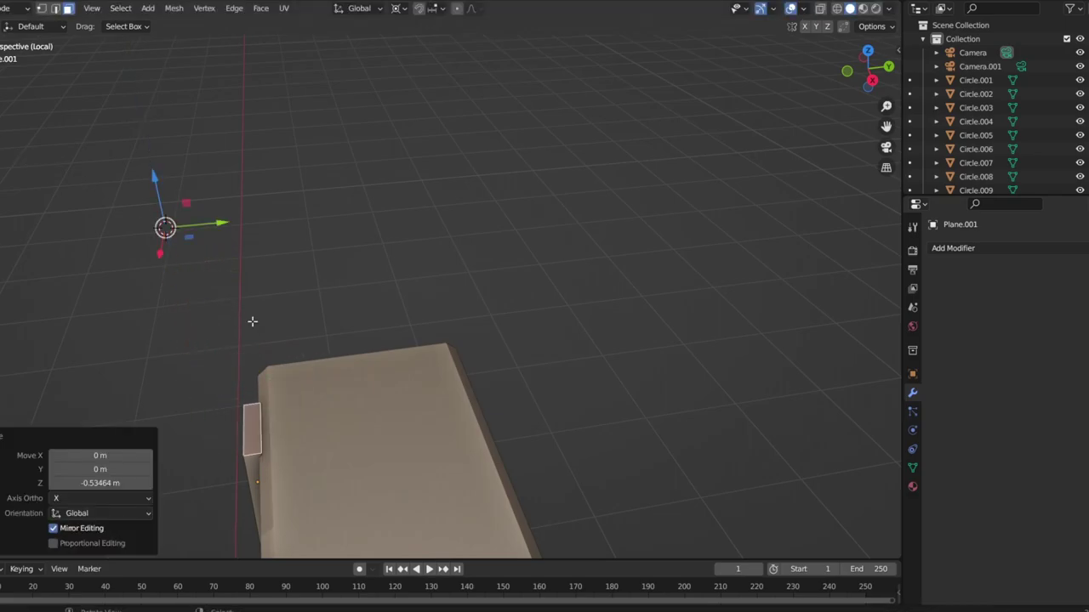
middle_drag(252, 318, 301, 388)
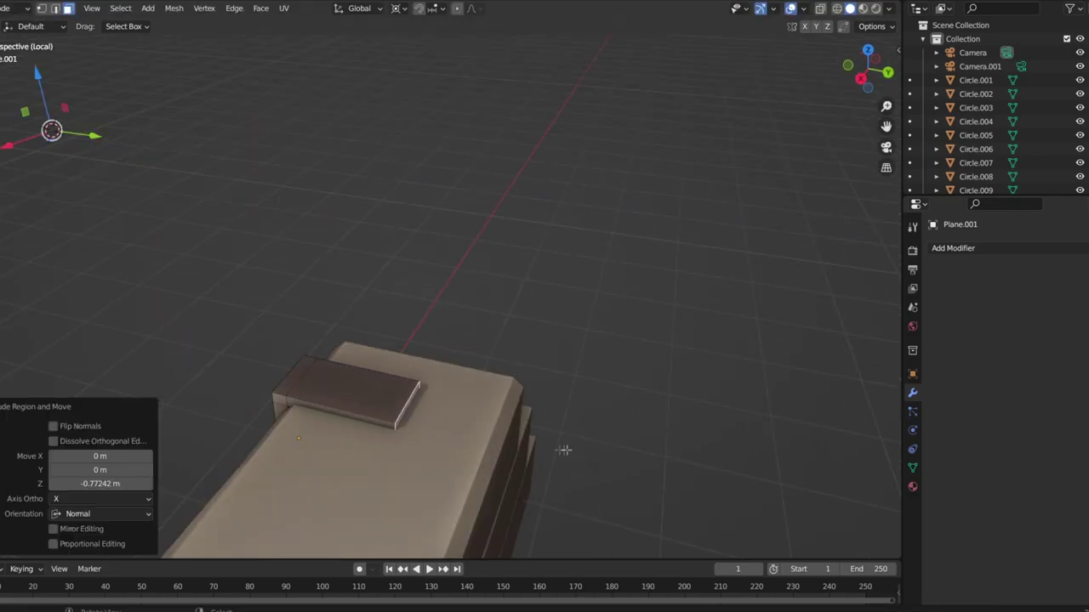
key(Tab)
scroll(539, 506, down, 5)
middle_drag(540, 506, 666, 236)
key(KP_Divide)
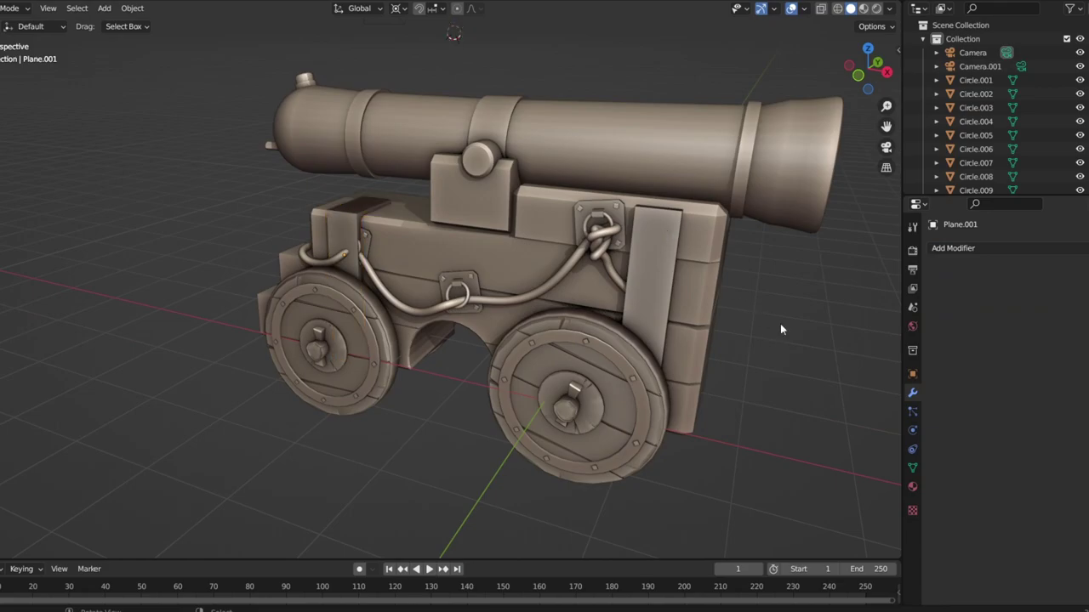
Shift the strap plank along X and Z, then slide its end into place
middle_drag(780, 323, 347, 306)
scroll(389, 304, up, 5)
key(g)
key(x)
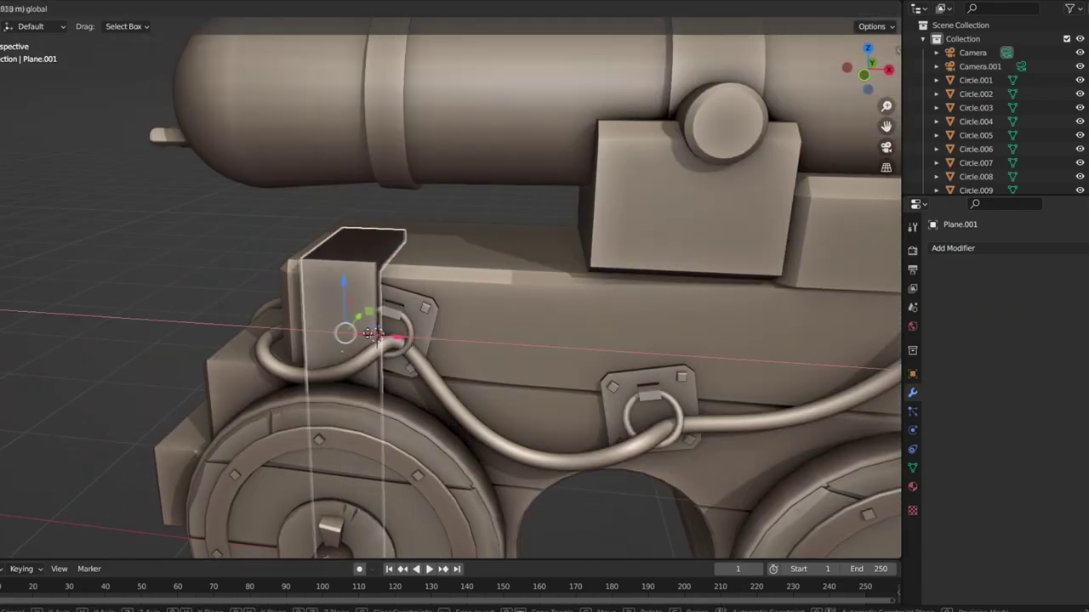
click(545, 410)
mouse_move(543, 403)
middle_down()
mouse_move(496, 298)
mouse_move(292, 333)
middle_up()
key(g)
key(z)
click(266, 340)
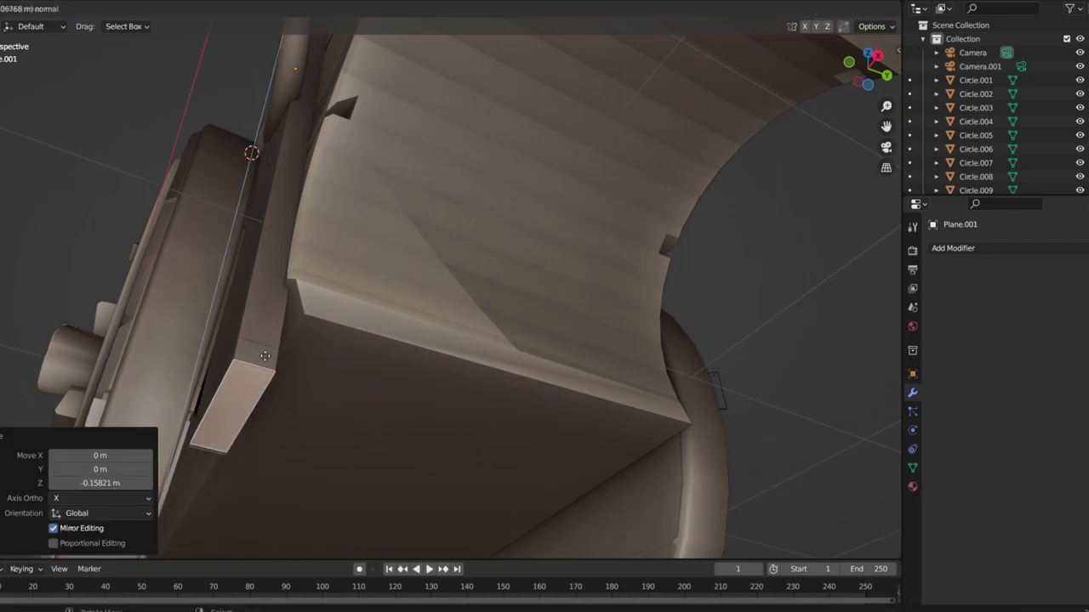
middle_drag(369, 255, 442, 170)
drag(437, 67, 440, 76)
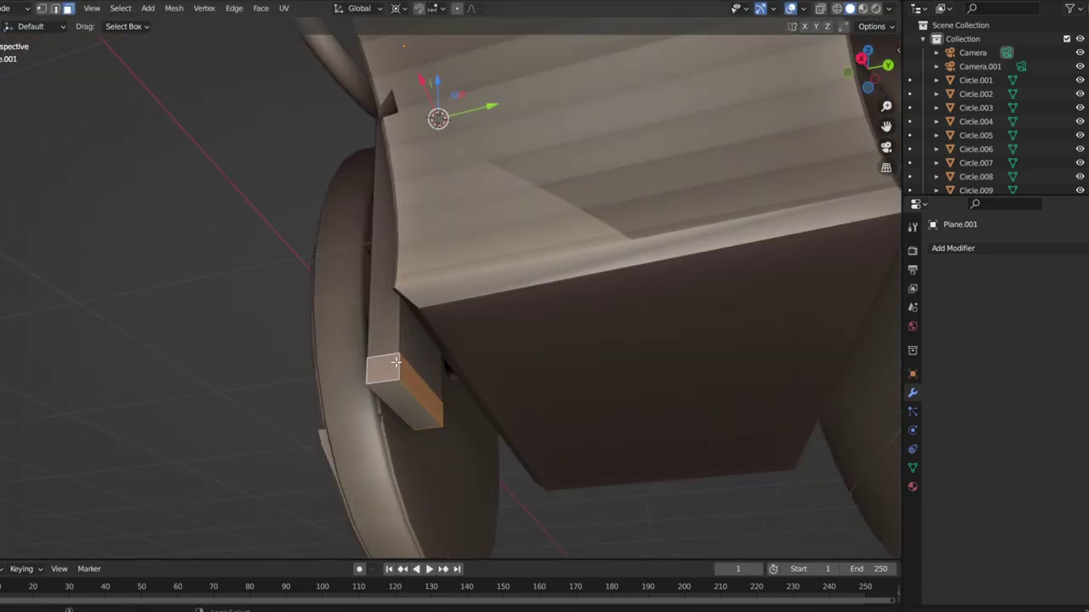
key(Tab)
Add a Mirror modifier to the plank on the Y axis with Cube as mirror object
scroll(396, 362, down, 5)
middle_drag(395, 361, 511, 340)
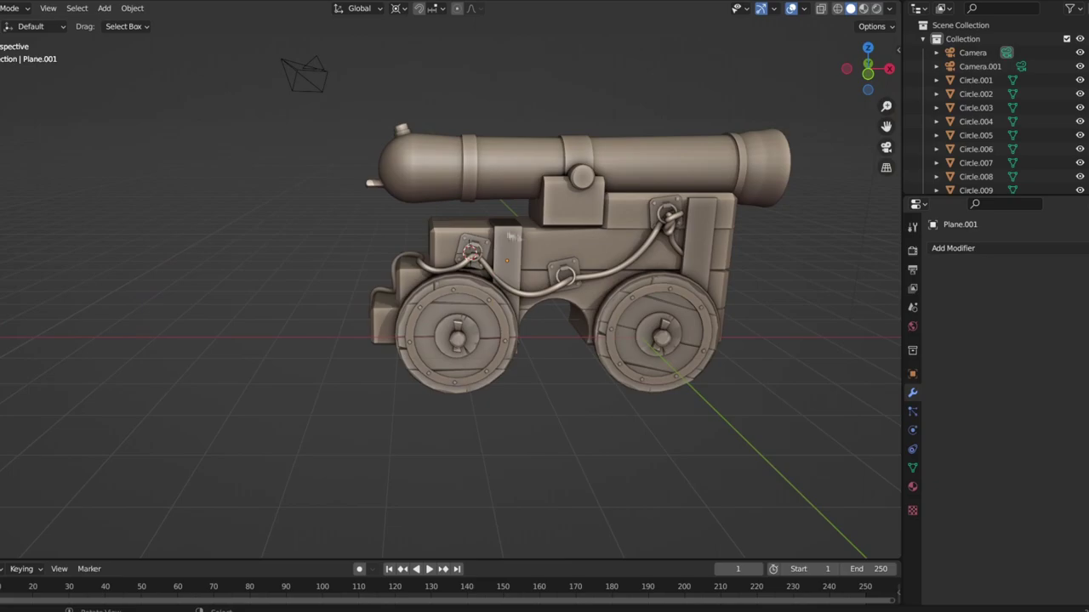
key(KP_Divide)
click(953, 248)
click(851, 517)
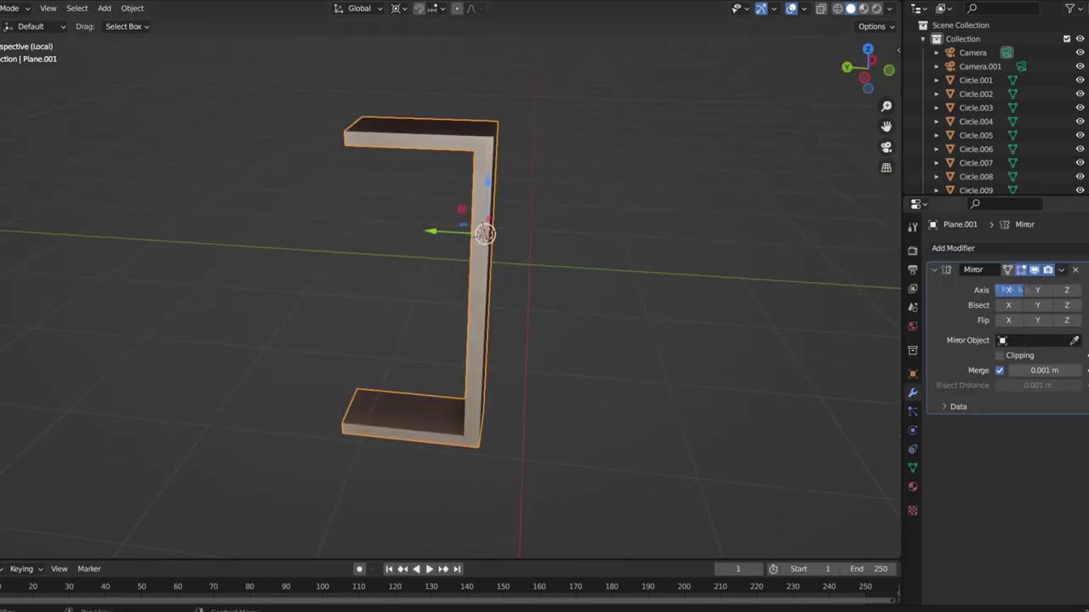
click(1067, 291)
click(1008, 290)
key(KP_Divide)
click(1074, 340)
click(575, 399)
Nudge the plank along Y to line it up on the carriage
scroll(737, 398, up, 5)
mouse_move(632, 357)
middle_down()
mouse_move(528, 266)
mouse_move(513, 499)
mouse_move(591, 520)
middle_up()
key(Tab)
scroll(513, 499, down, 4)
scroll(416, 436, up, 5)
key(Tab)
middle_drag(416, 435, 457, 364)
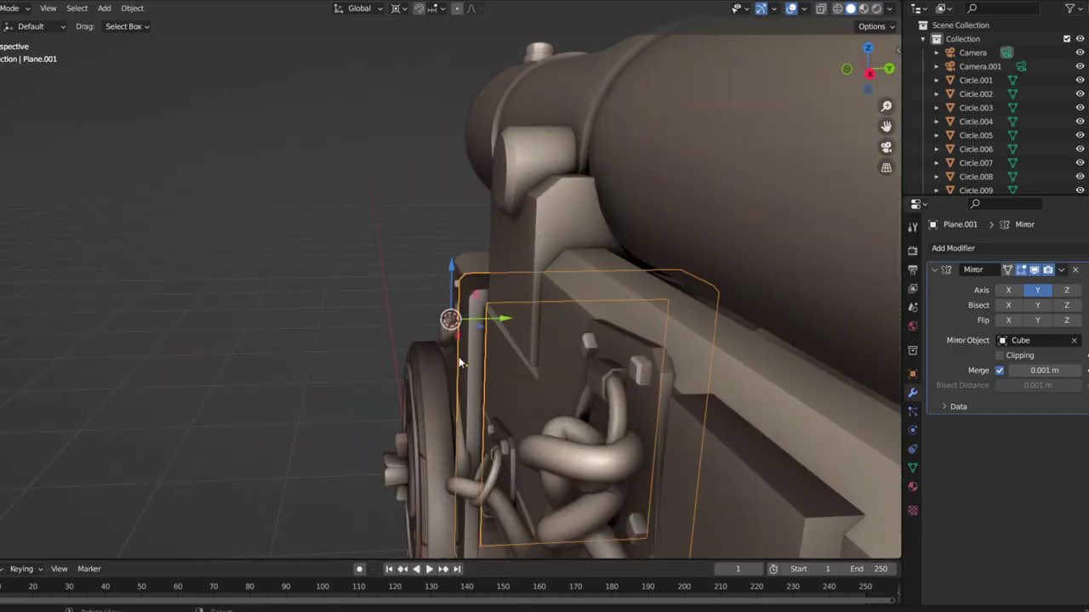
click(505, 319)
Move the rope's NURBS control points so the rope loops through the ring
middle_drag(505, 319, 486, 428)
click(487, 428)
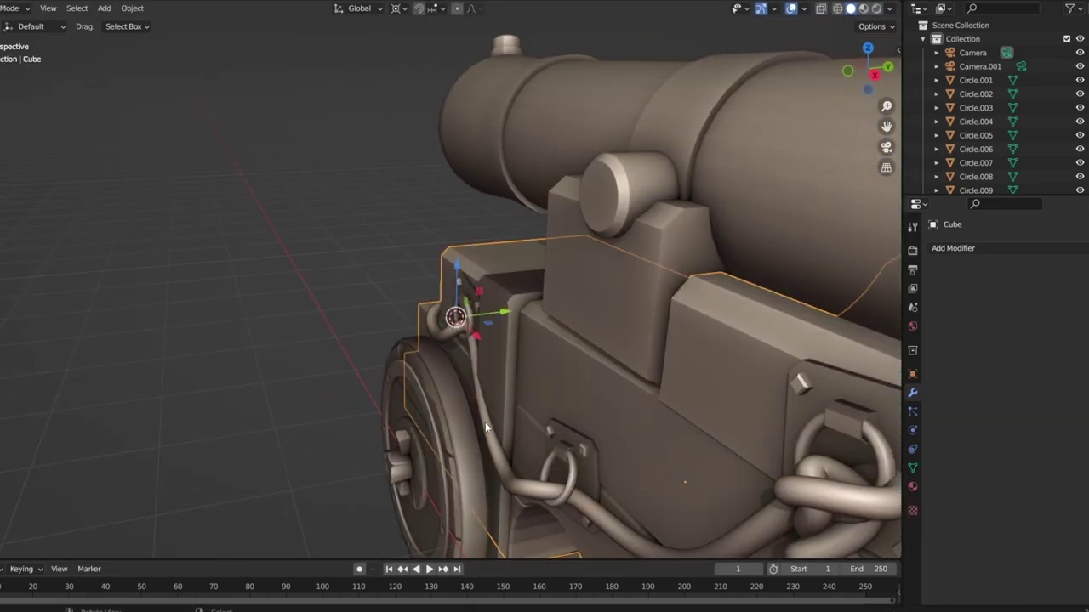
click(489, 343)
key(Tab)
scroll(489, 344, down, 3)
mouse_move(488, 344)
middle_down()
mouse_move(589, 399)
mouse_move(200, 405)
middle_up()
scroll(589, 399, up, 5)
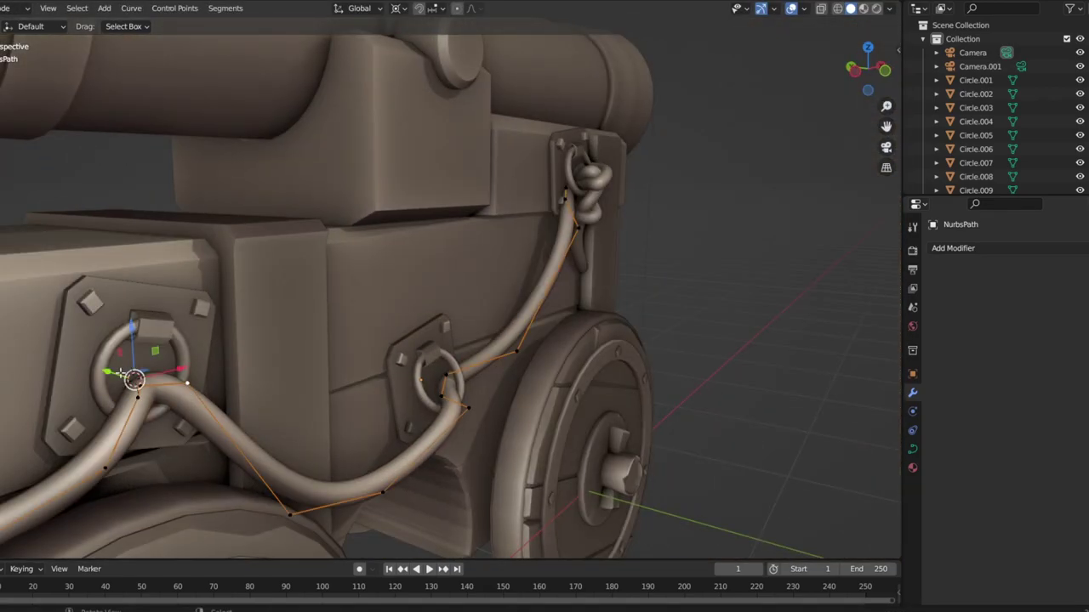
drag(122, 375, 106, 369)
click(289, 514)
shift+right_click(280, 431)
scroll(272, 428, down, 4)
middle_drag(272, 428, 438, 479)
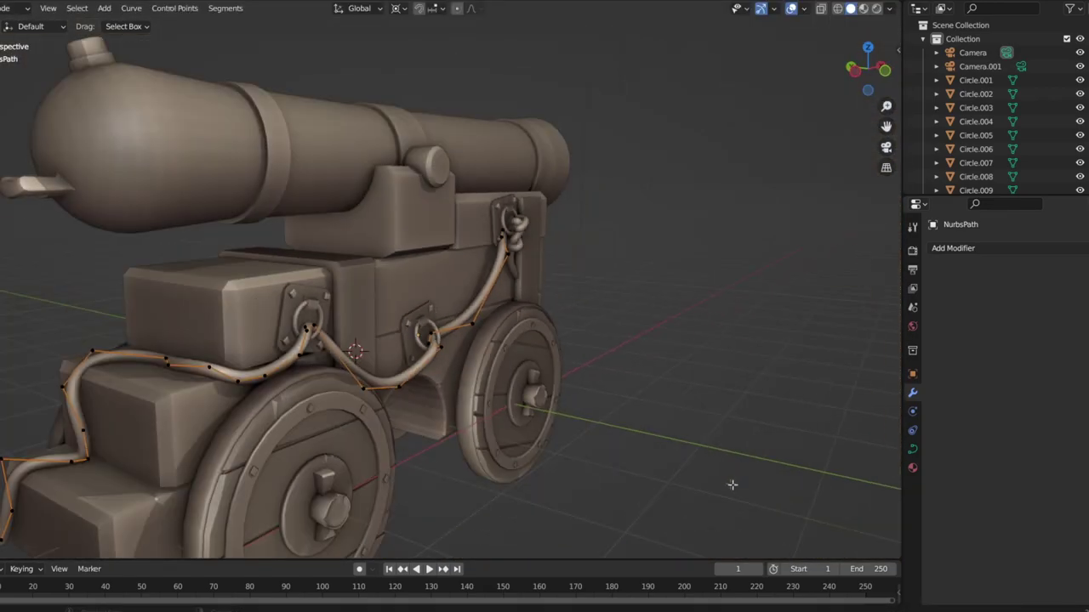
scroll(438, 479, up, 2)
Move the front plank's end face along X and lower its top beside the rope
click(727, 303)
key(Tab)
middle_drag(727, 304, 778, 311)
click(685, 299)
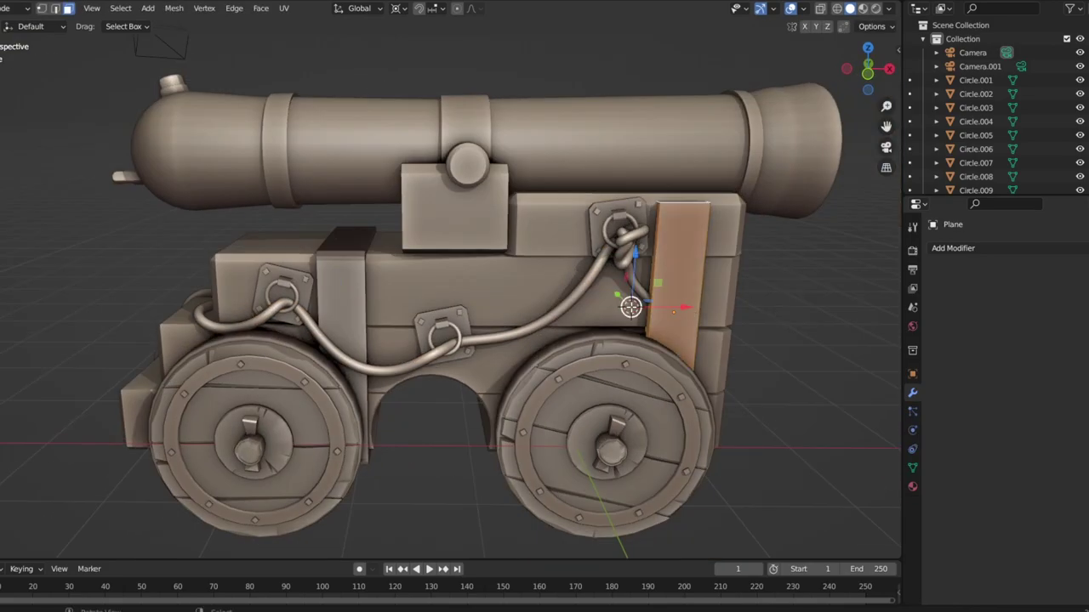
drag(672, 305, 691, 298)
mouse_move(690, 298)
middle_down()
mouse_move(628, 406)
mouse_move(596, 370)
middle_up()
drag(477, 353, 470, 328)
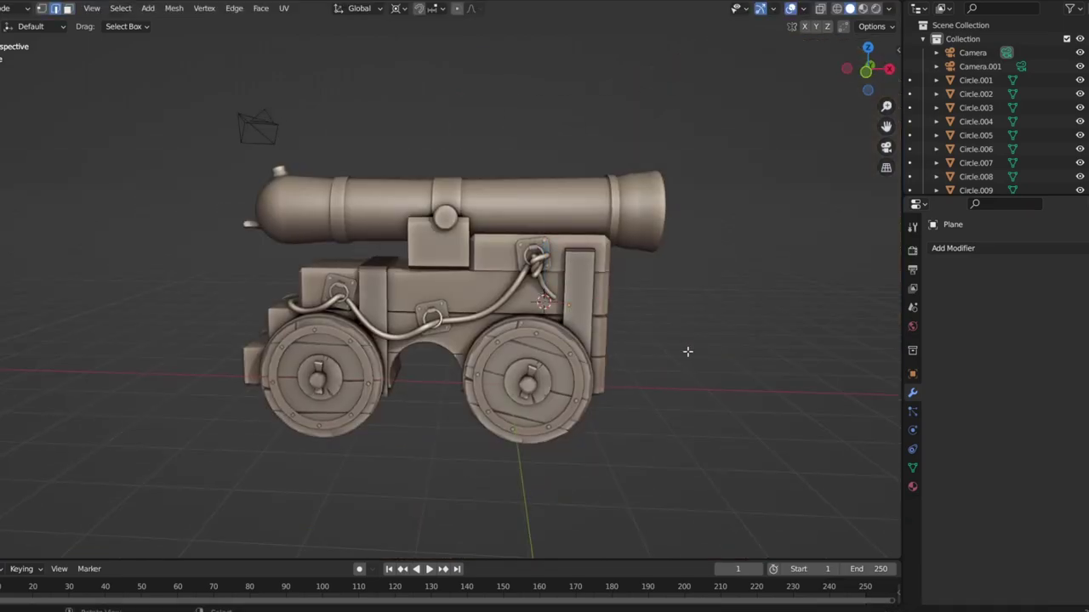
middle_drag(687, 351, 595, 352)
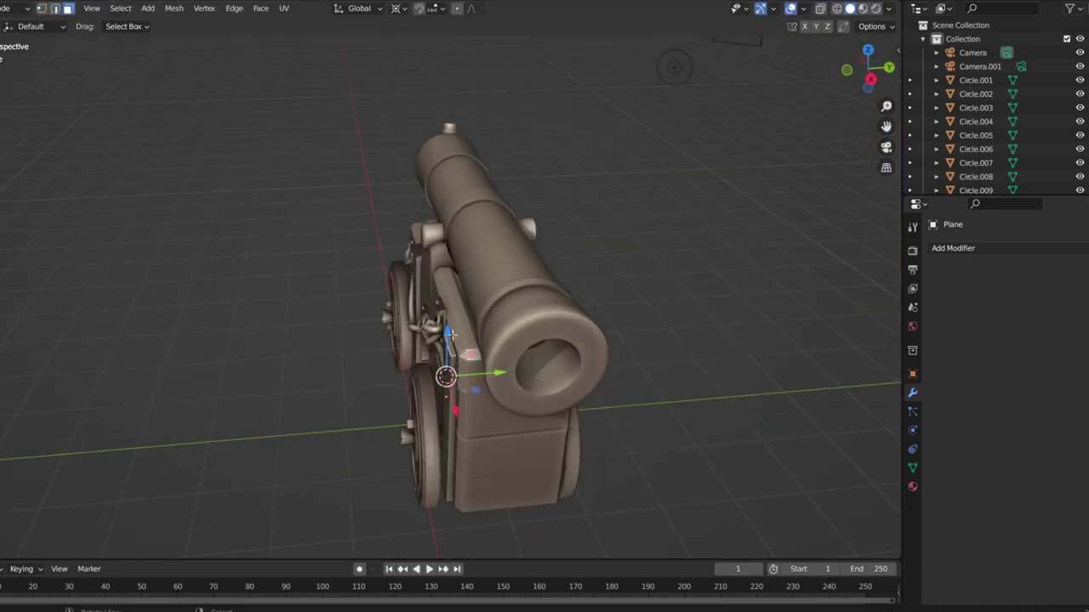
key(KP_Divide)
mouse_move(459, 246)
middle_down()
mouse_move(423, 144)
mouse_move(430, 367)
middle_up()
key(KP_Divide)
Shift the plank face along Y and extrude it twice down the carriage front
key(g)
key(y)
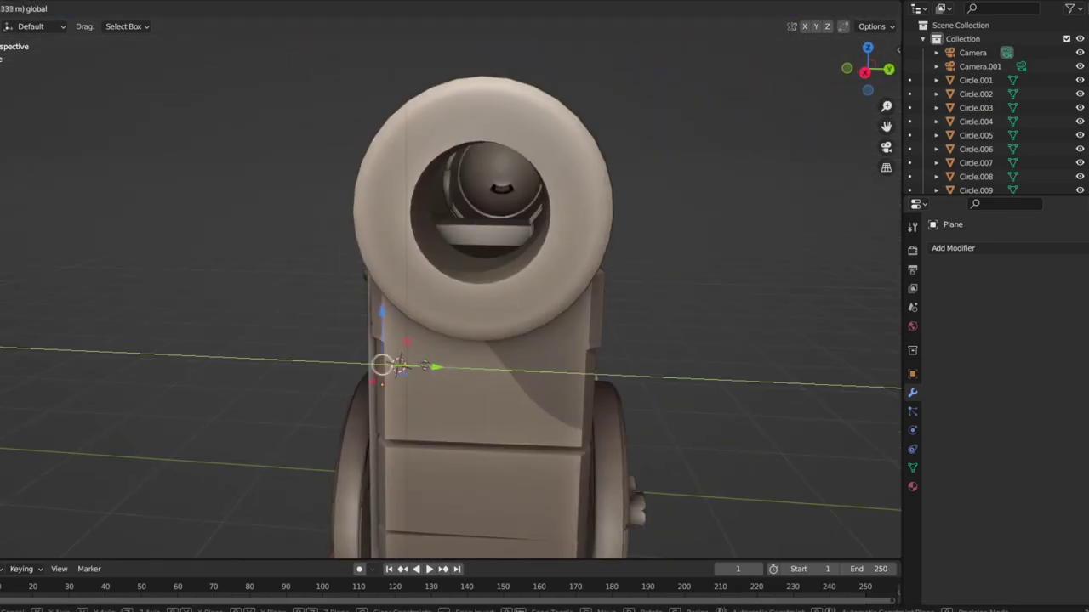
click(342, 351)
middle_drag(341, 351, 479, 315)
key(e)
click(444, 269)
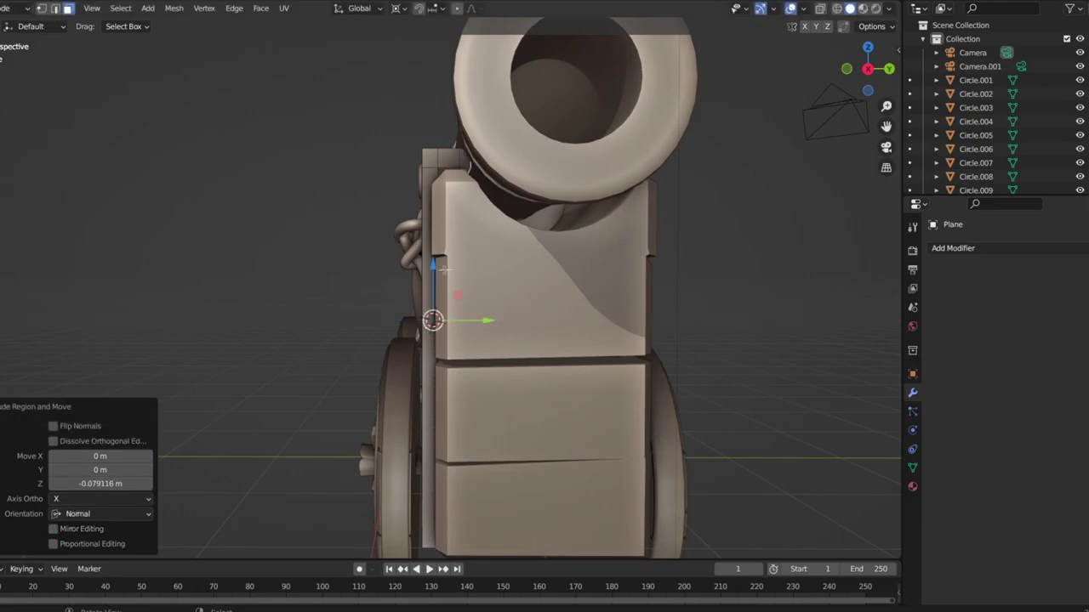
click(463, 283)
key(e)
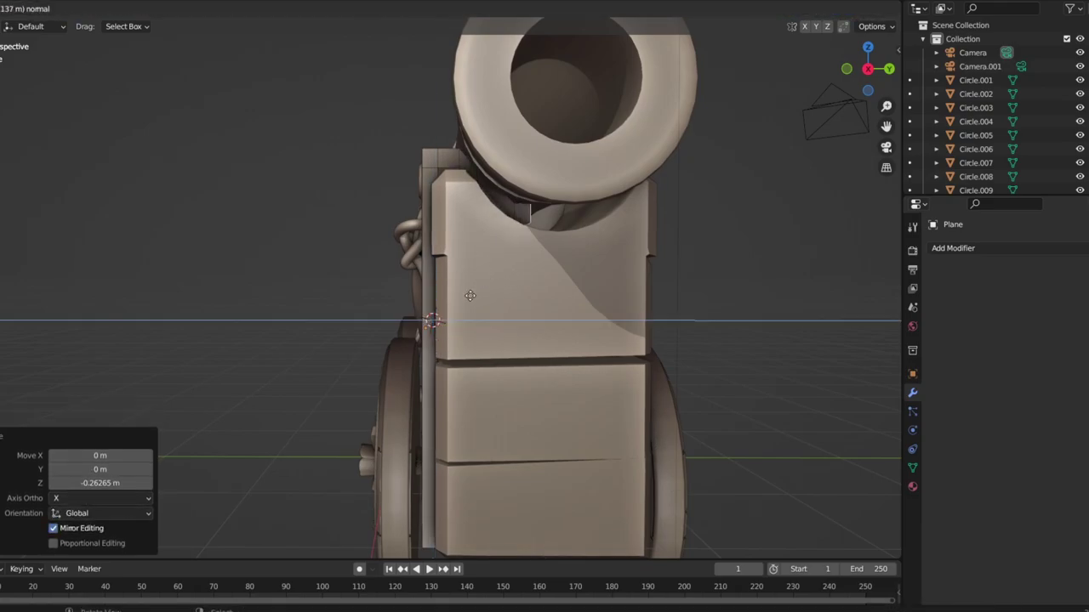
click(471, 277)
mouse_move(471, 277)
middle_down()
mouse_move(541, 330)
mouse_move(705, 335)
mouse_move(622, 318)
middle_up()
key(Tab)
Extrude the plank face across underneath the carriage front
scroll(366, 306, up, 5)
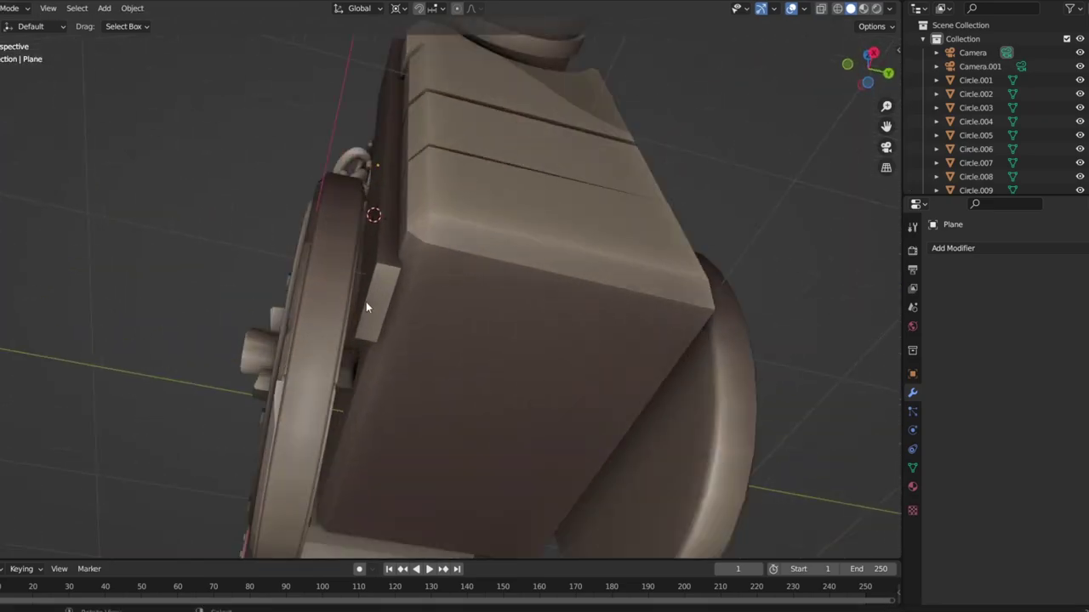
middle_drag(377, 296, 409, 358)
key(e)
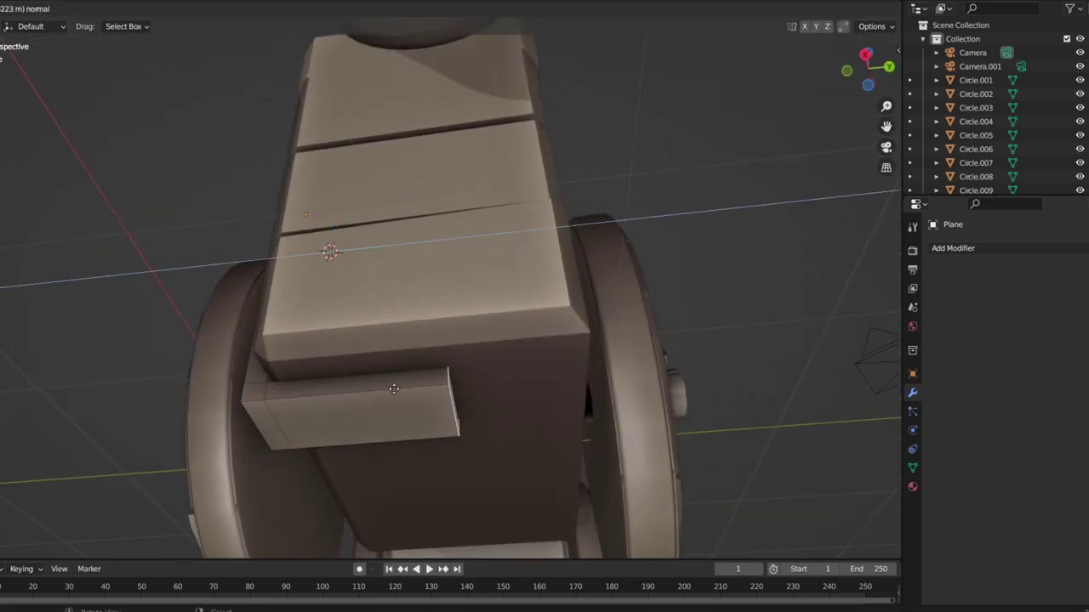
click(451, 400)
middle_drag(451, 400, 425, 424)
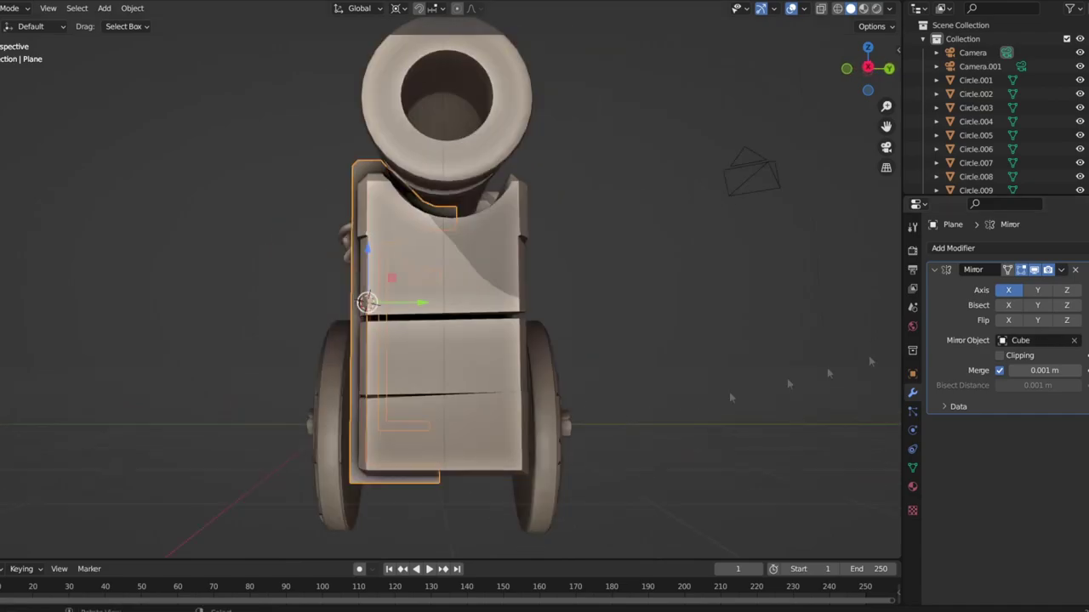
mouse_move(777, 393)
middle_down()
mouse_move(647, 365)
mouse_move(656, 515)
mouse_move(664, 474)
mouse_move(639, 266)
mouse_move(576, 301)
mouse_move(365, 102)
mouse_move(548, 403)
mouse_move(476, 255)
middle_up()
Bevel an edge of the barrel-support block Cube.003
key(Tab)
key(KP_Decimal)
click(455, 183)
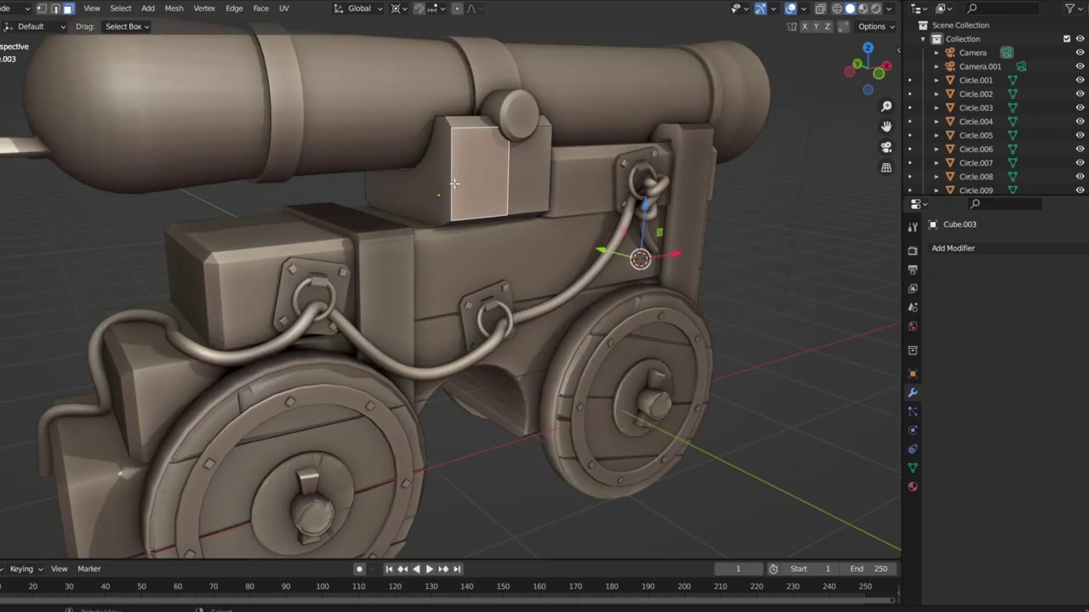
click(453, 173)
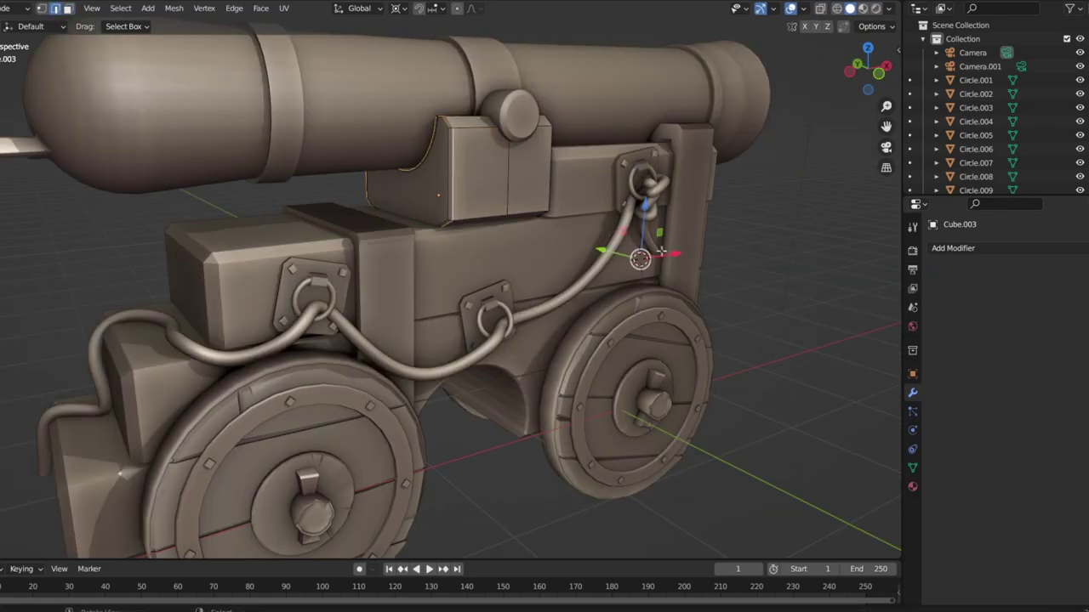